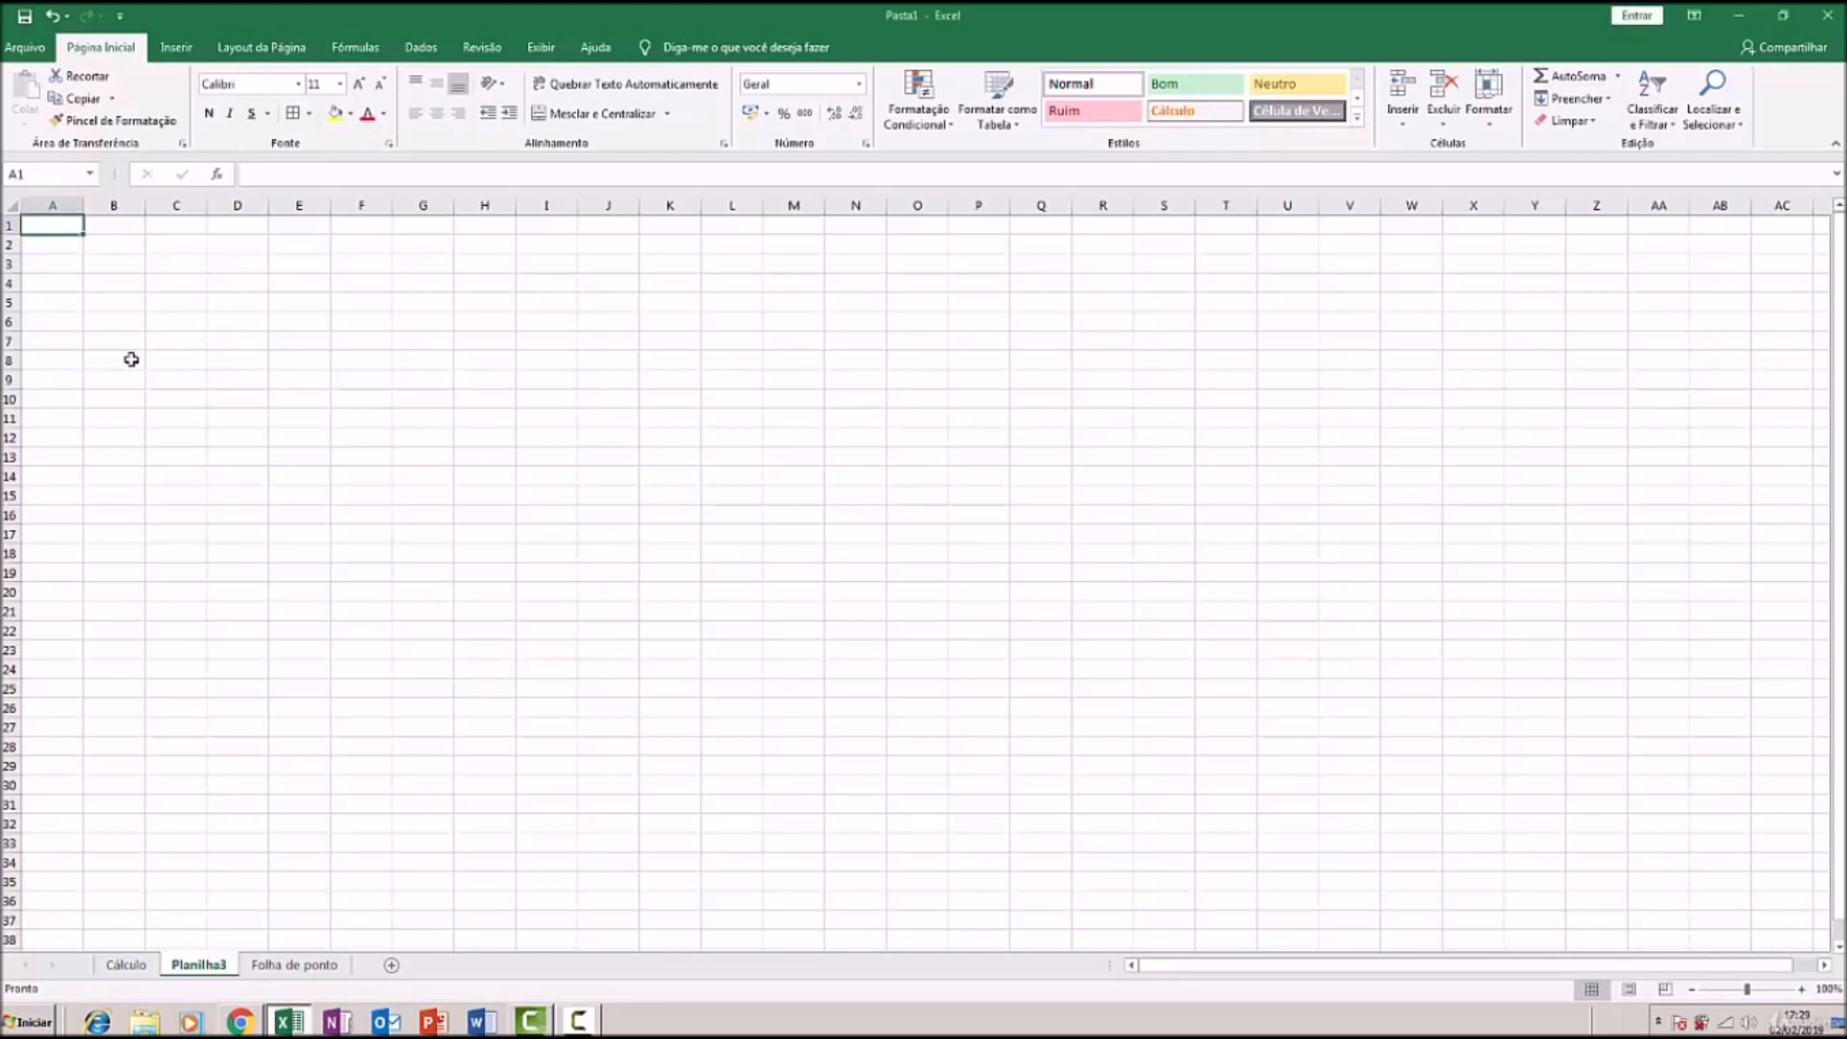
Enter the column headers Entrada, Entrada, Saída and Saída in cells B8 to E8 of Planilha3
text(Entrada)
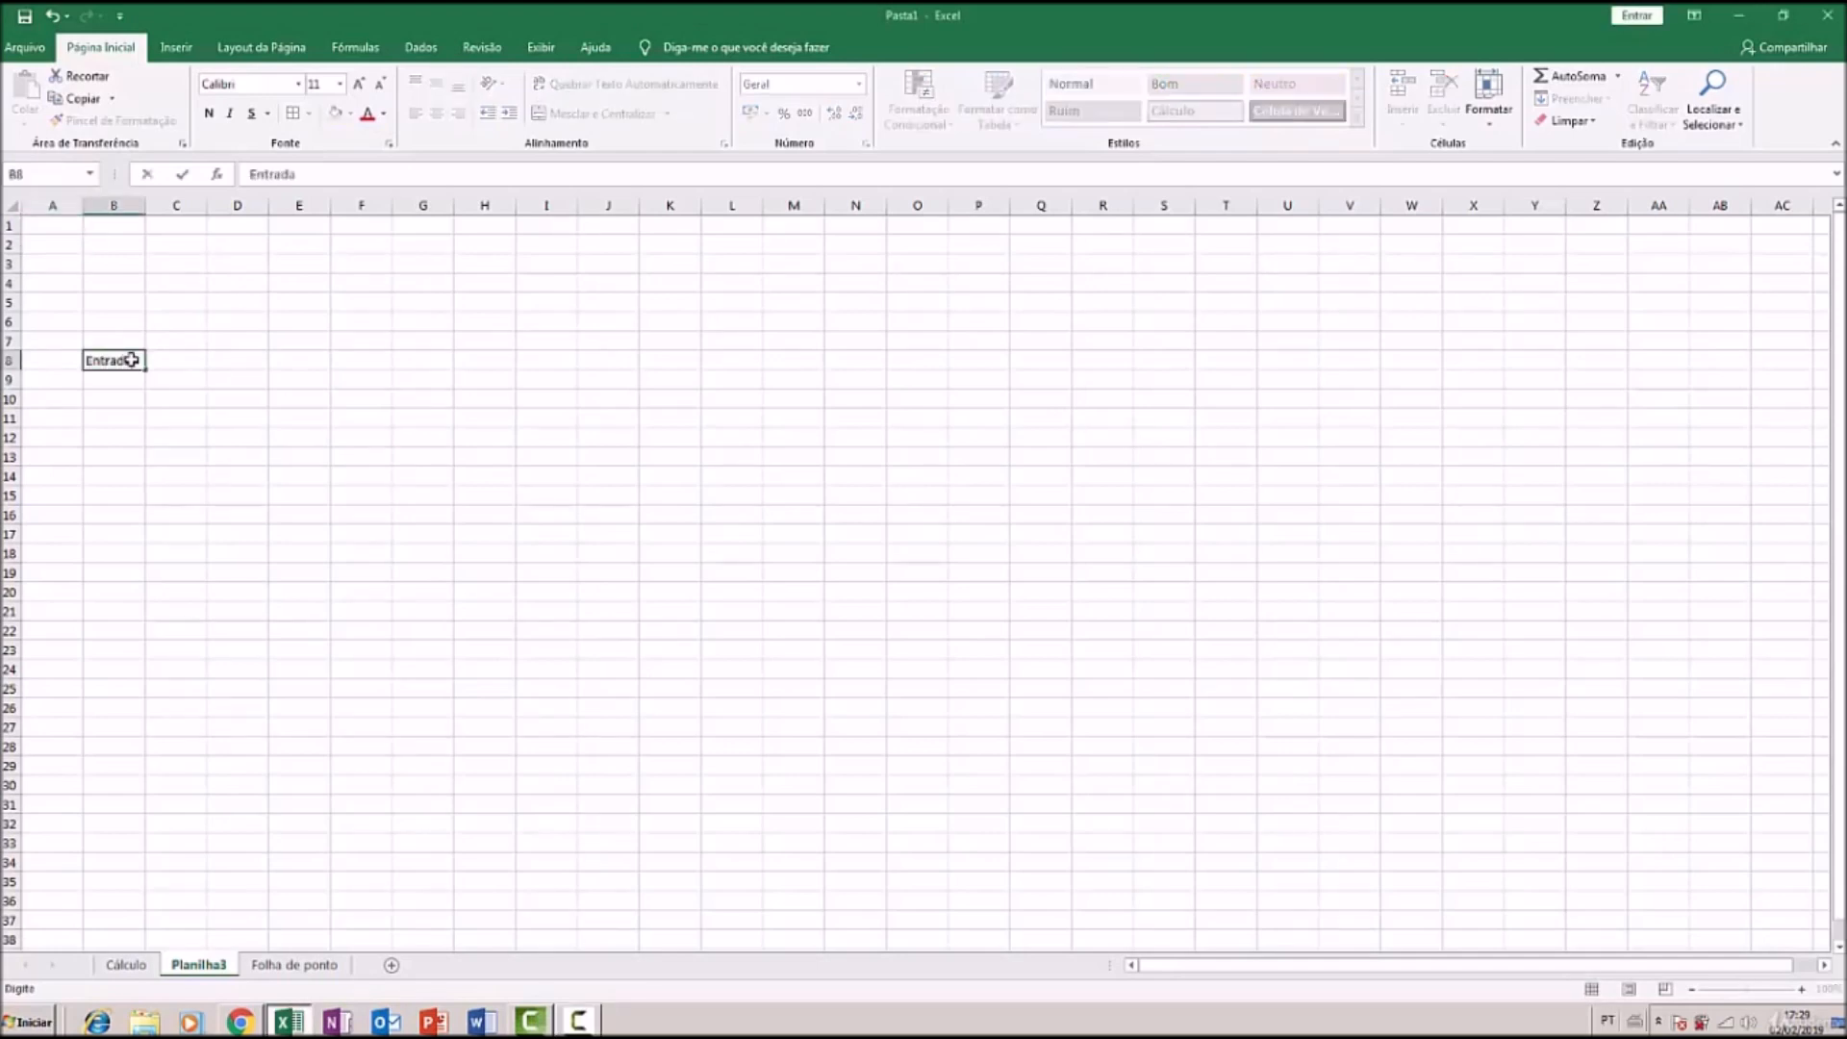
key(Tab)
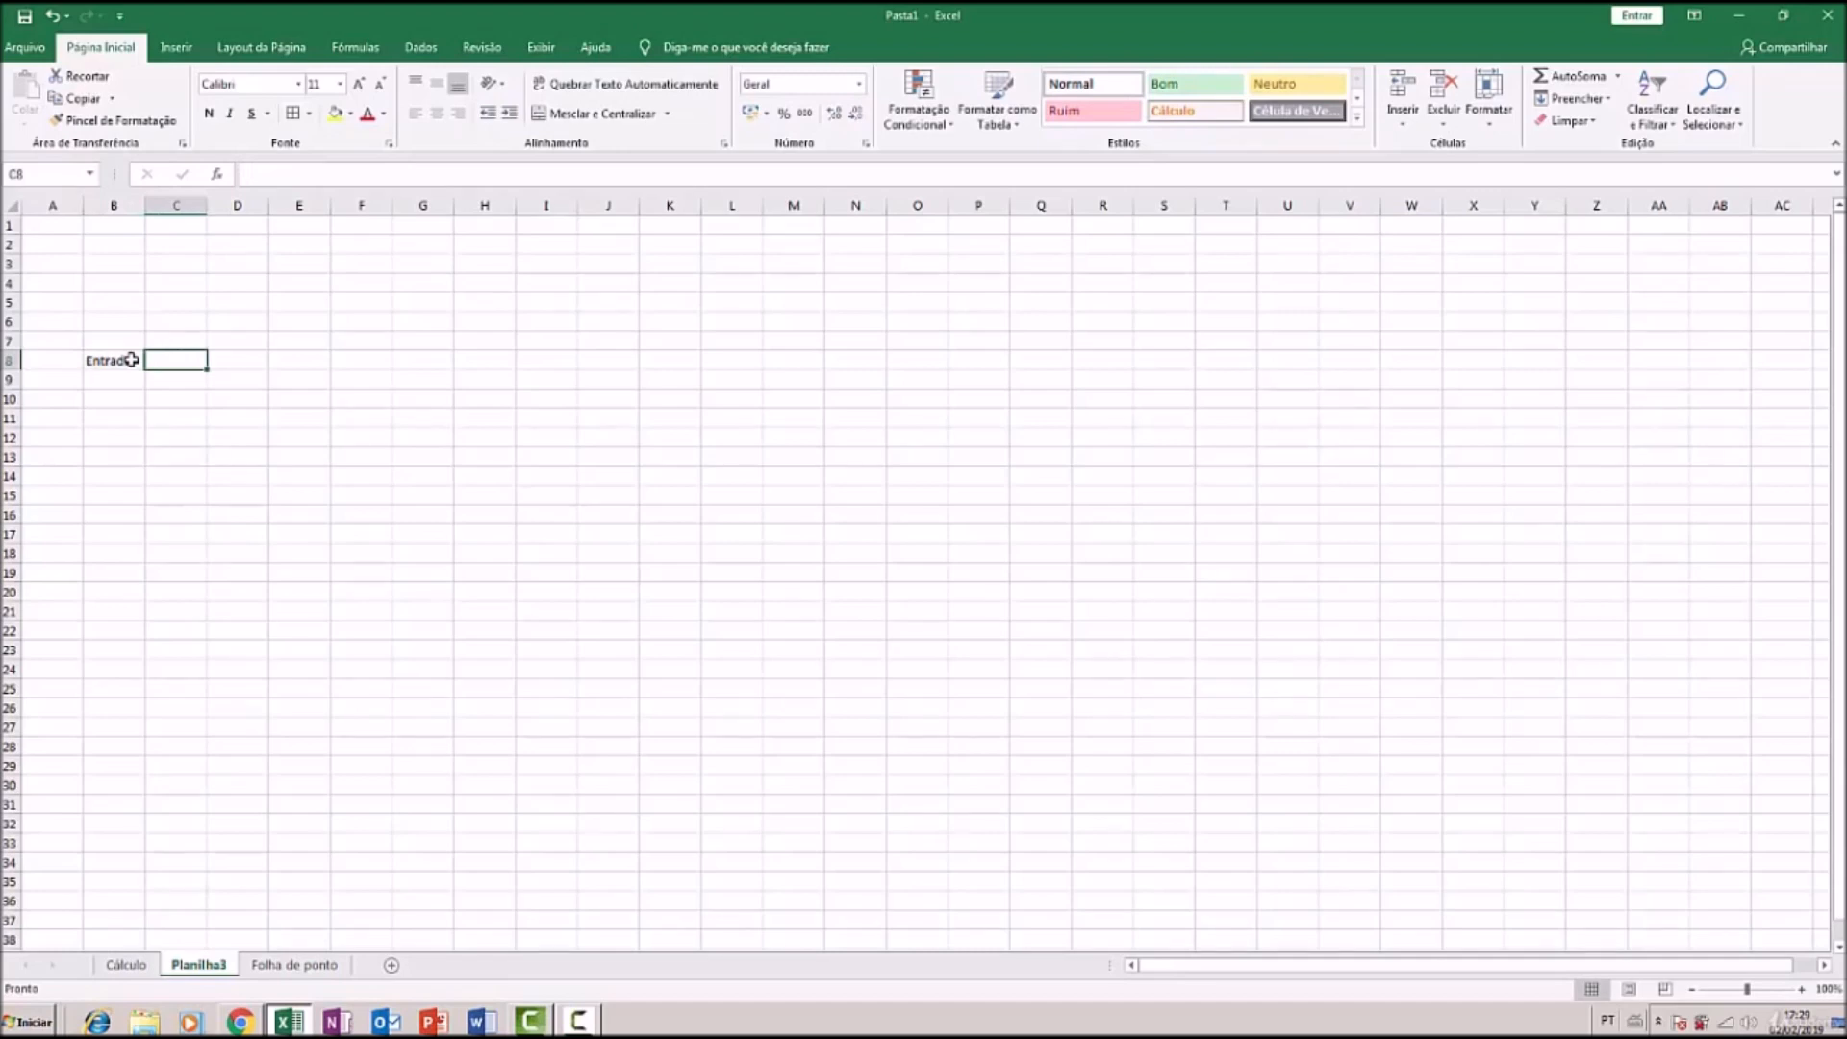
text(Ida amo)
key(BackSpace)
key(BackSpace)
key(BackSpace)
key(BackSpace)
key(BackSpace)
key(BackSpace)
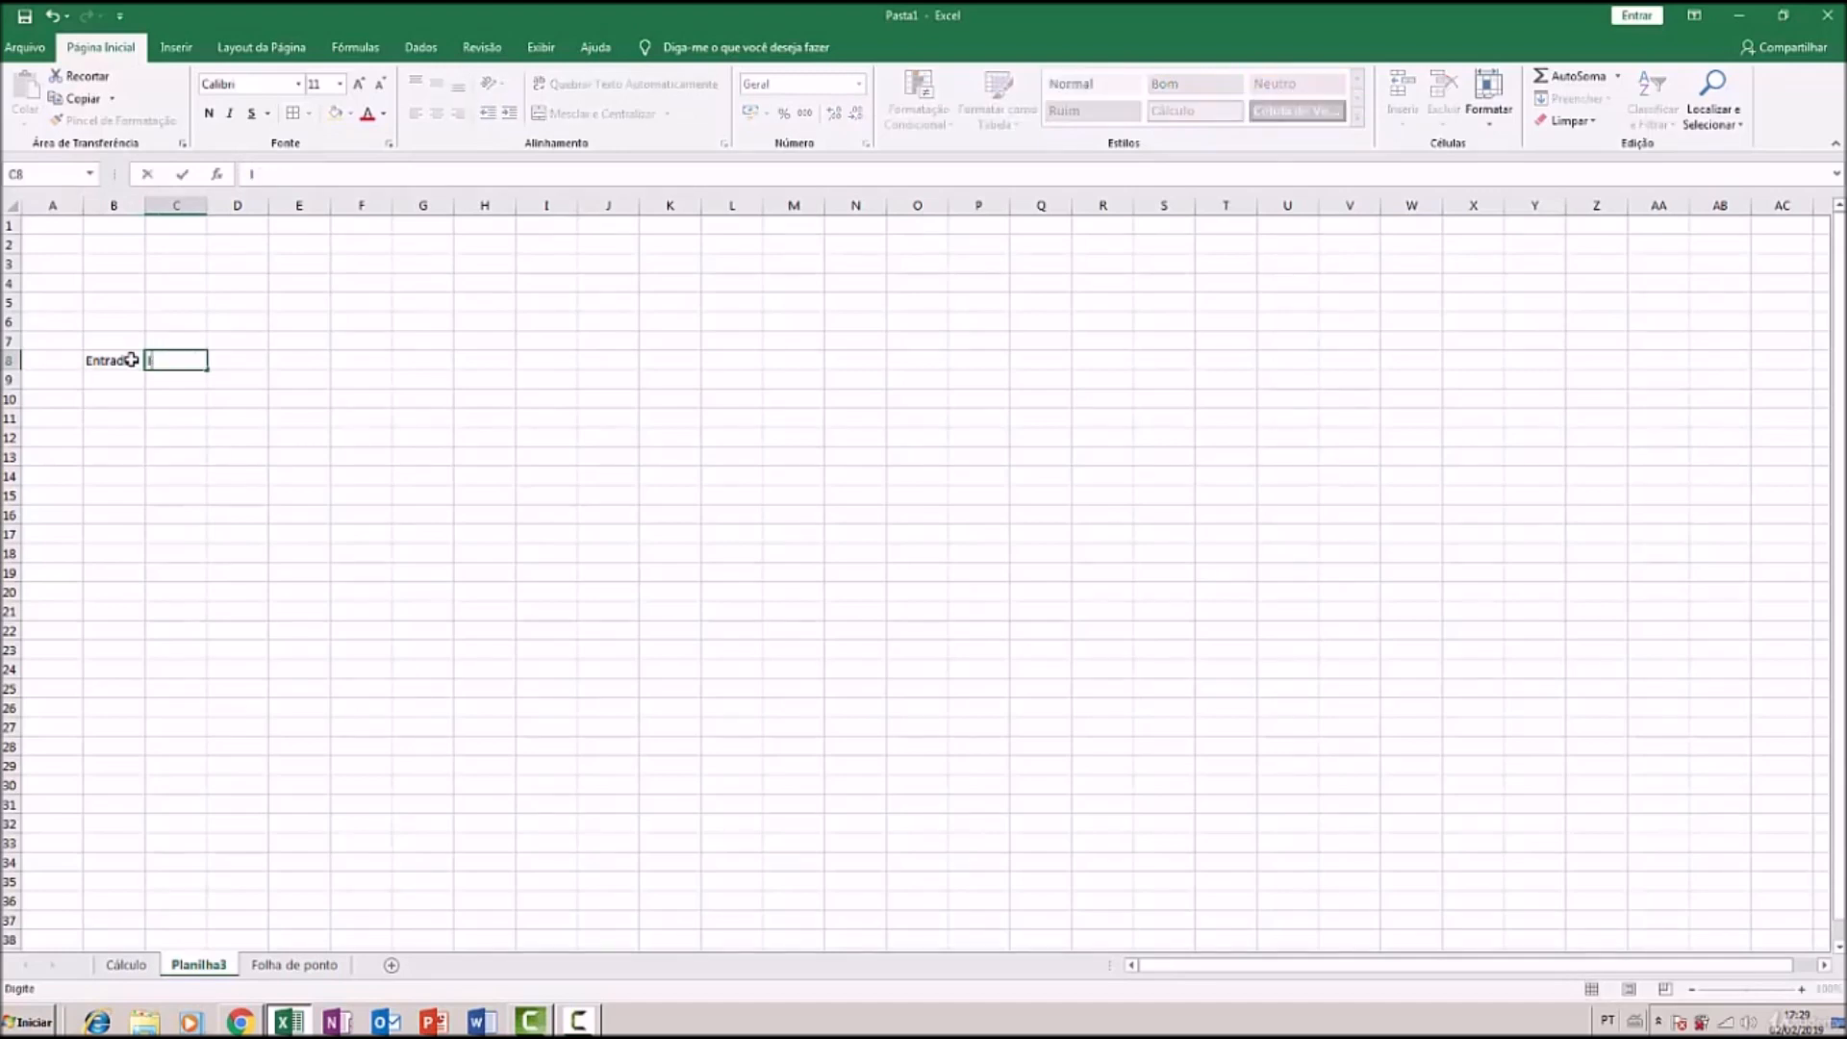
text(Entrada)
key(Tab)
text(Saida)
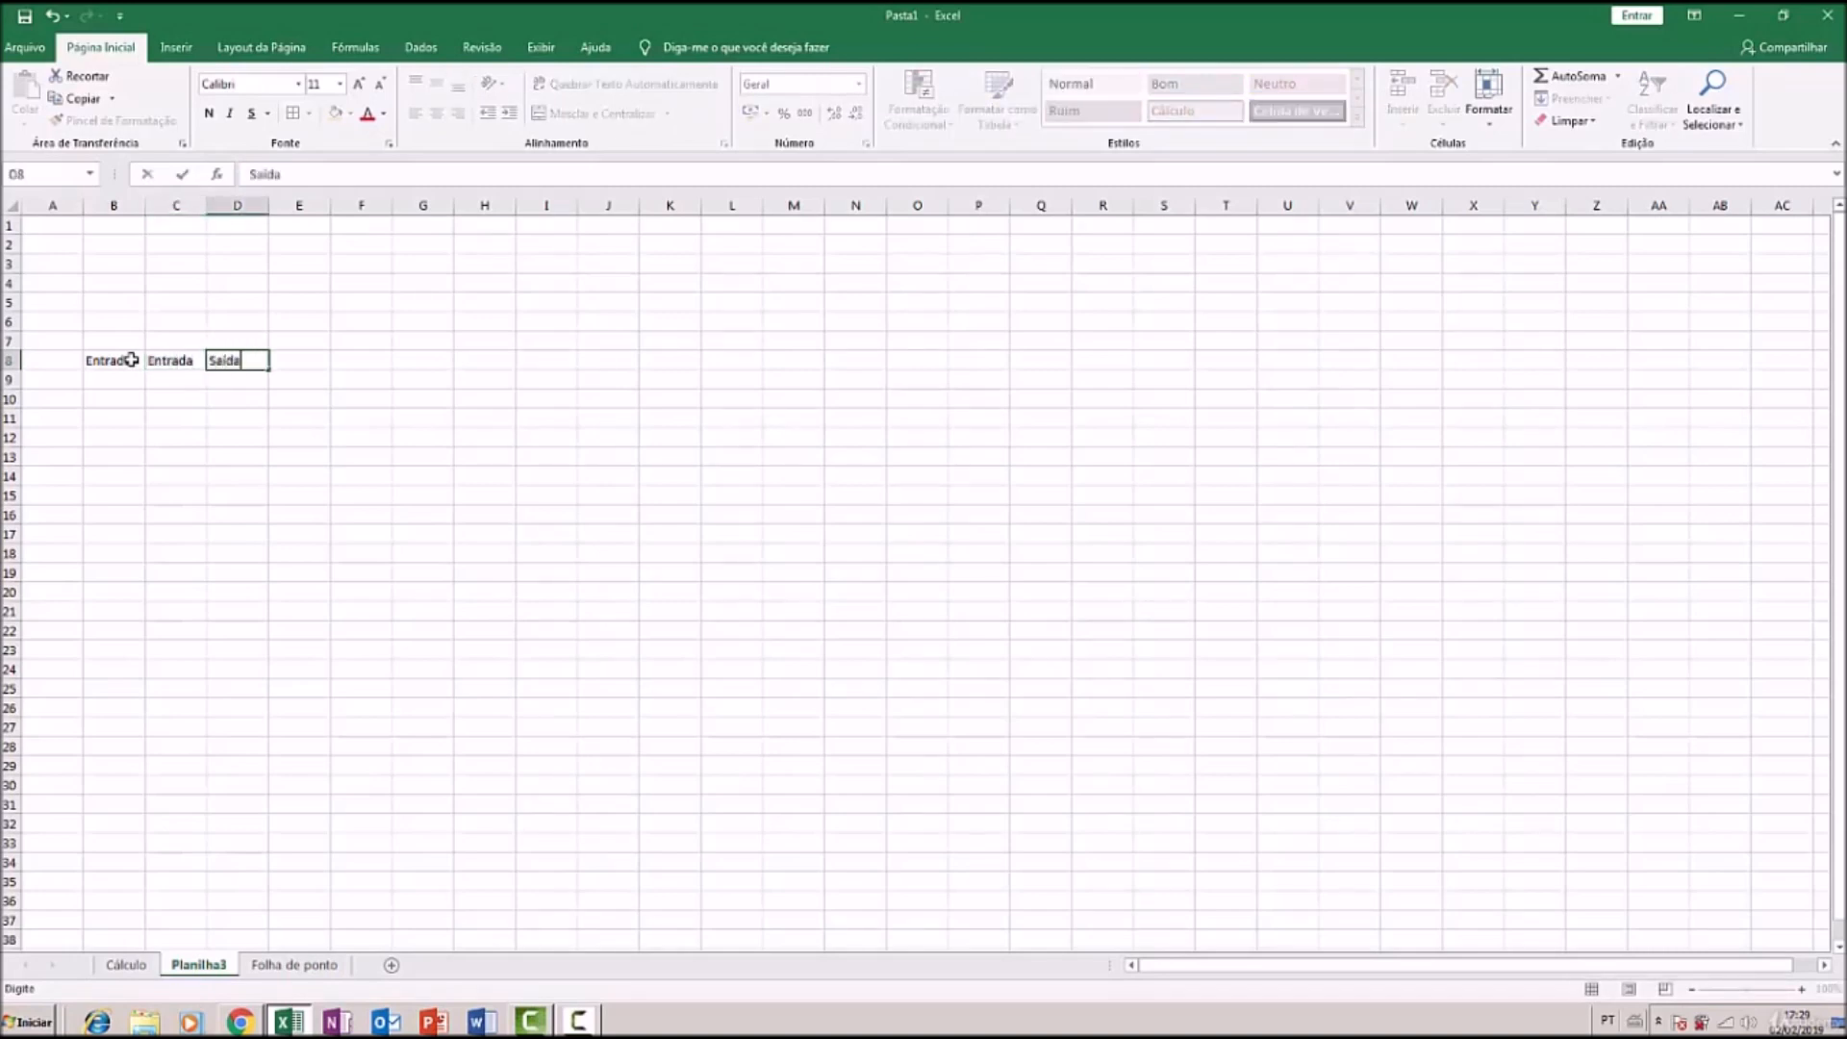
key(Tab)
text(Saida)
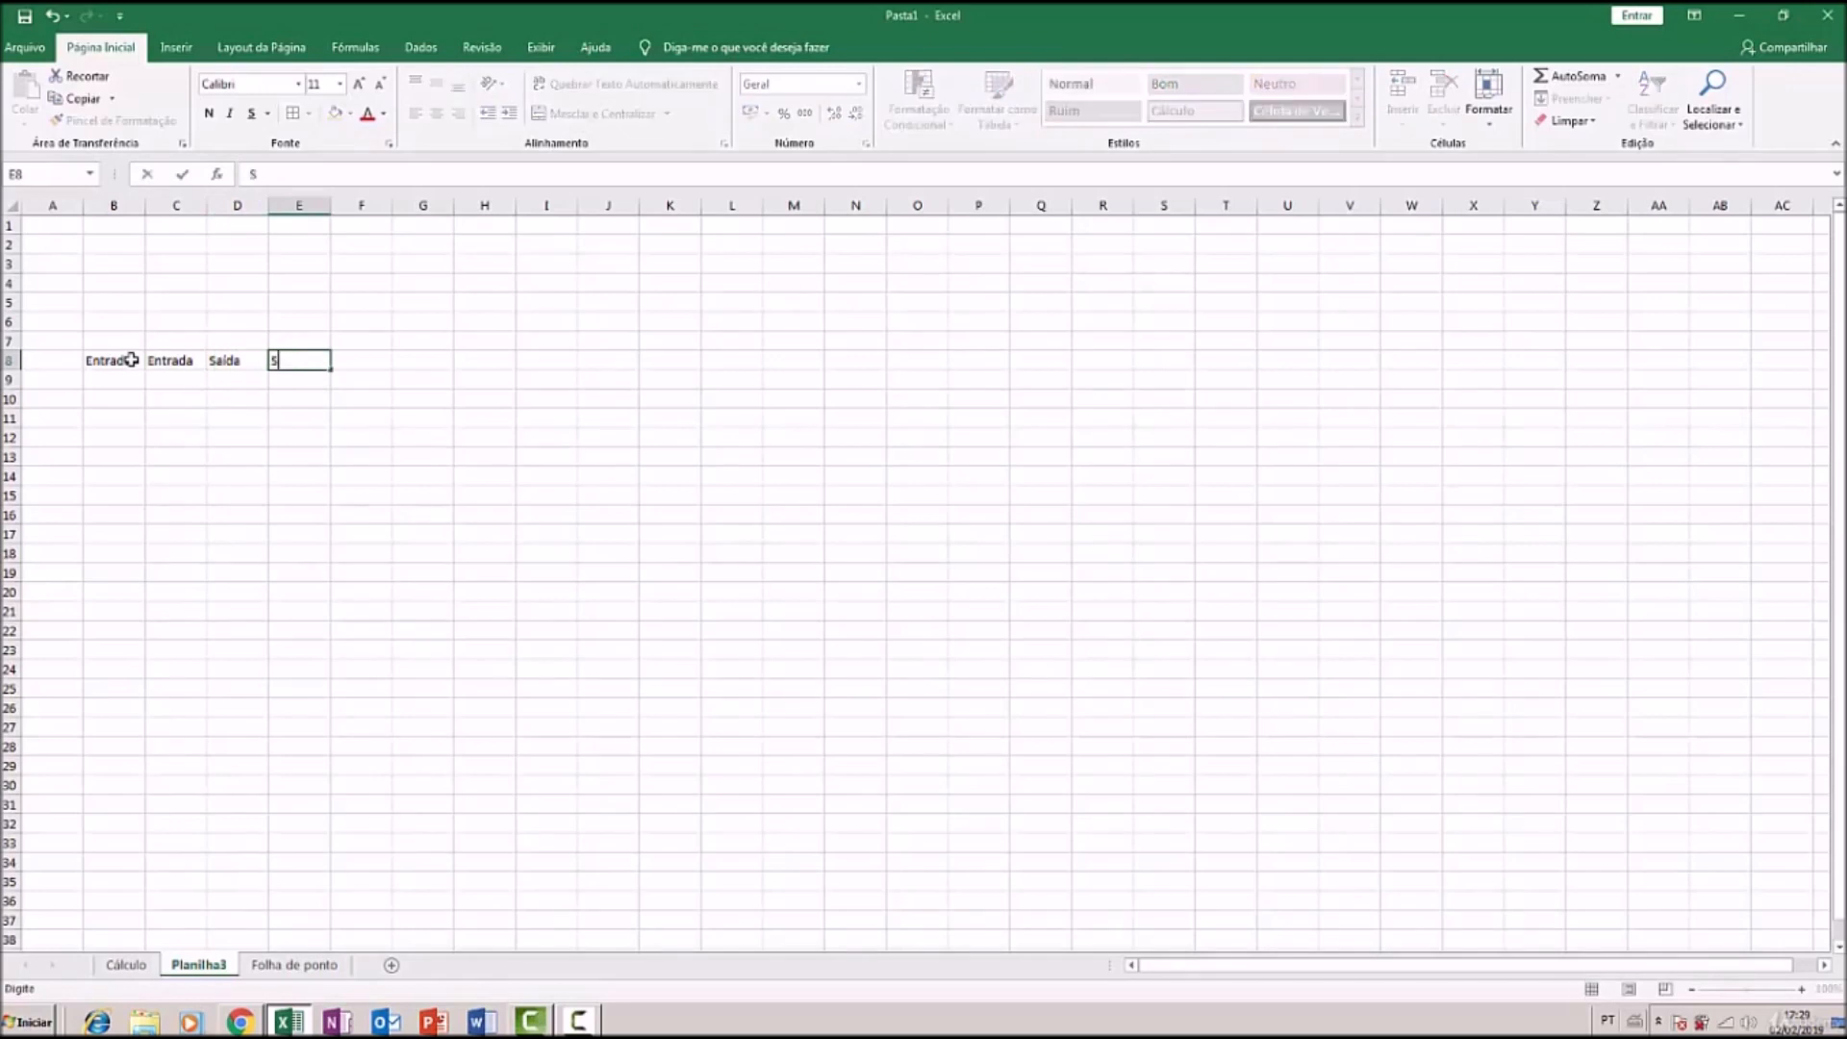
key(Return)
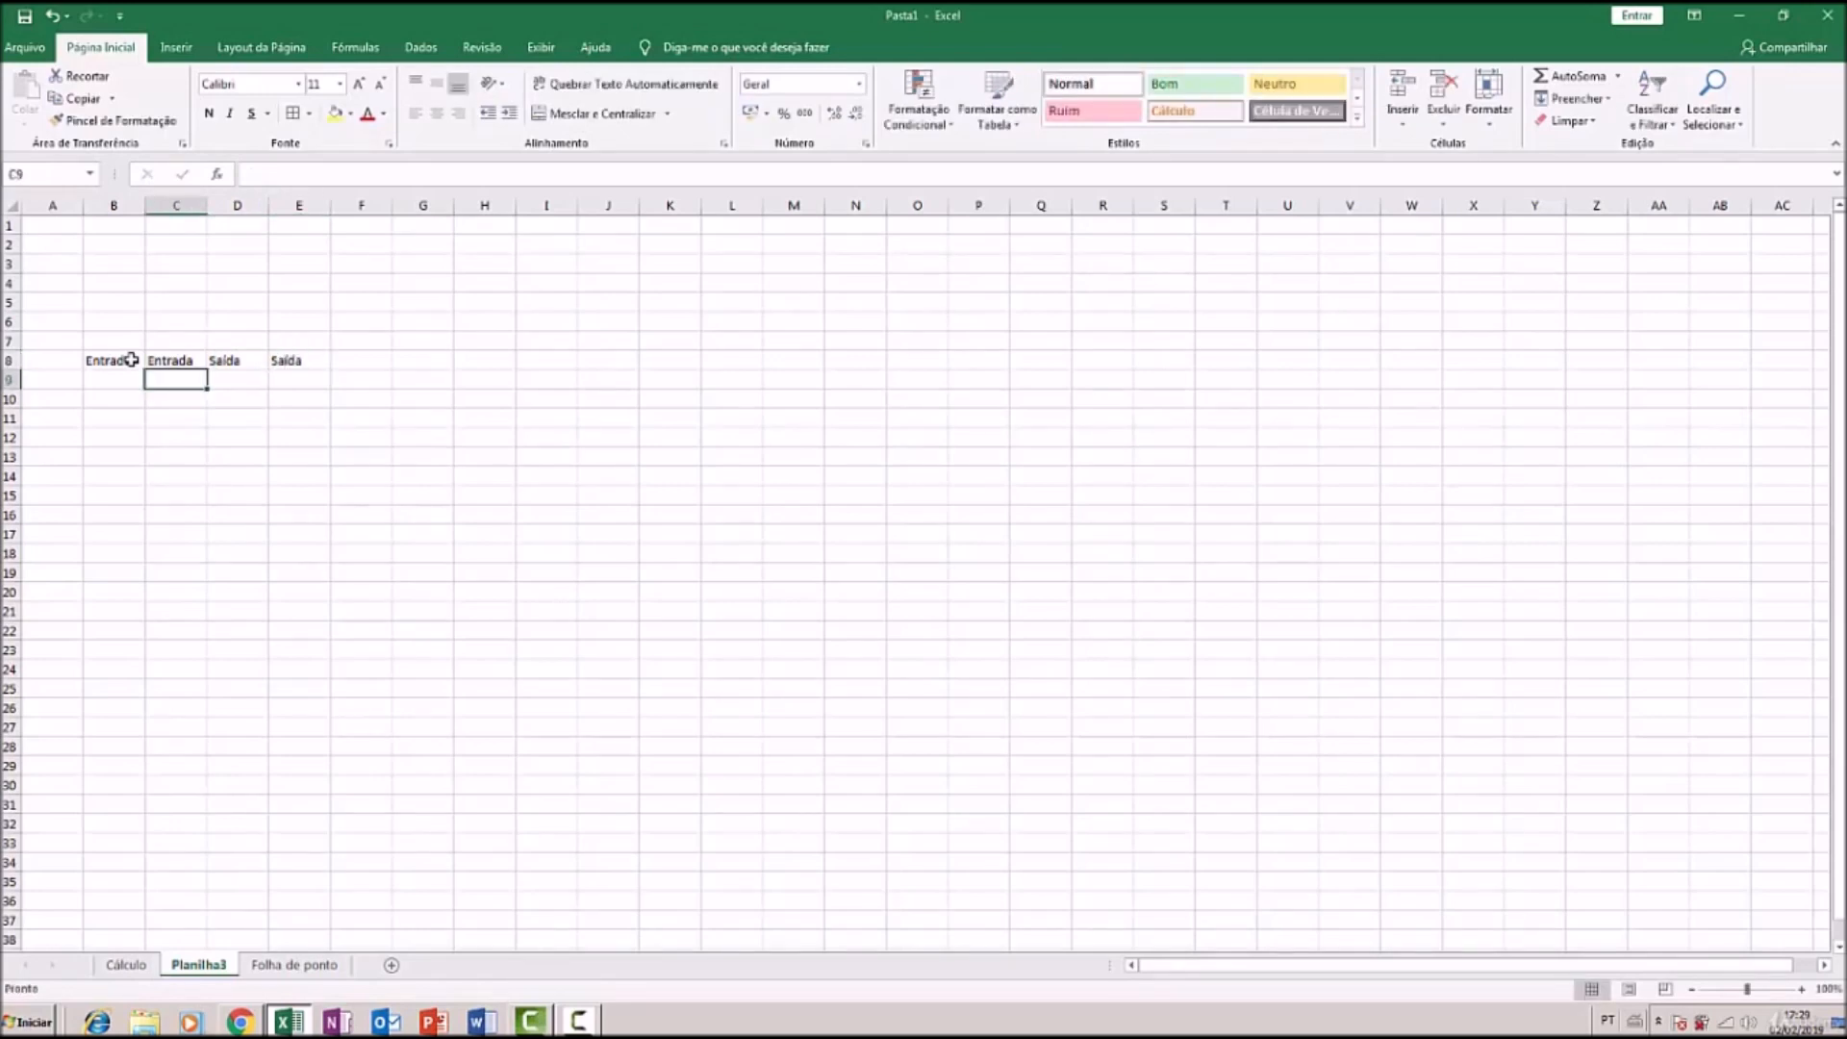
Fill in the times 08:00, 12:00, 13:00 and 17:00 under the headers in cells B9 to E9
click(122, 378)
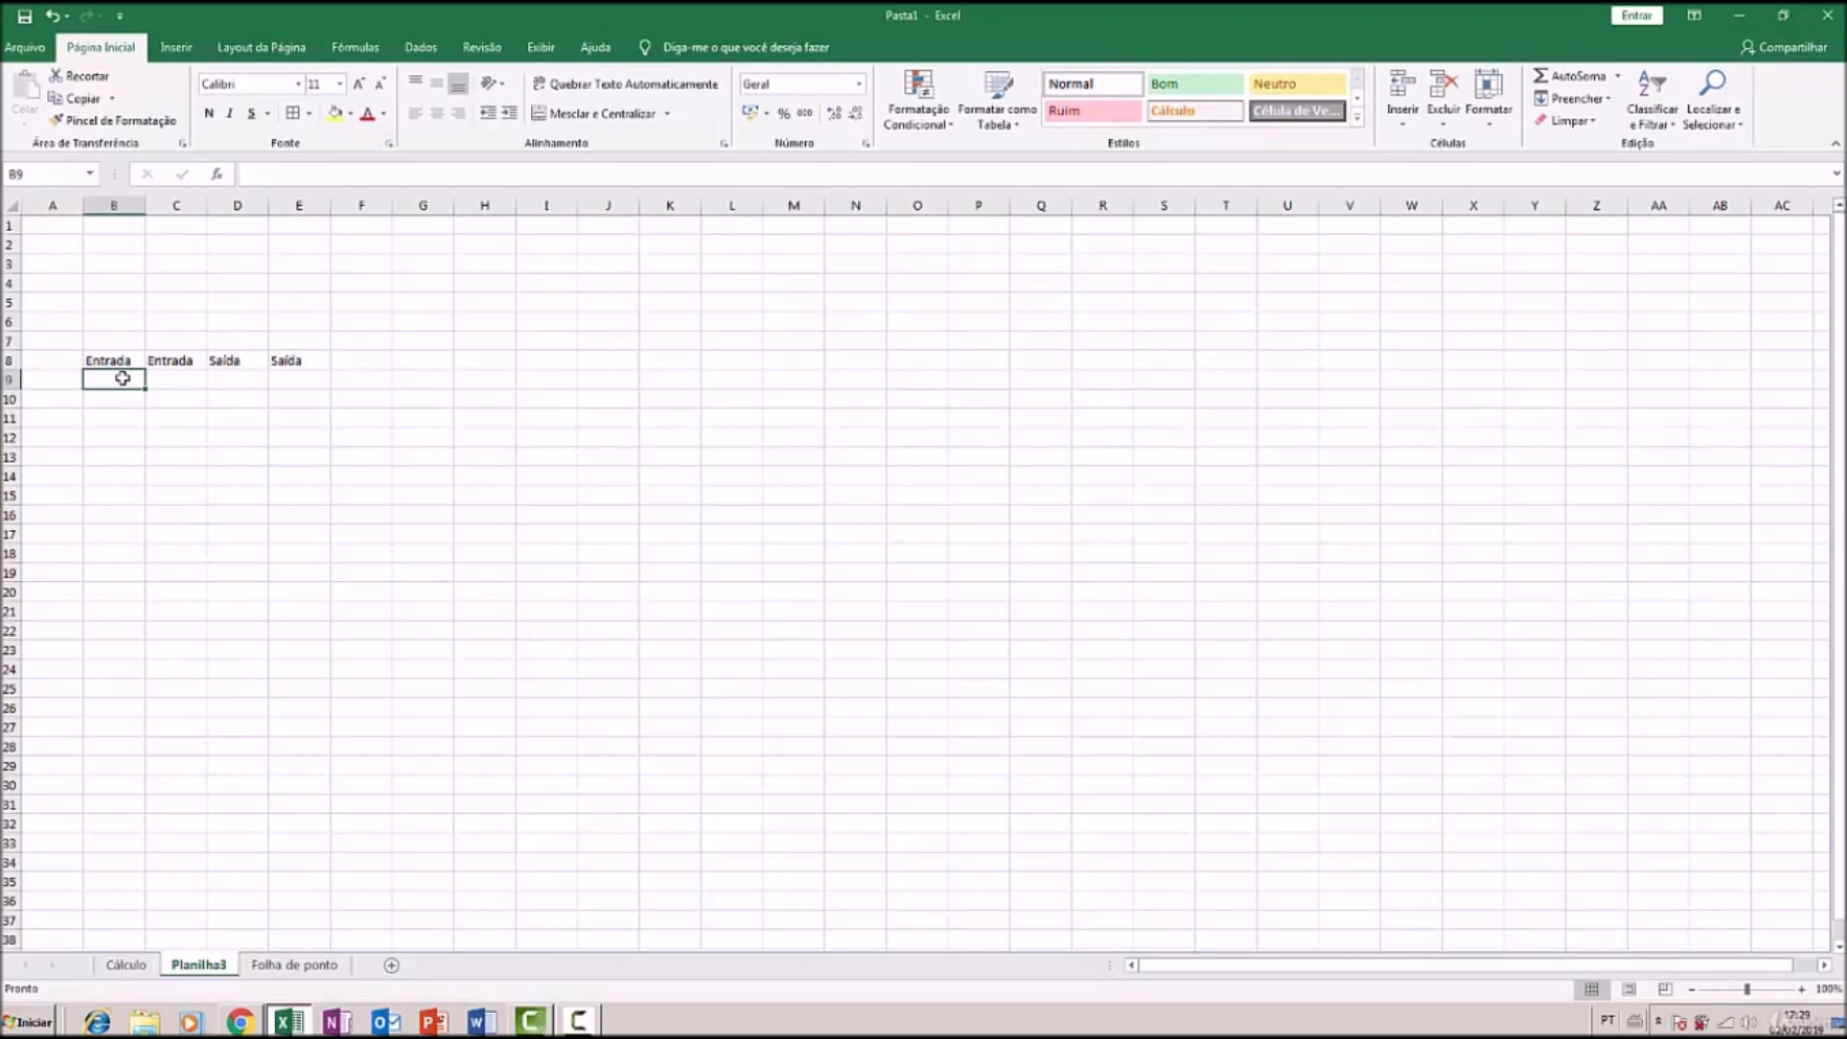
text(08:00)
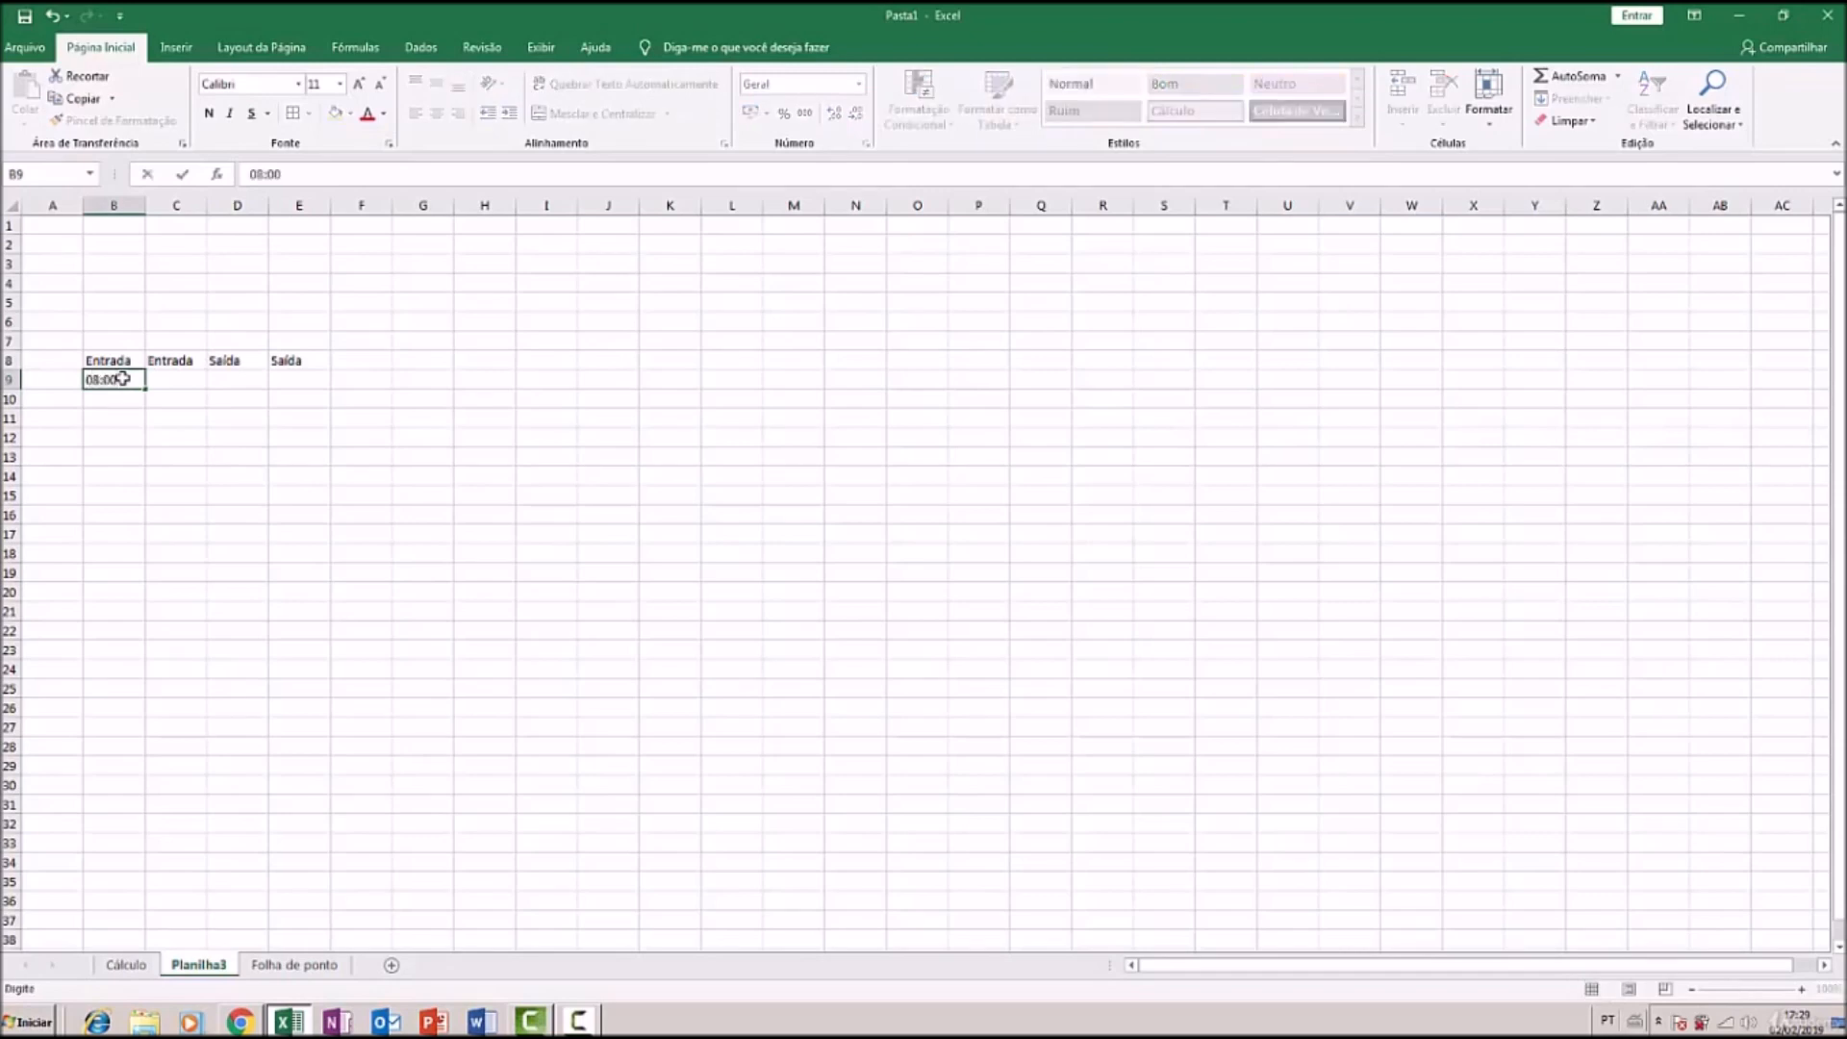
key(Tab)
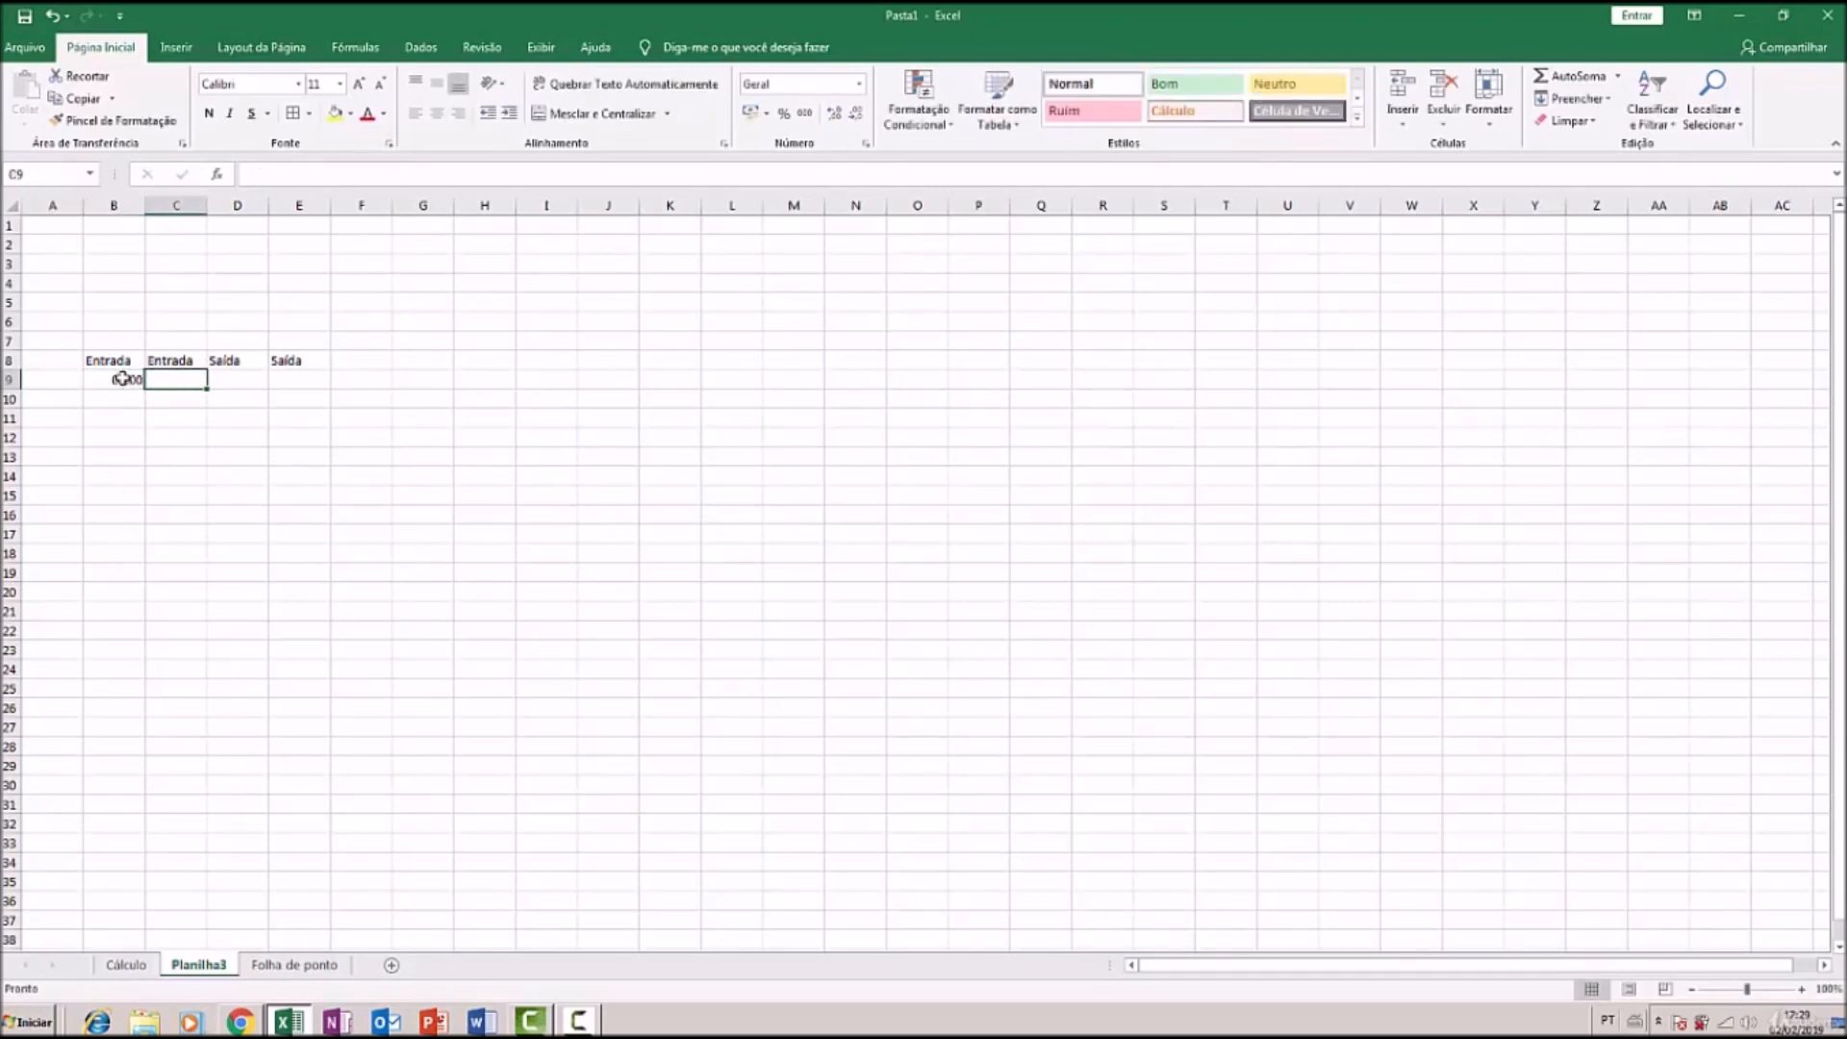
text(12:00)
key(Tab)
text(13)
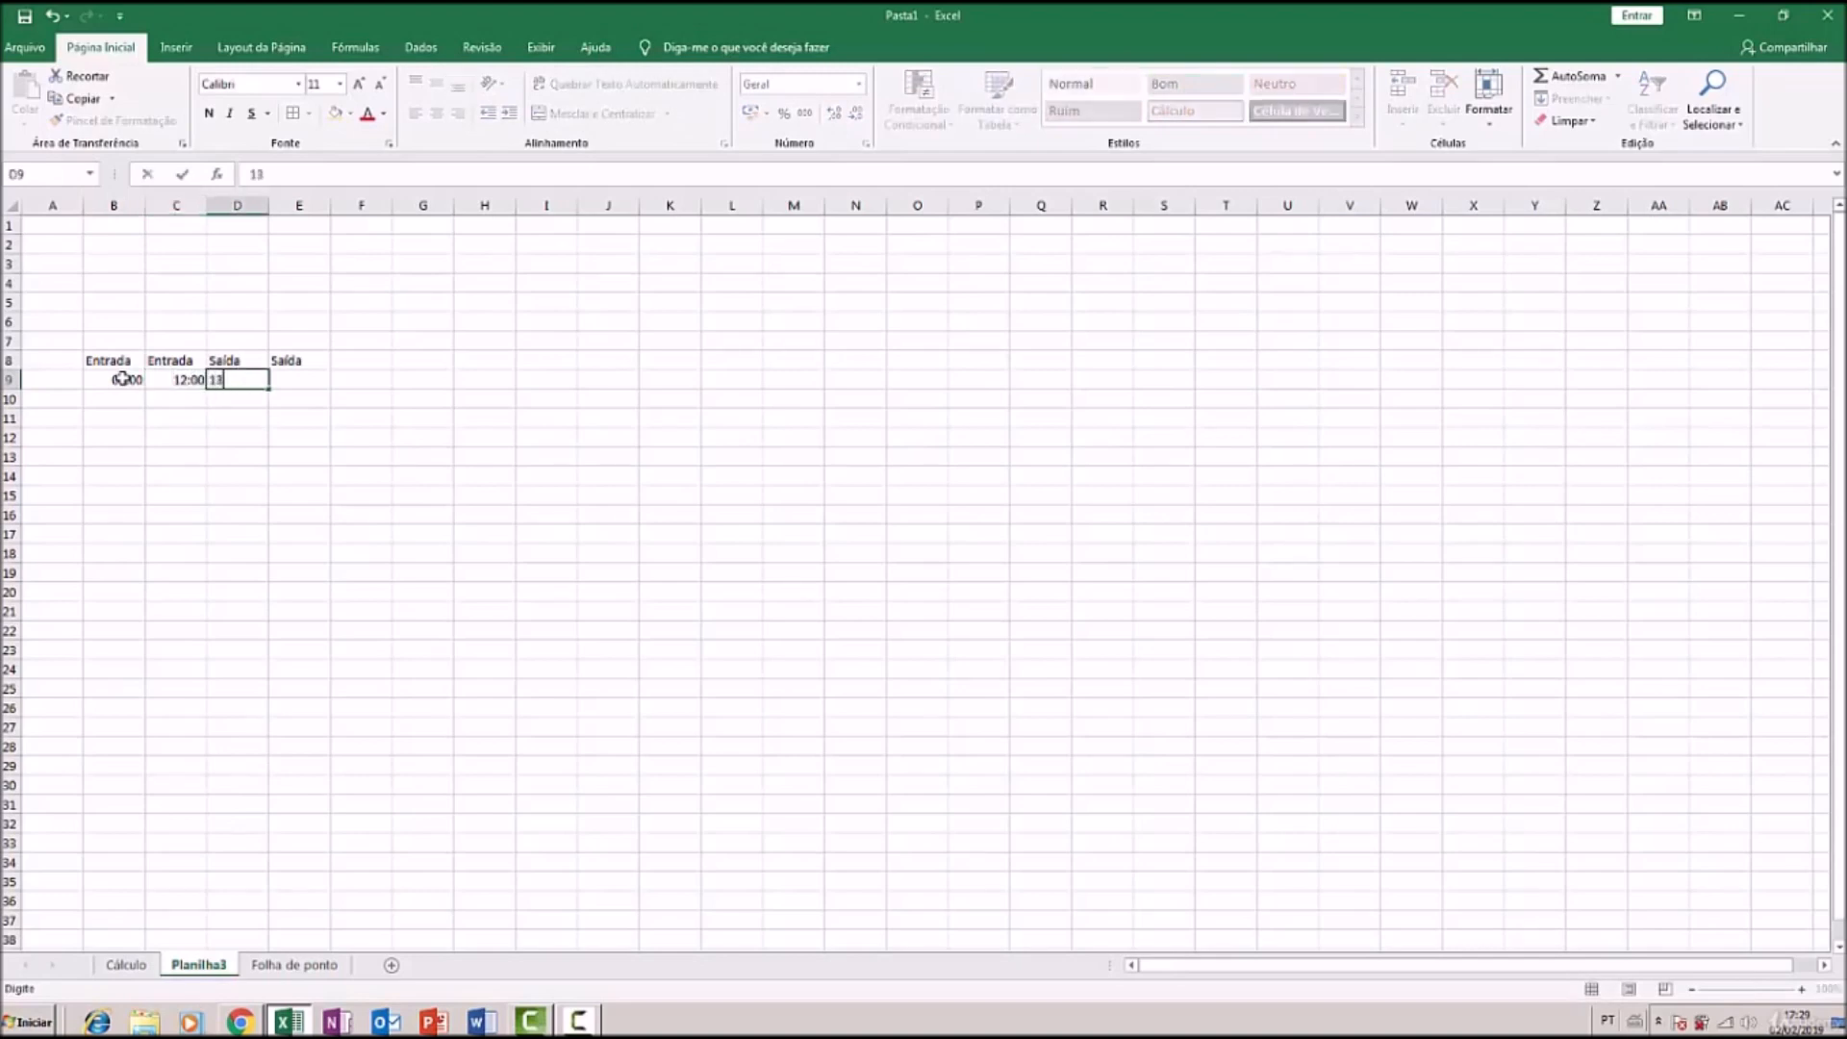
text(:00)
key(Tab)
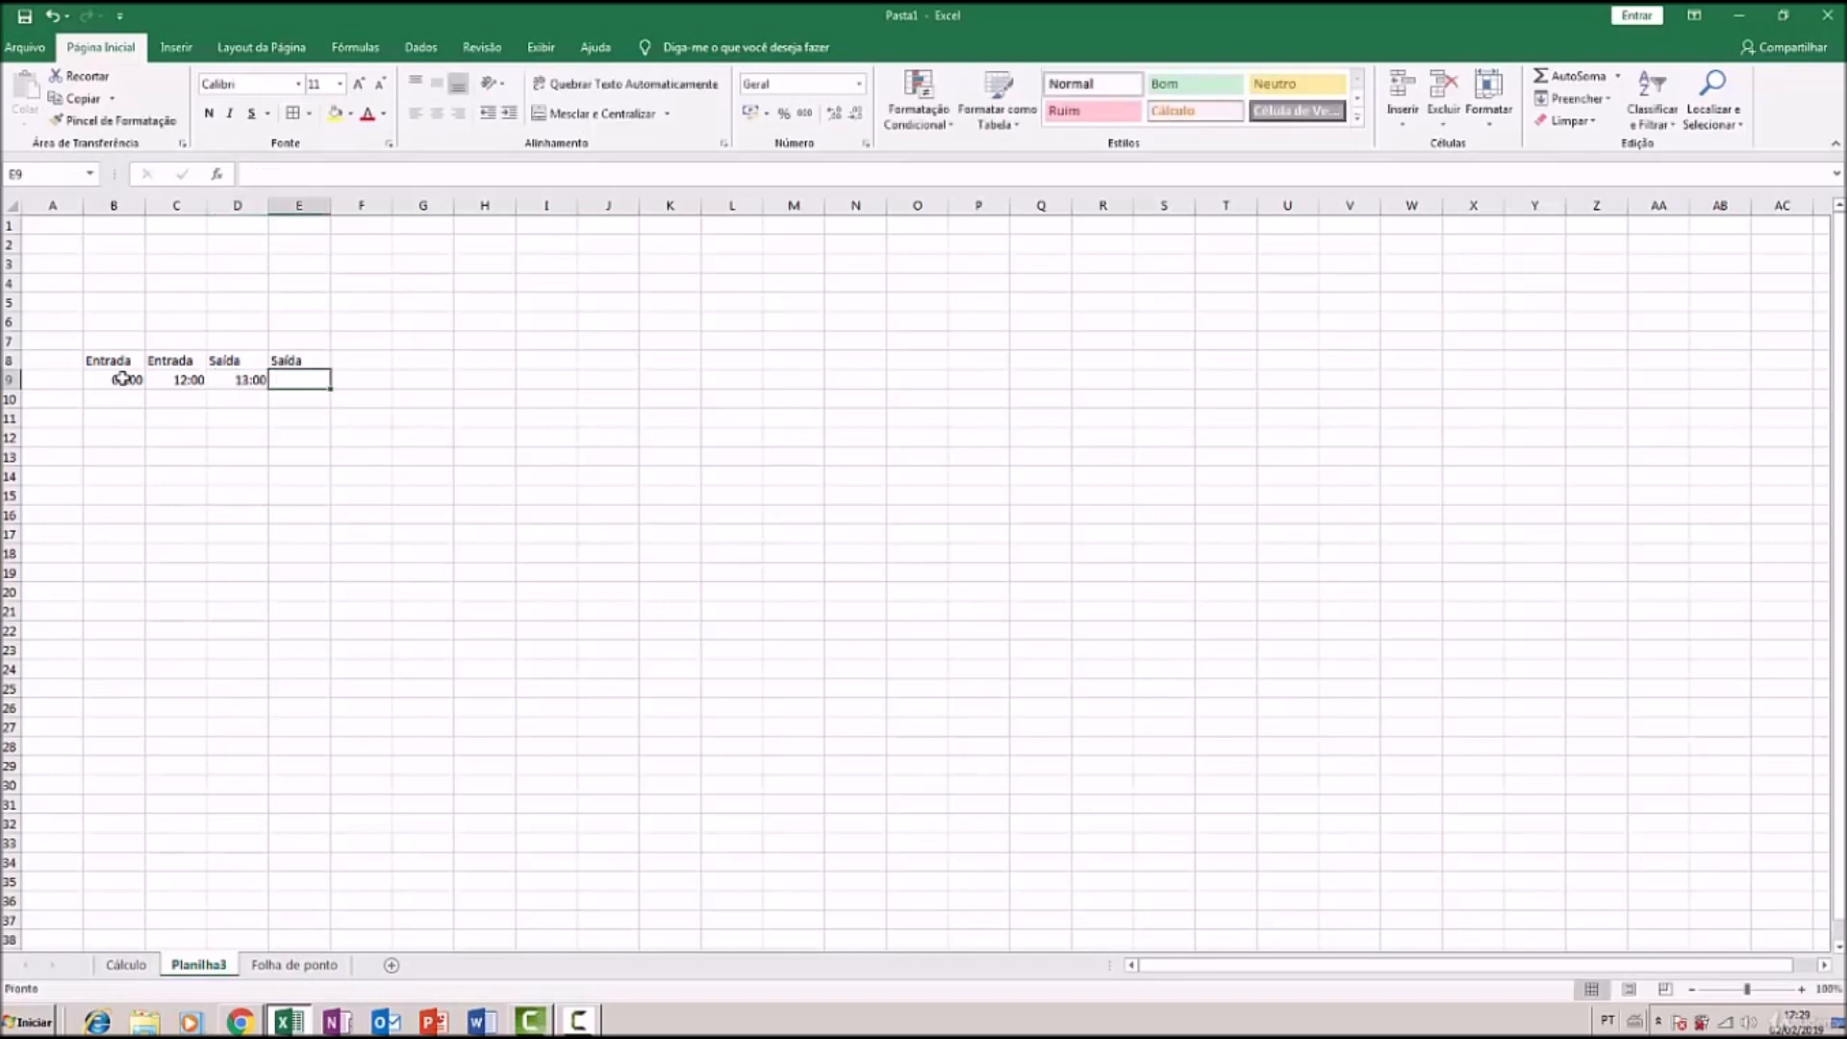
text(17:00)
key(Return)
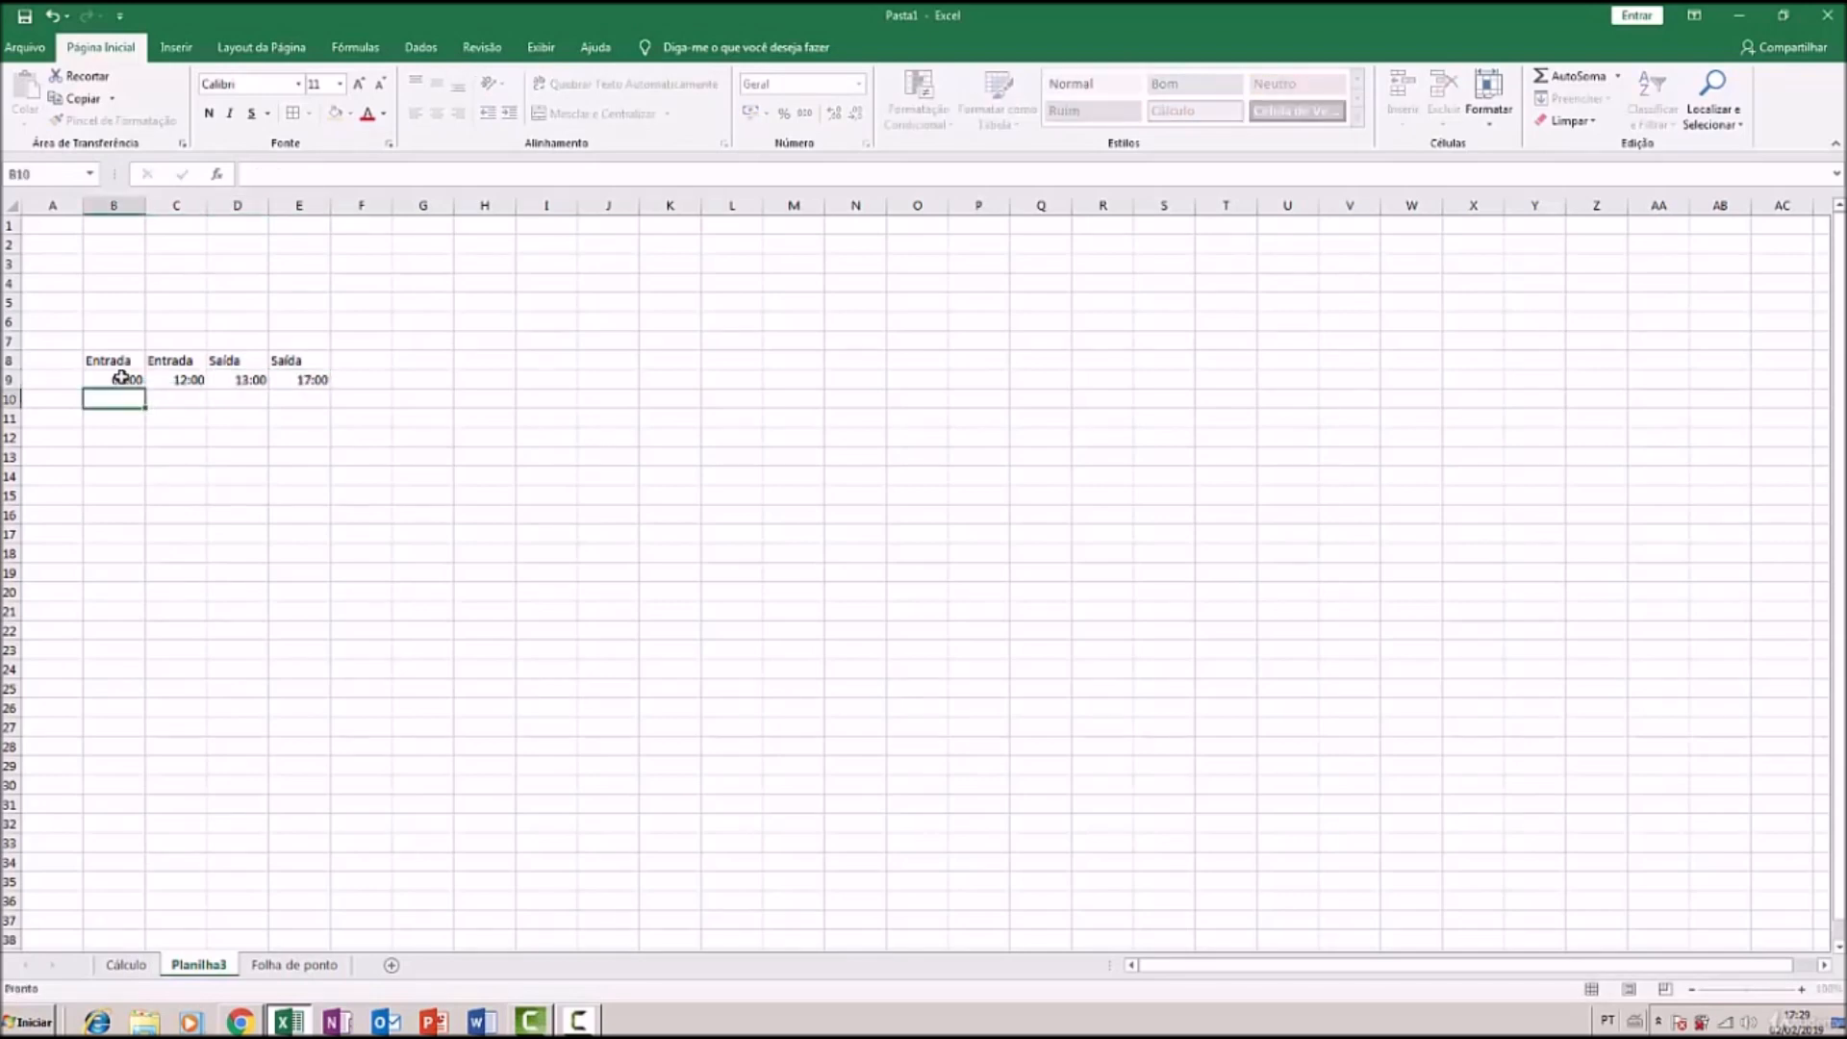
Calculate the hours worked in F9 with the formula =E9-B9-(D9-C9)
click(367, 381)
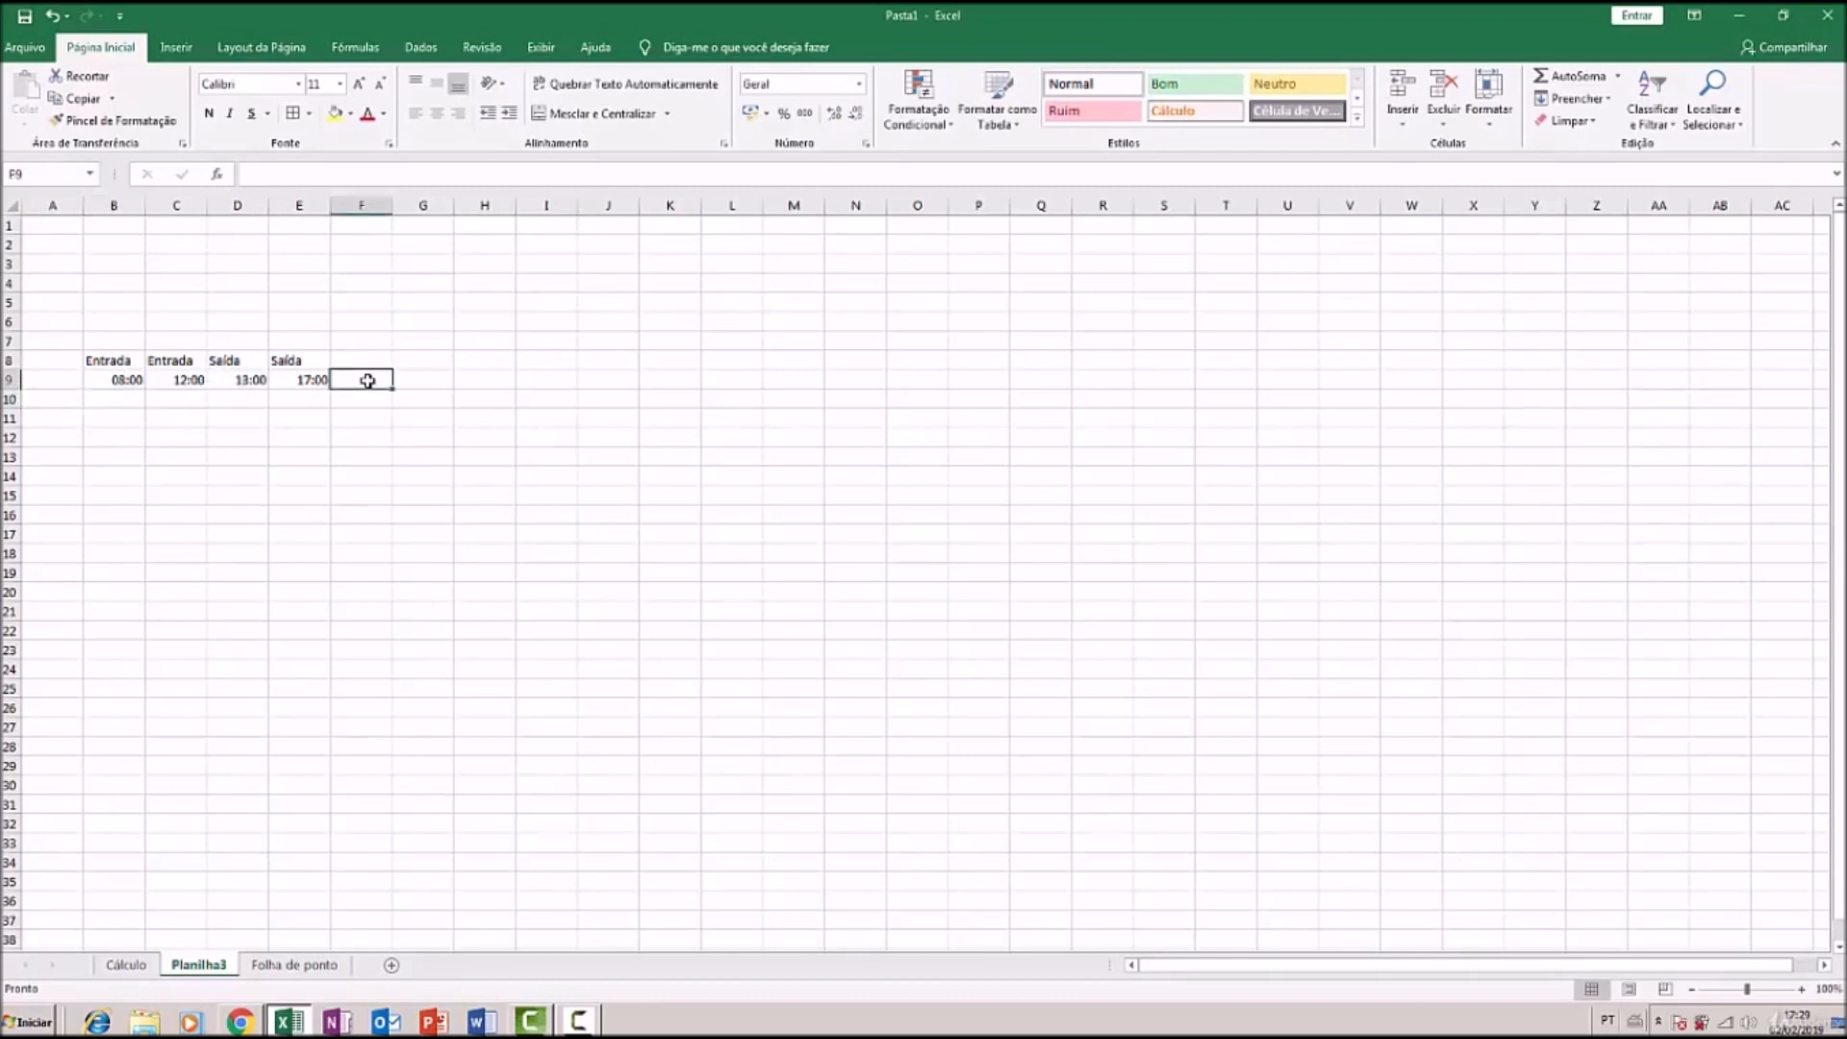
text(=)
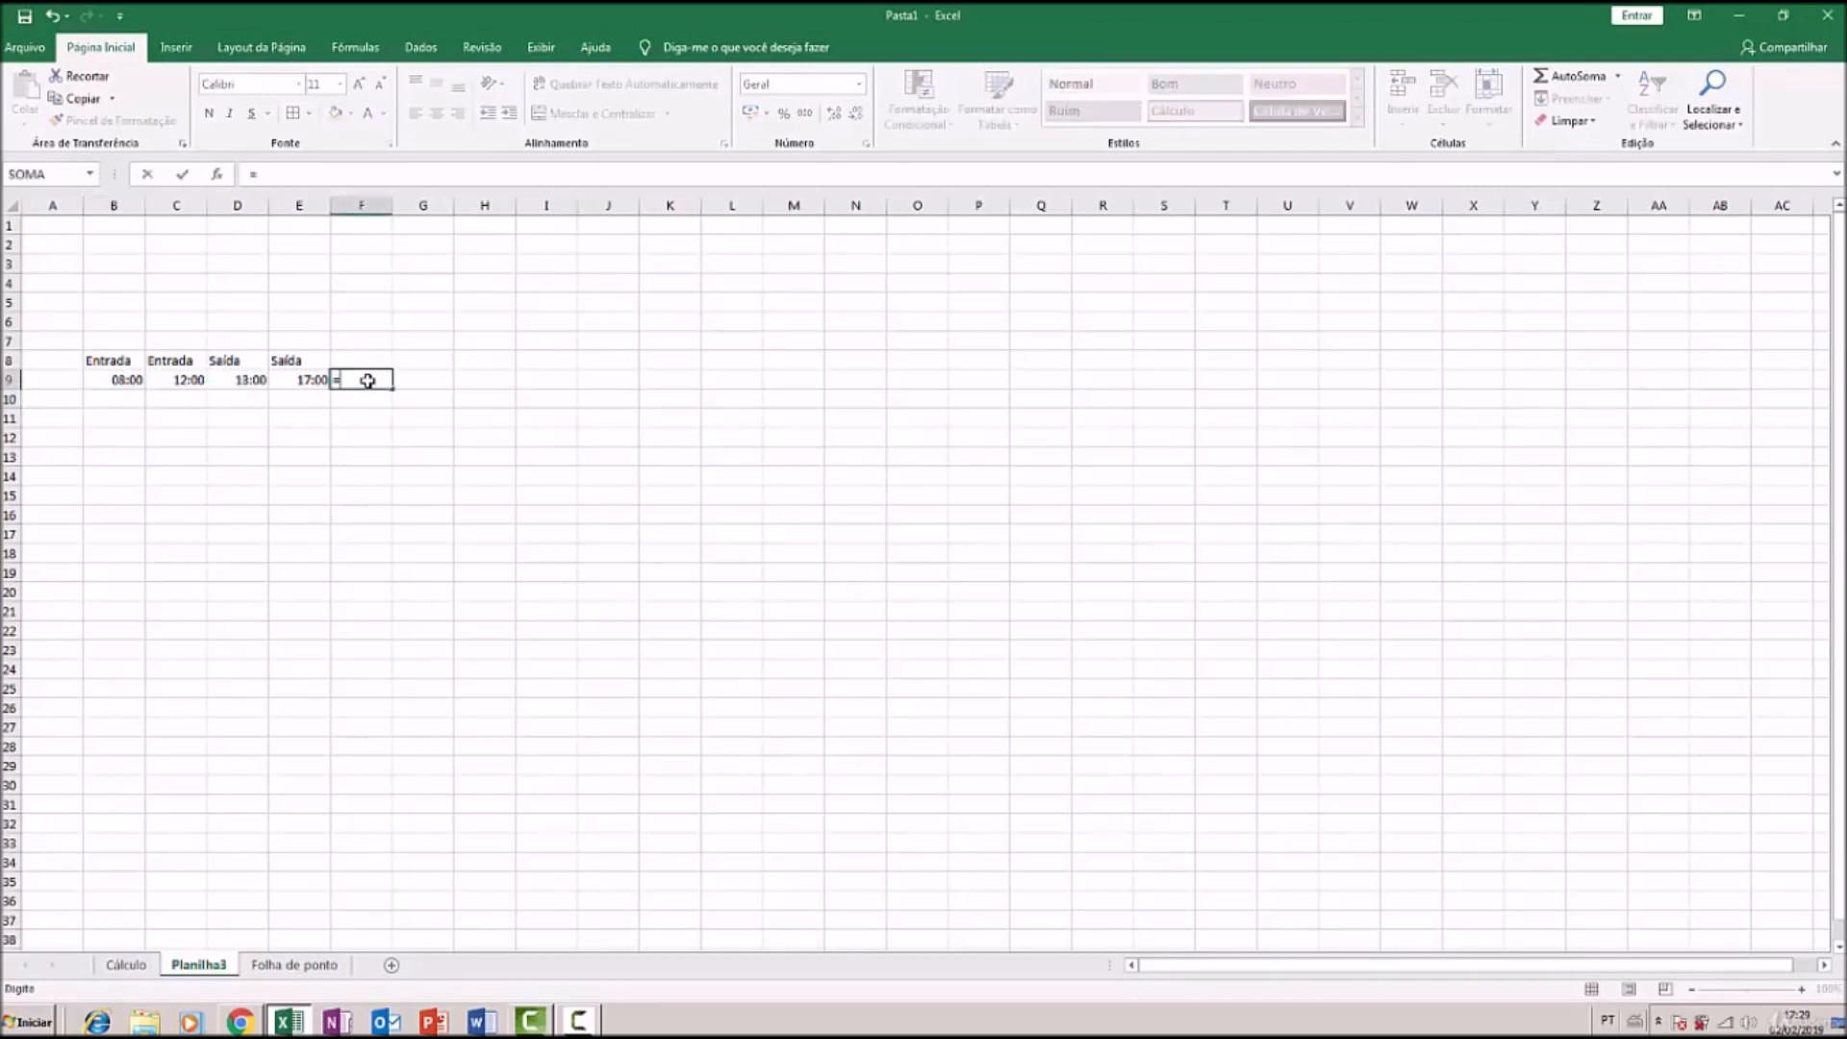
click(304, 380)
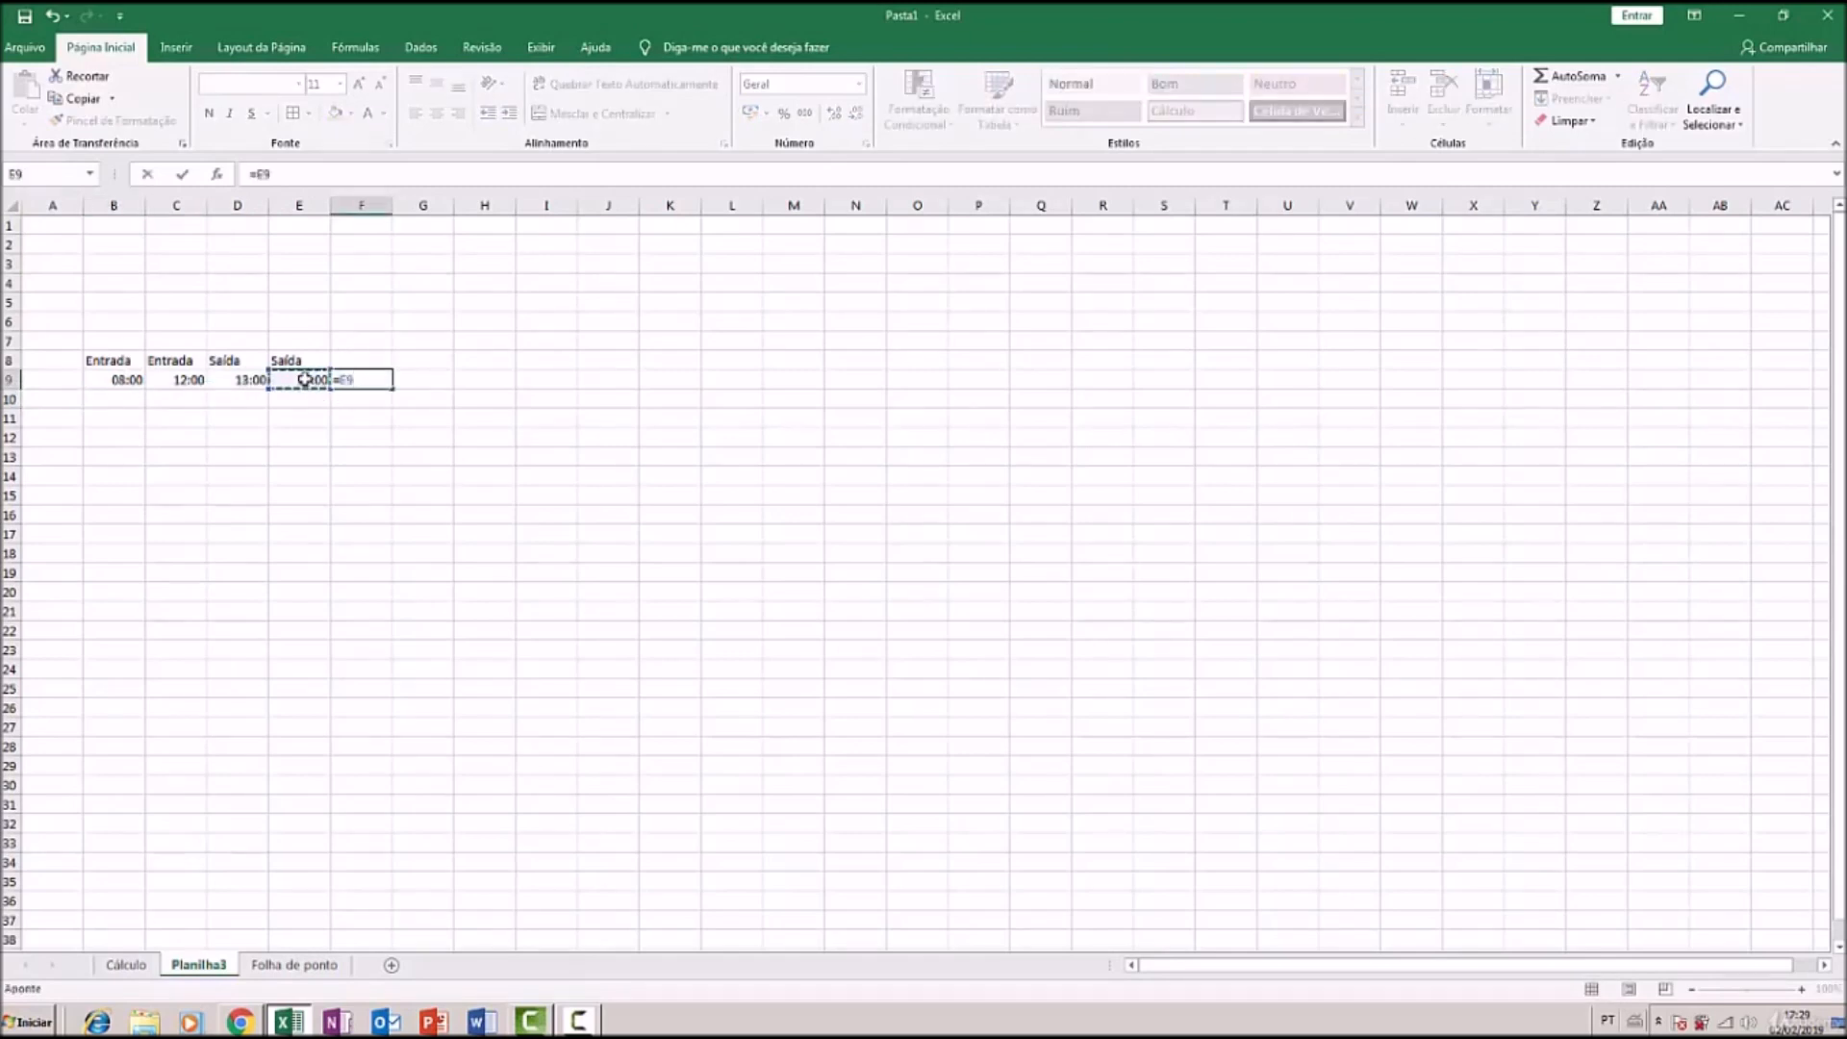
text(-)
click(101, 378)
text(-)
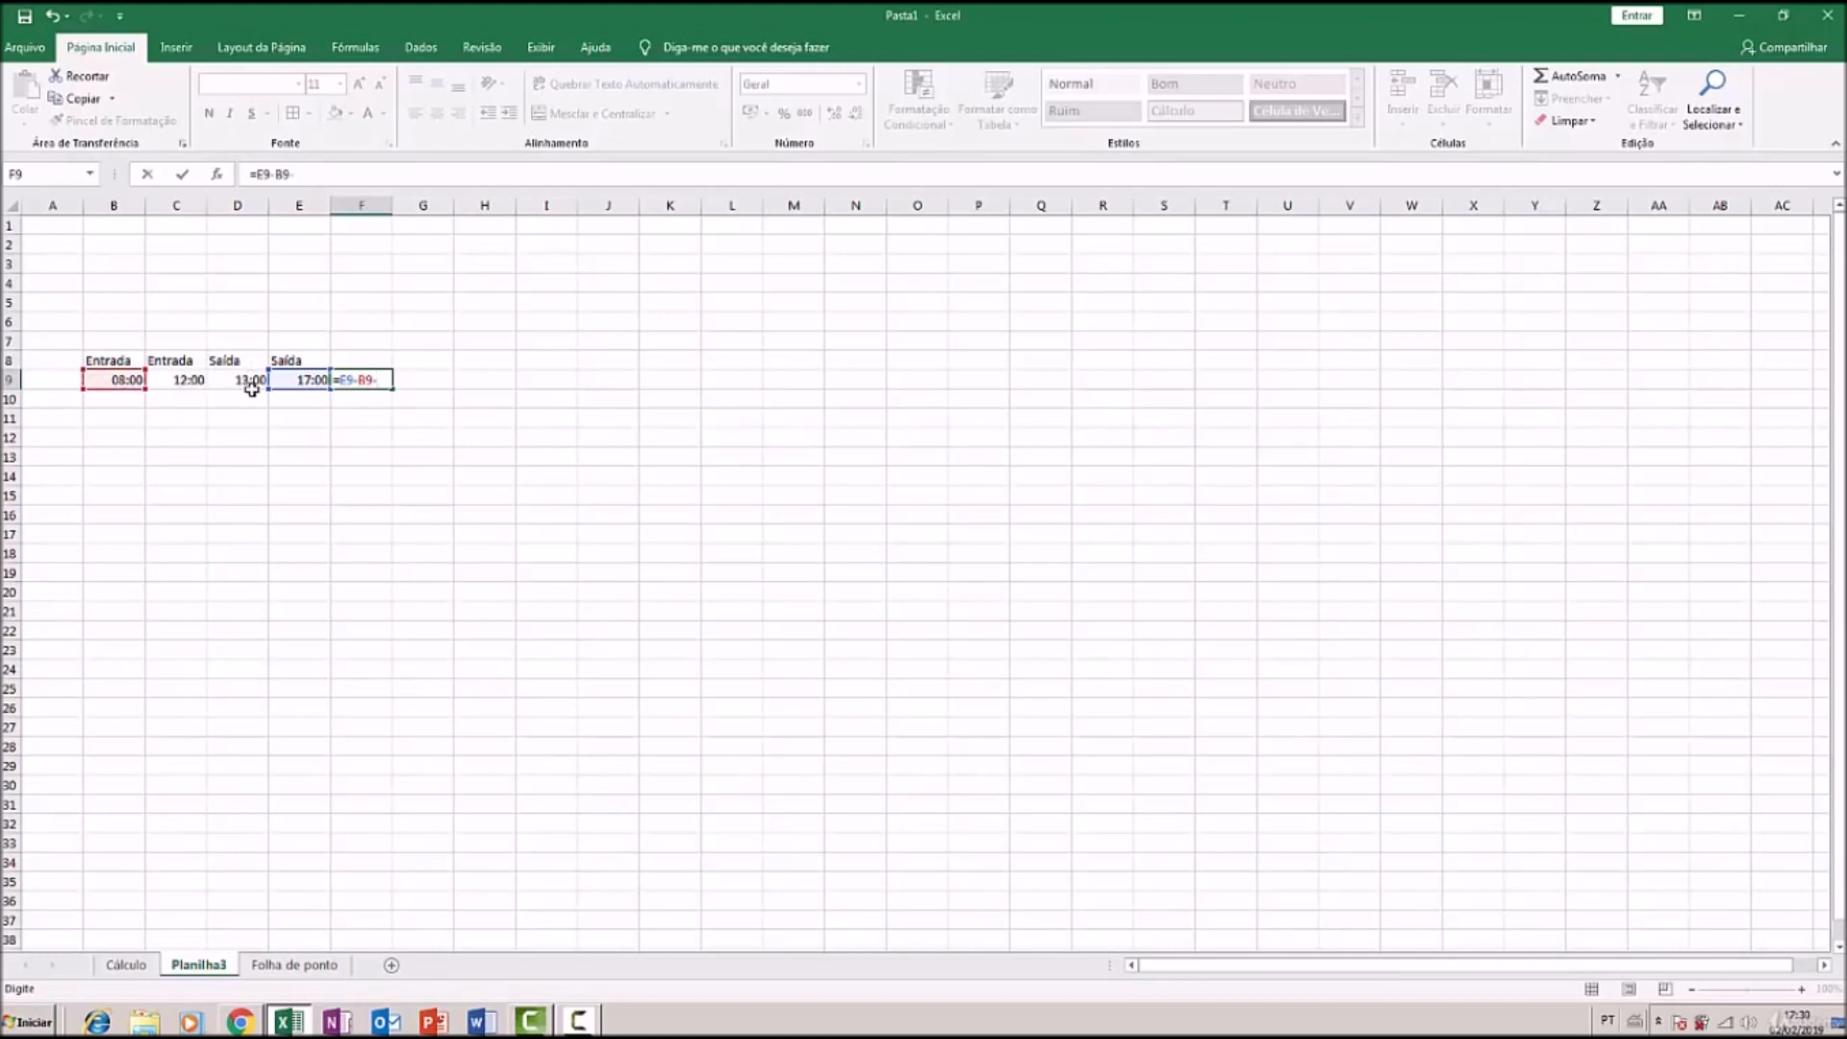
text(()
click(250, 383)
text(-)
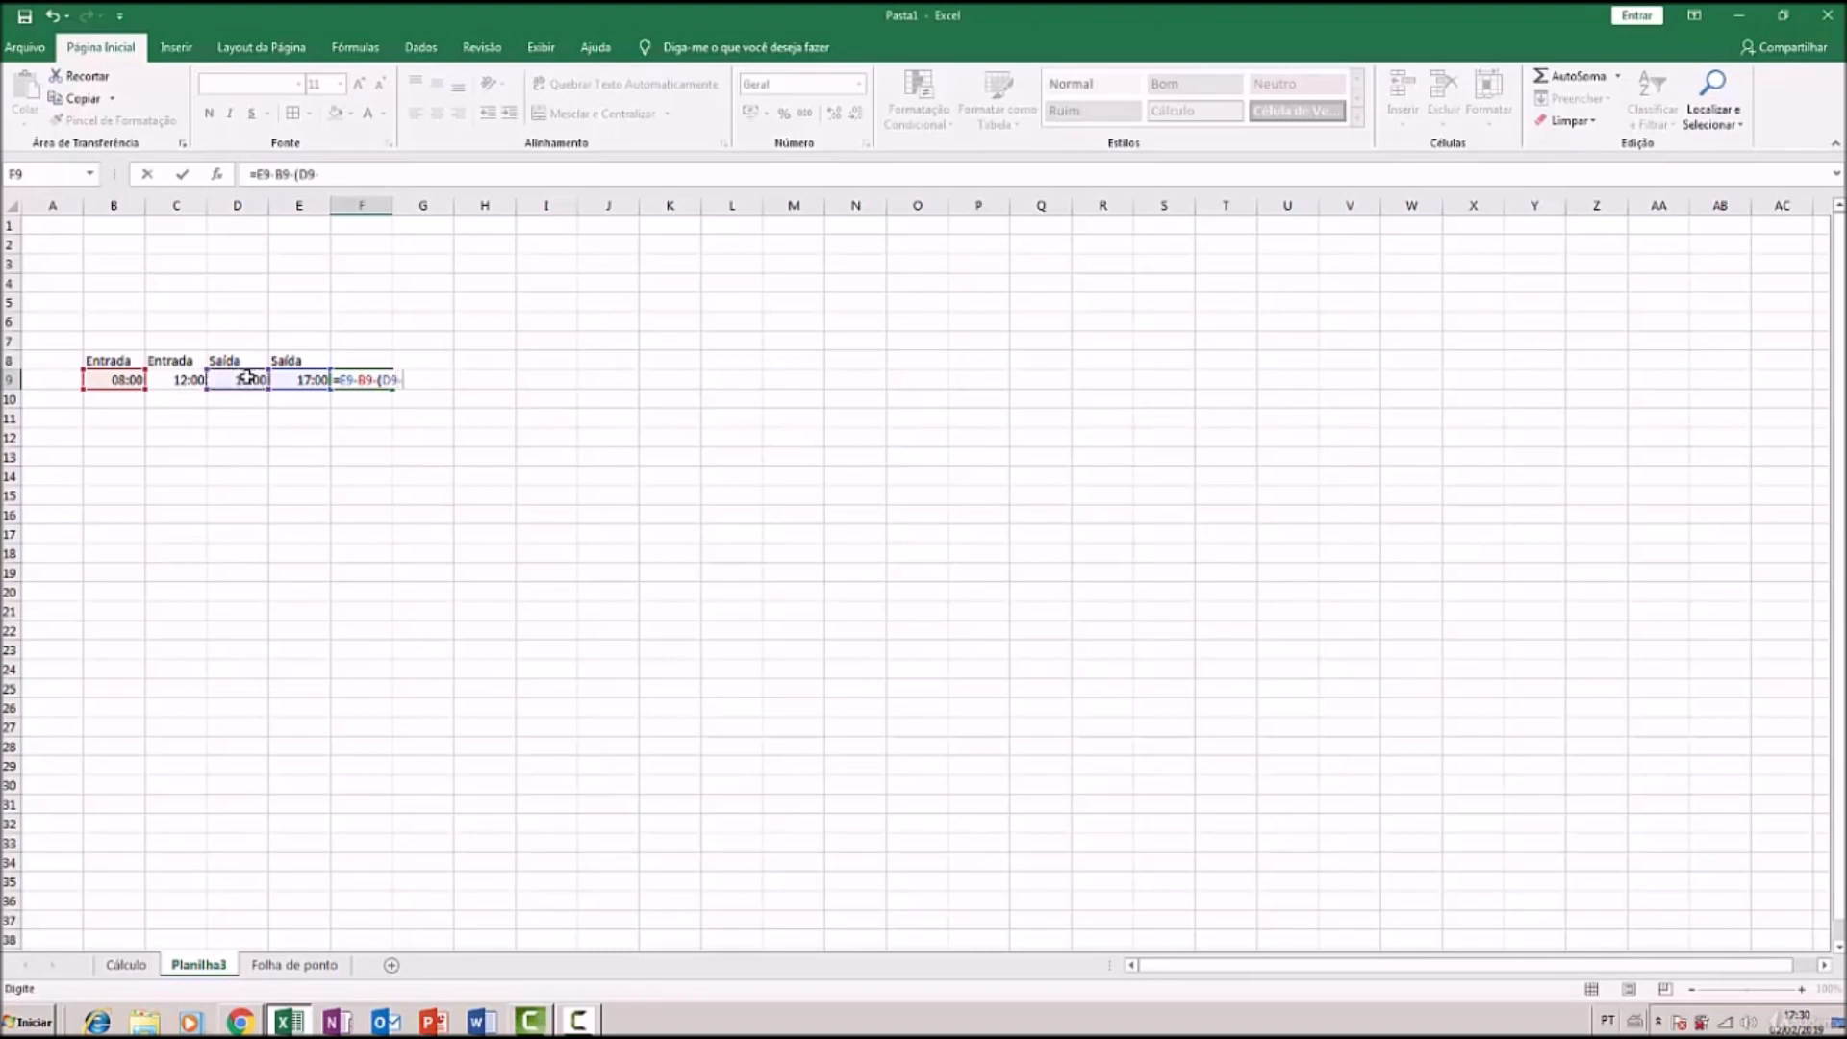
click(178, 378)
text())
key(Return)
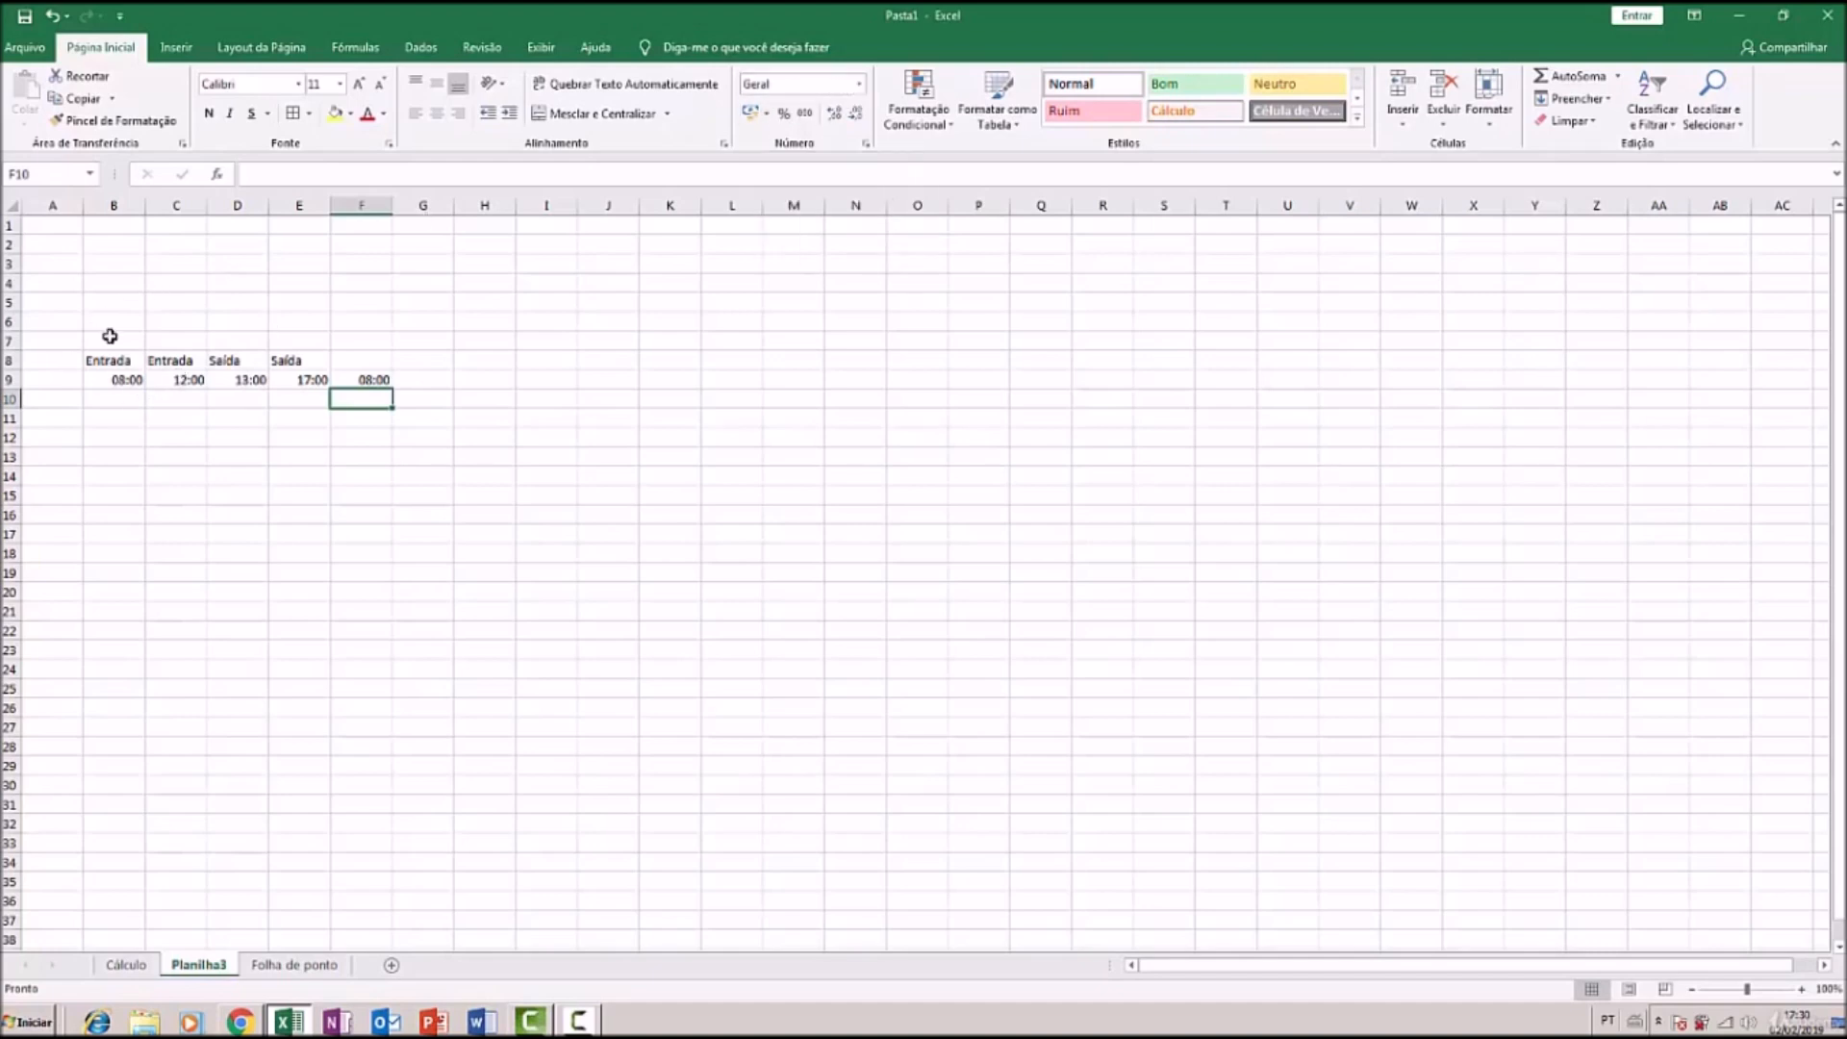
Format the times and the calculated hours in B9:F9 with the Hora number format
drag(103, 378, 344, 374)
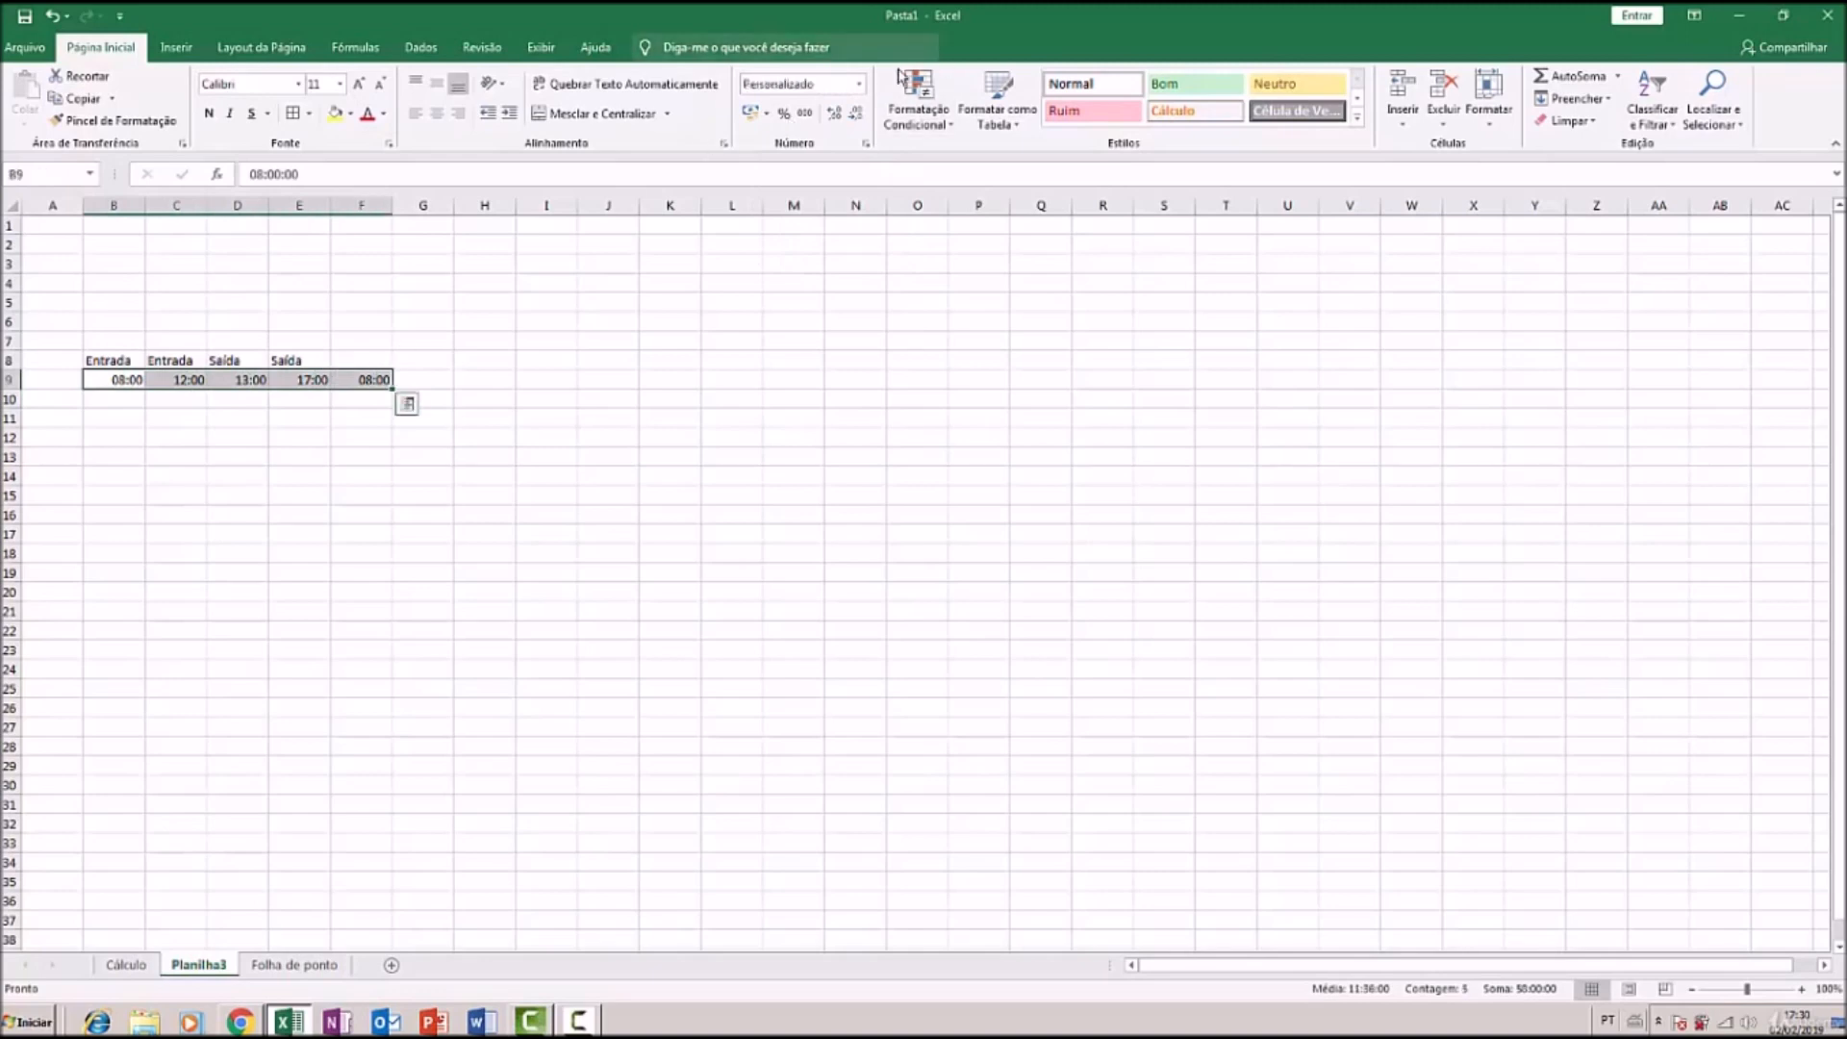
click(859, 84)
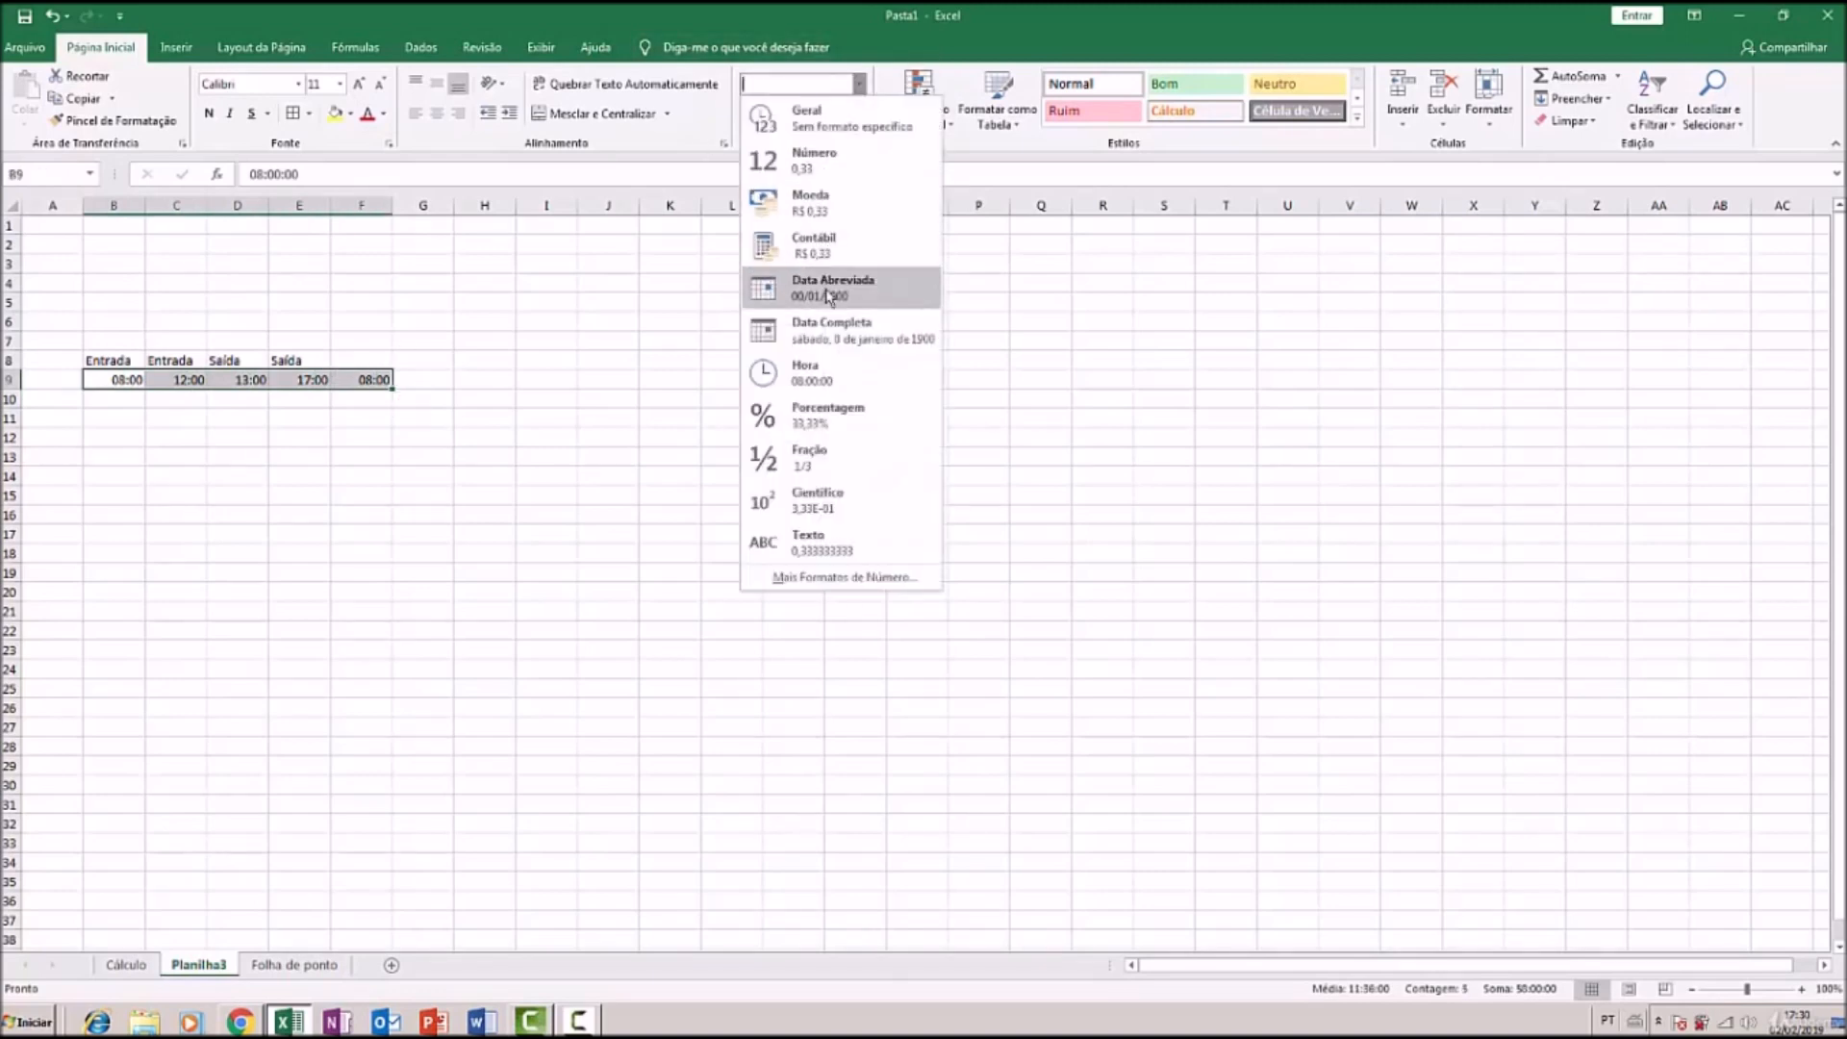
click(819, 383)
click(791, 415)
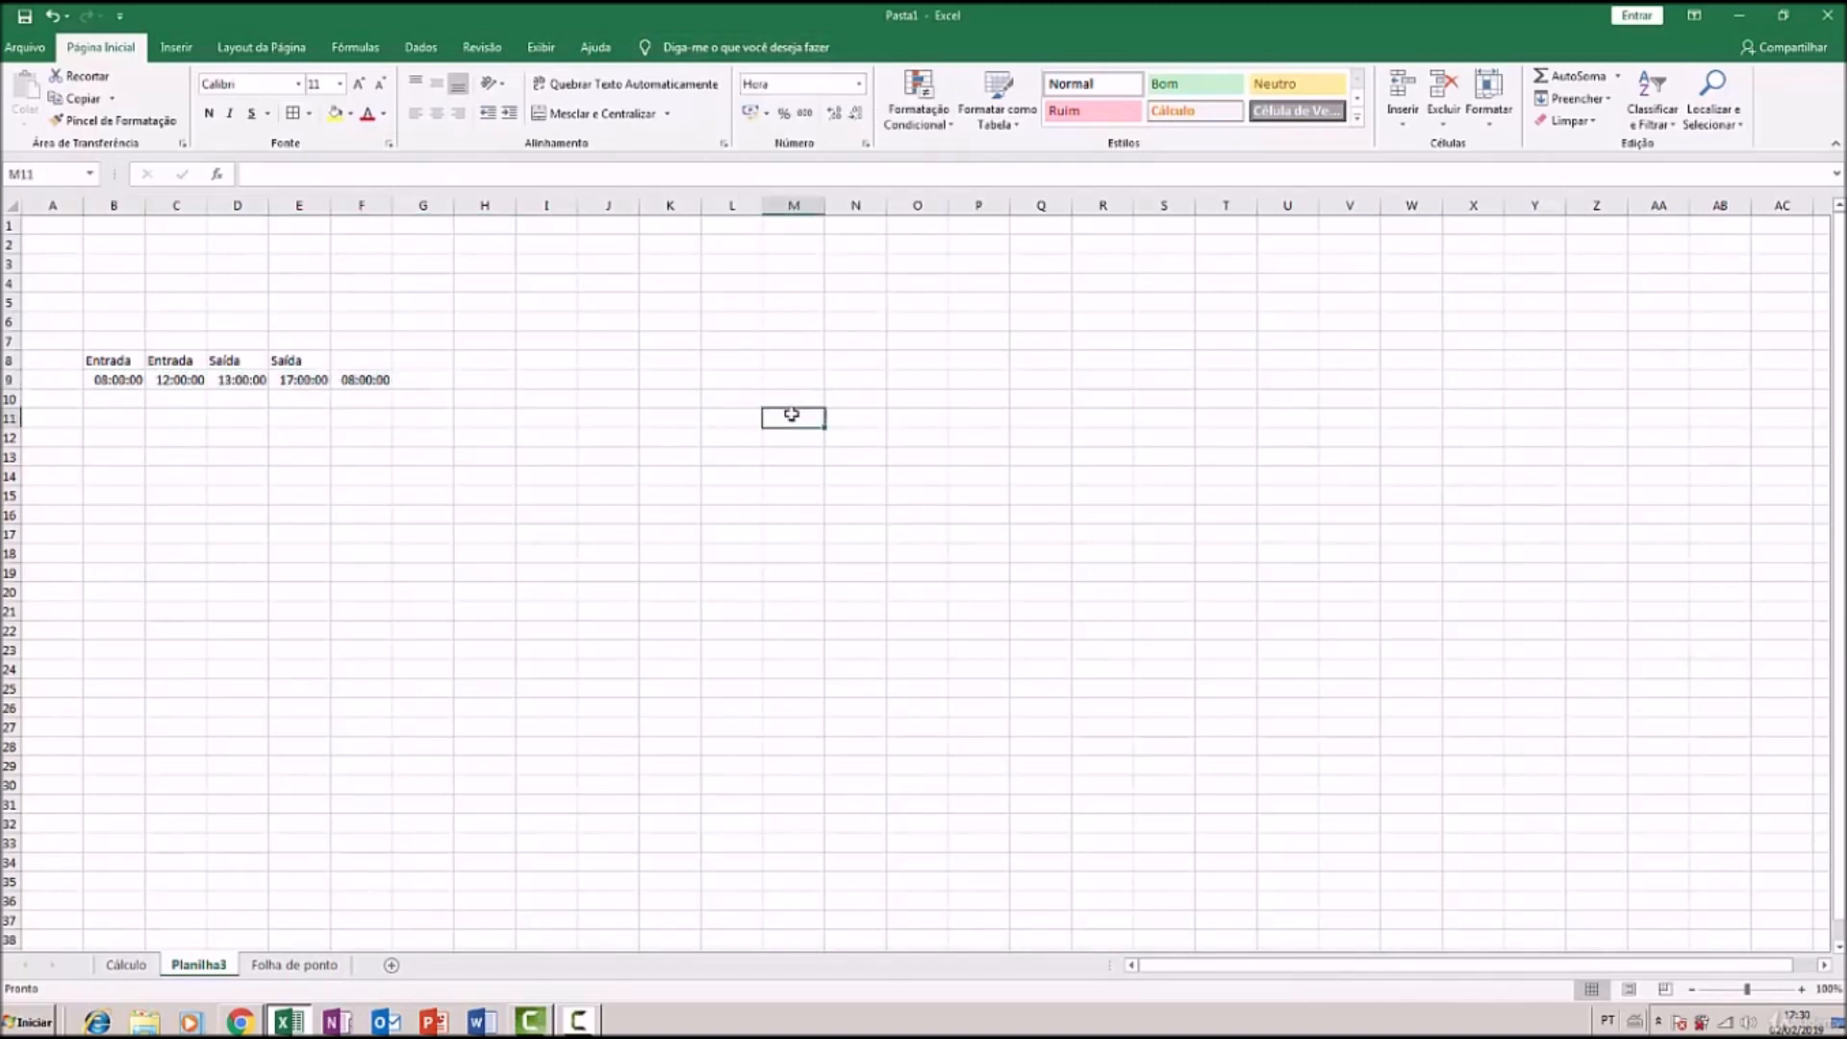
click(354, 380)
click(123, 398)
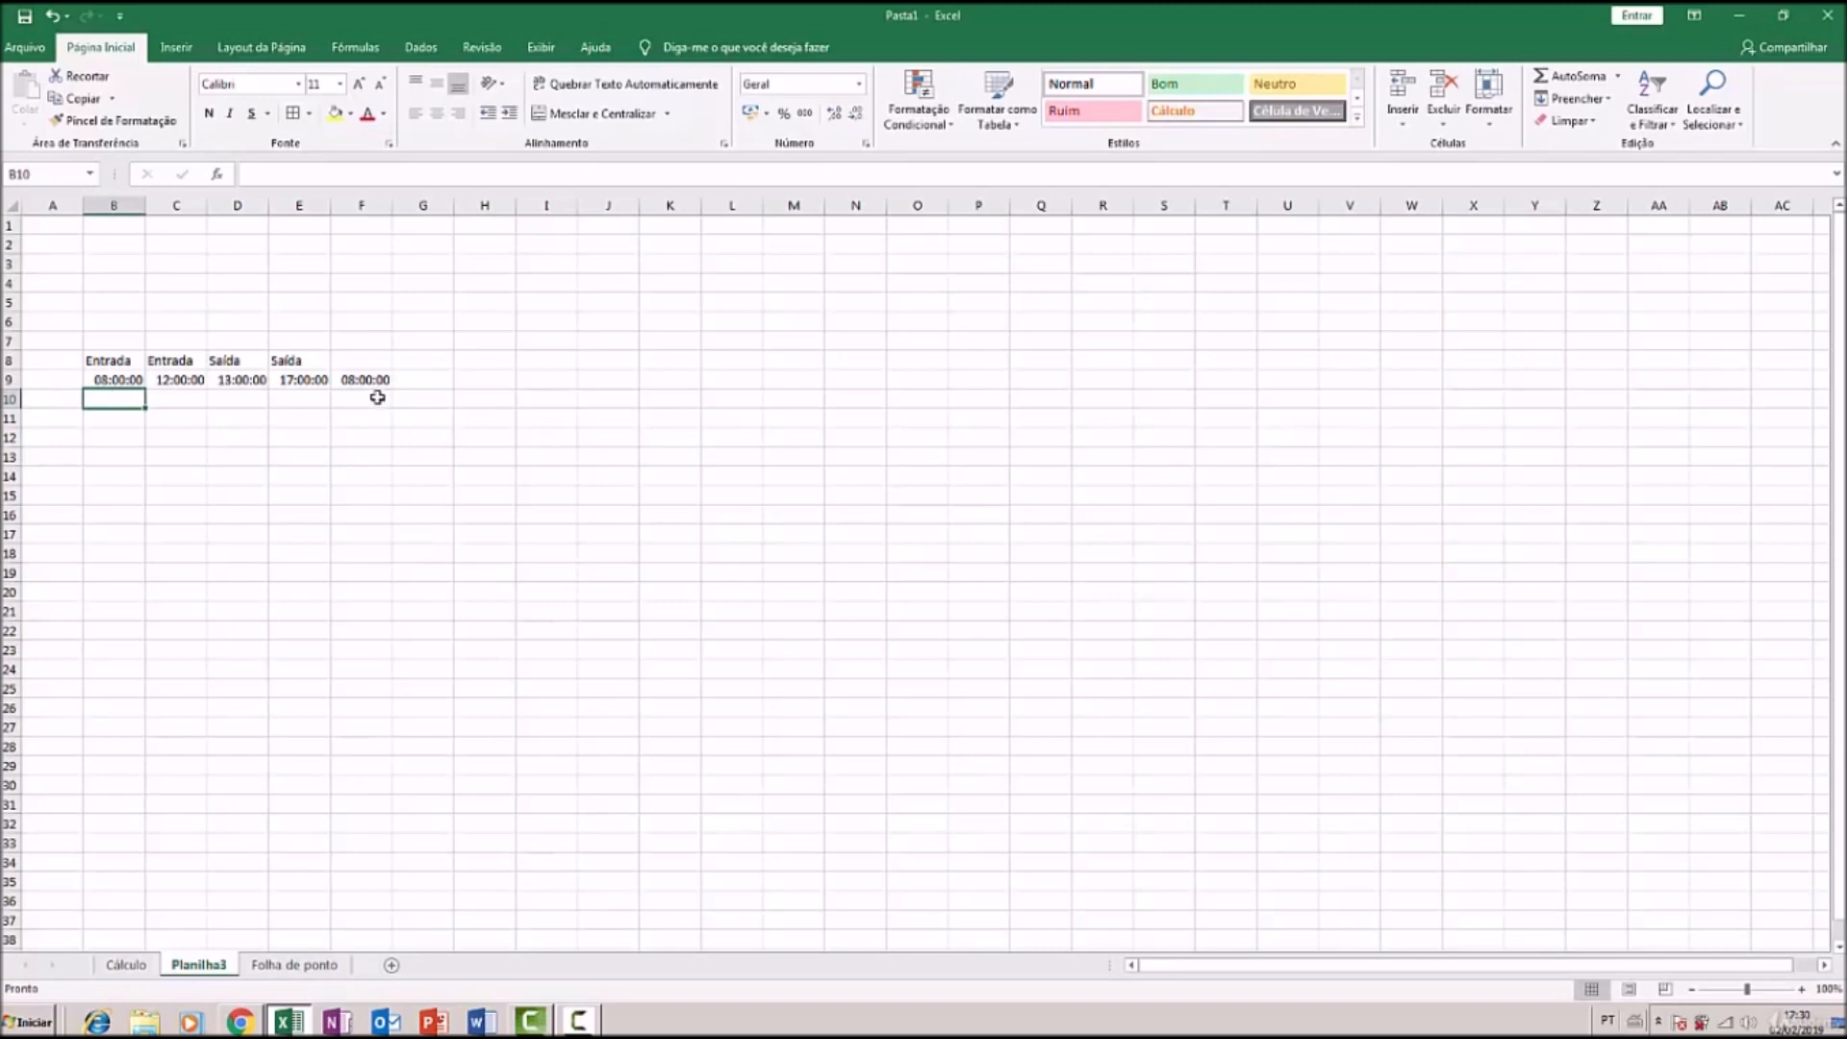
On the Cálculo sheet, clear the dates in A8:A34 and refill them as a daily series from A7 down to A34
click(137, 970)
click(457, 803)
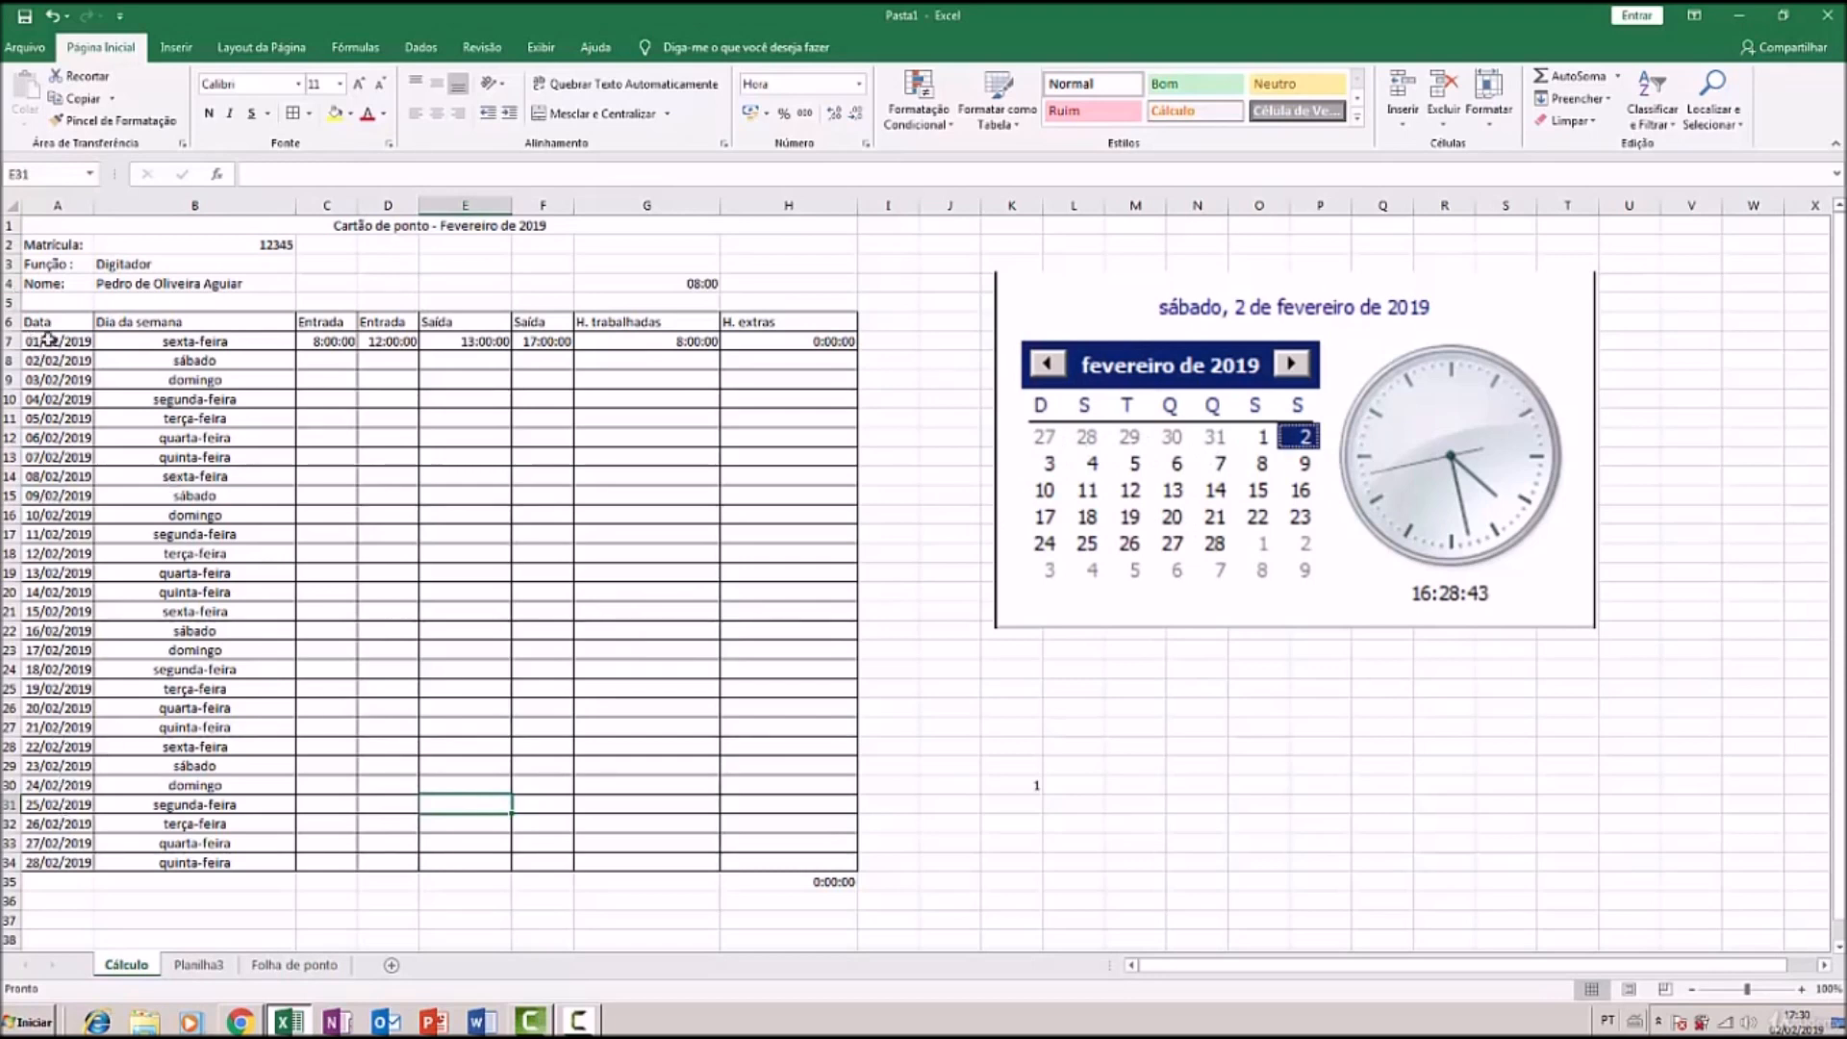
drag(73, 362, 79, 863)
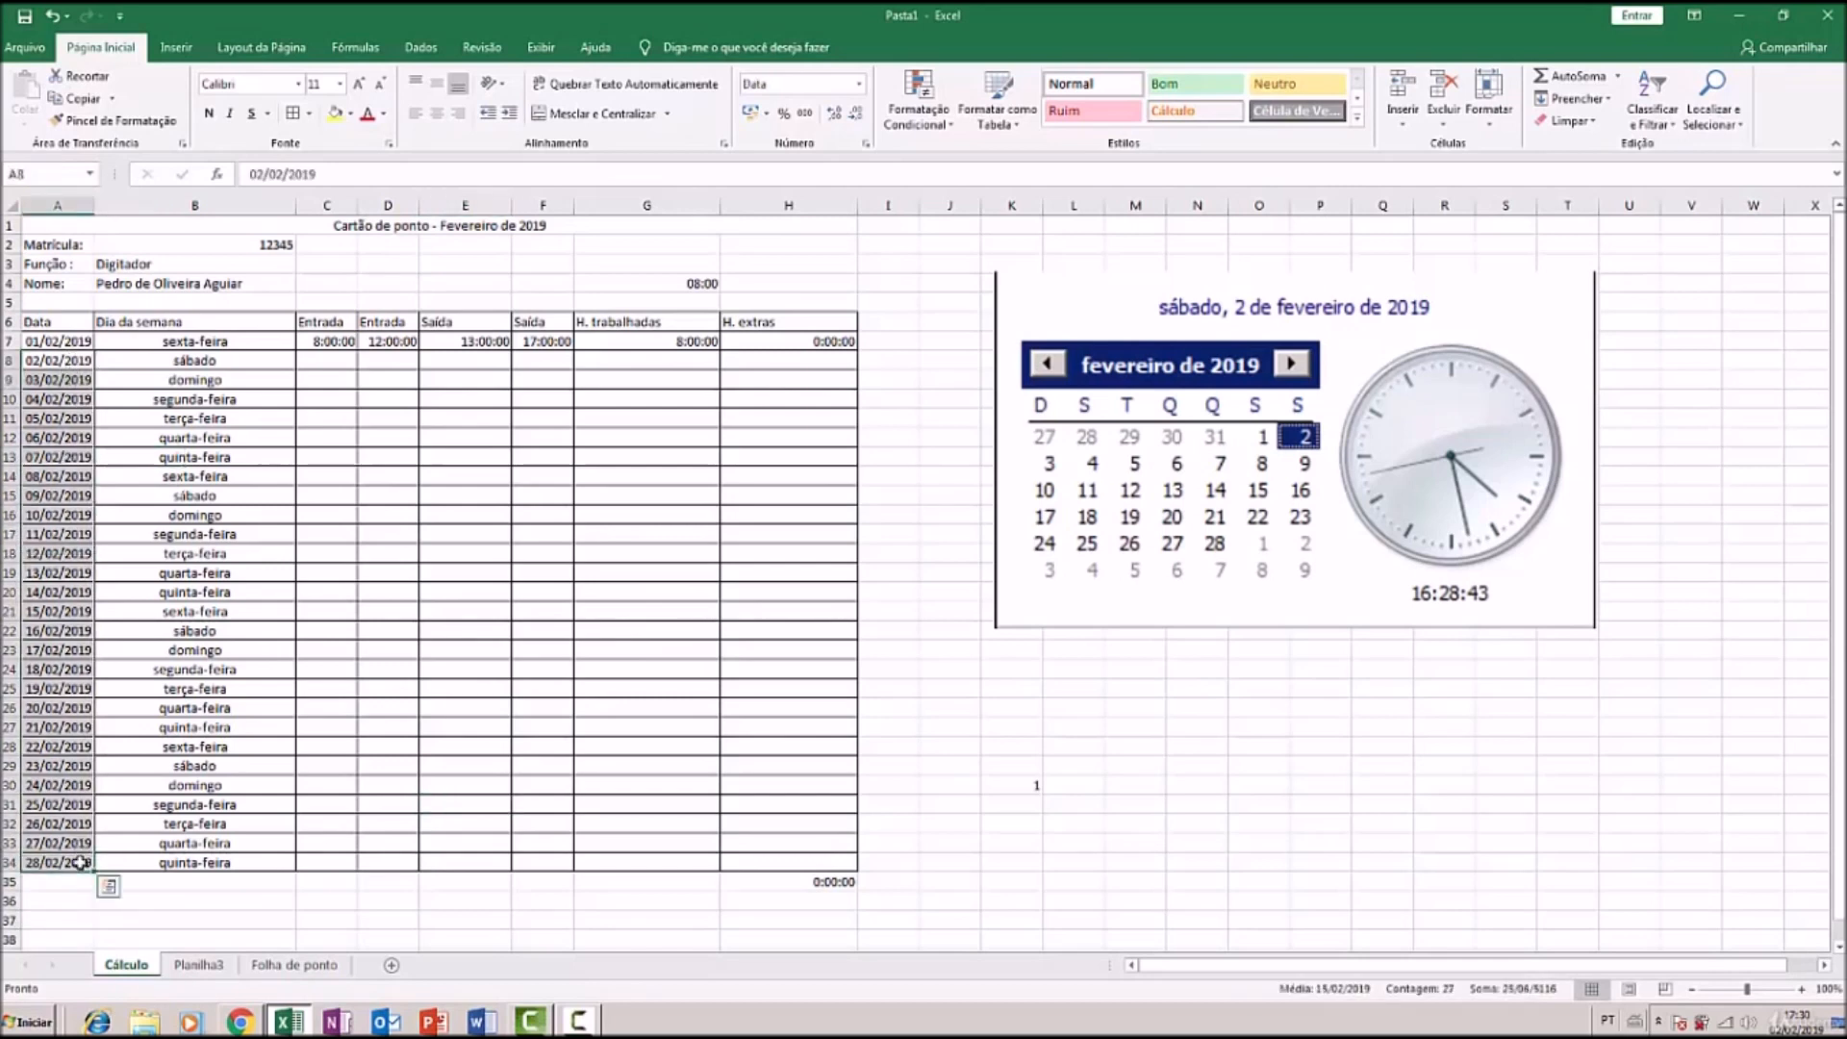
key(Delete)
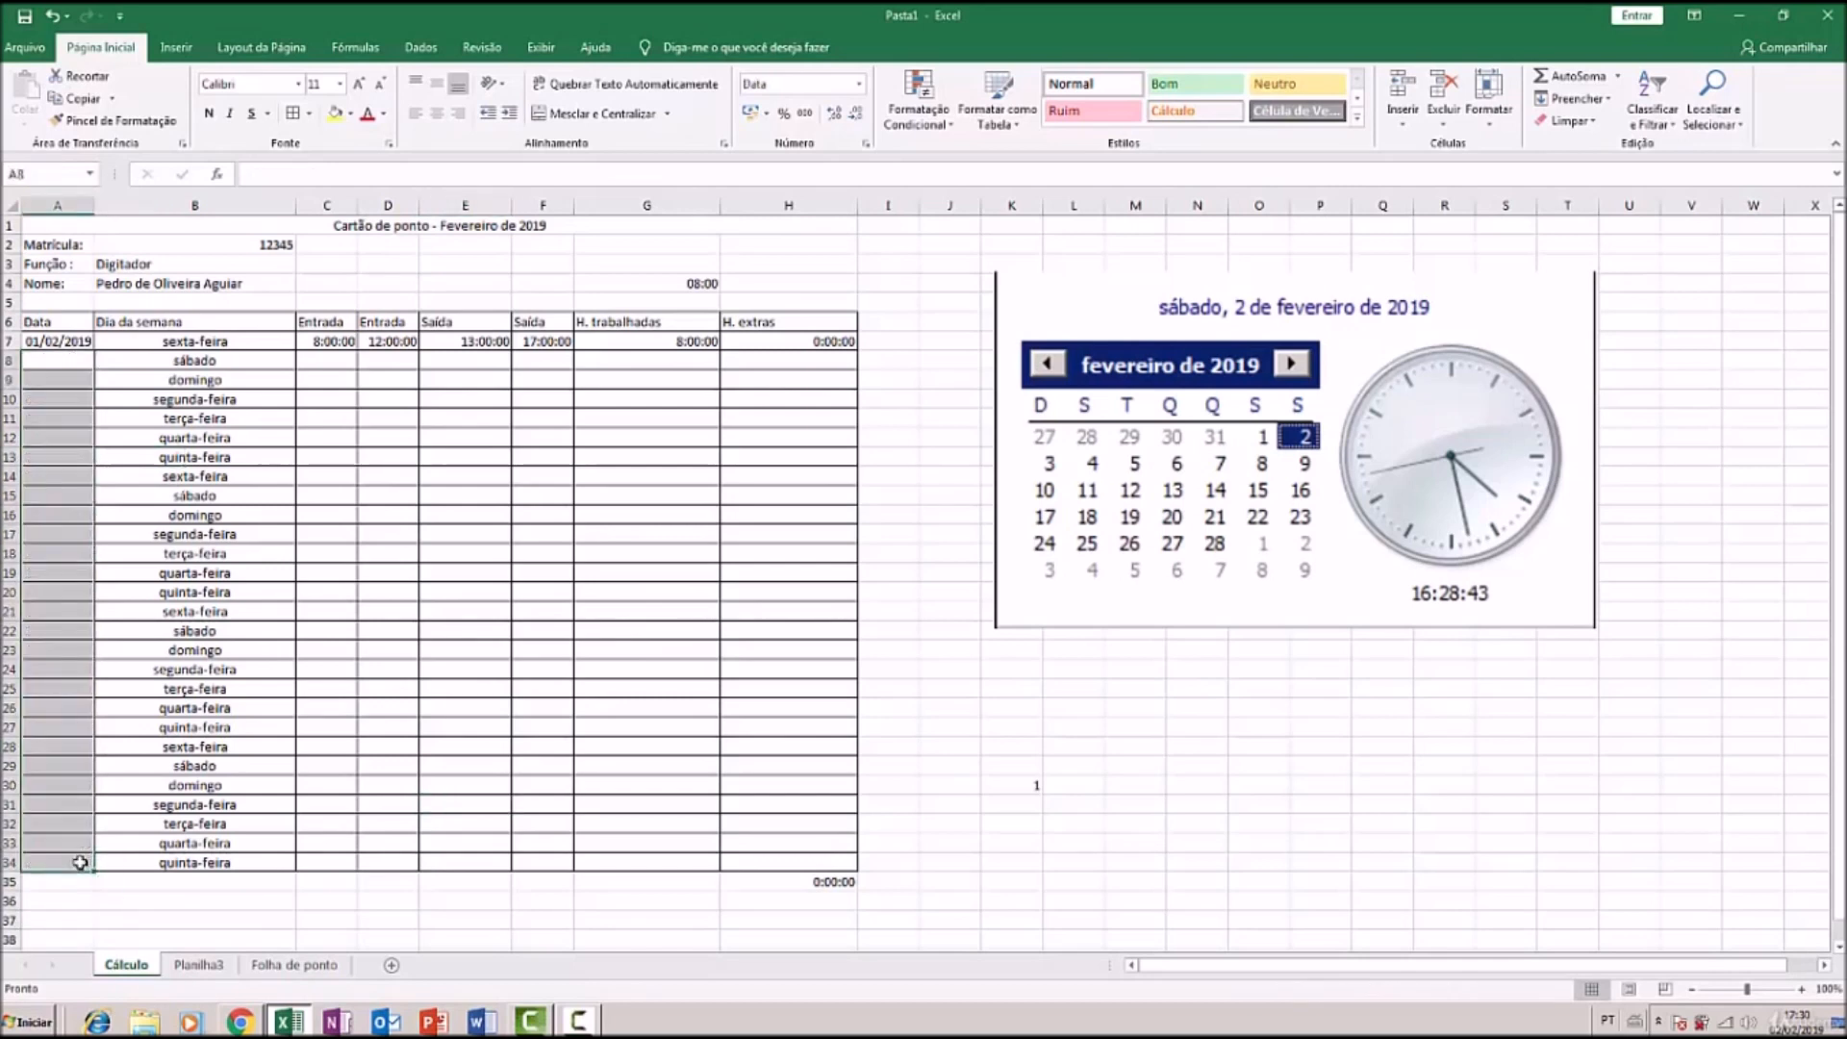
click(70, 342)
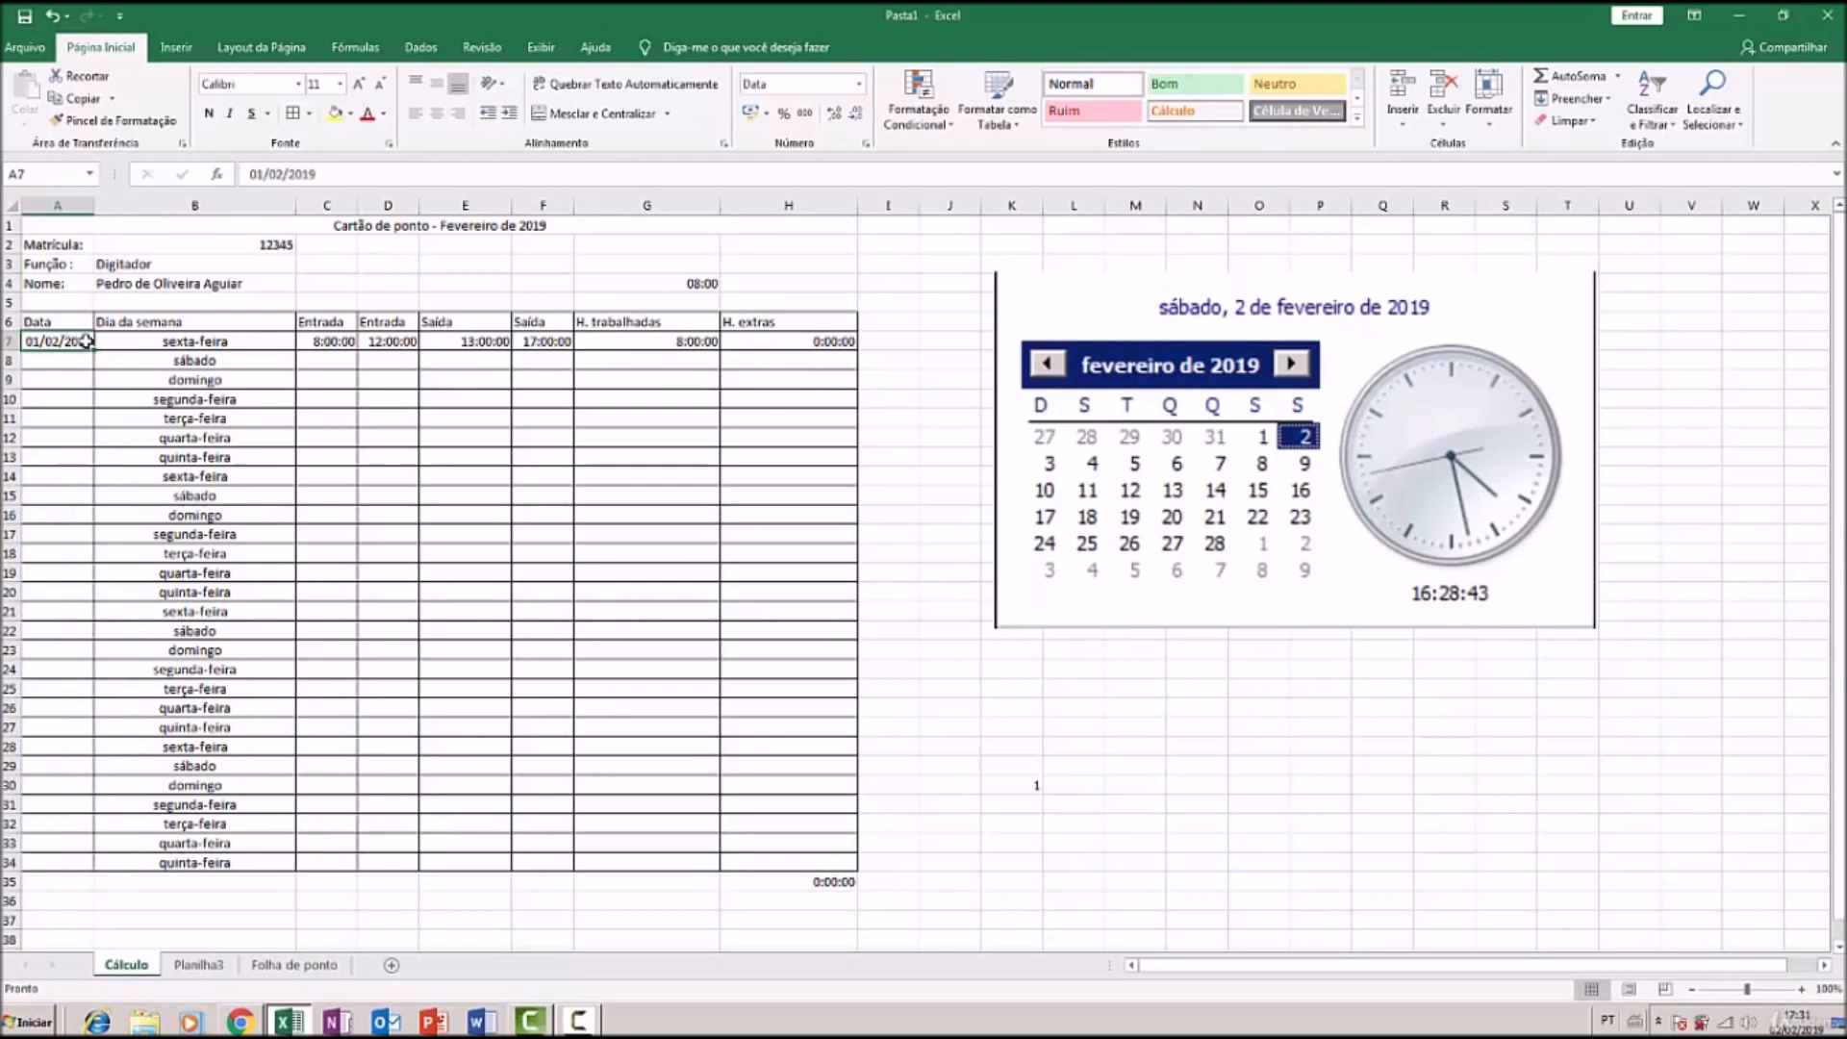
drag(96, 351, 59, 862)
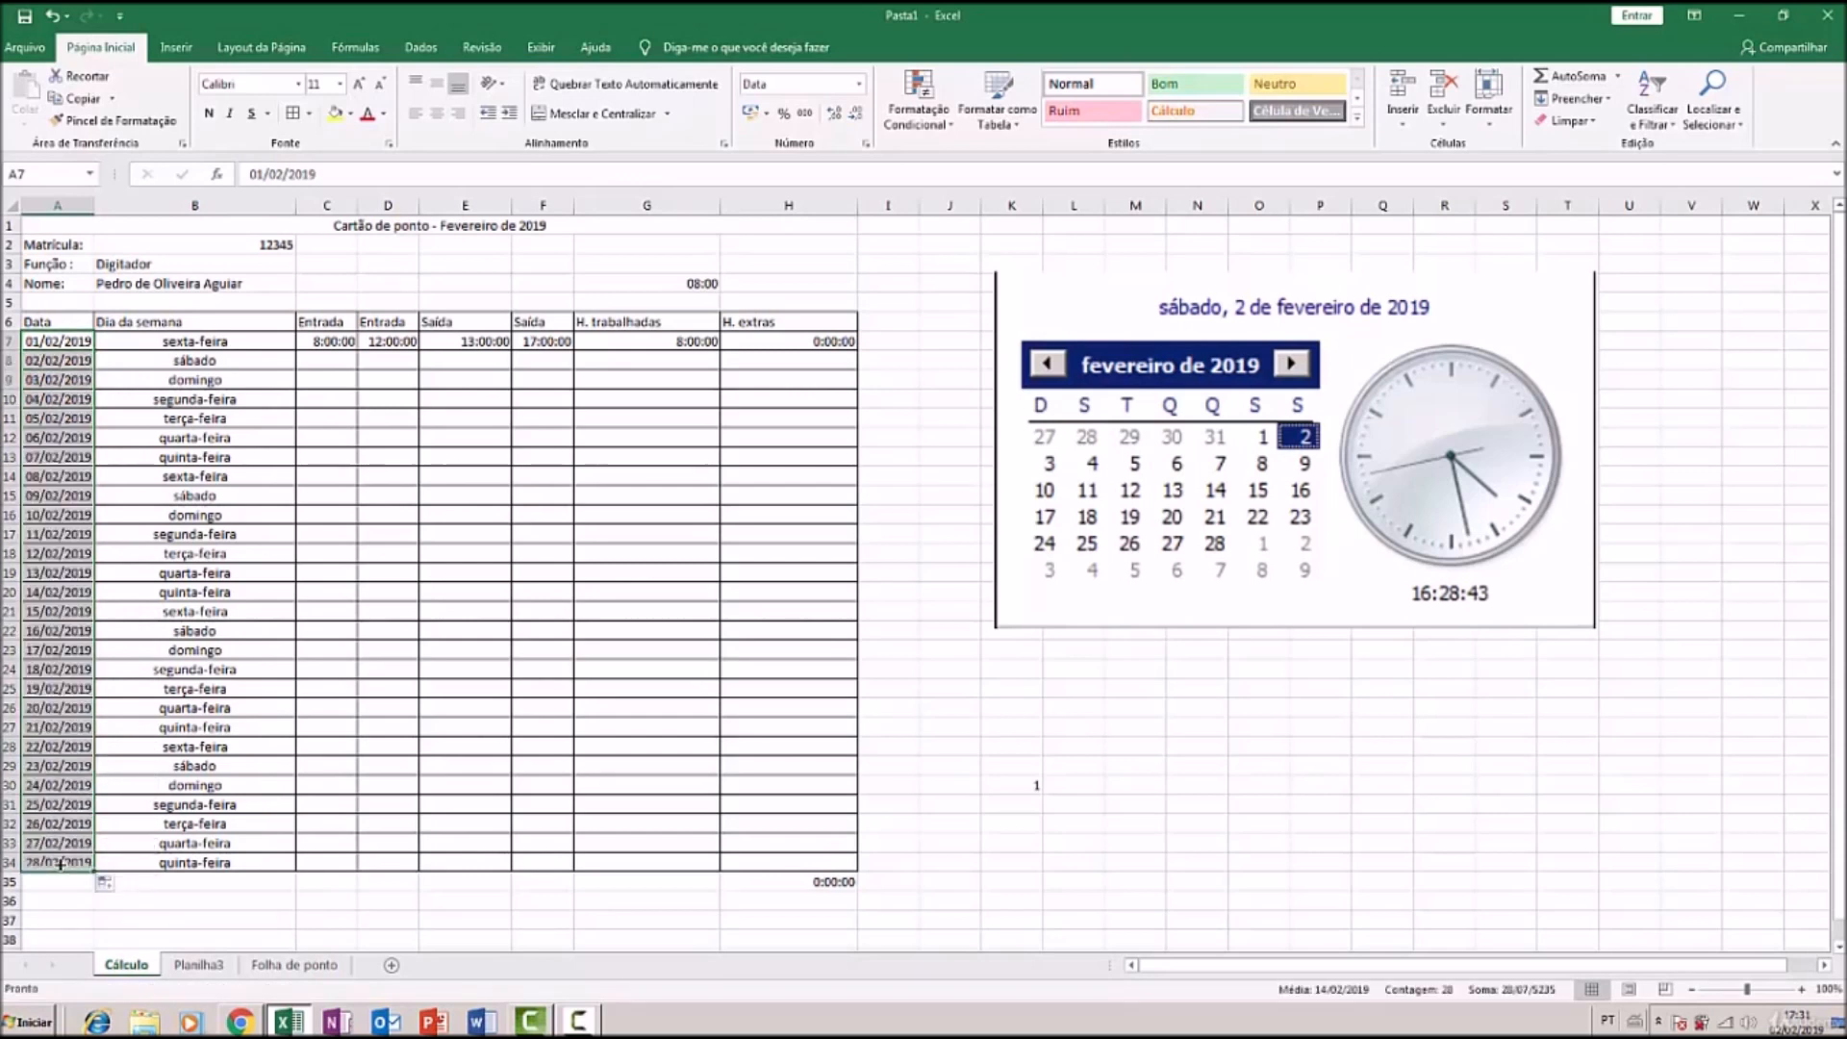
click(429, 810)
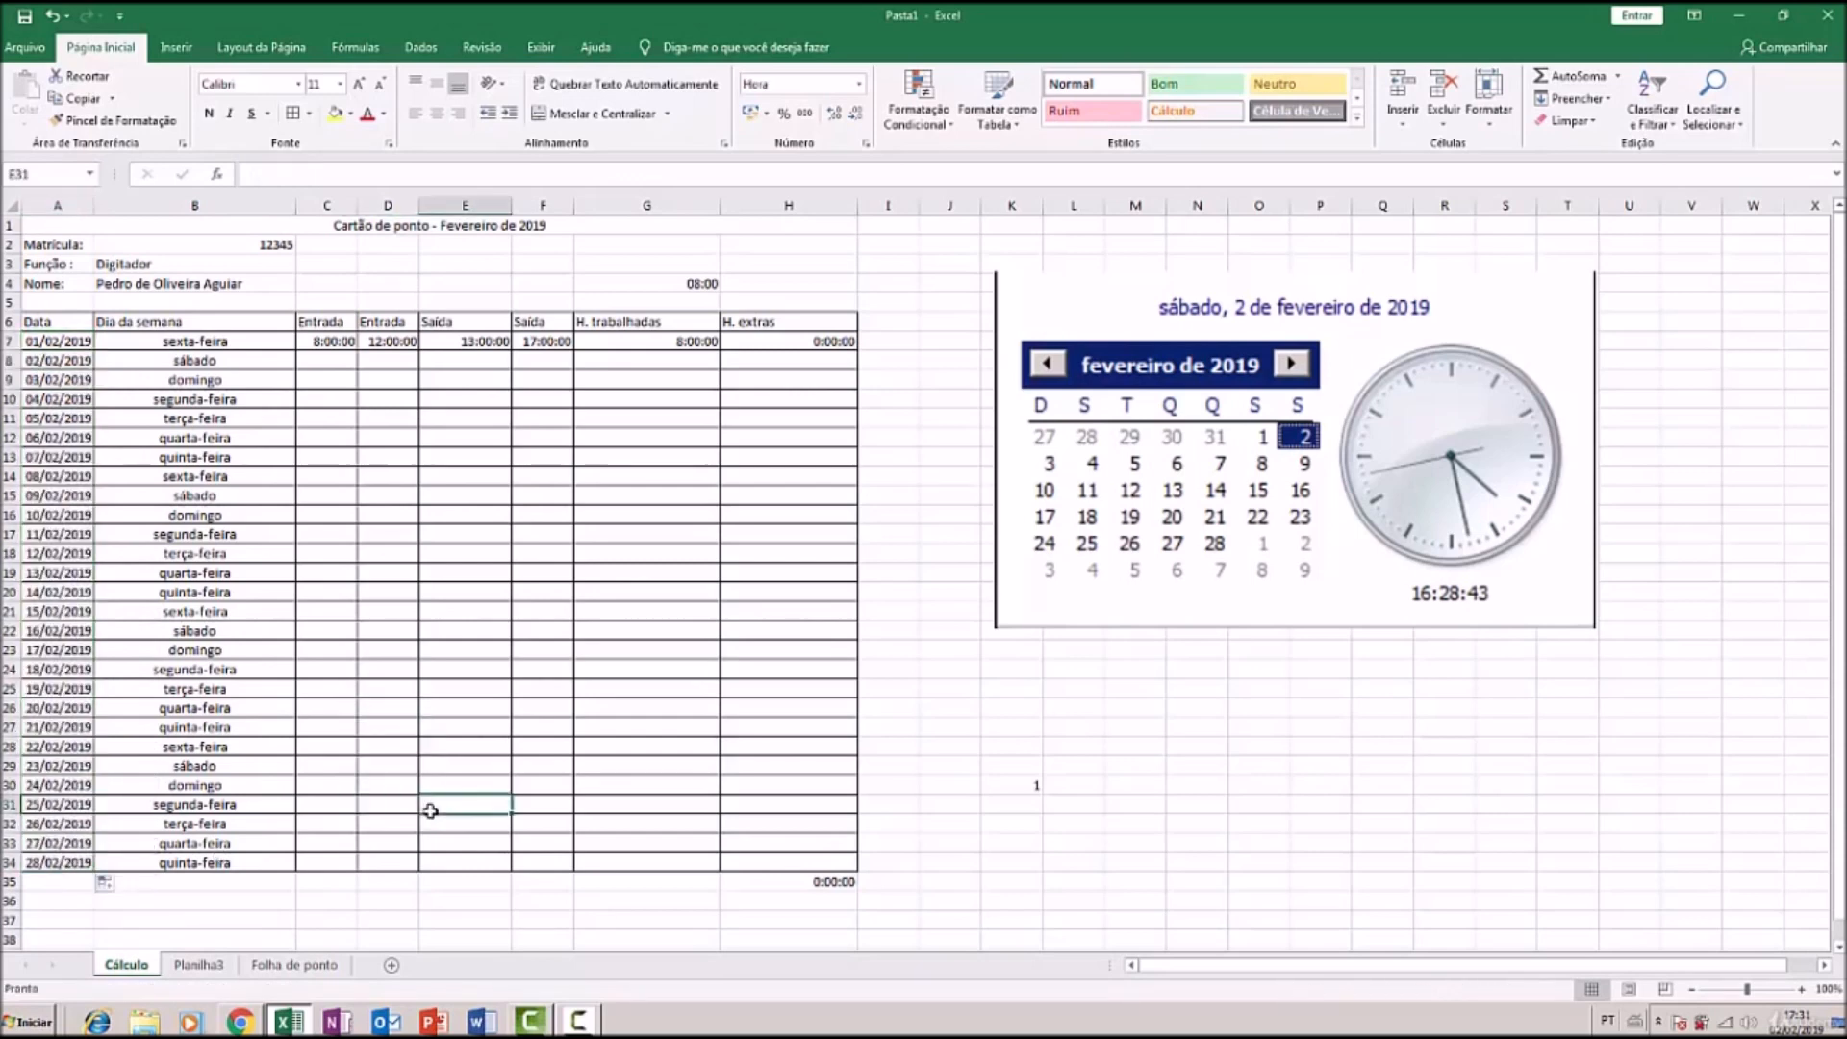
Examine the weekday, entry and exit times and worked hours in row 7, the daily workload in G4 and the extra-hours formula in H7
click(233, 339)
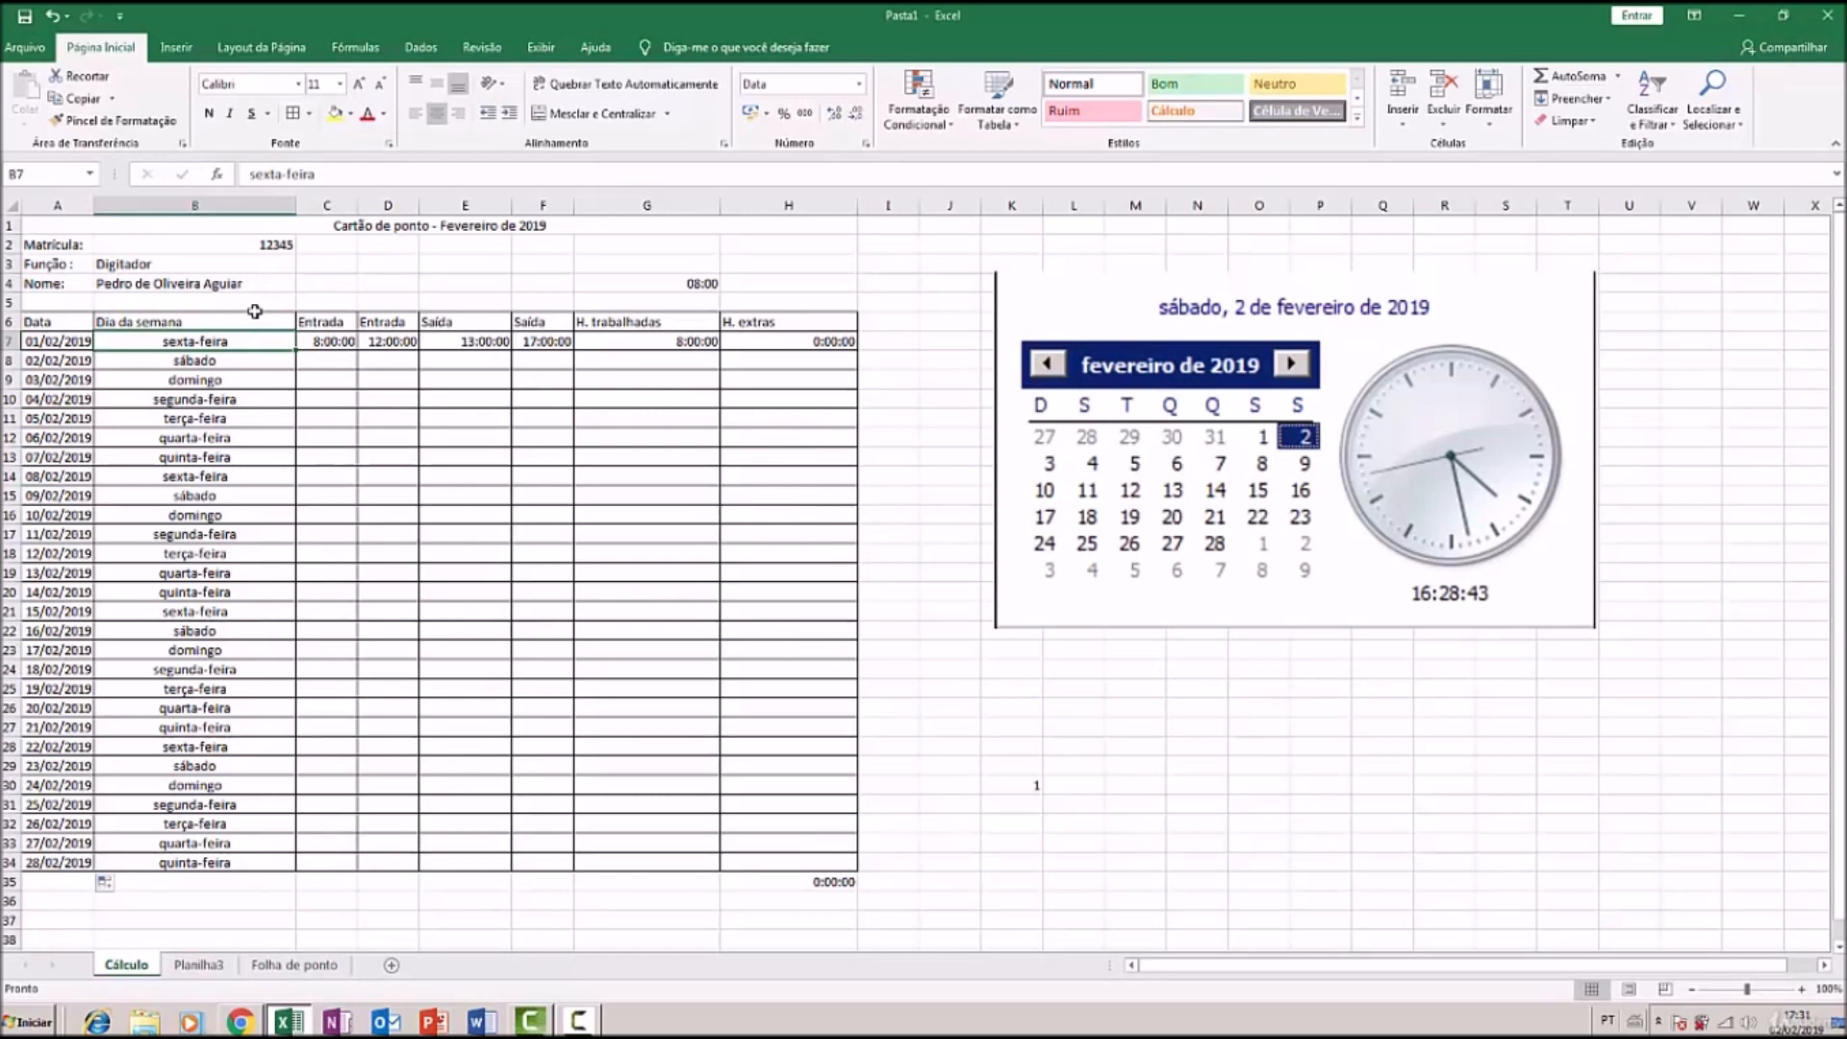
click(328, 344)
click(378, 342)
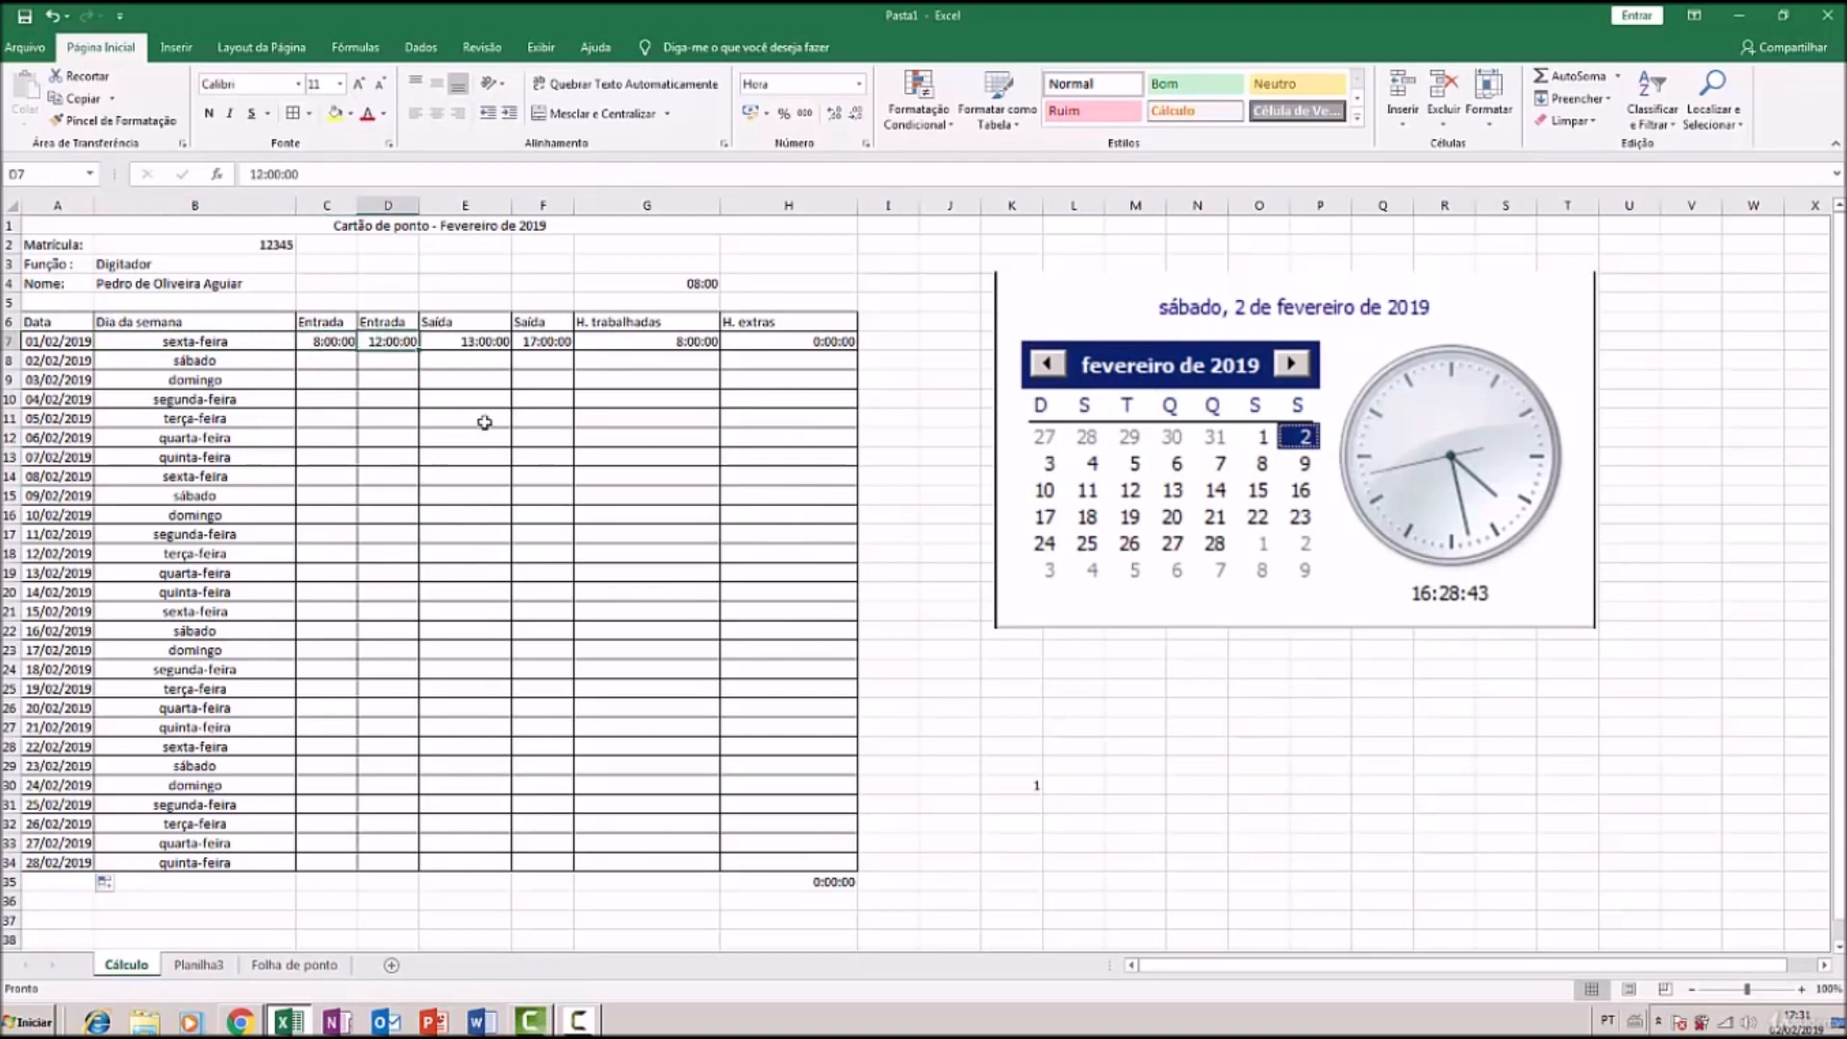
click(483, 339)
click(556, 343)
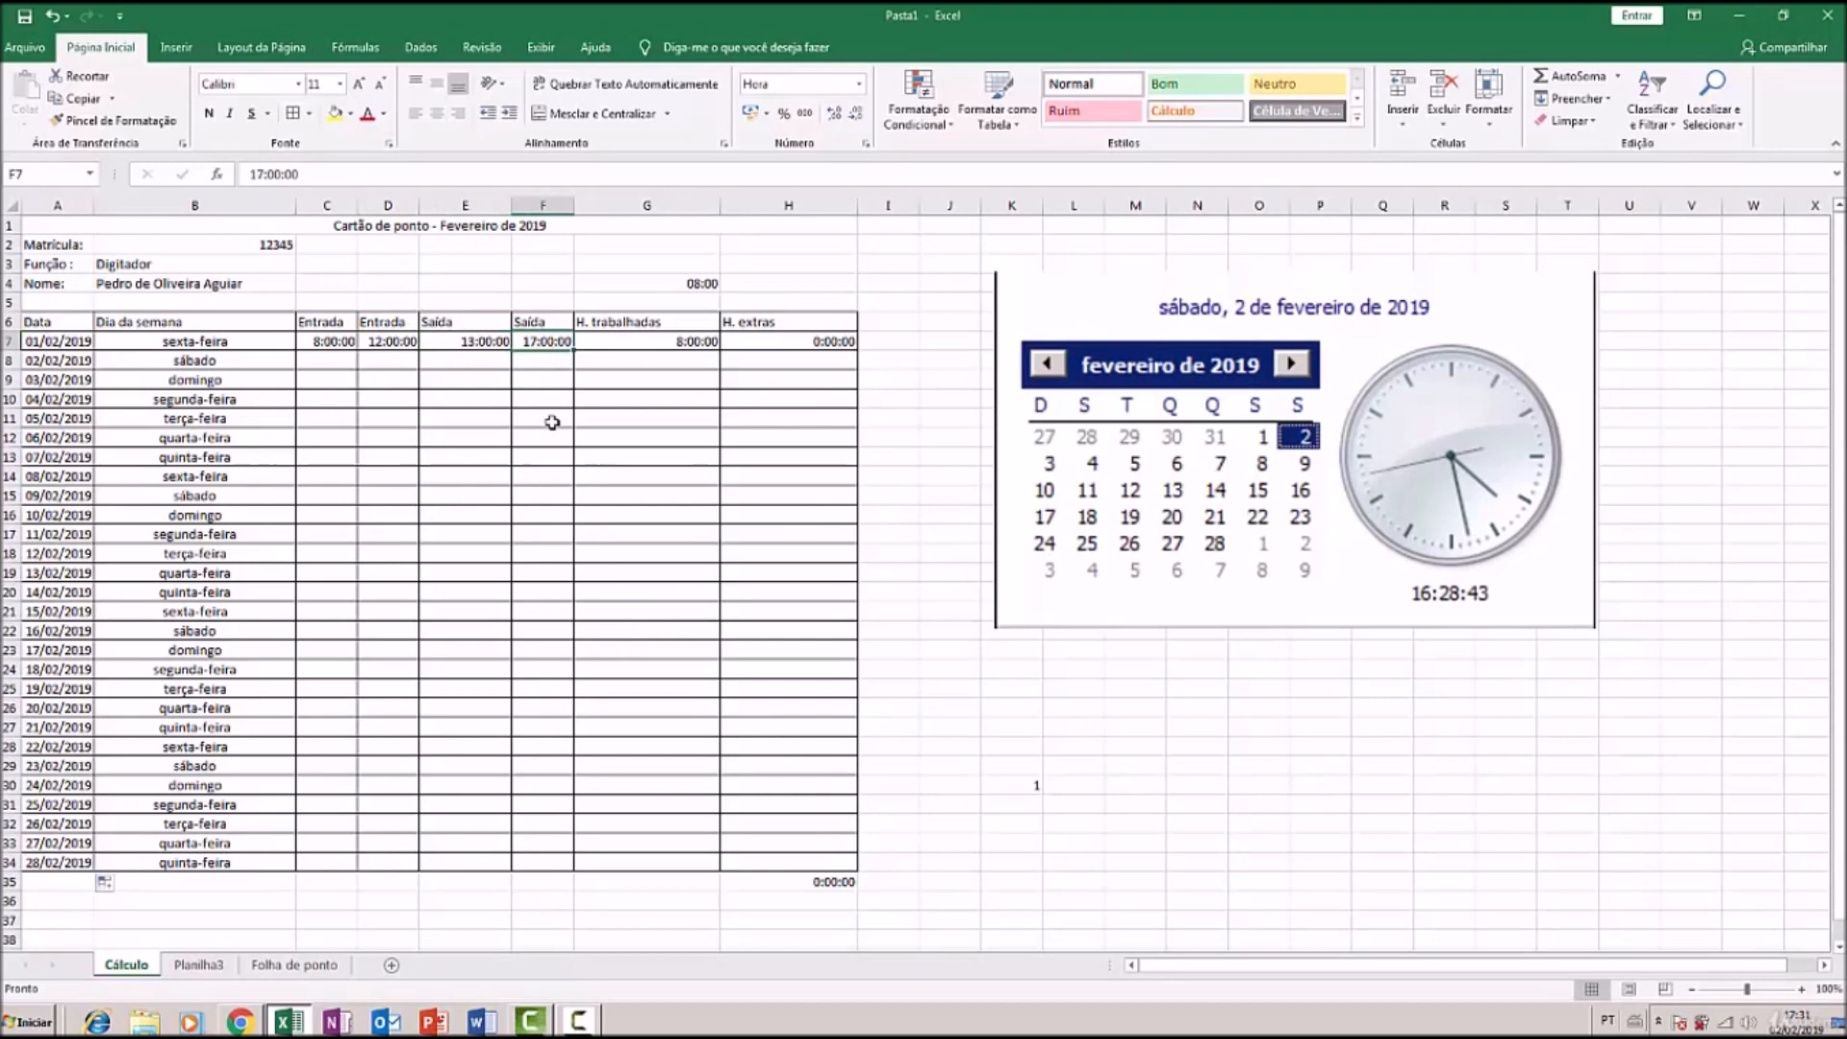
click(688, 343)
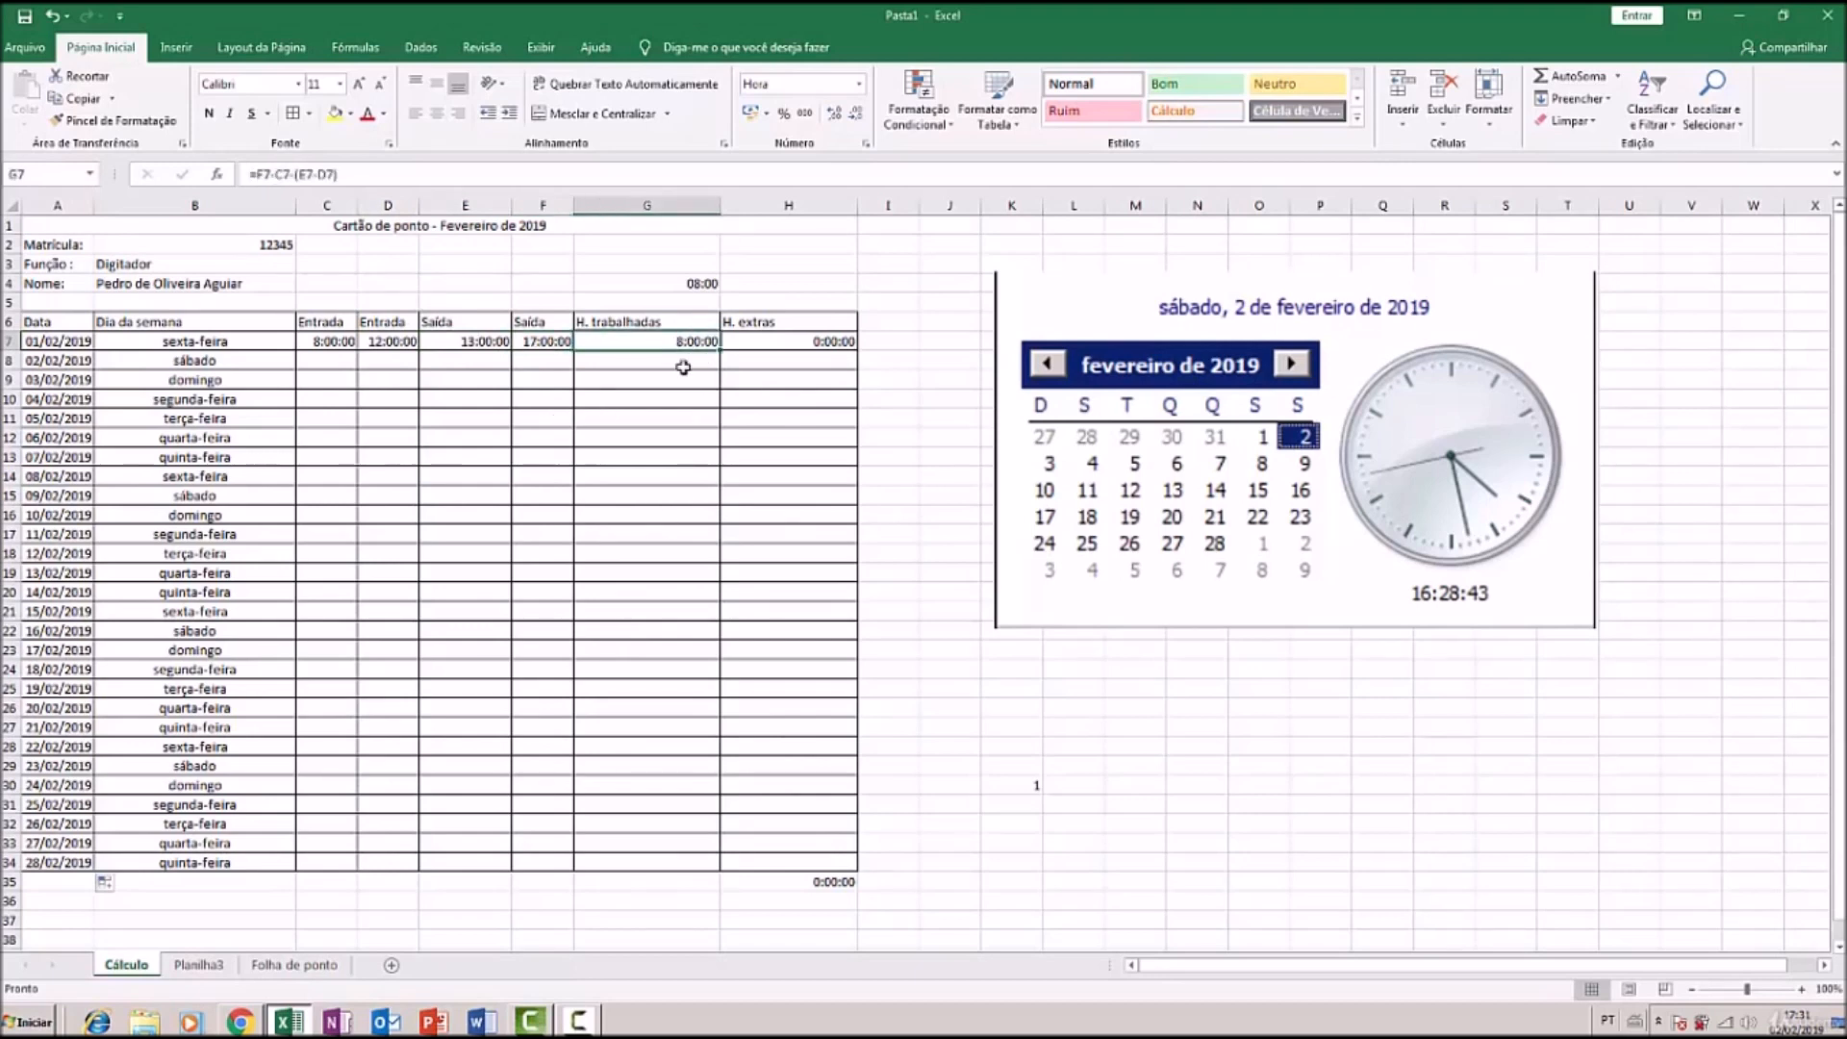
click(679, 284)
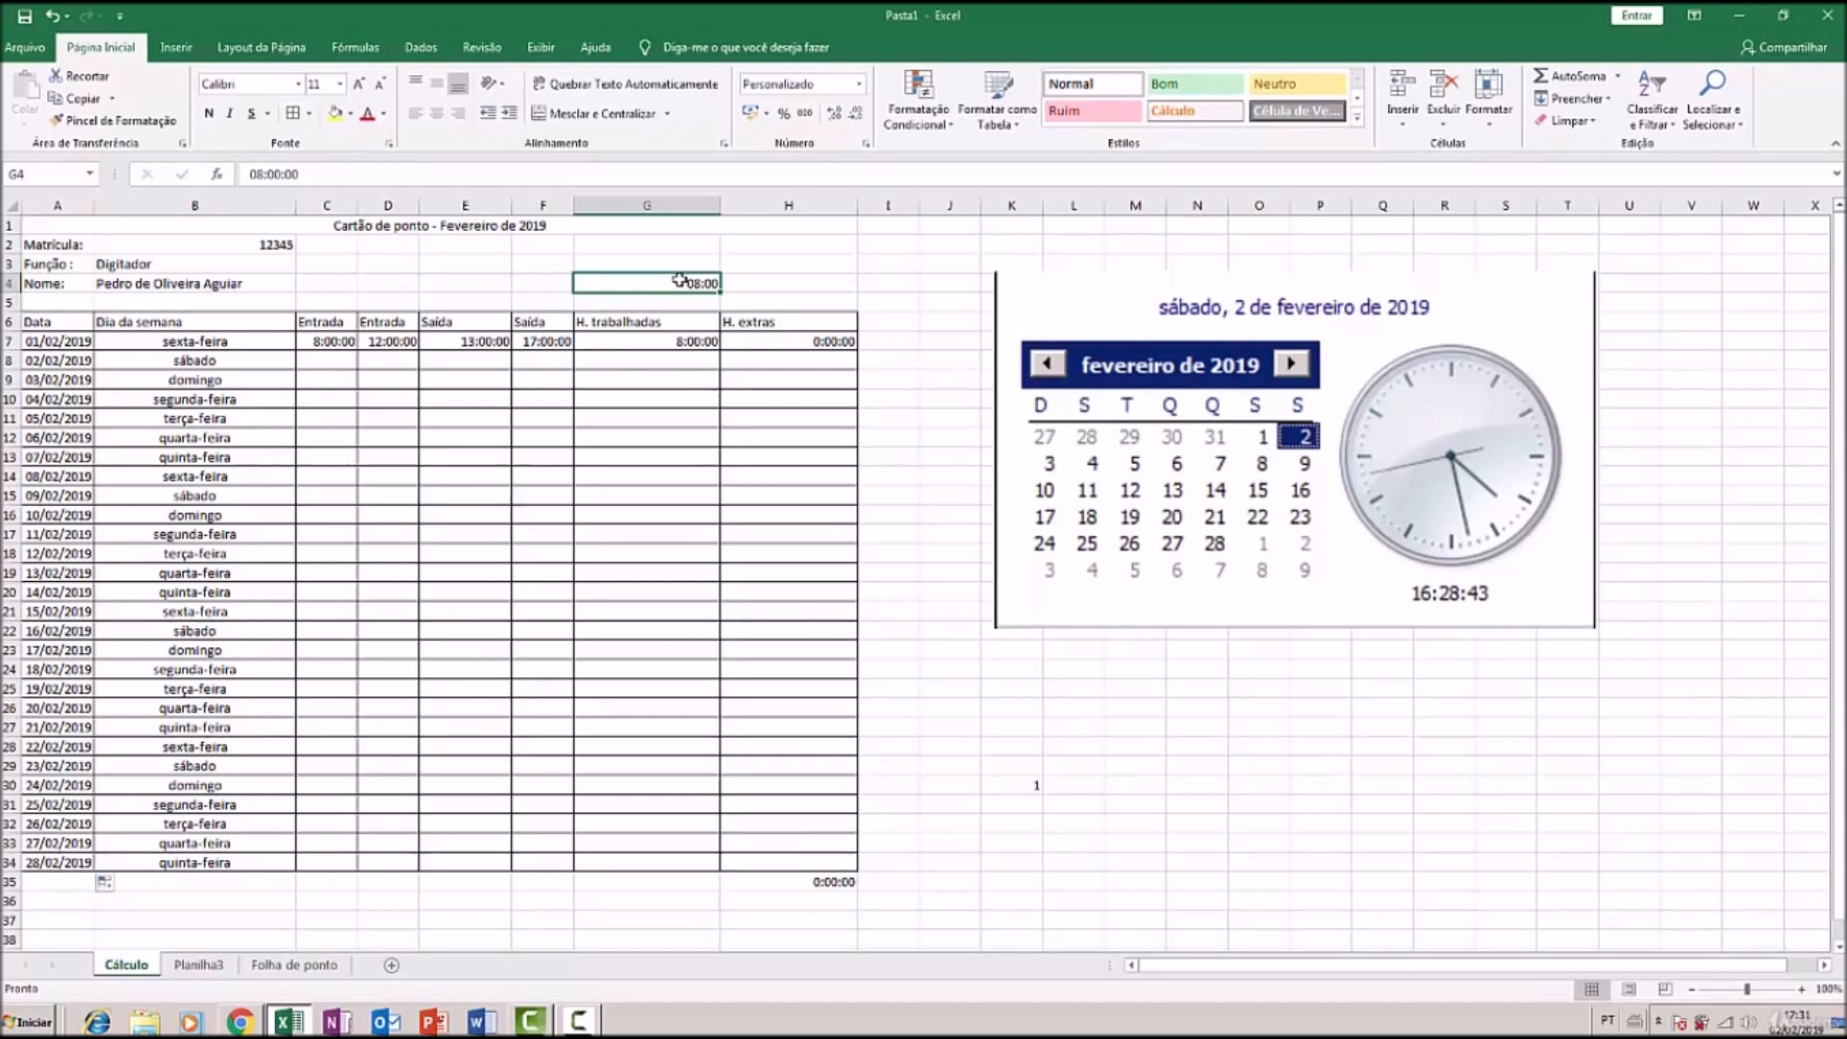
double_click(782, 340)
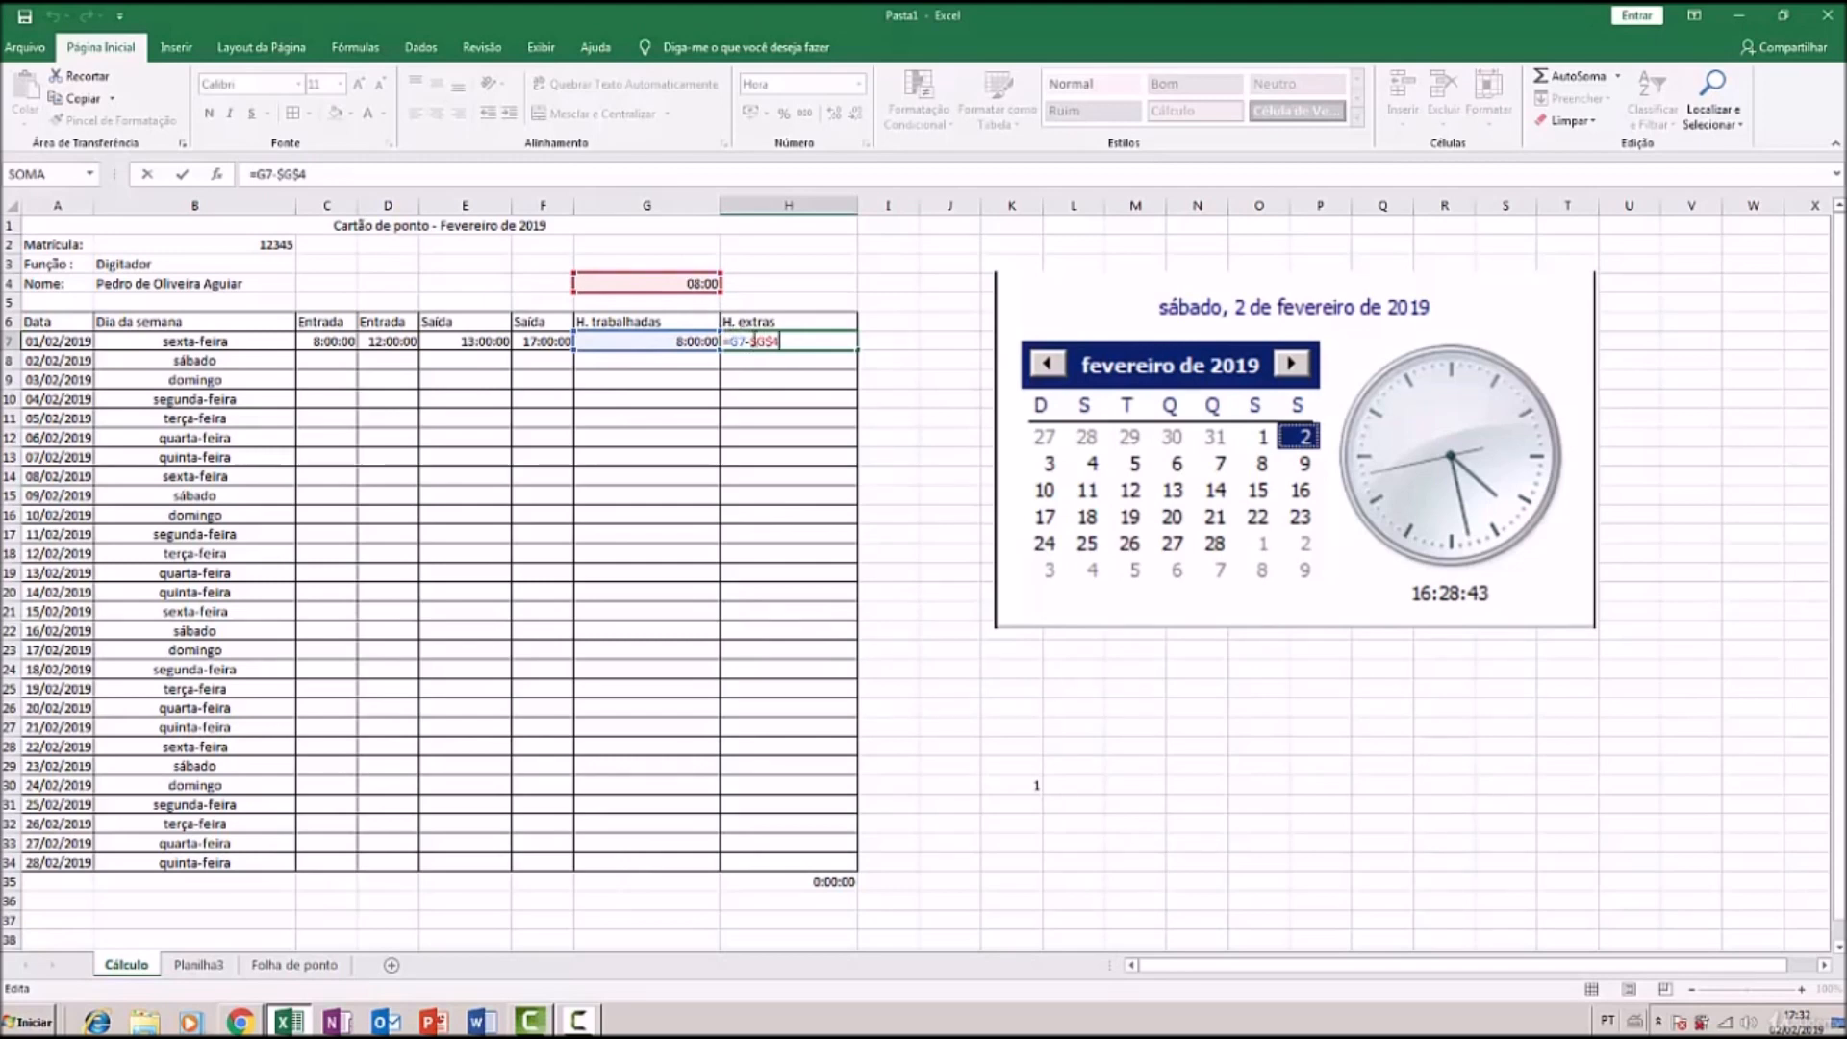
key(Return)
Copy the extra-hours formula from H7 down to H10 to check its G4 reference, and clear H8:H10 again
click(756, 337)
drag(857, 353, 836, 400)
double_click(827, 399)
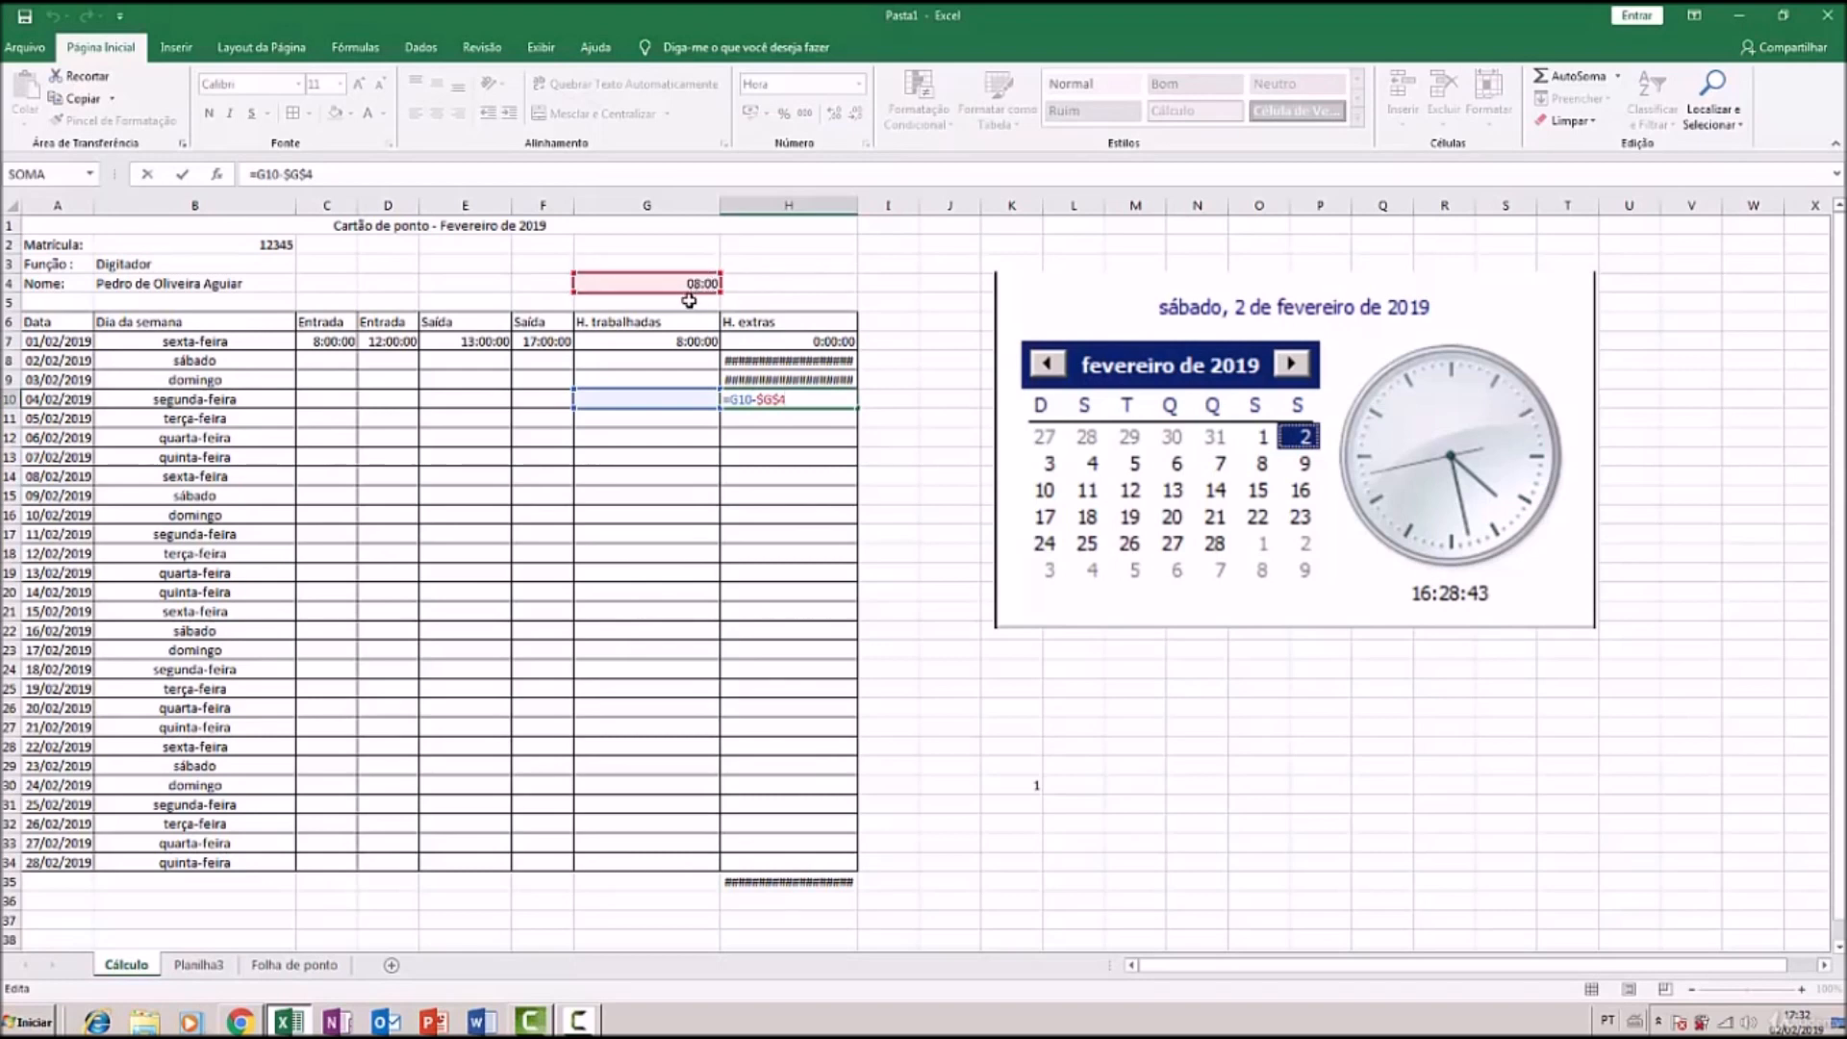
click(689, 301)
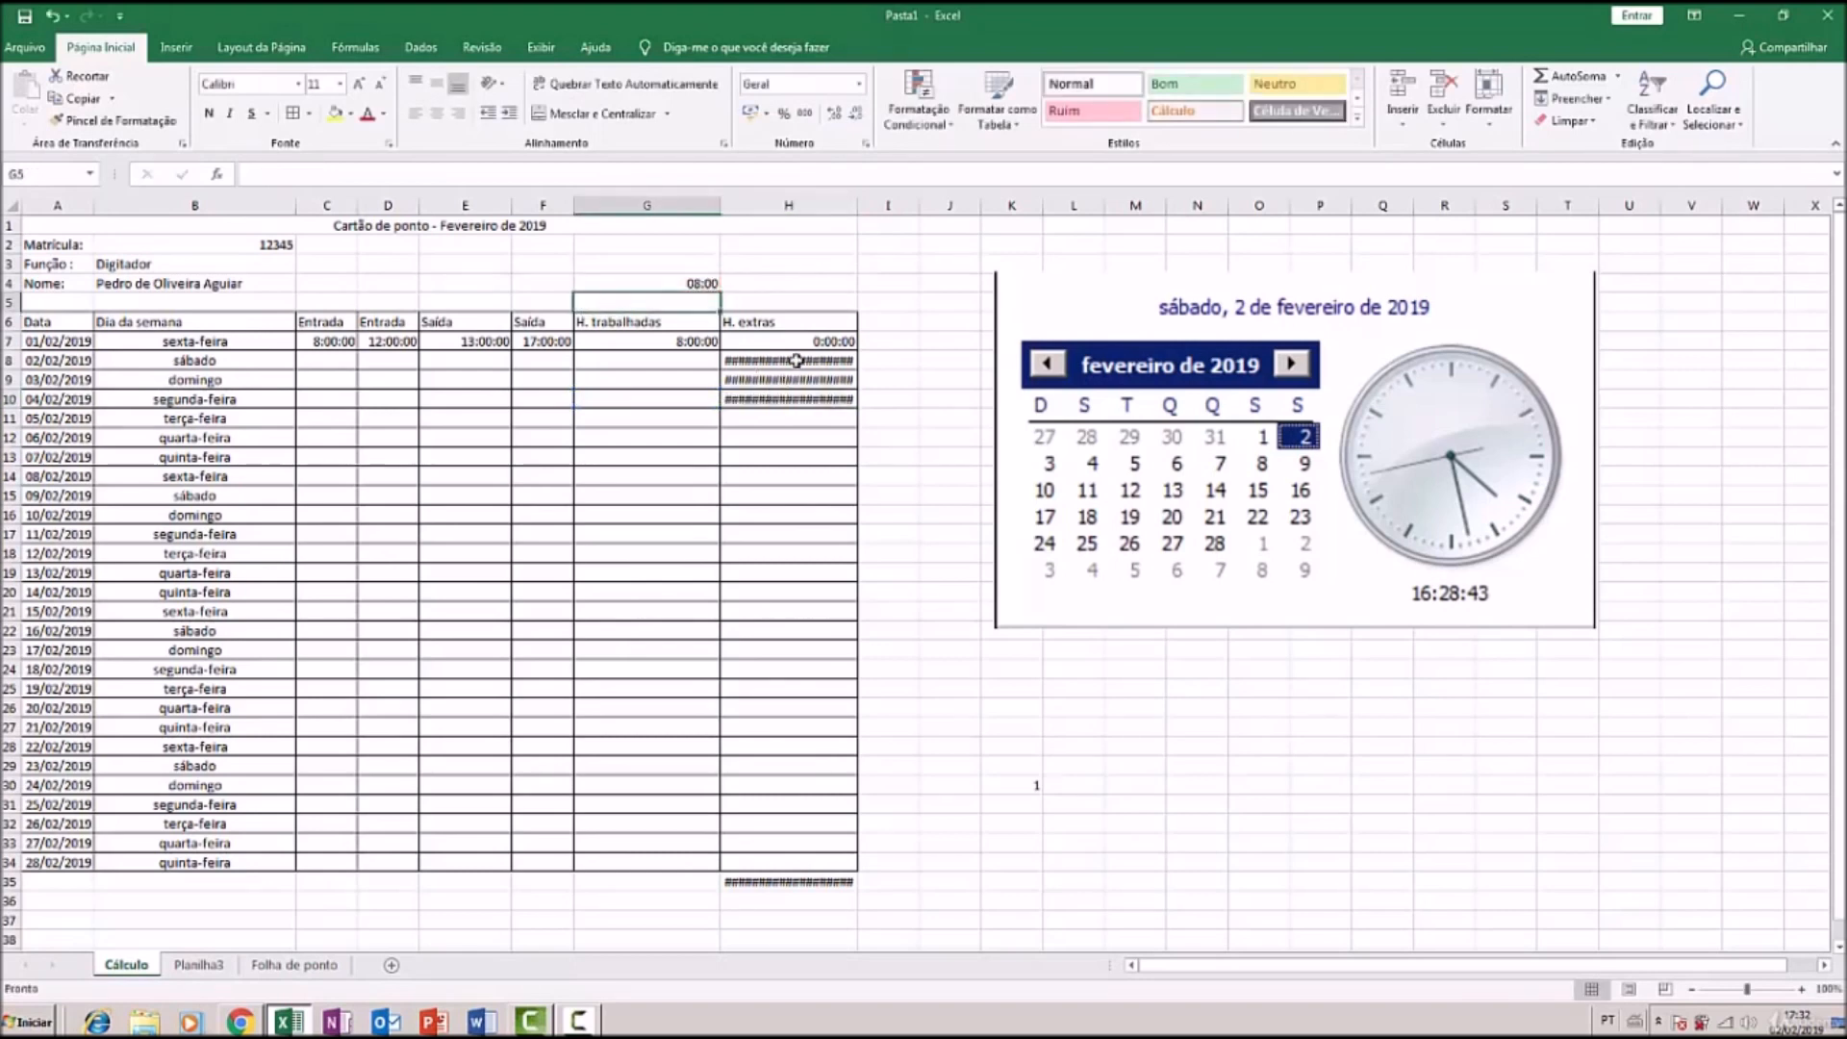
drag(797, 360, 791, 398)
key(Delete)
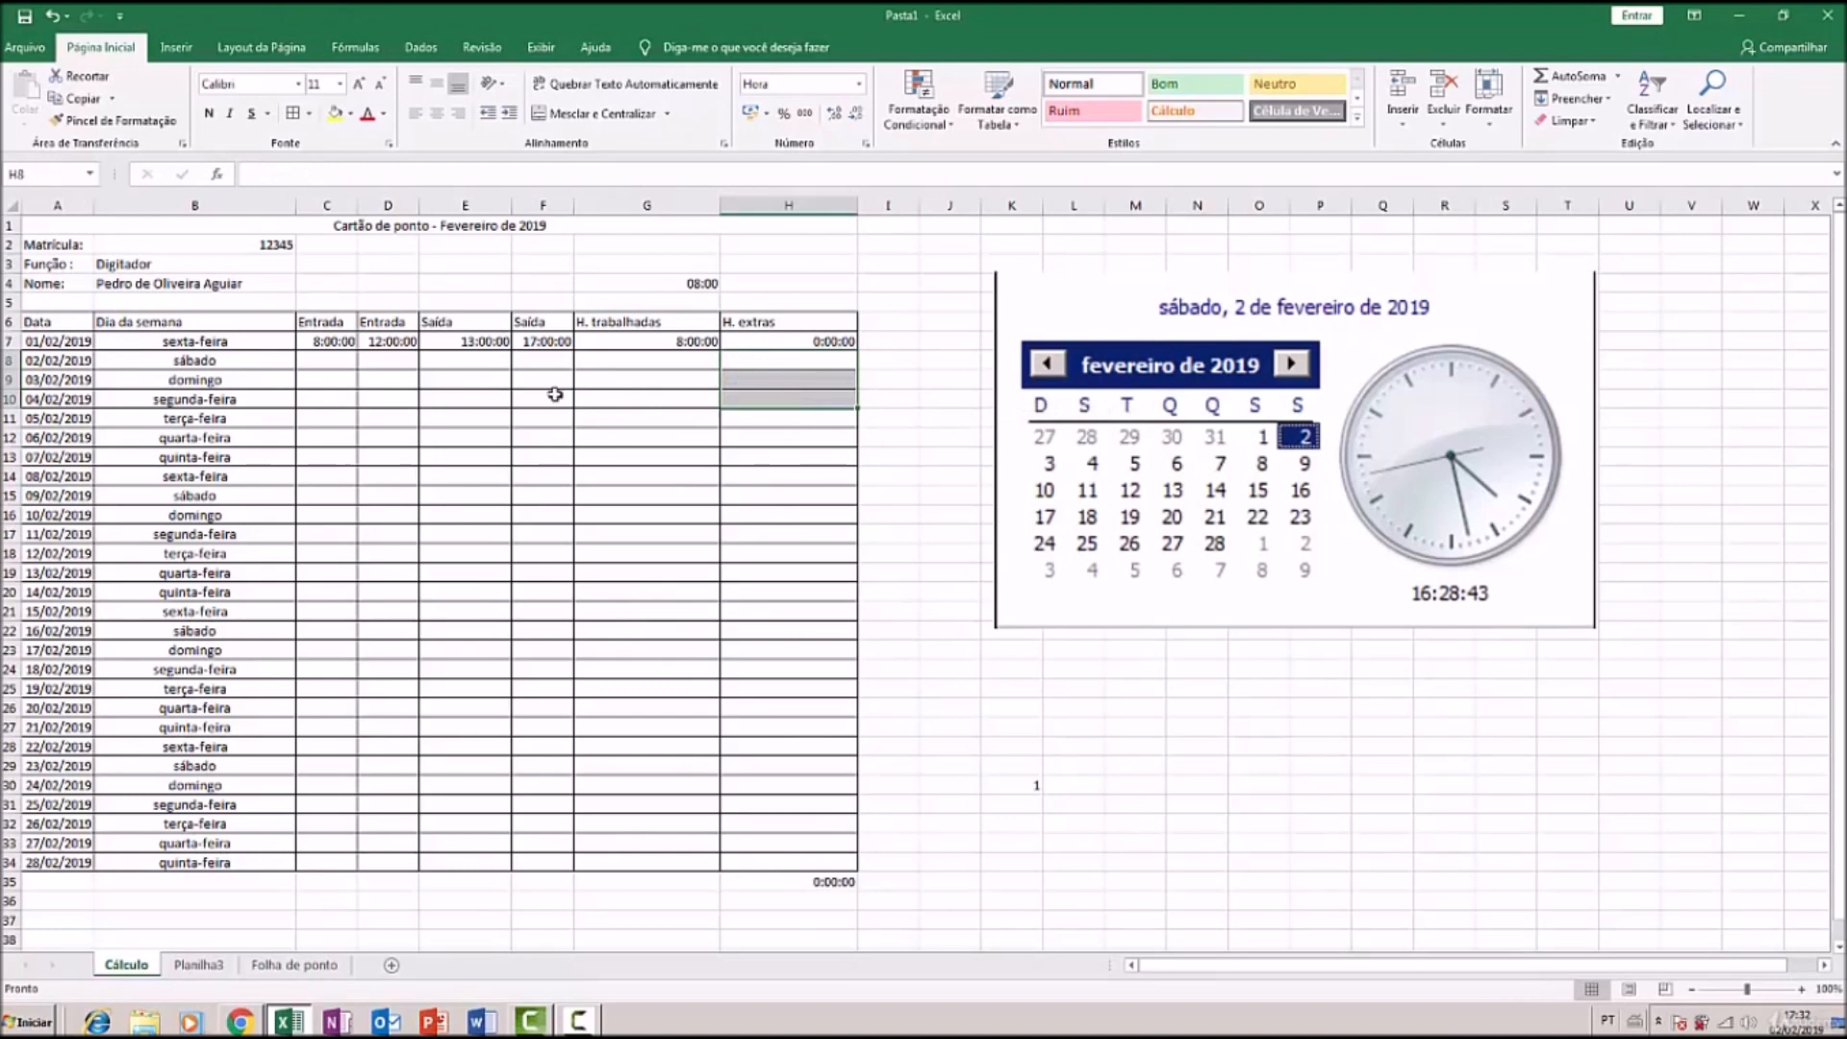
Enter the times for 02/02/2019 in C8:F8: 08:00, 12:00, 12:15 and 16:00
click(333, 364)
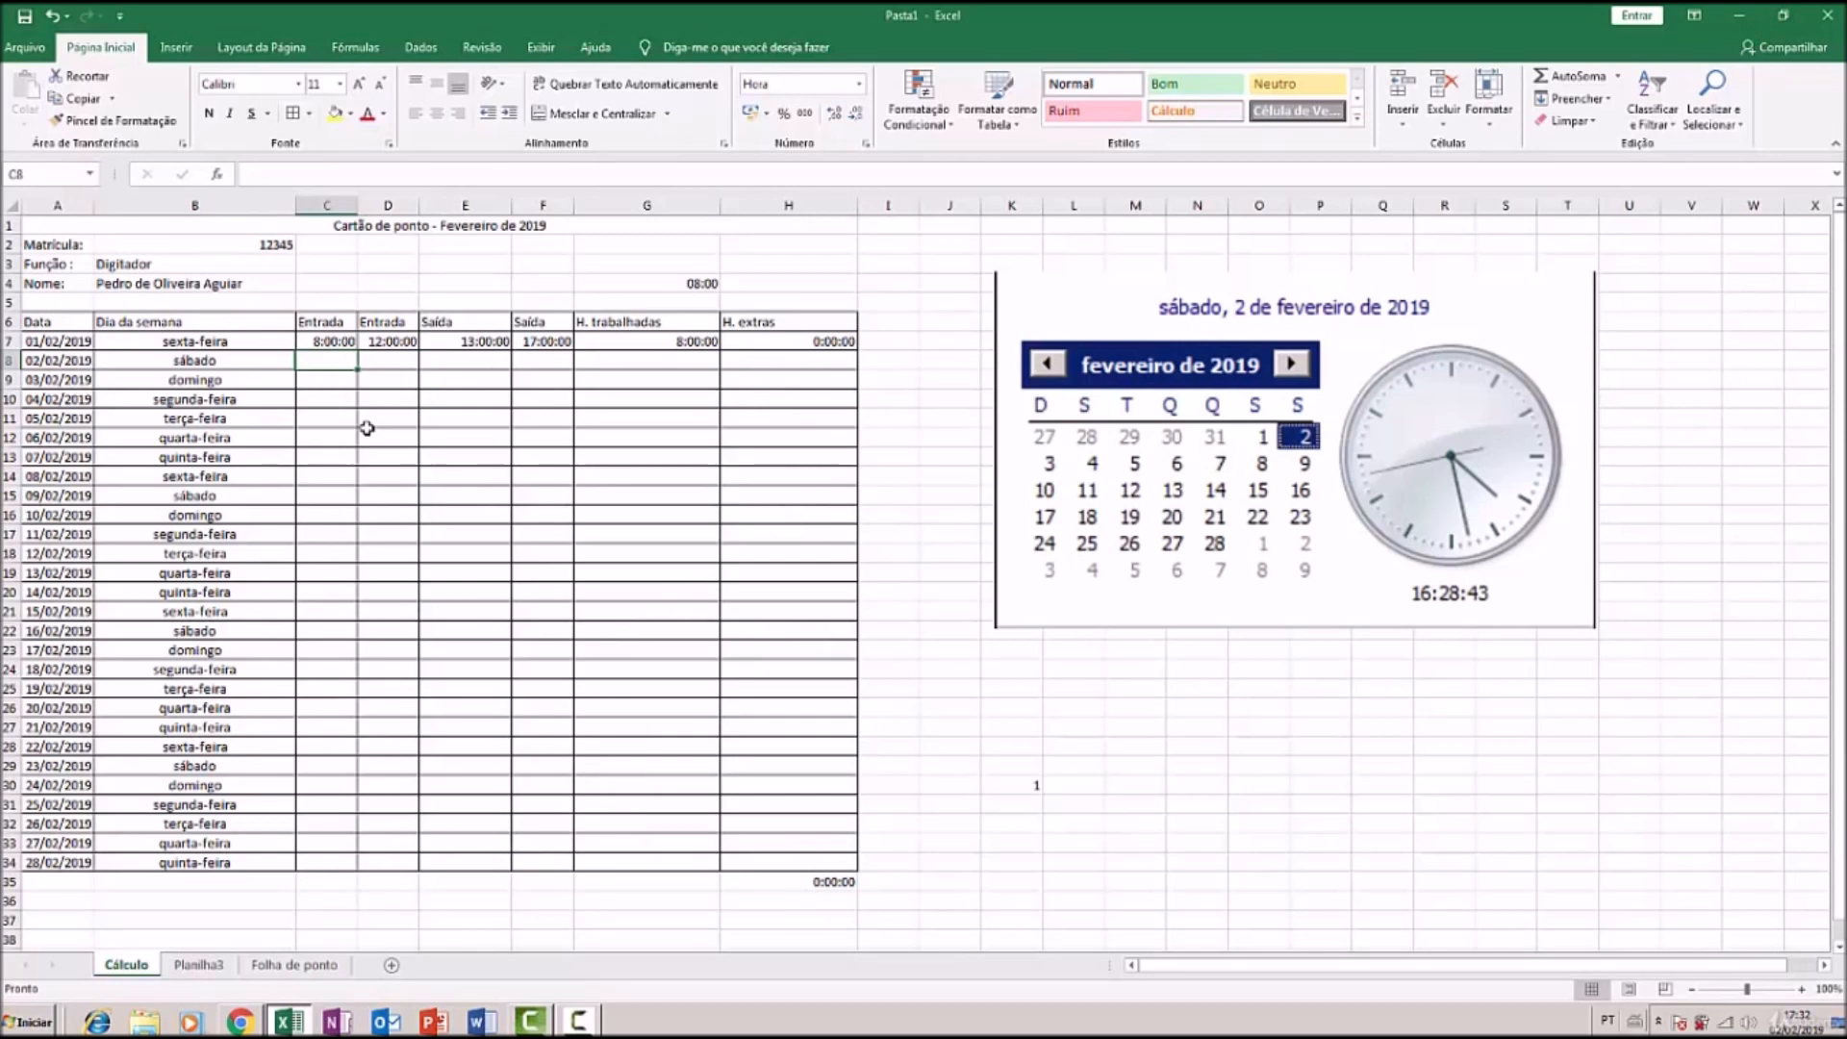
text(09)
key(BackSpace)
key(BackSpace)
text(08:00)
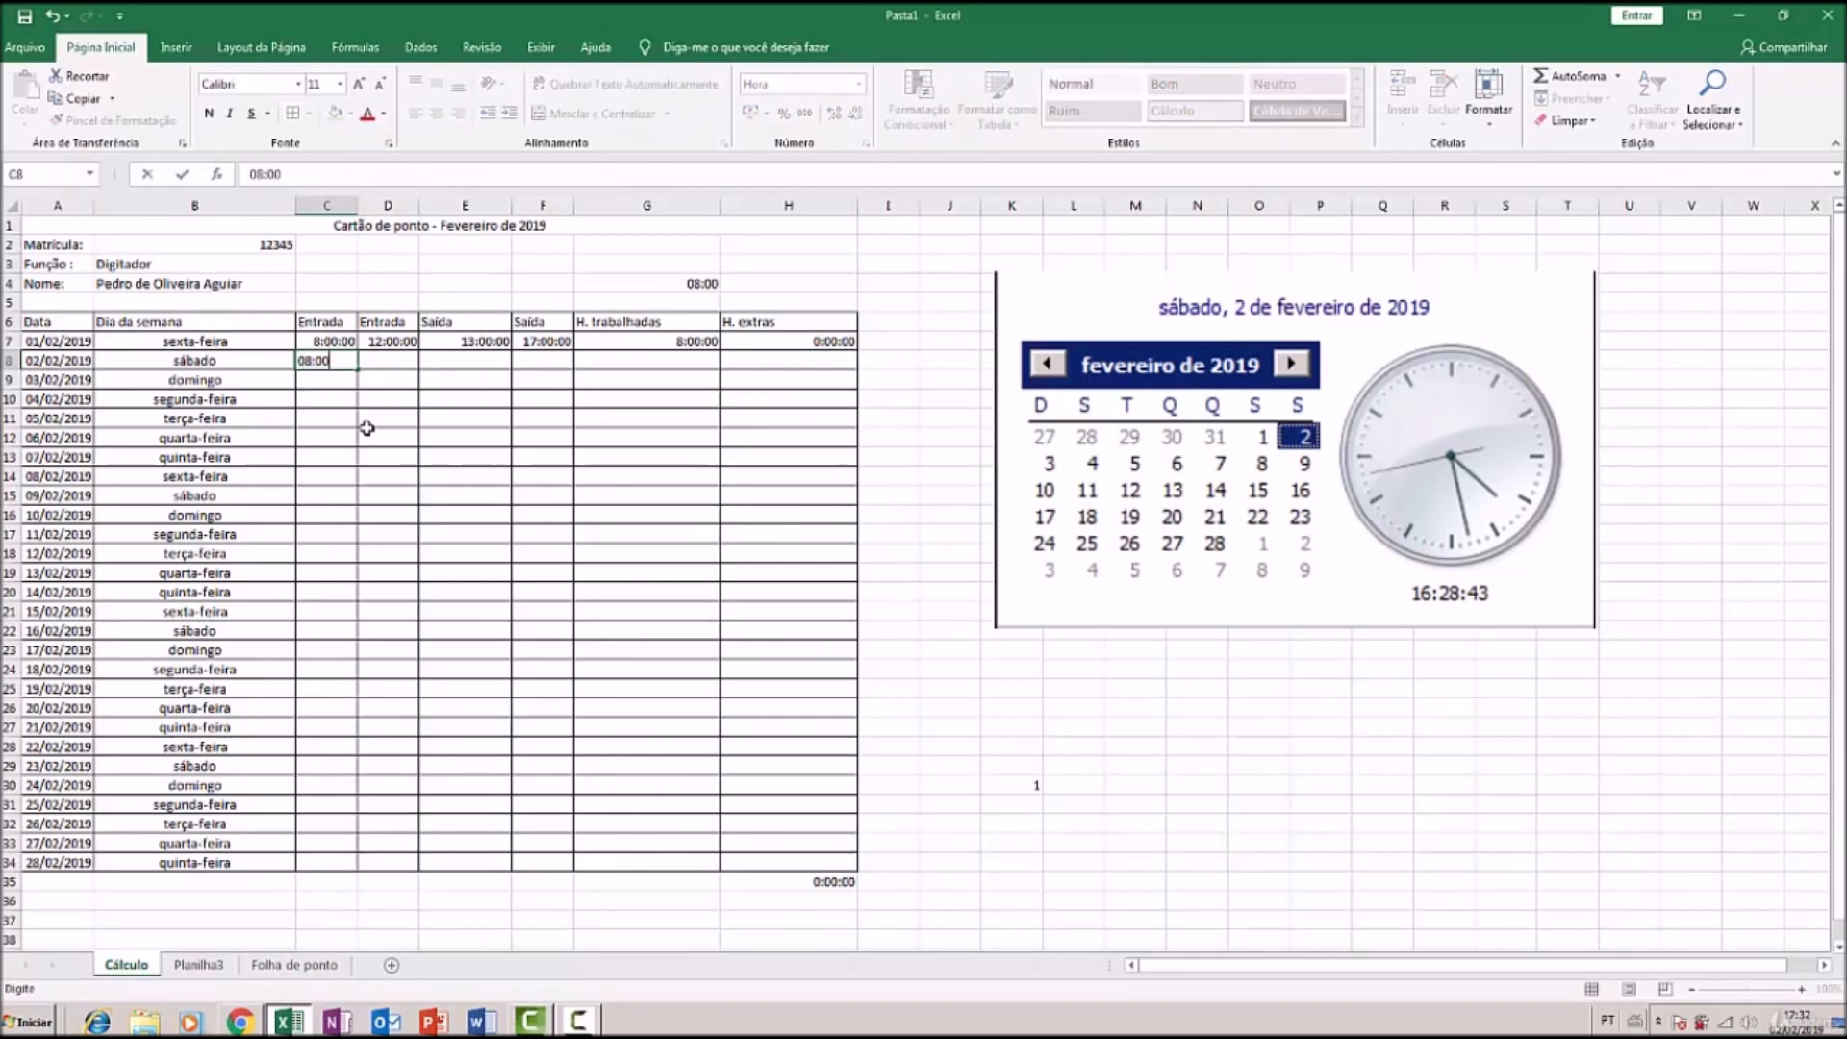
key(Tab)
text(12:00)
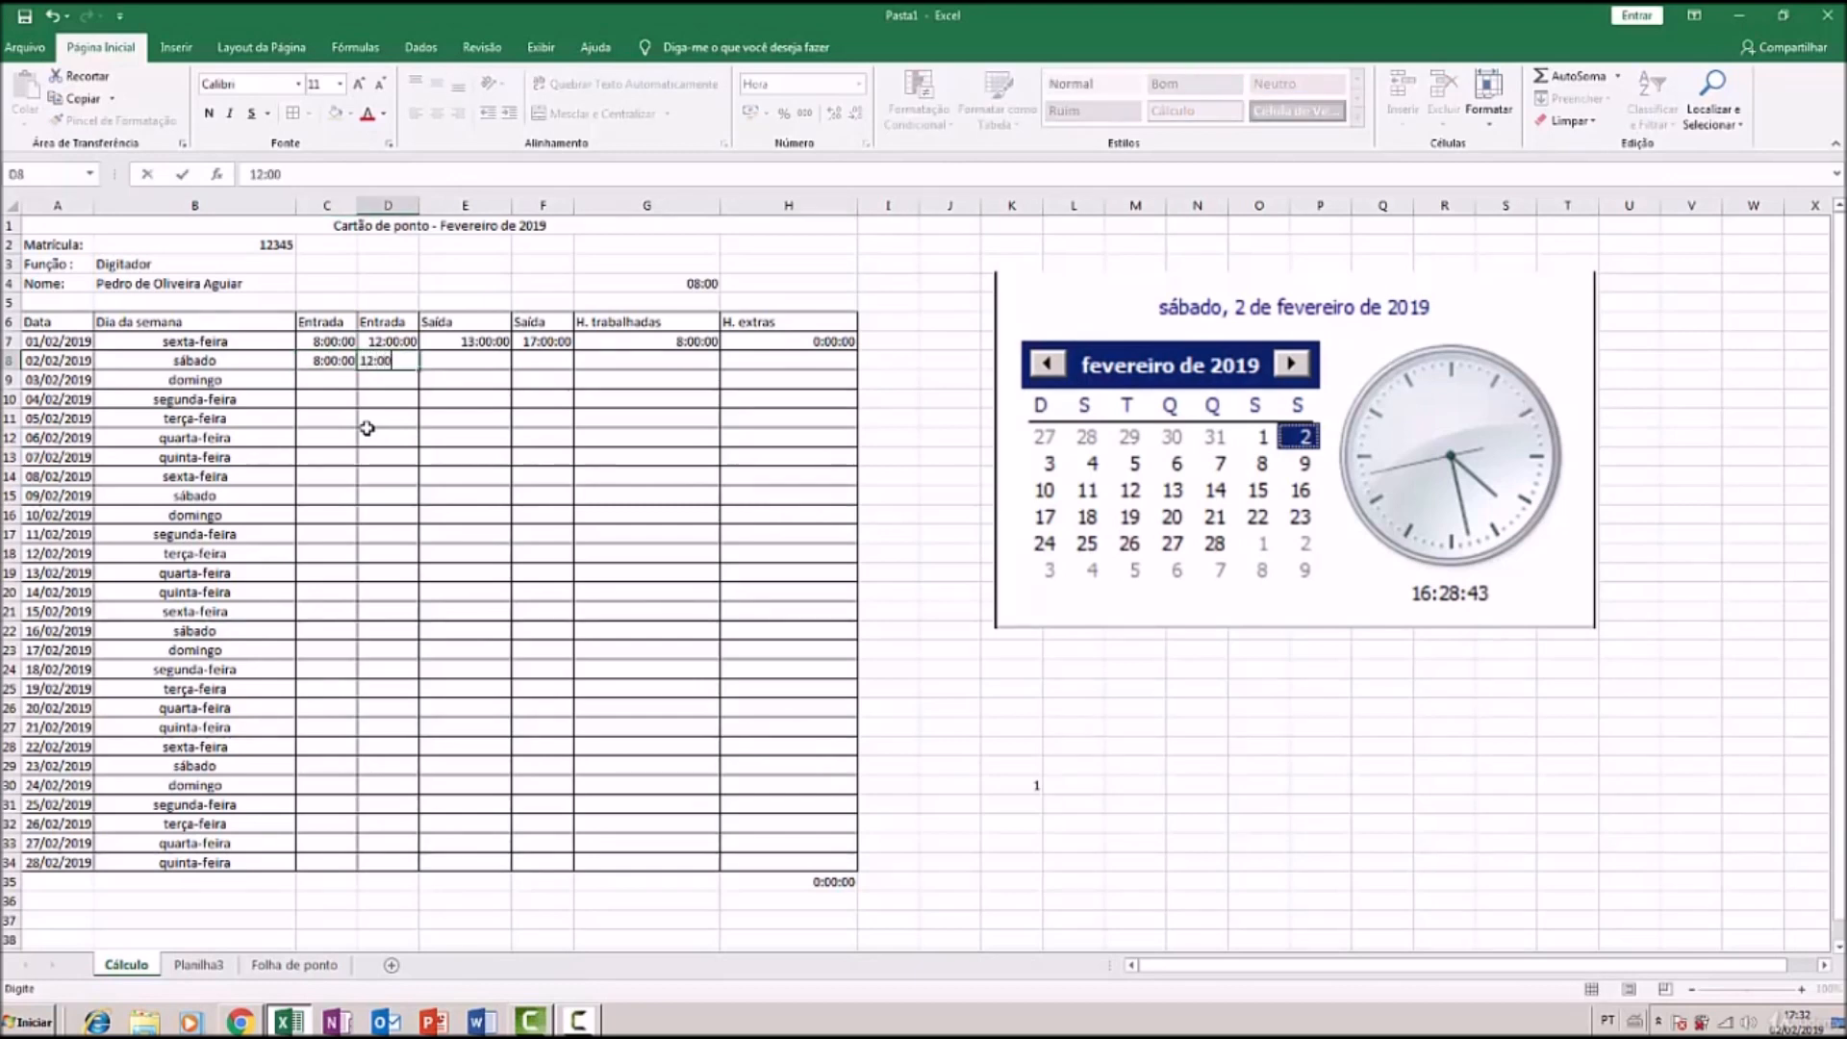
key(Tab)
text(12)
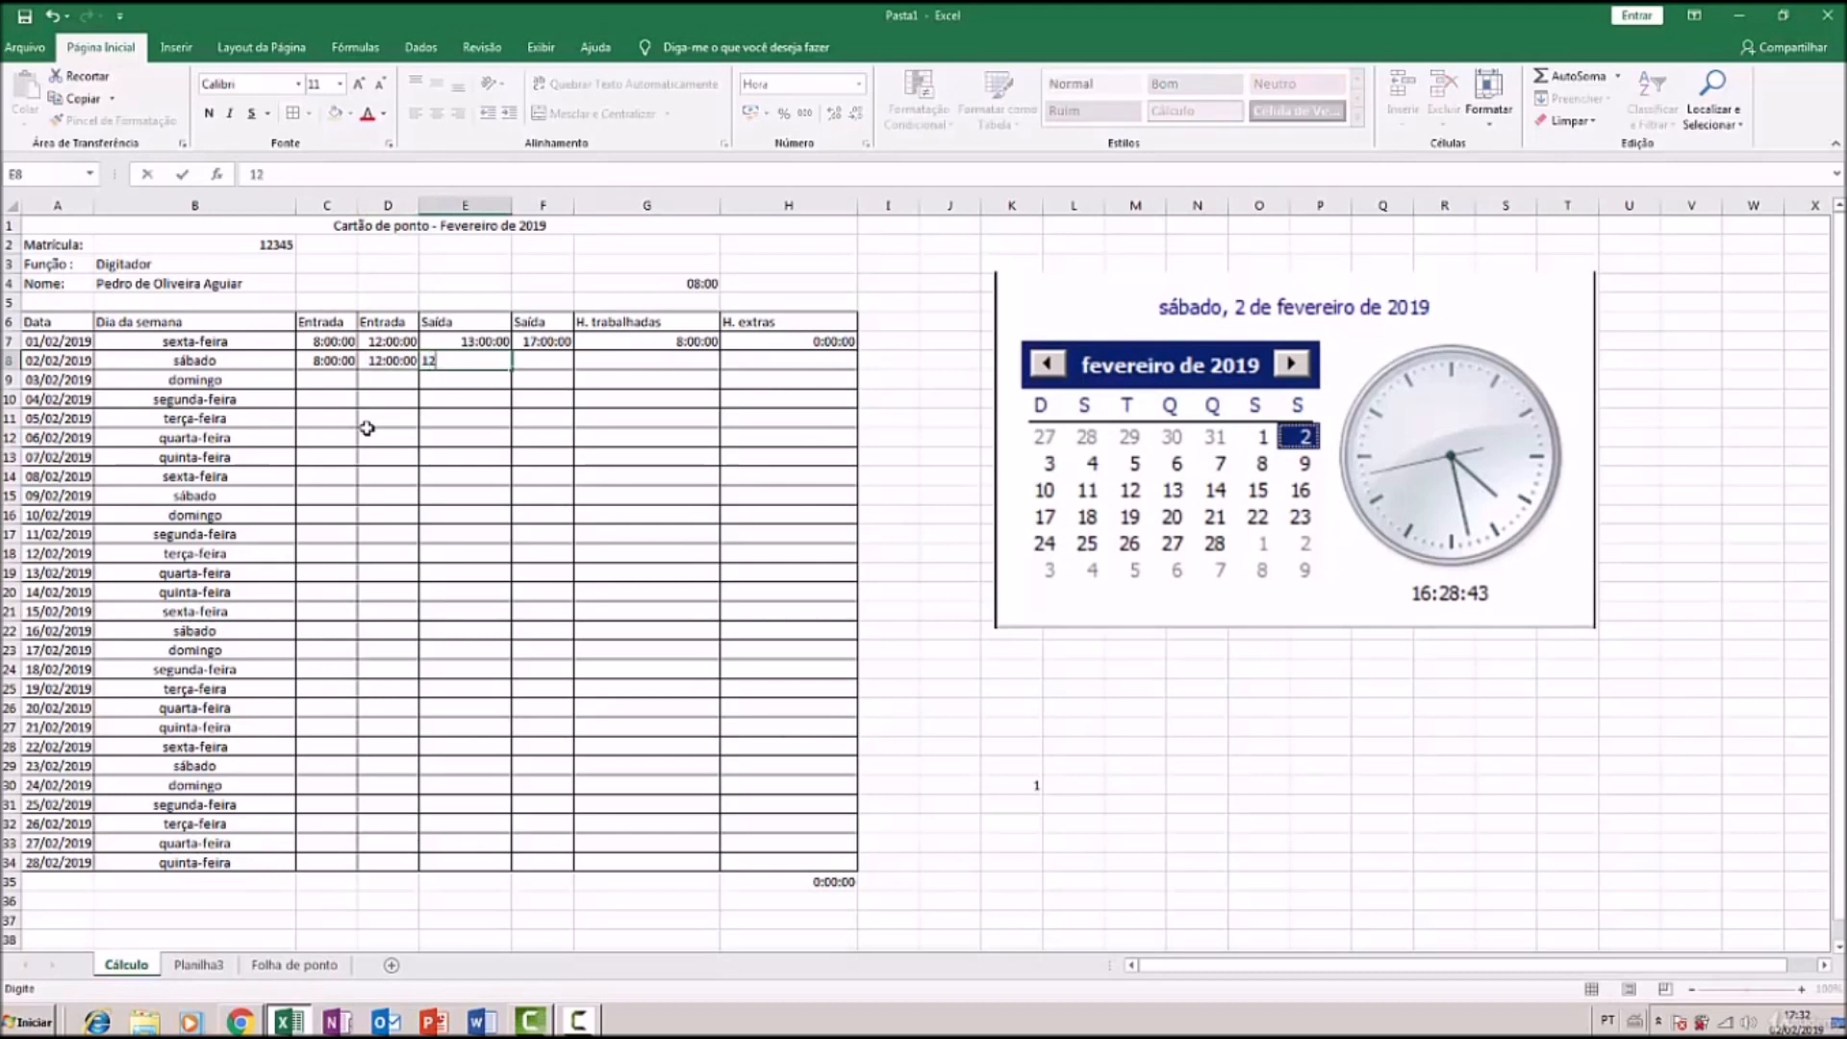
text(:15)
key(Tab)
text(16:00)
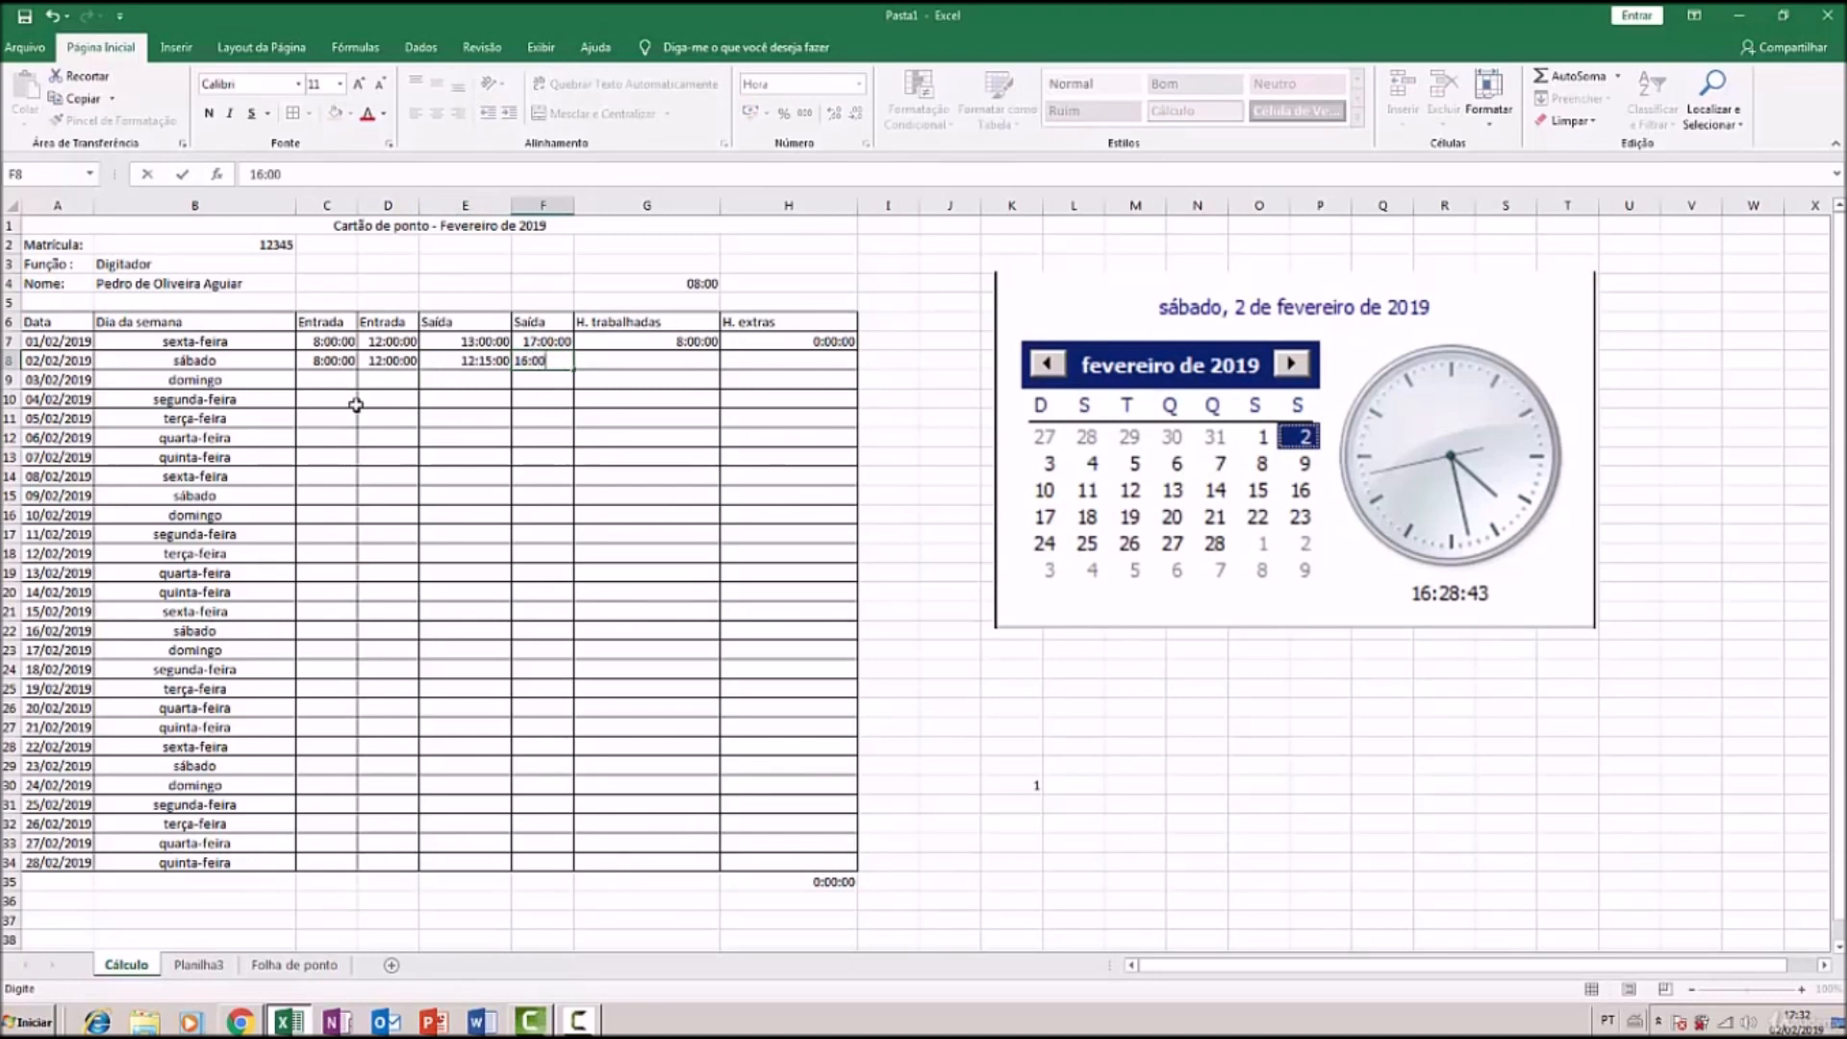
key(Return)
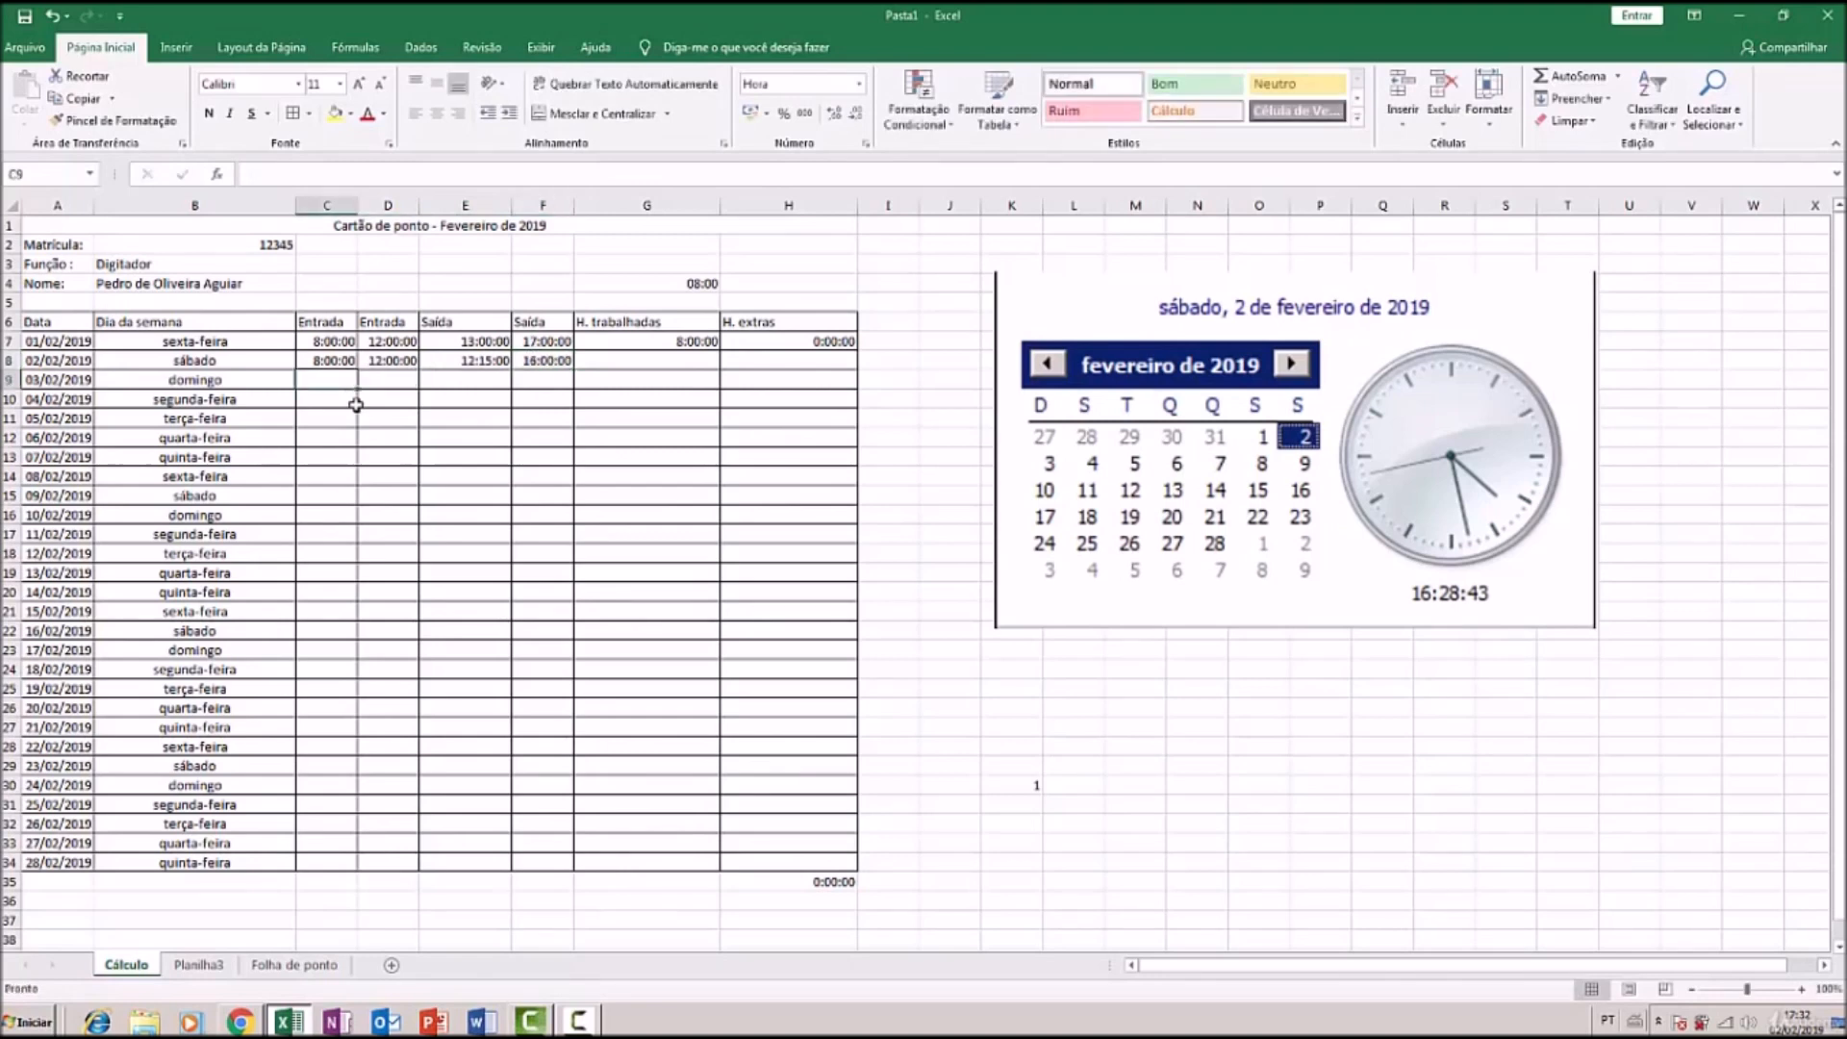
Copy the worked-hours formula from G7 into G8 and the extra-hours formula from H7 into H8
click(616, 344)
drag(721, 351, 721, 369)
click(712, 436)
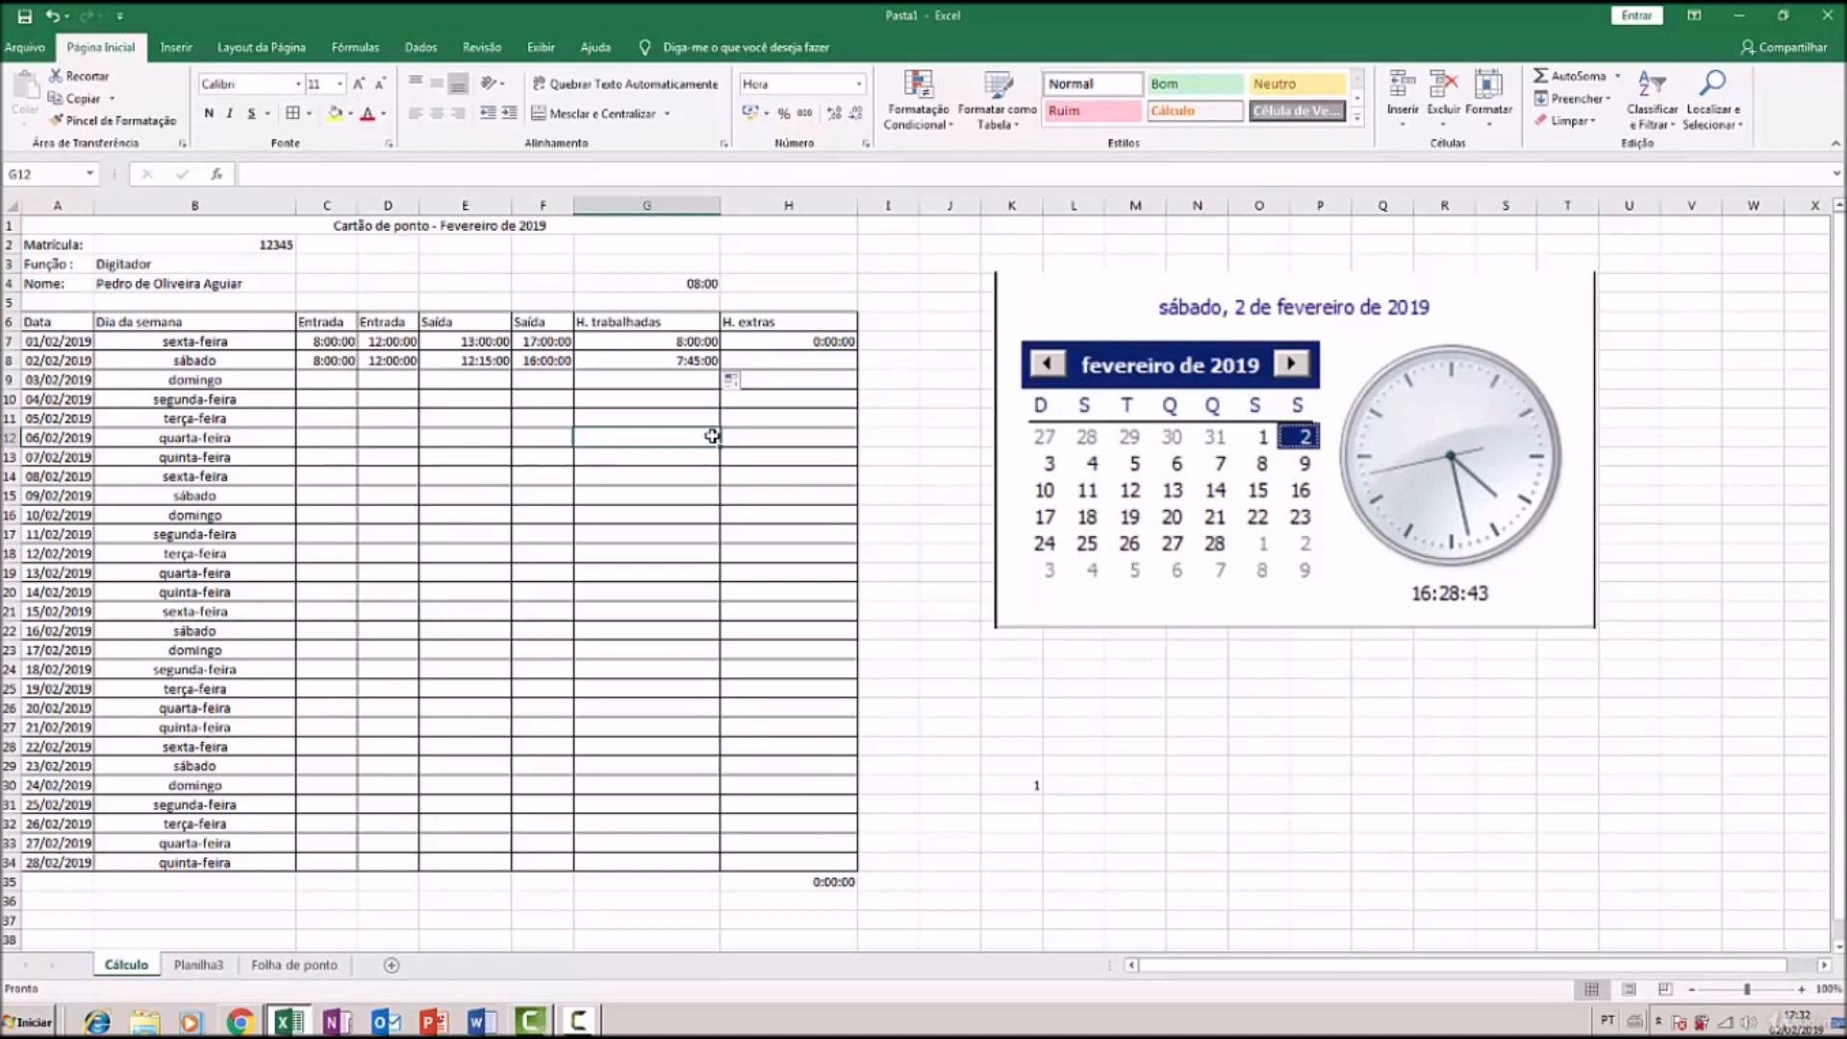
click(784, 344)
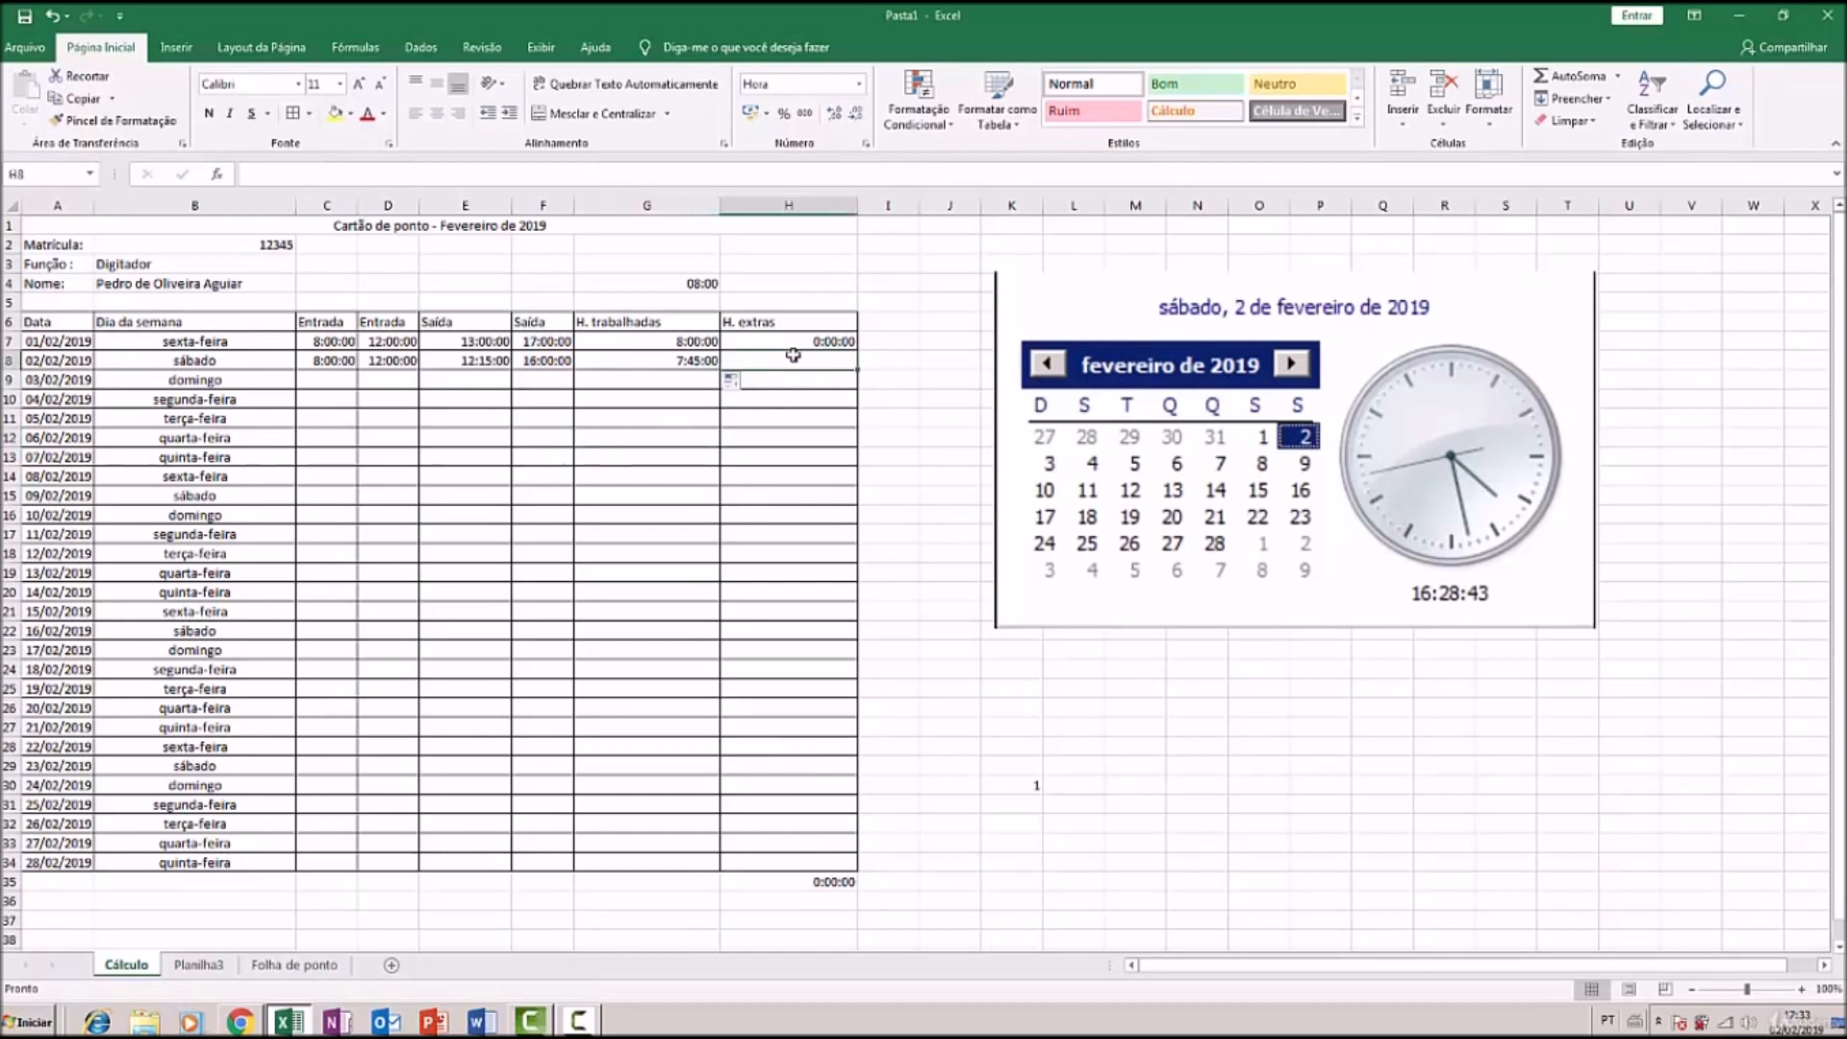
drag(850, 344, 850, 365)
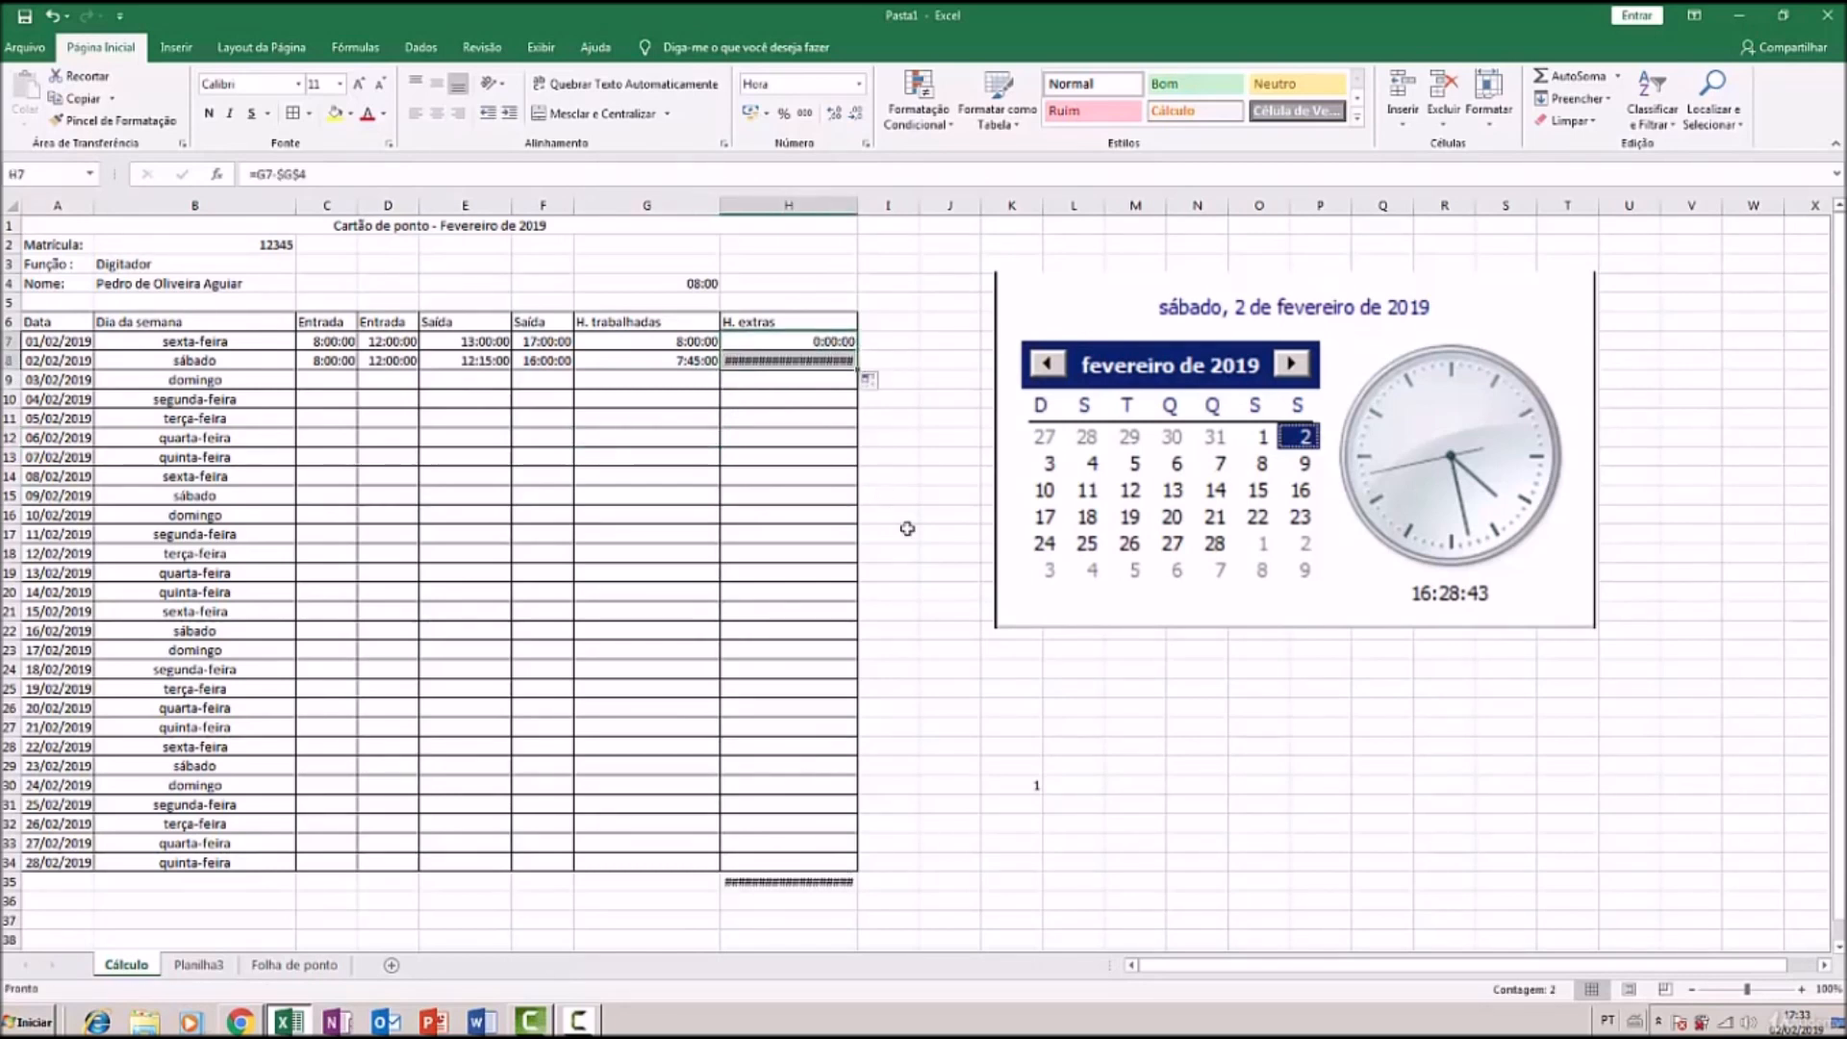
Try widening the H. extras column to about twice its width, and undo the change
drag(857, 205, 1031, 216)
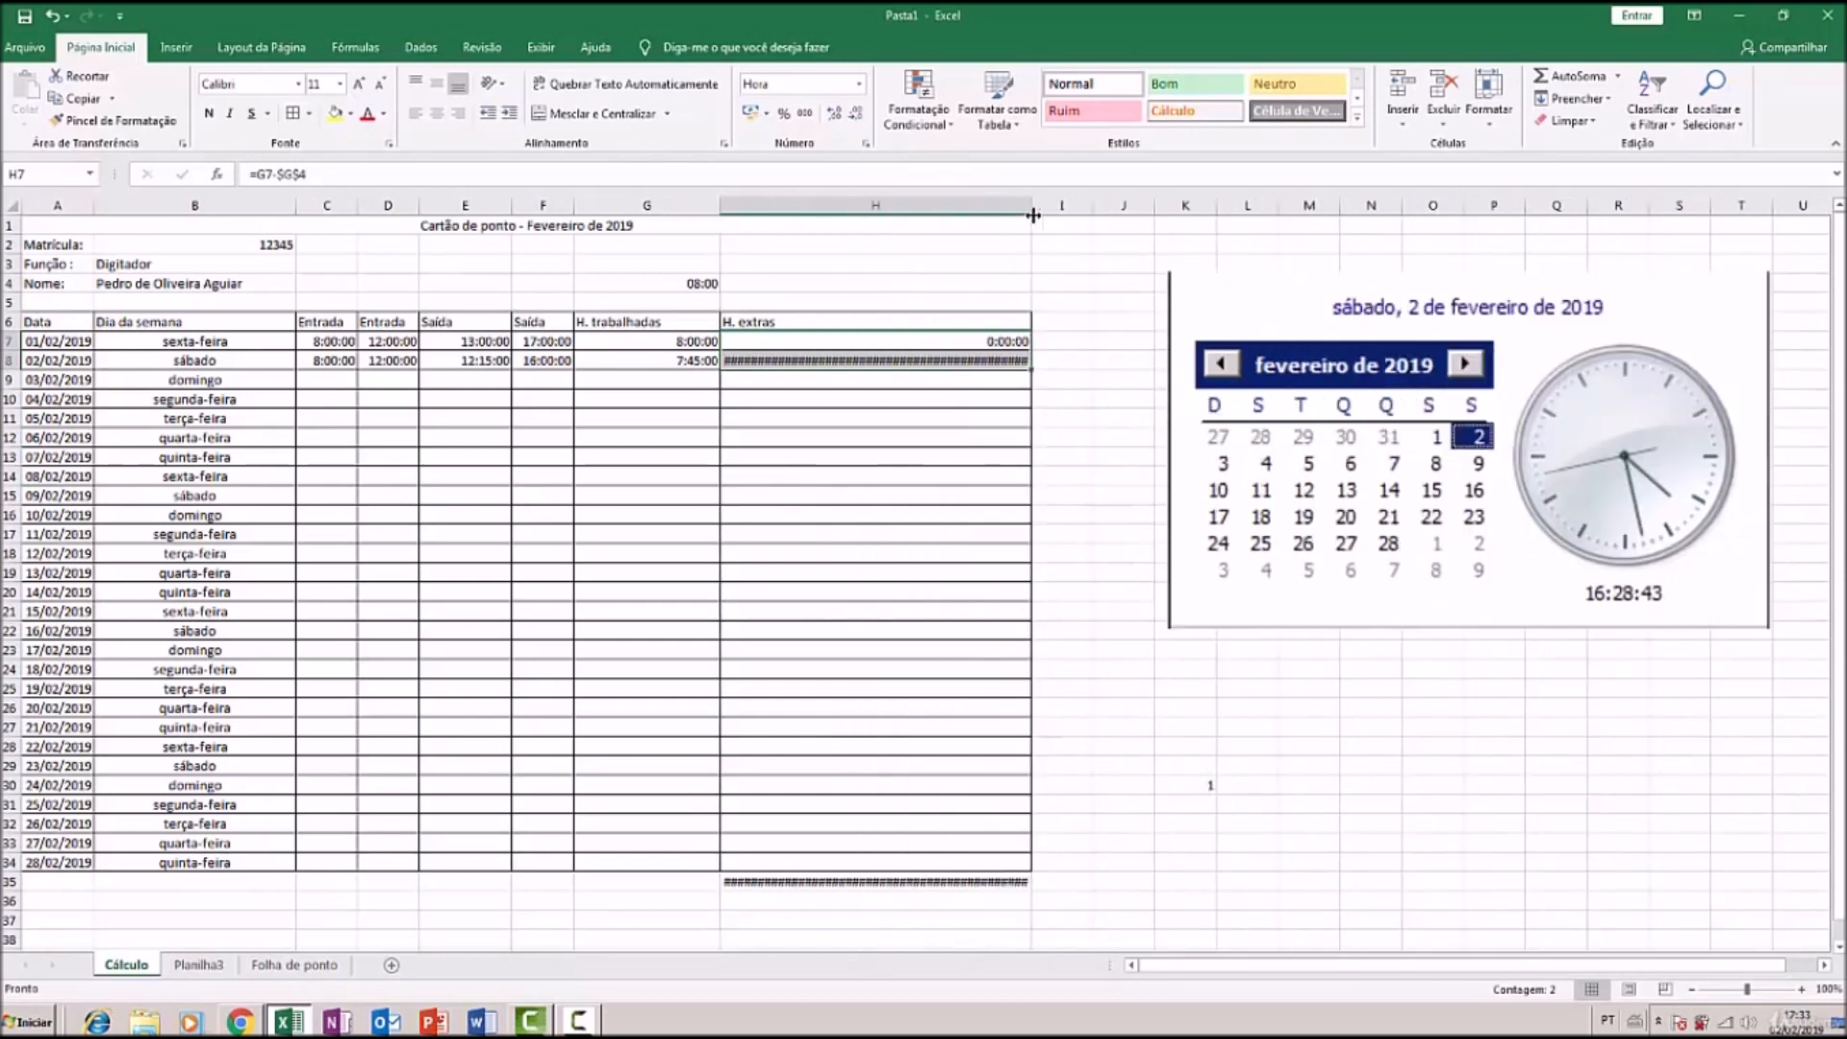
click(51, 16)
mouse_move(777, 353)
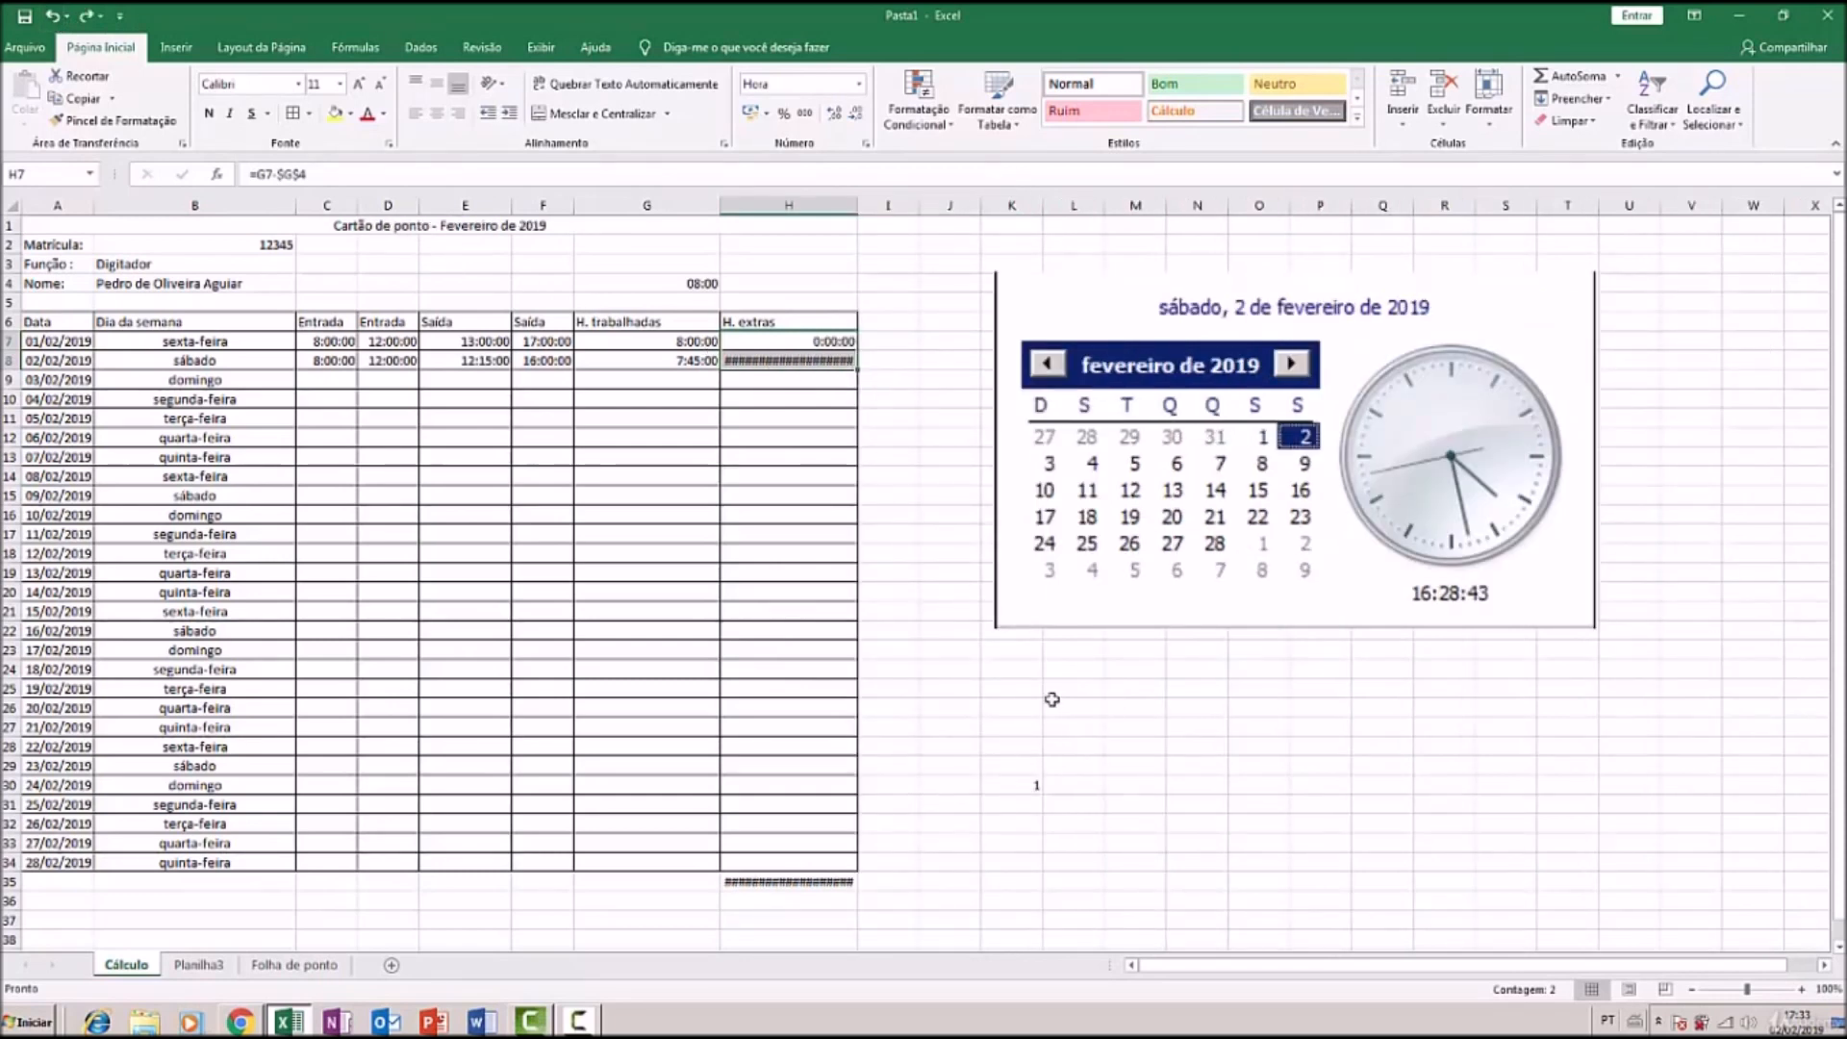
Wrap the extra-hours subtraction G7-$G$4 in H7 in the ABS function
click(260, 174)
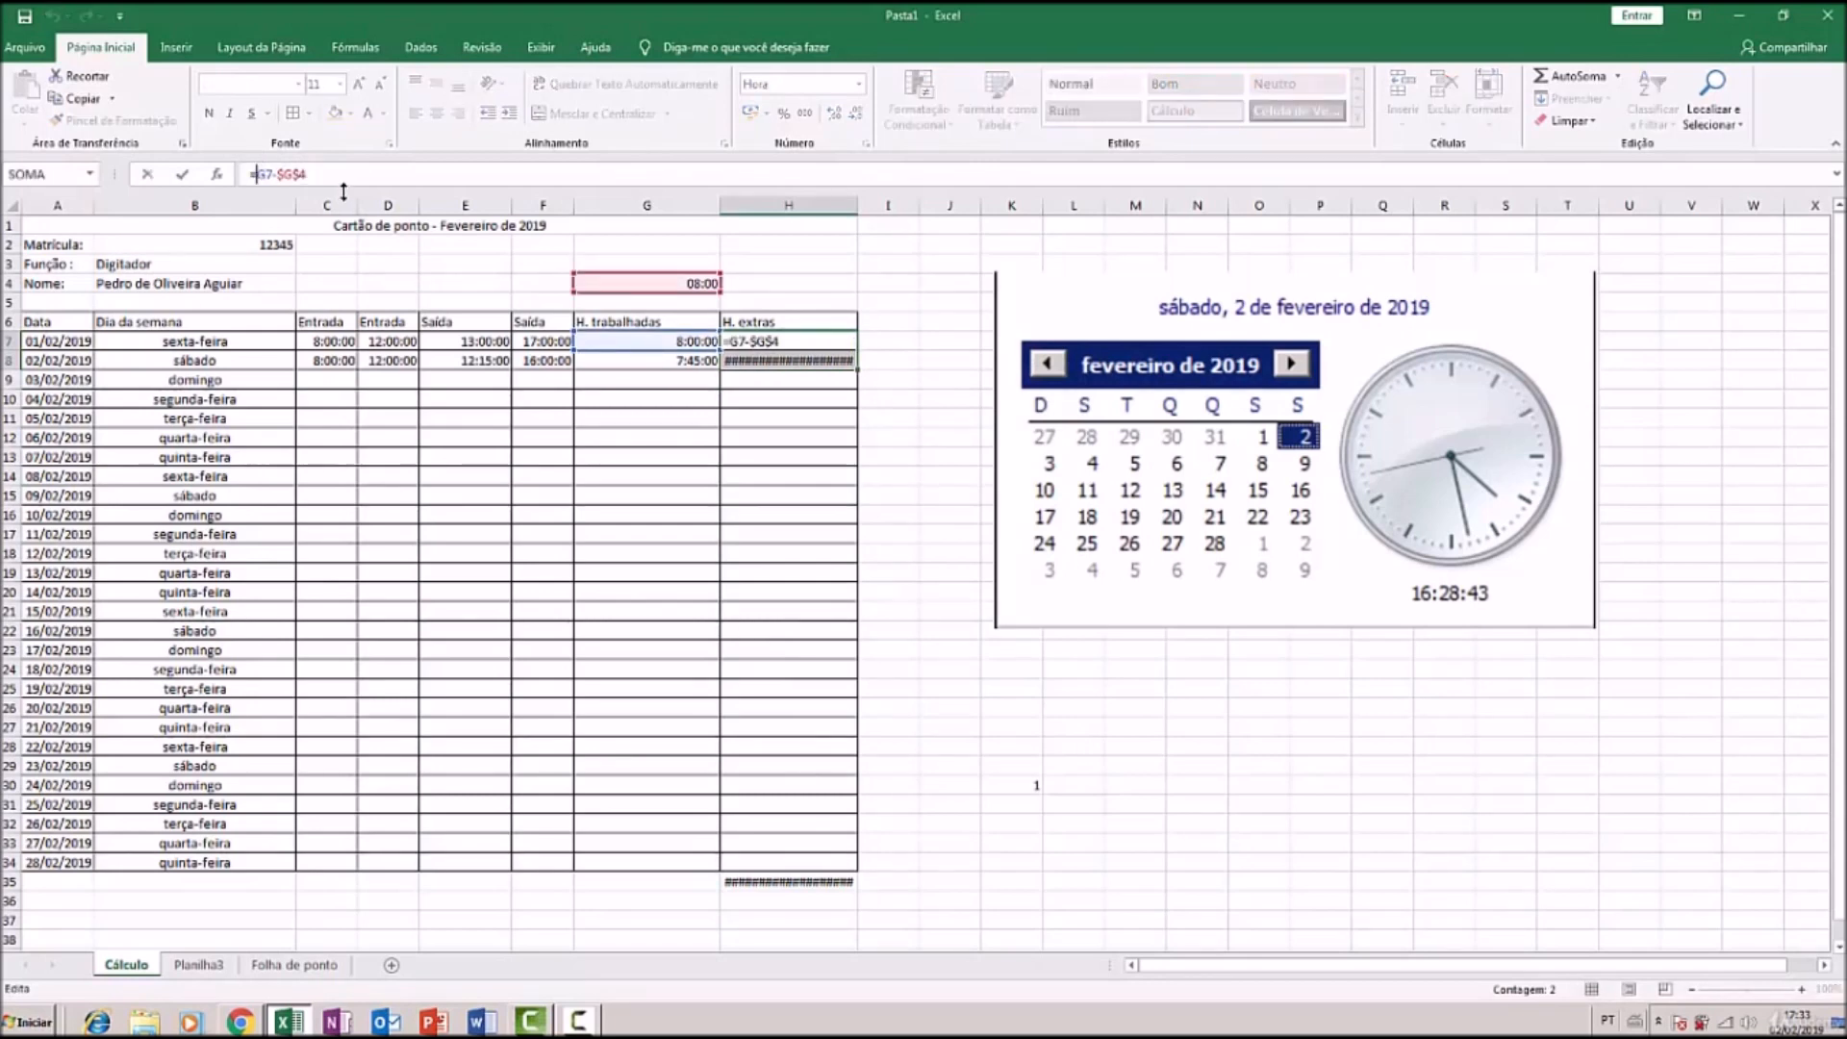
text(abs()
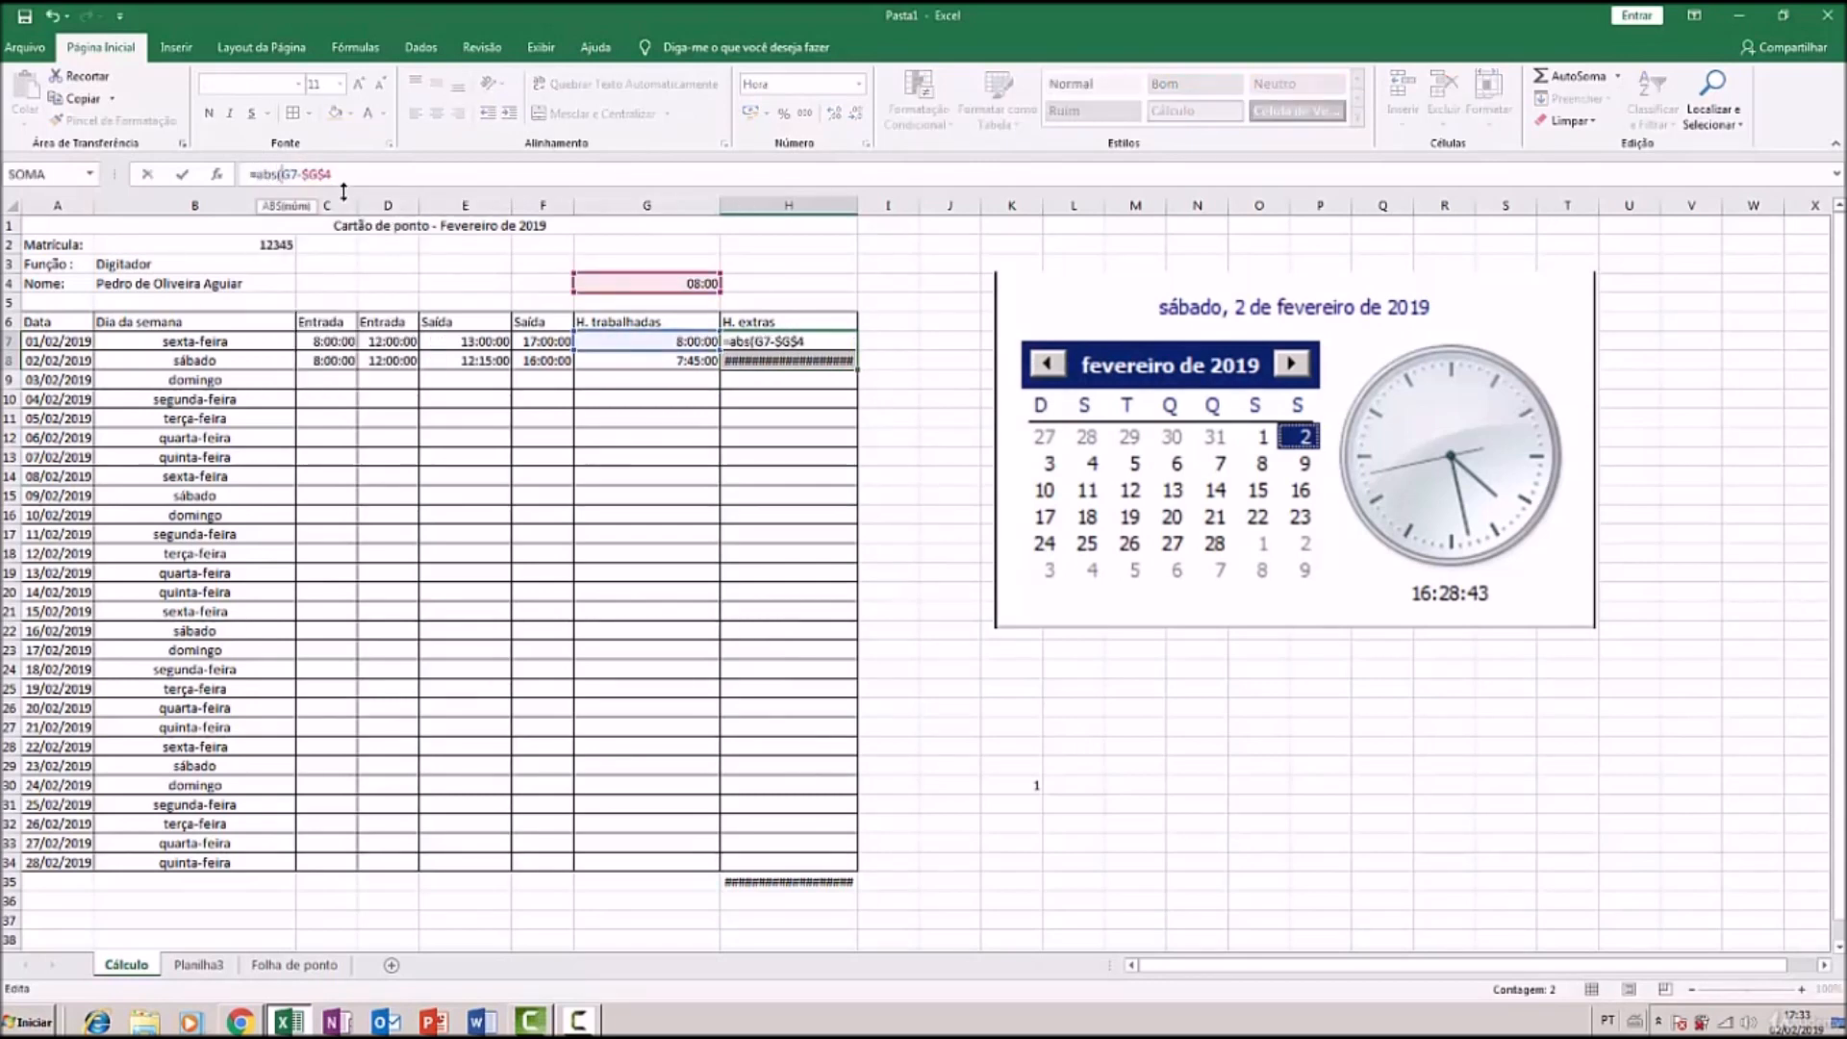
click(369, 179)
key(Return)
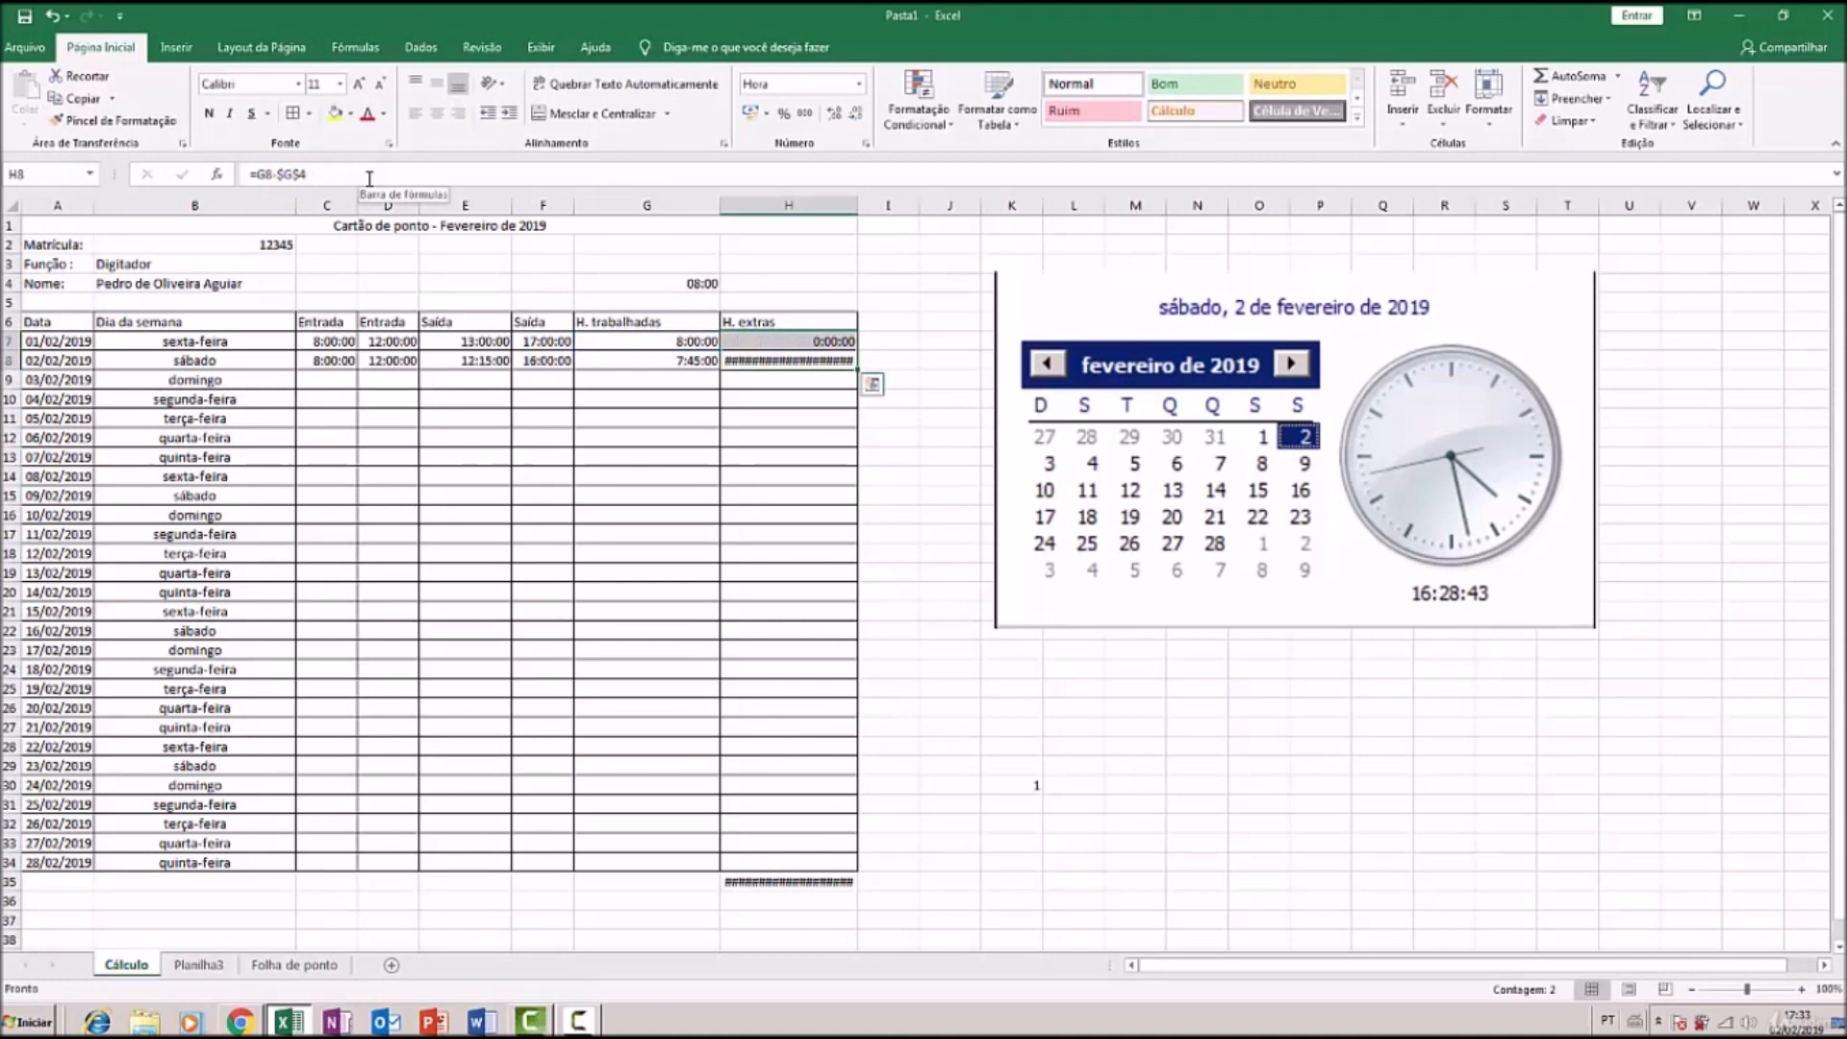
key(F2)
key(ctrl+Return)
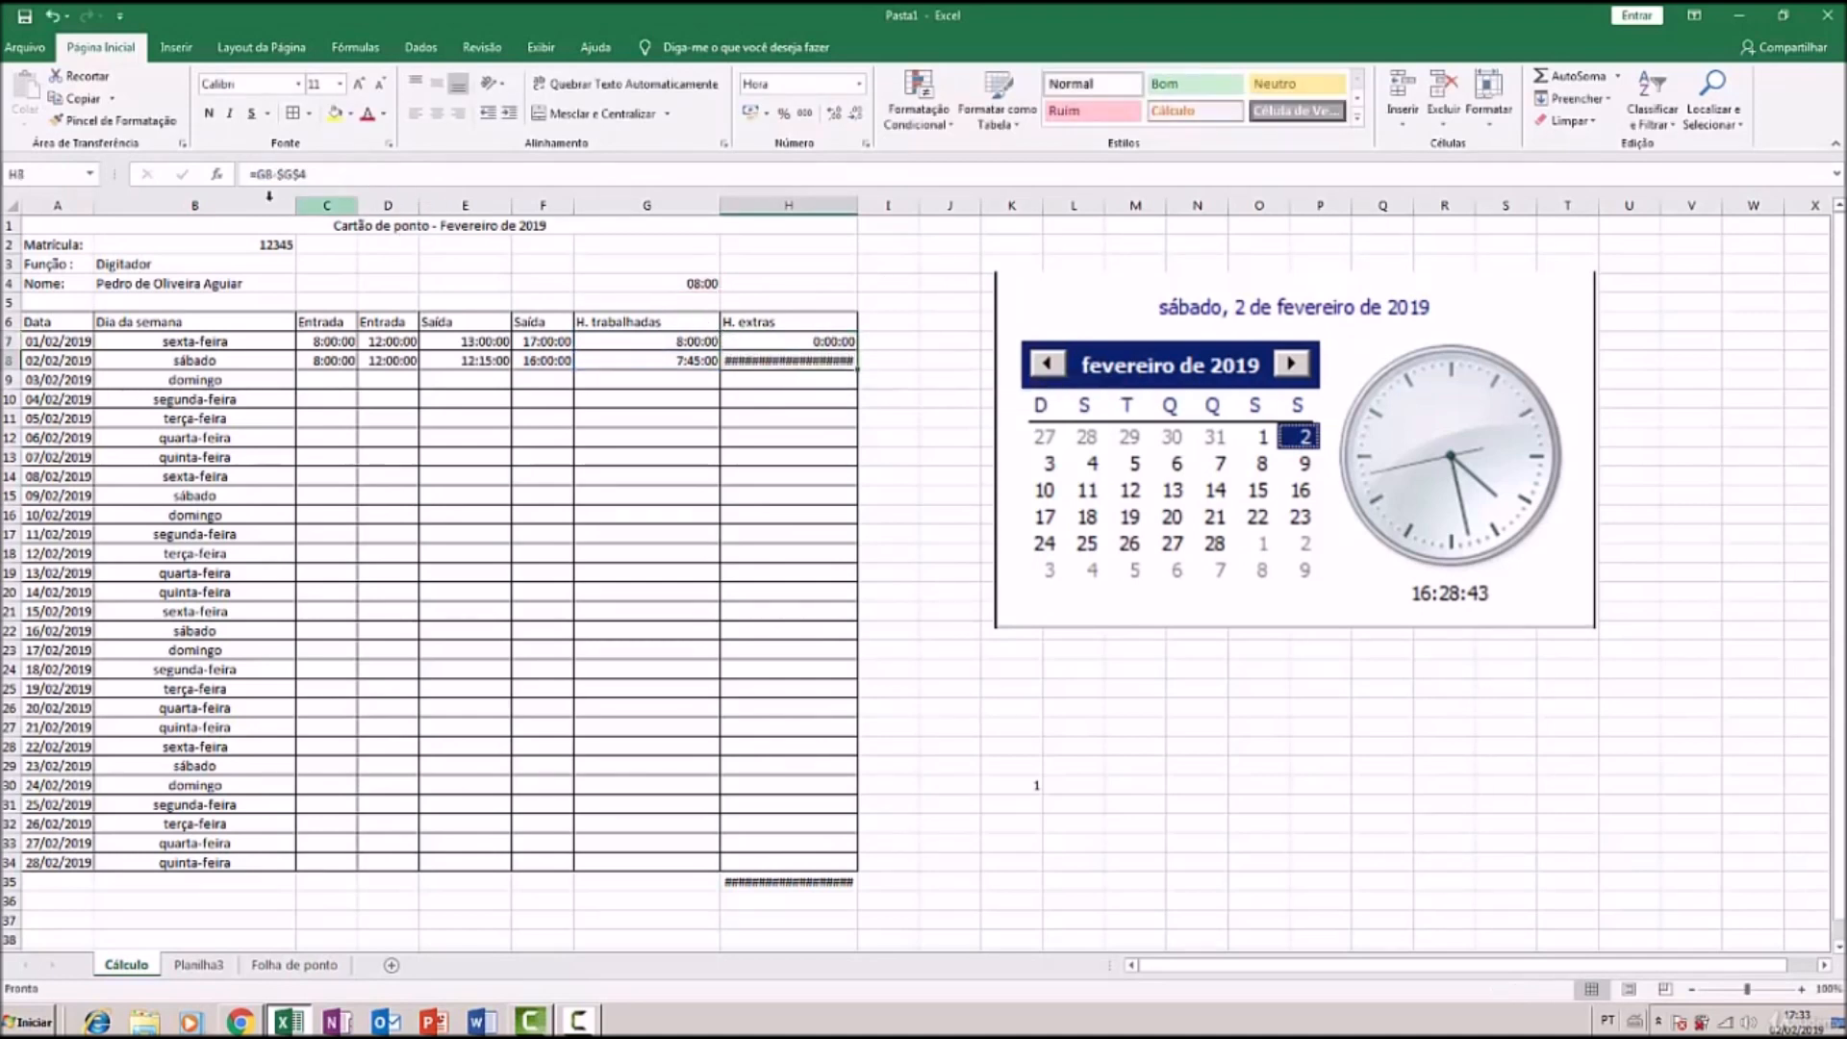
Replace the extra-hours formula in H8 with =ABS(F8-$G$4)
click(286, 181)
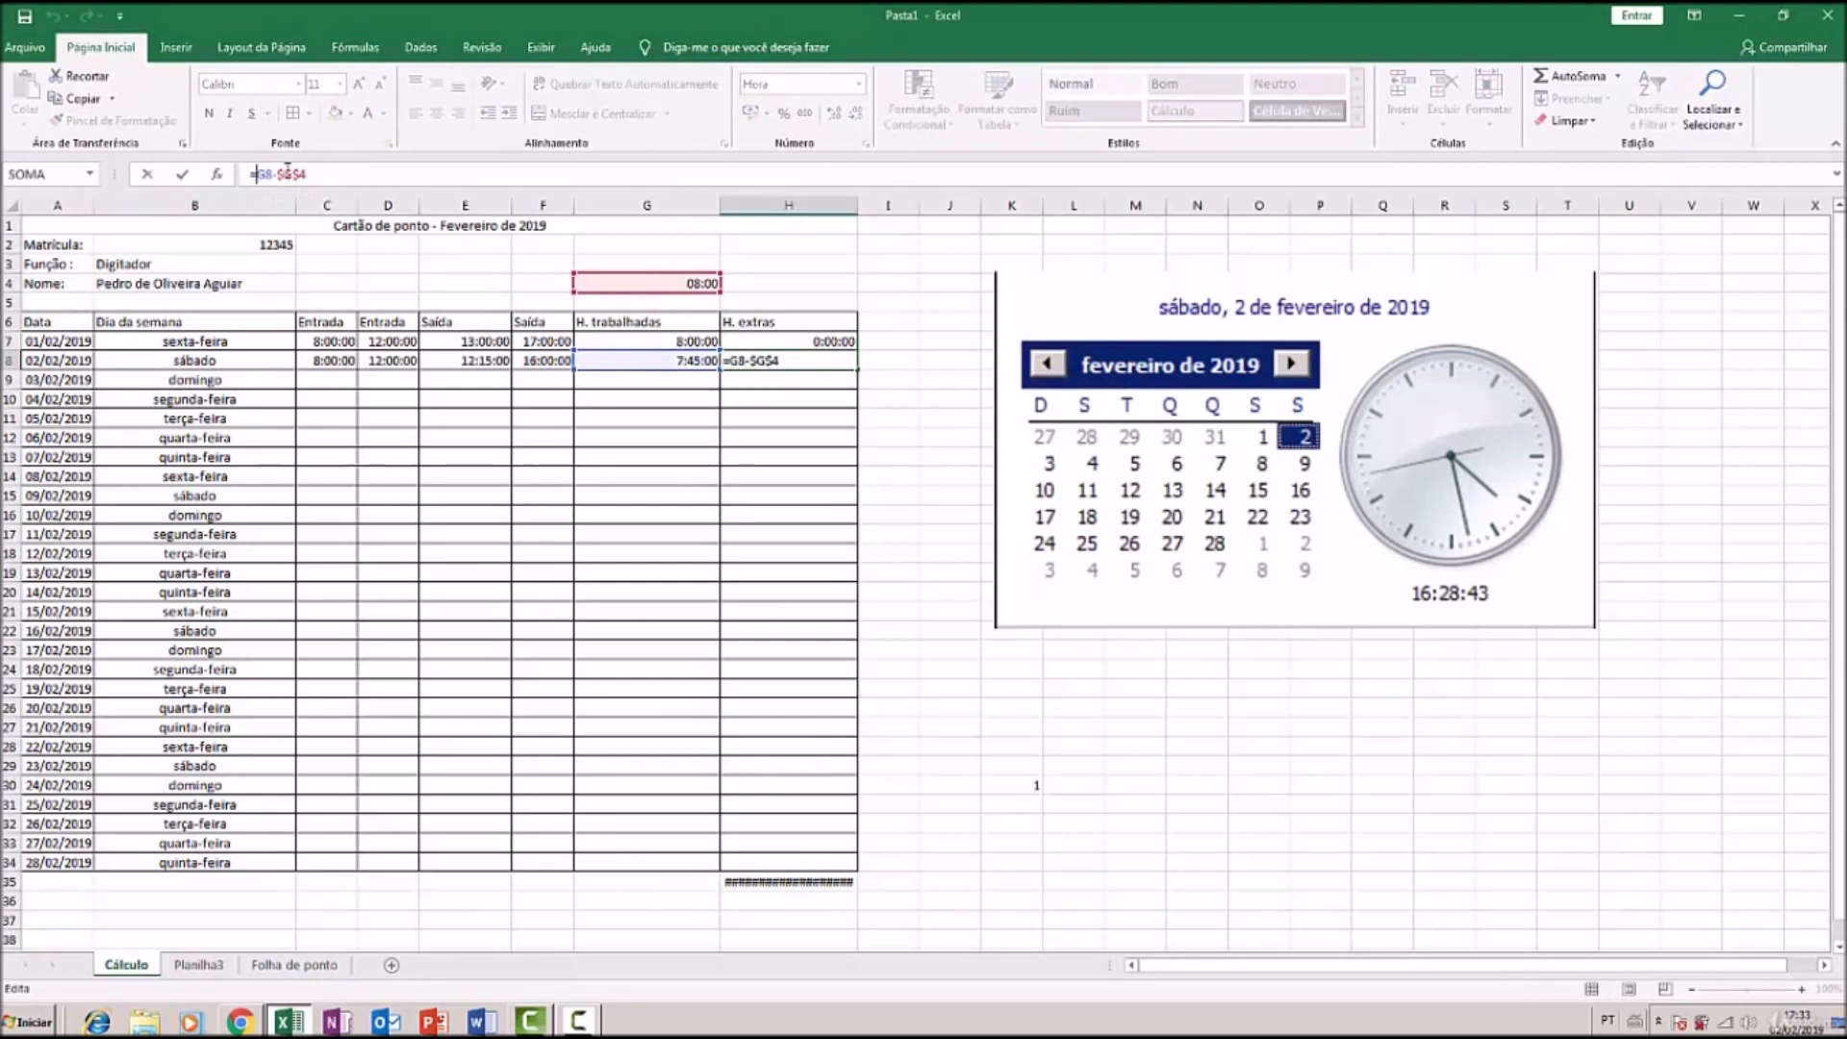
text(bs()
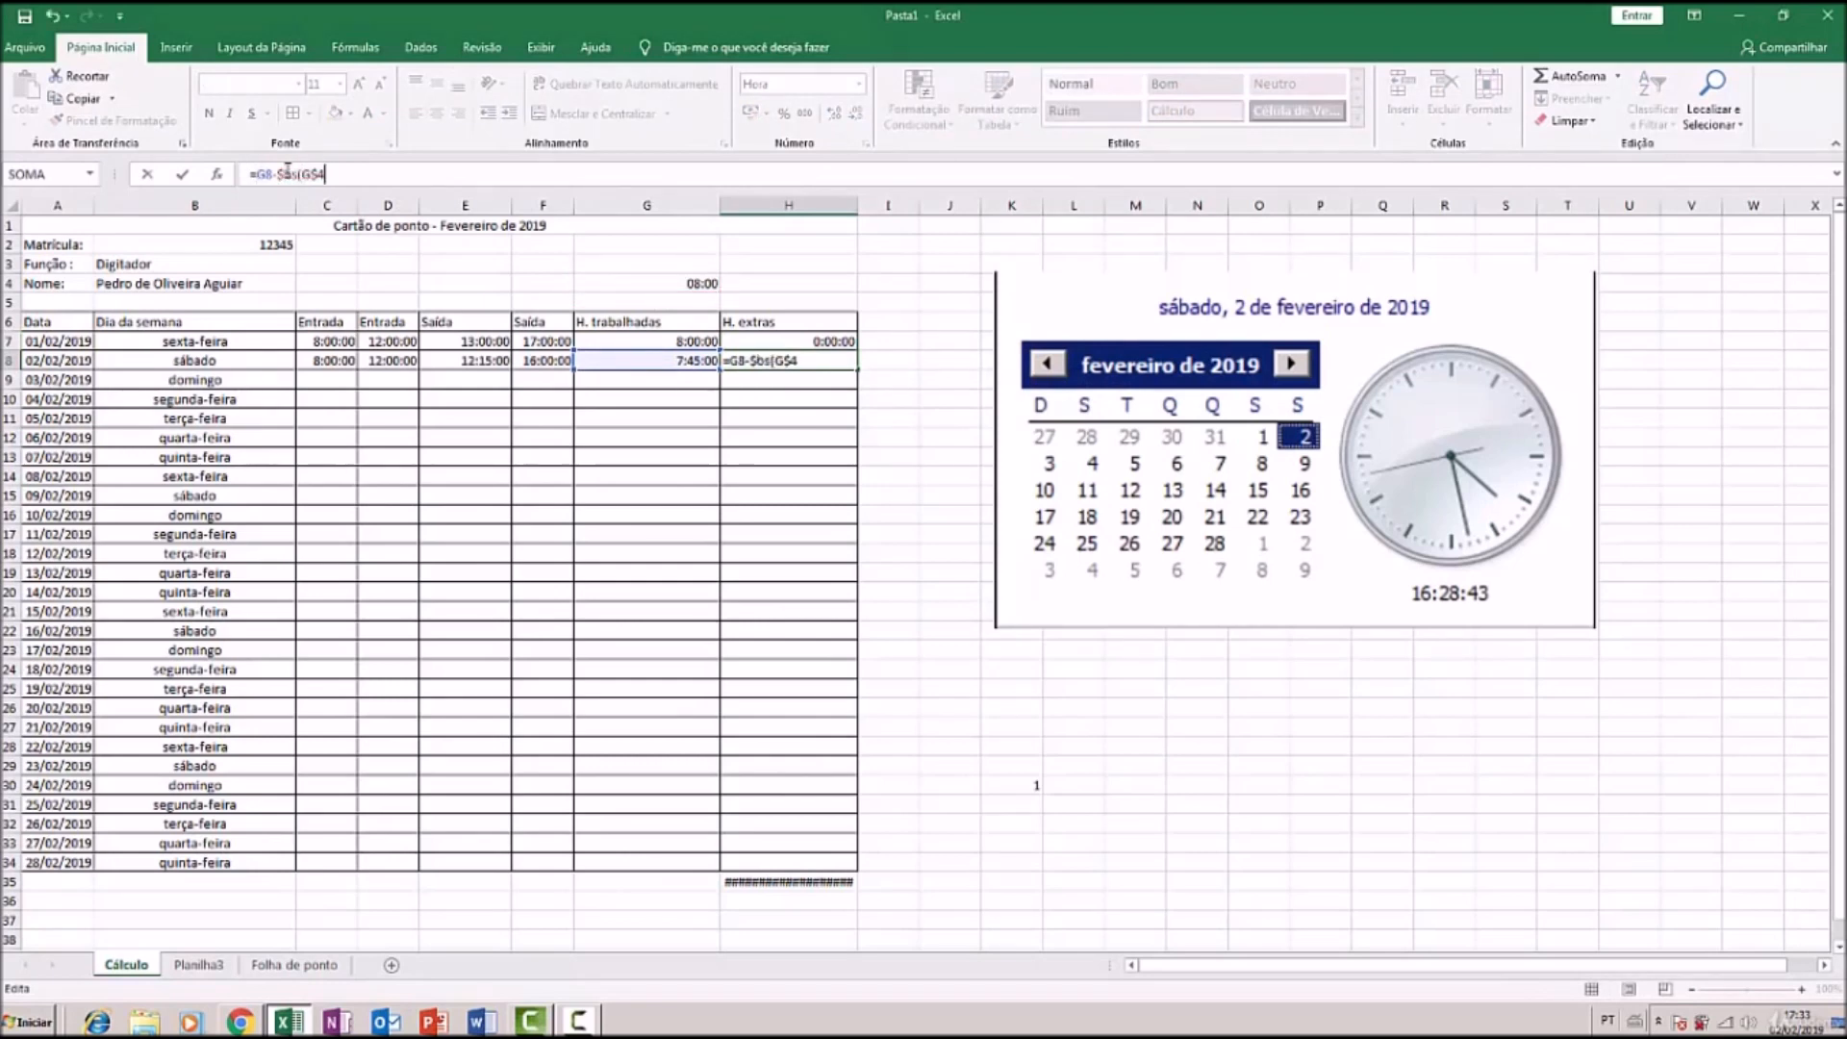
key(BackSpace)
key(BackSpace)
key(BackSpace)
key(BackSpace)
key(BackSpace)
key(BackSpace)
key(BackSpace)
key(BackSpace)
key(BackSpace)
key(BackSpace)
text(abs)
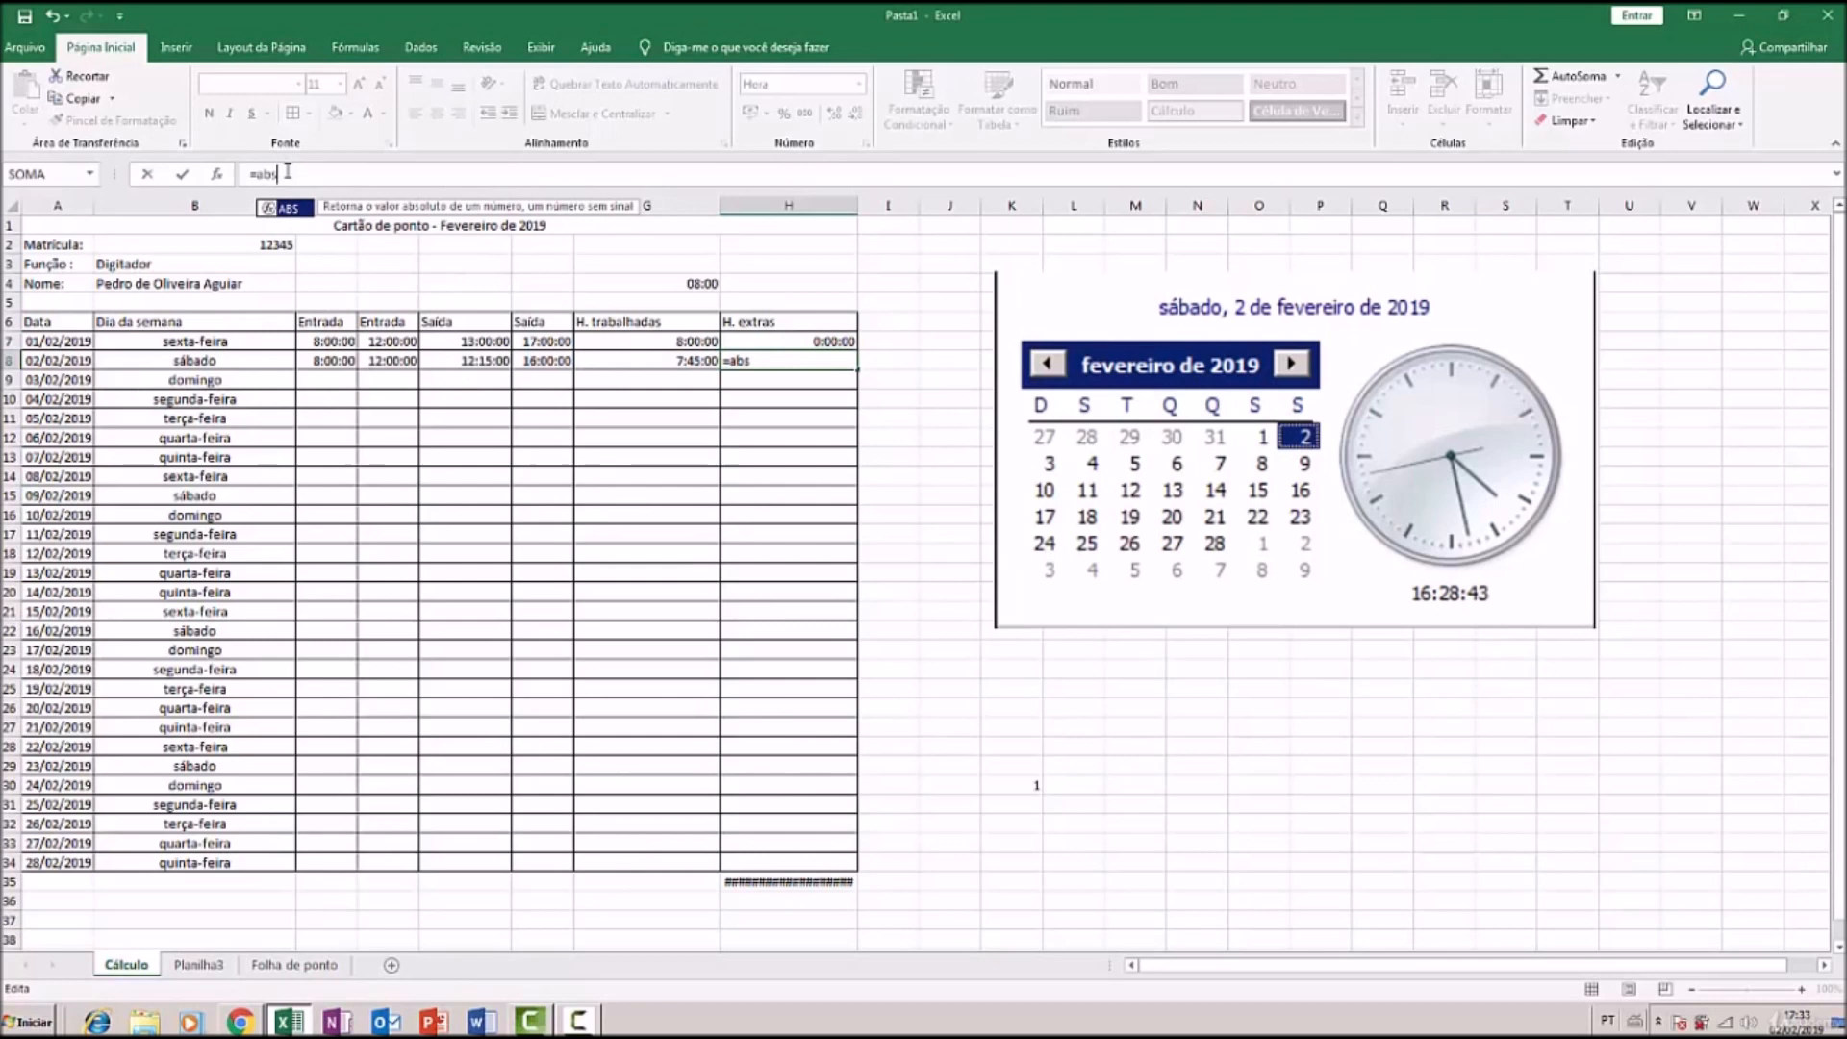
key(Tab)
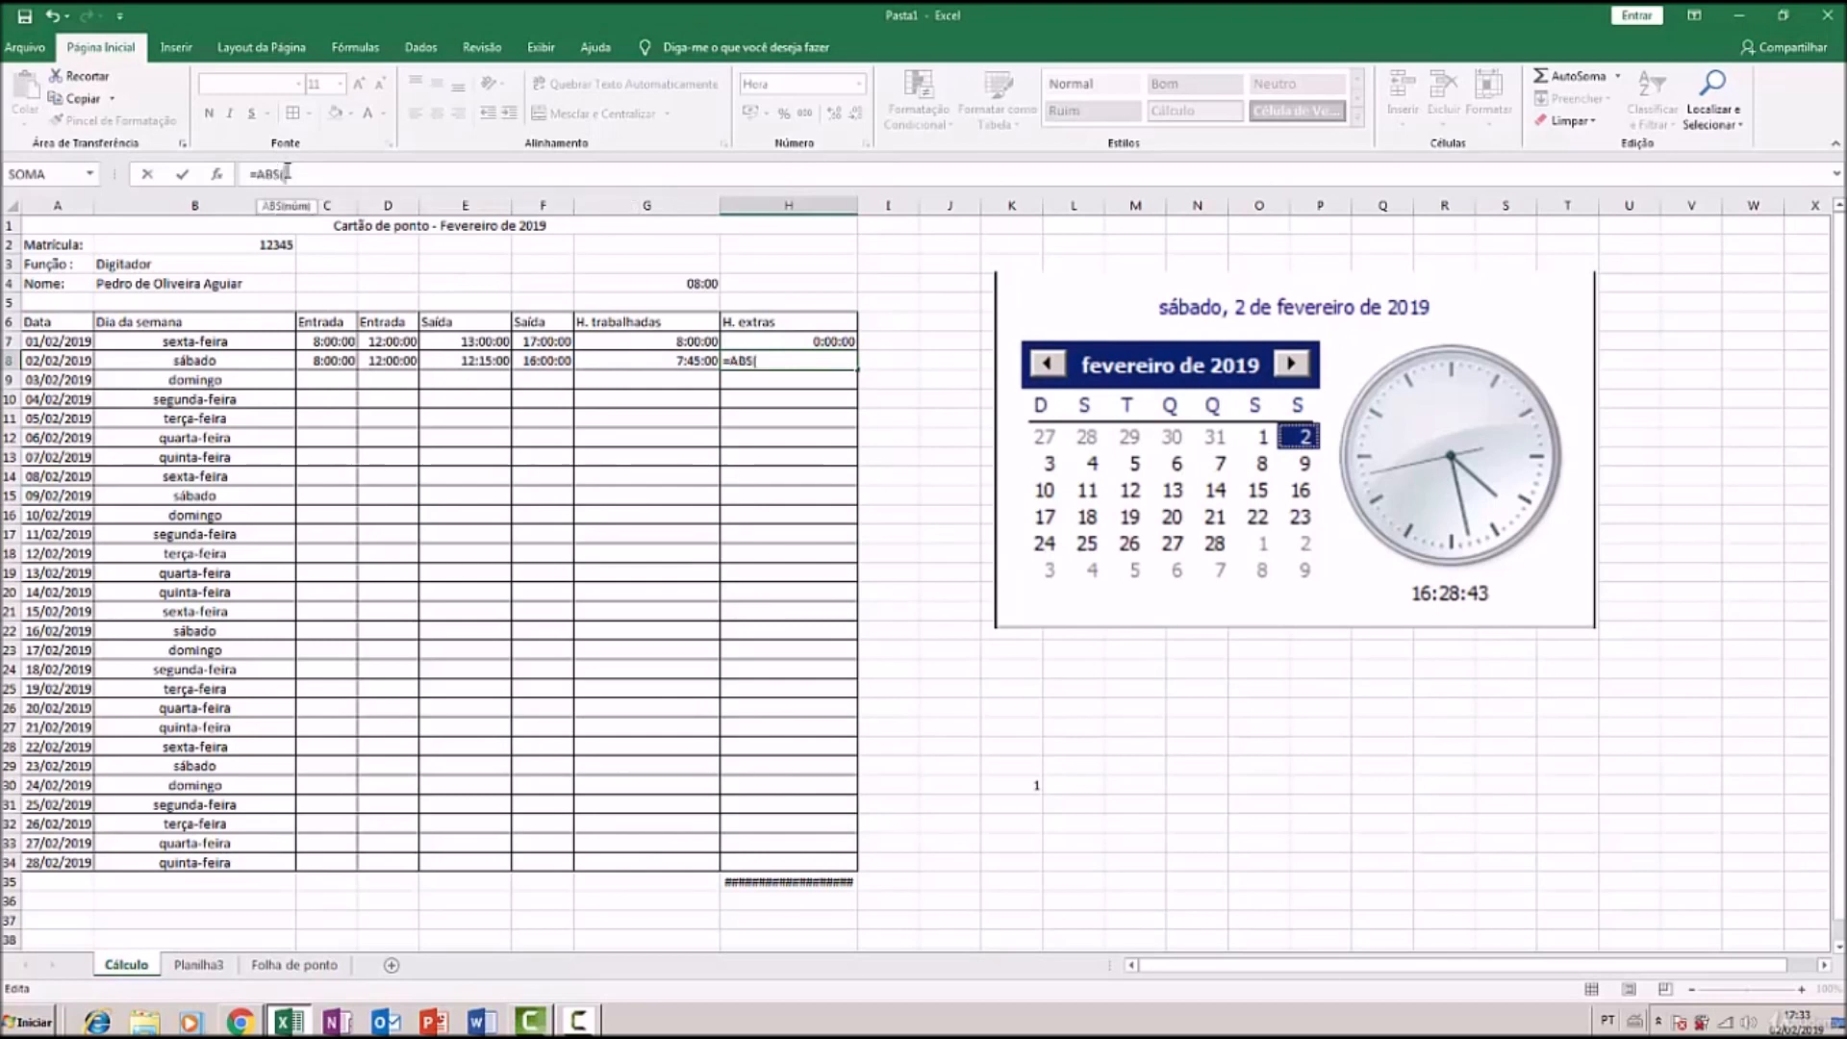
click(536, 360)
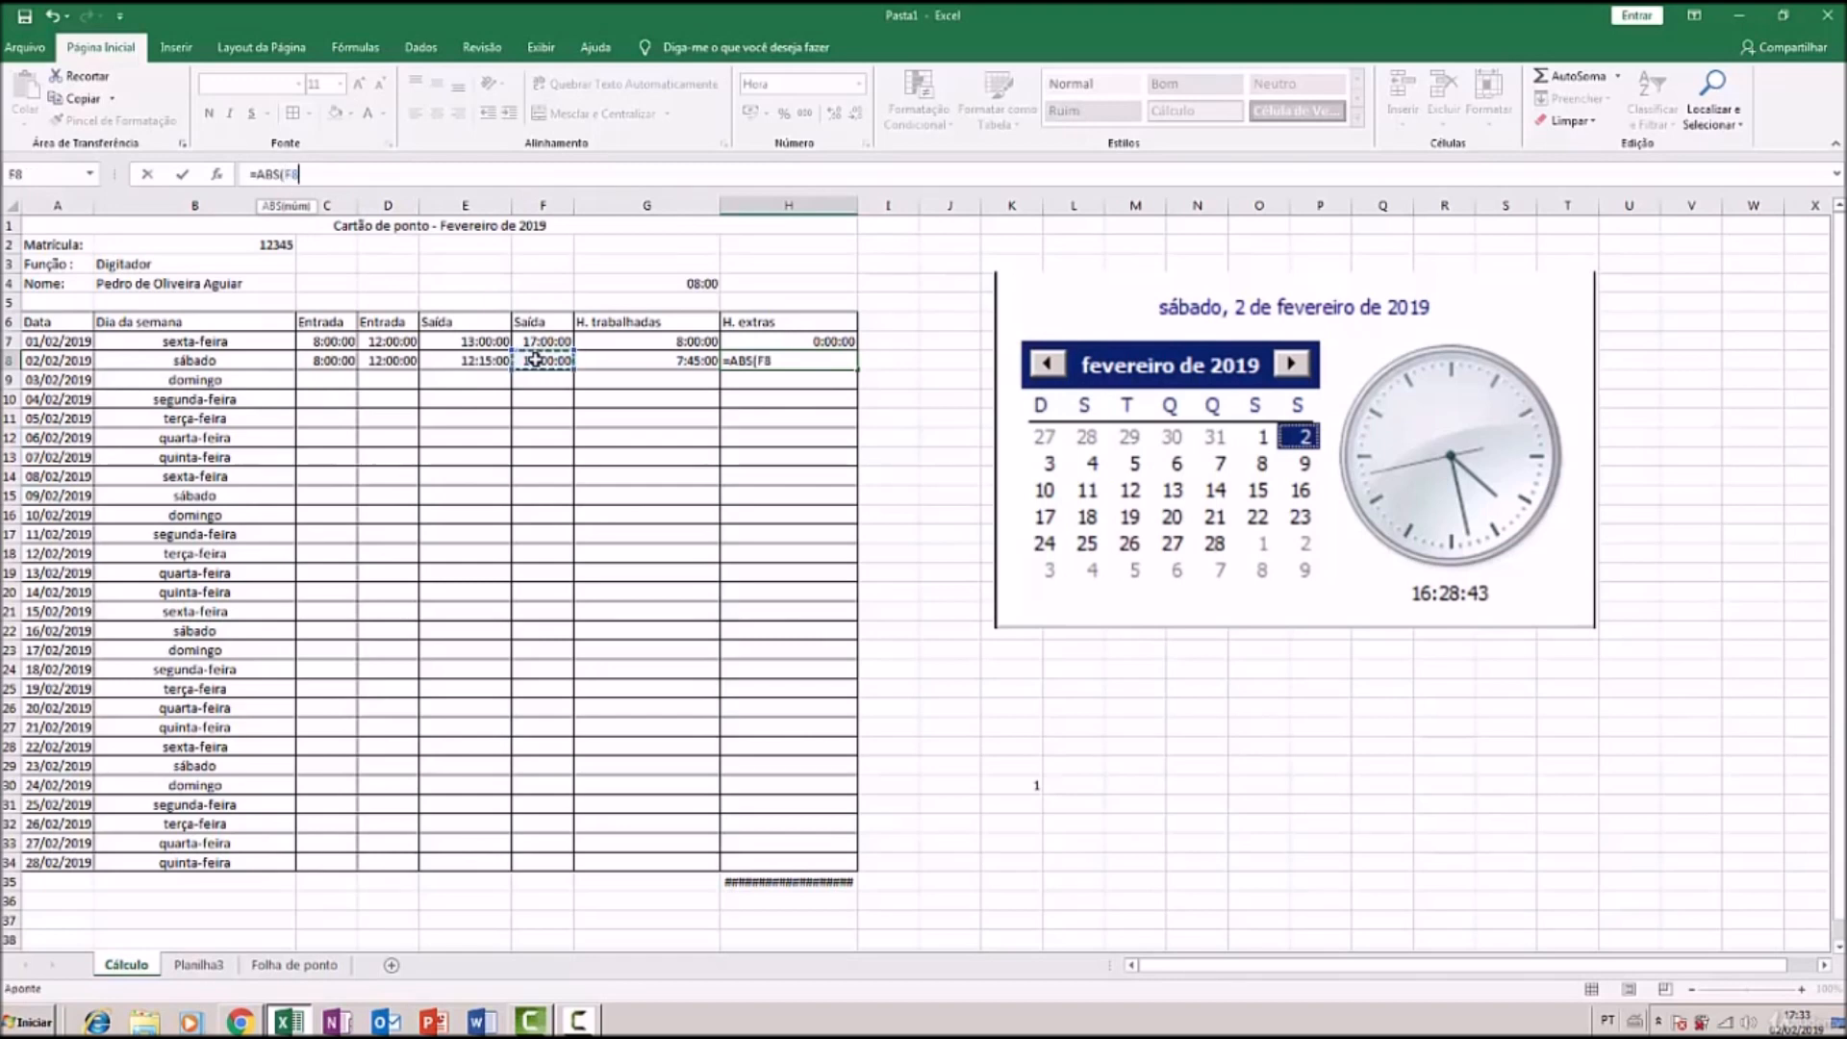
text(-)
click(665, 277)
key(F4)
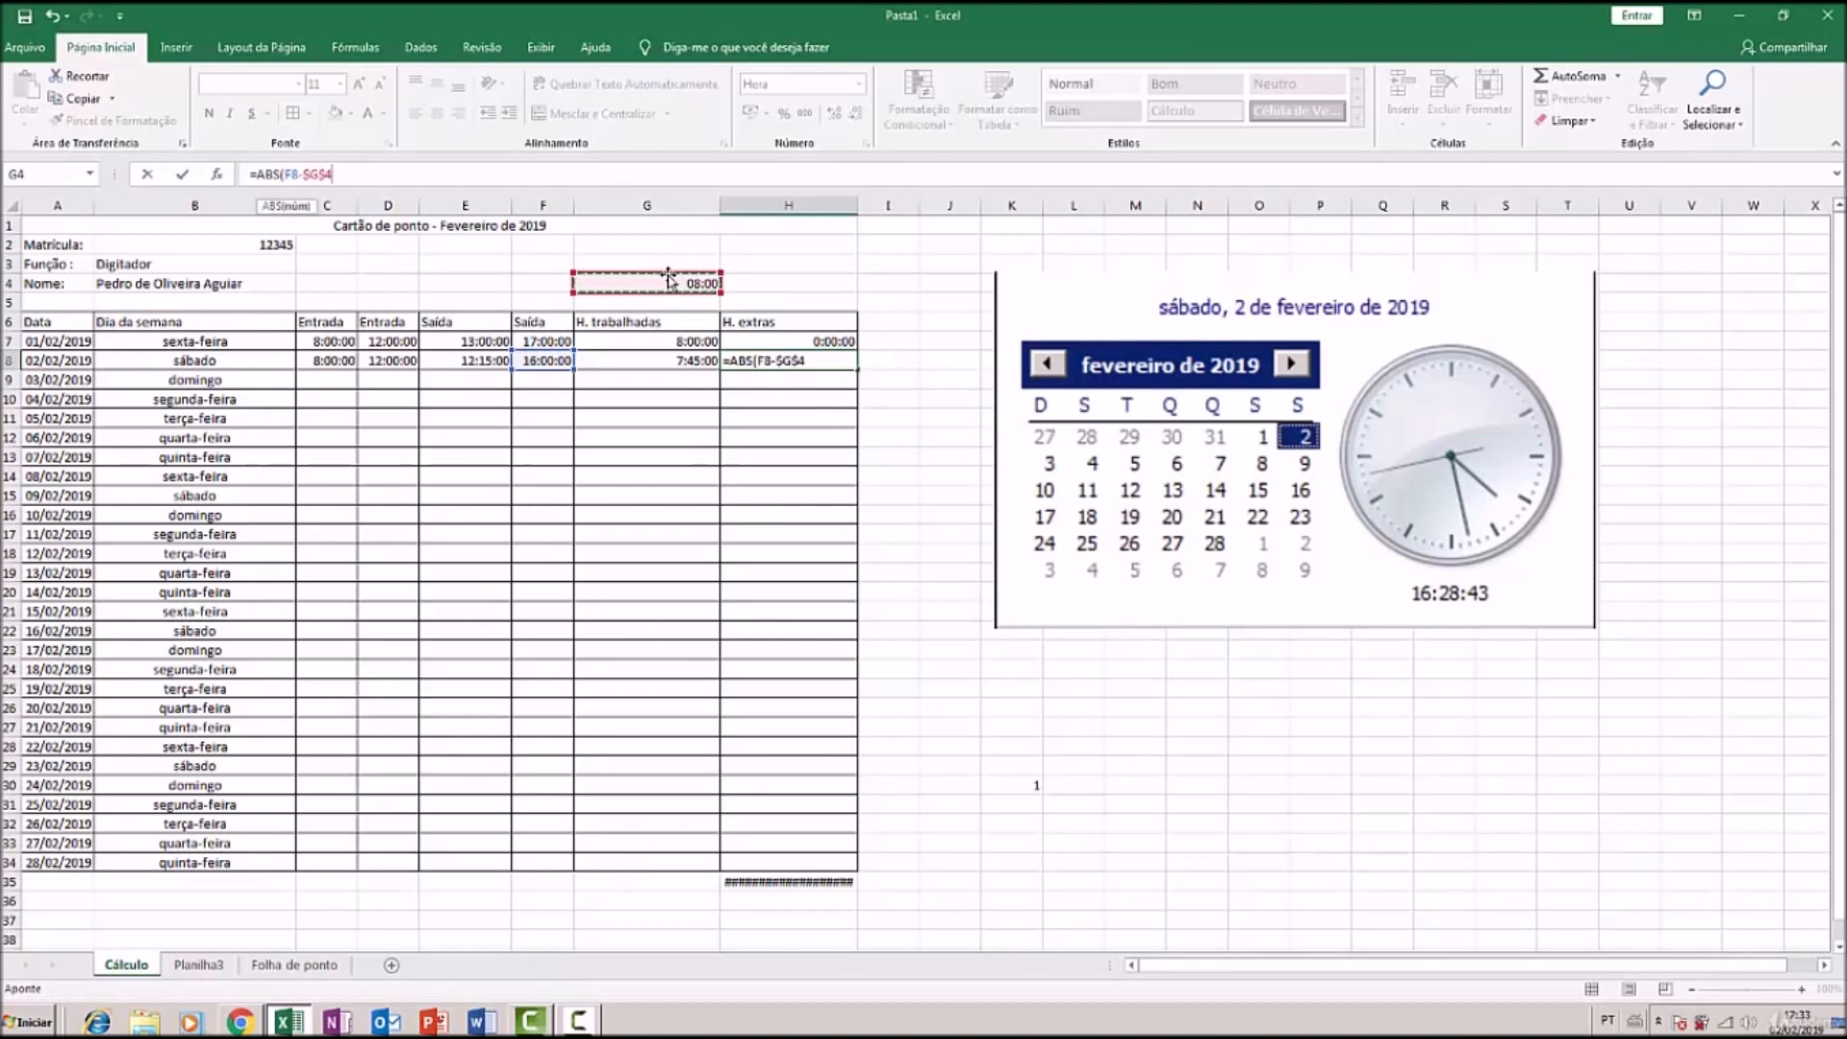
text())
key(Return)
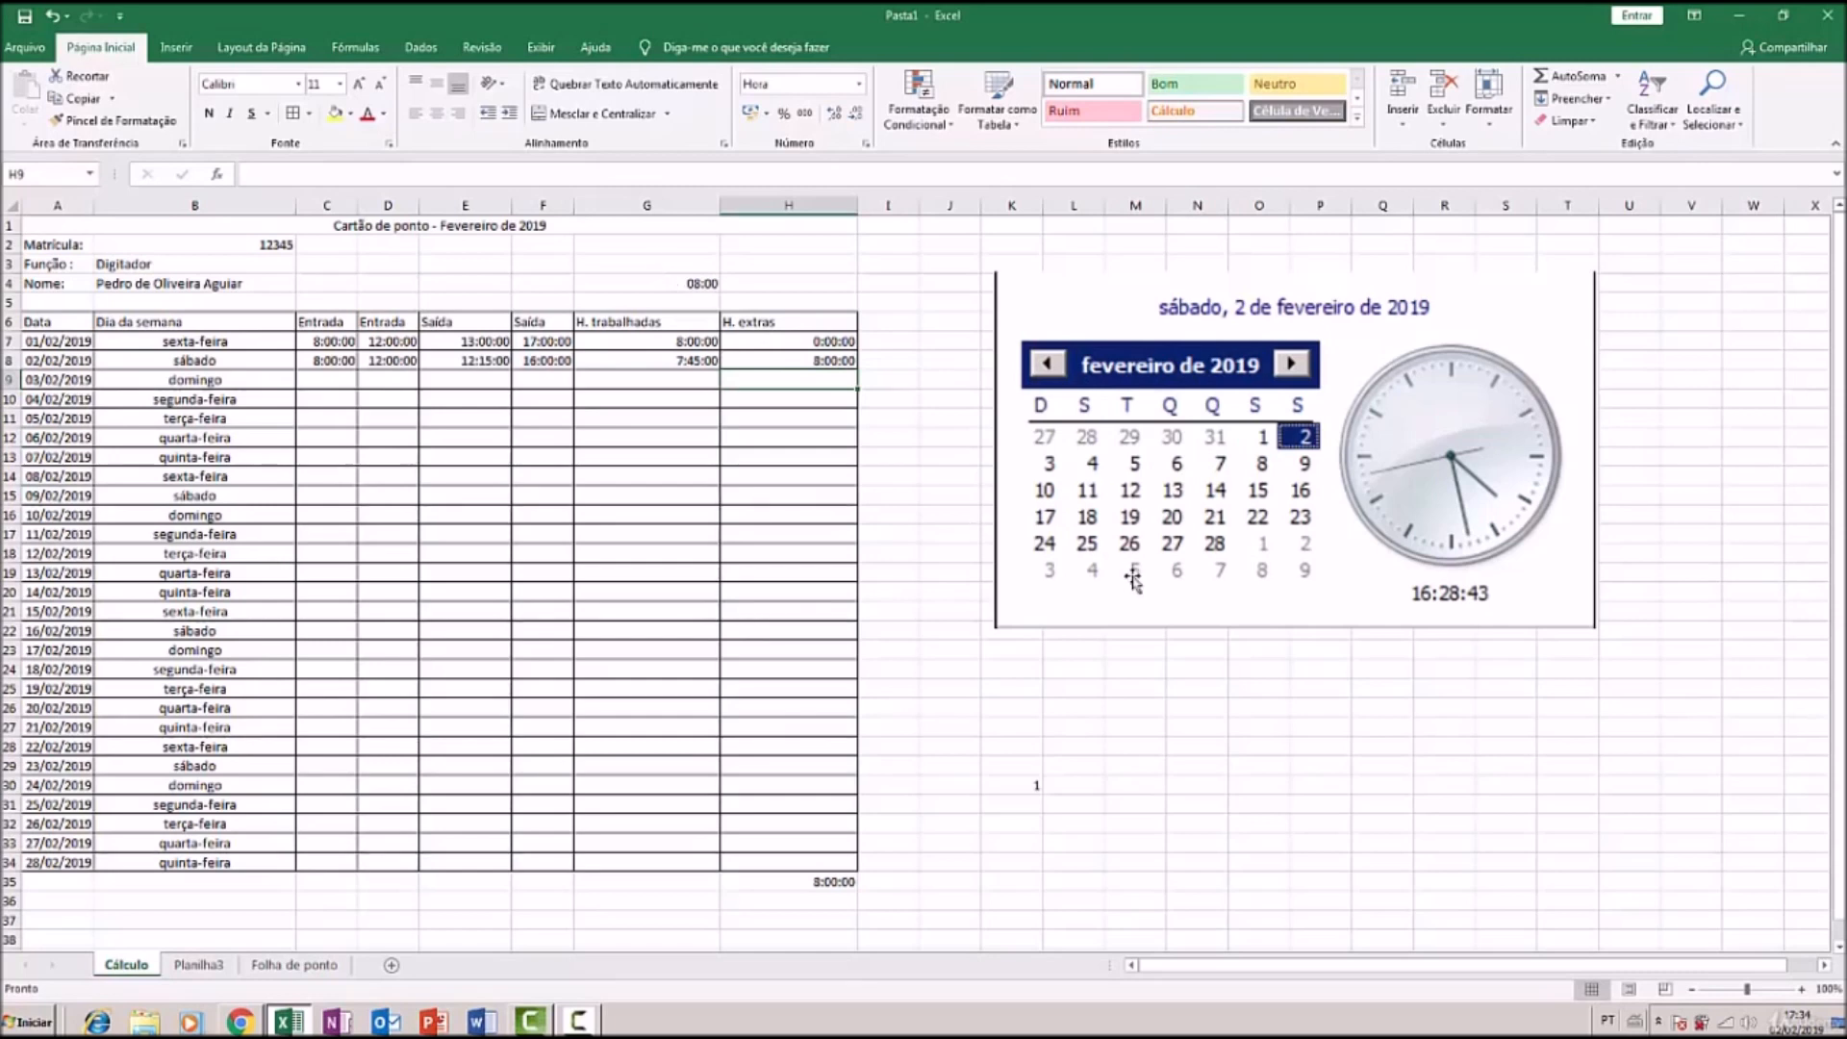
Enter the sample times 07:45 in N25 and 08:00 in O25, below the calendar image
click(1182, 692)
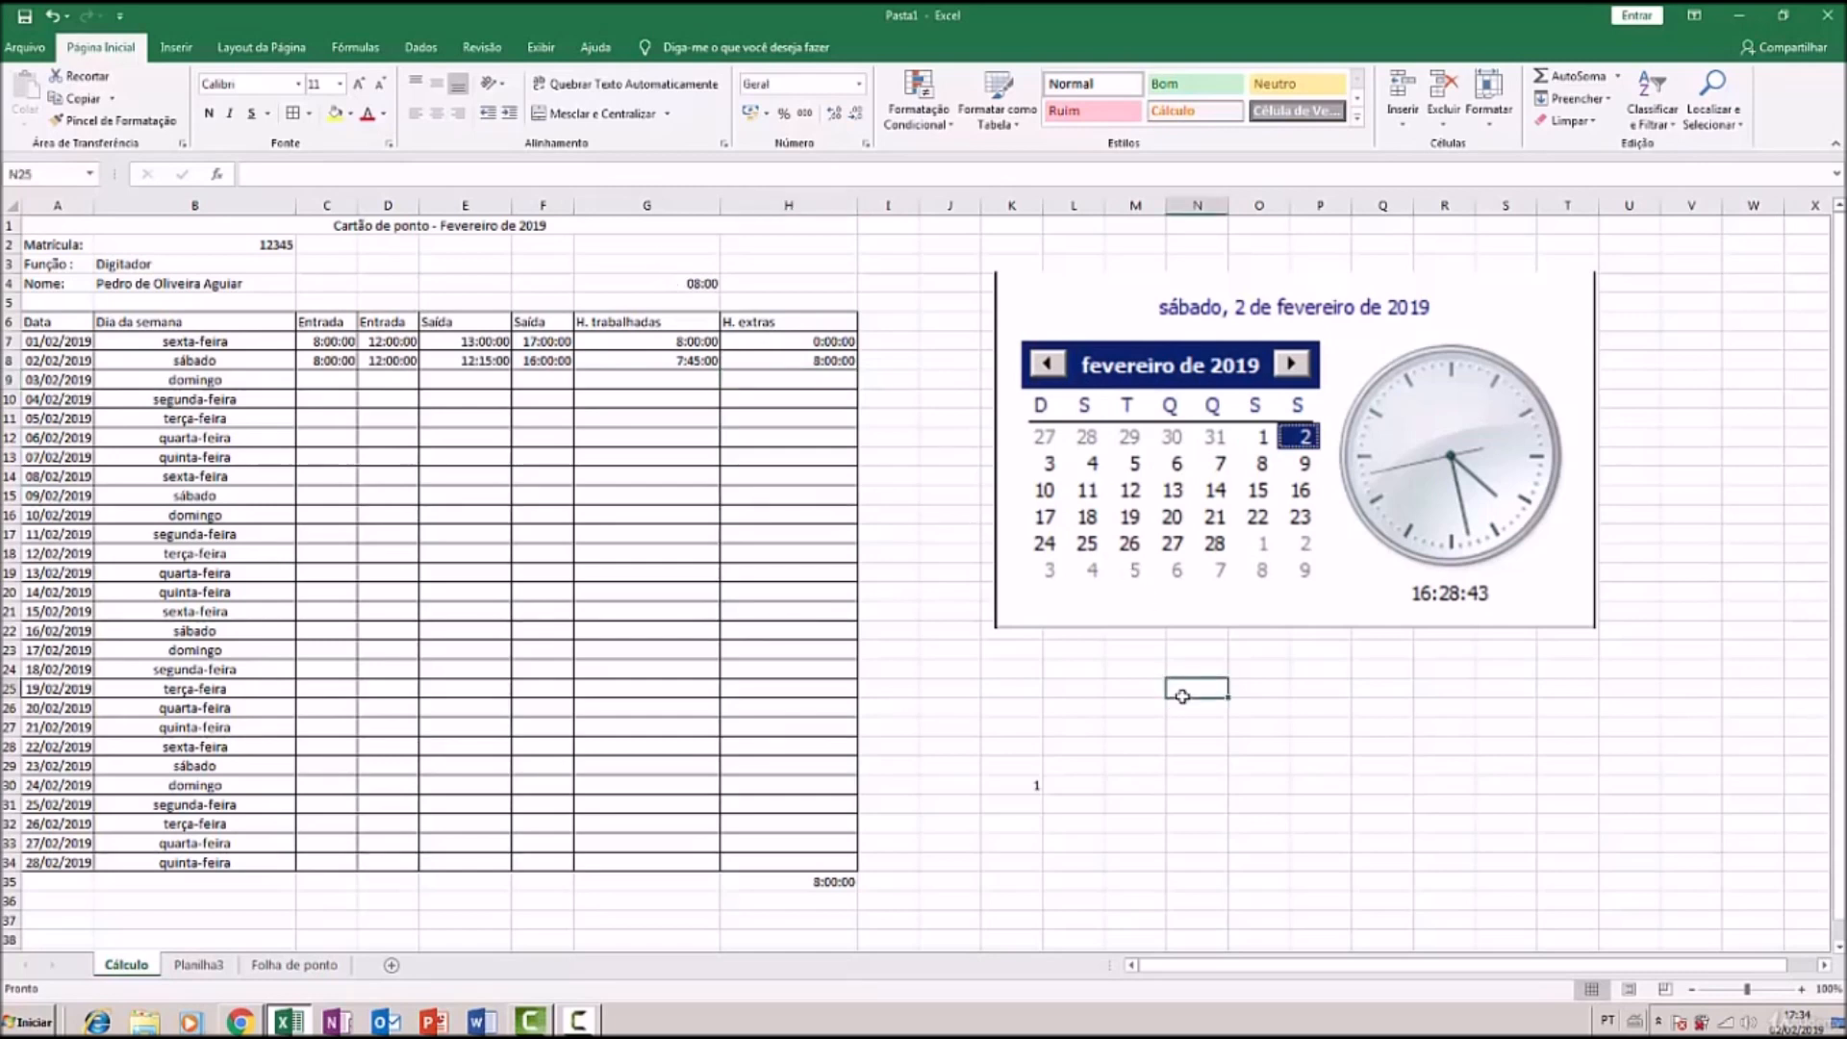
text(7)
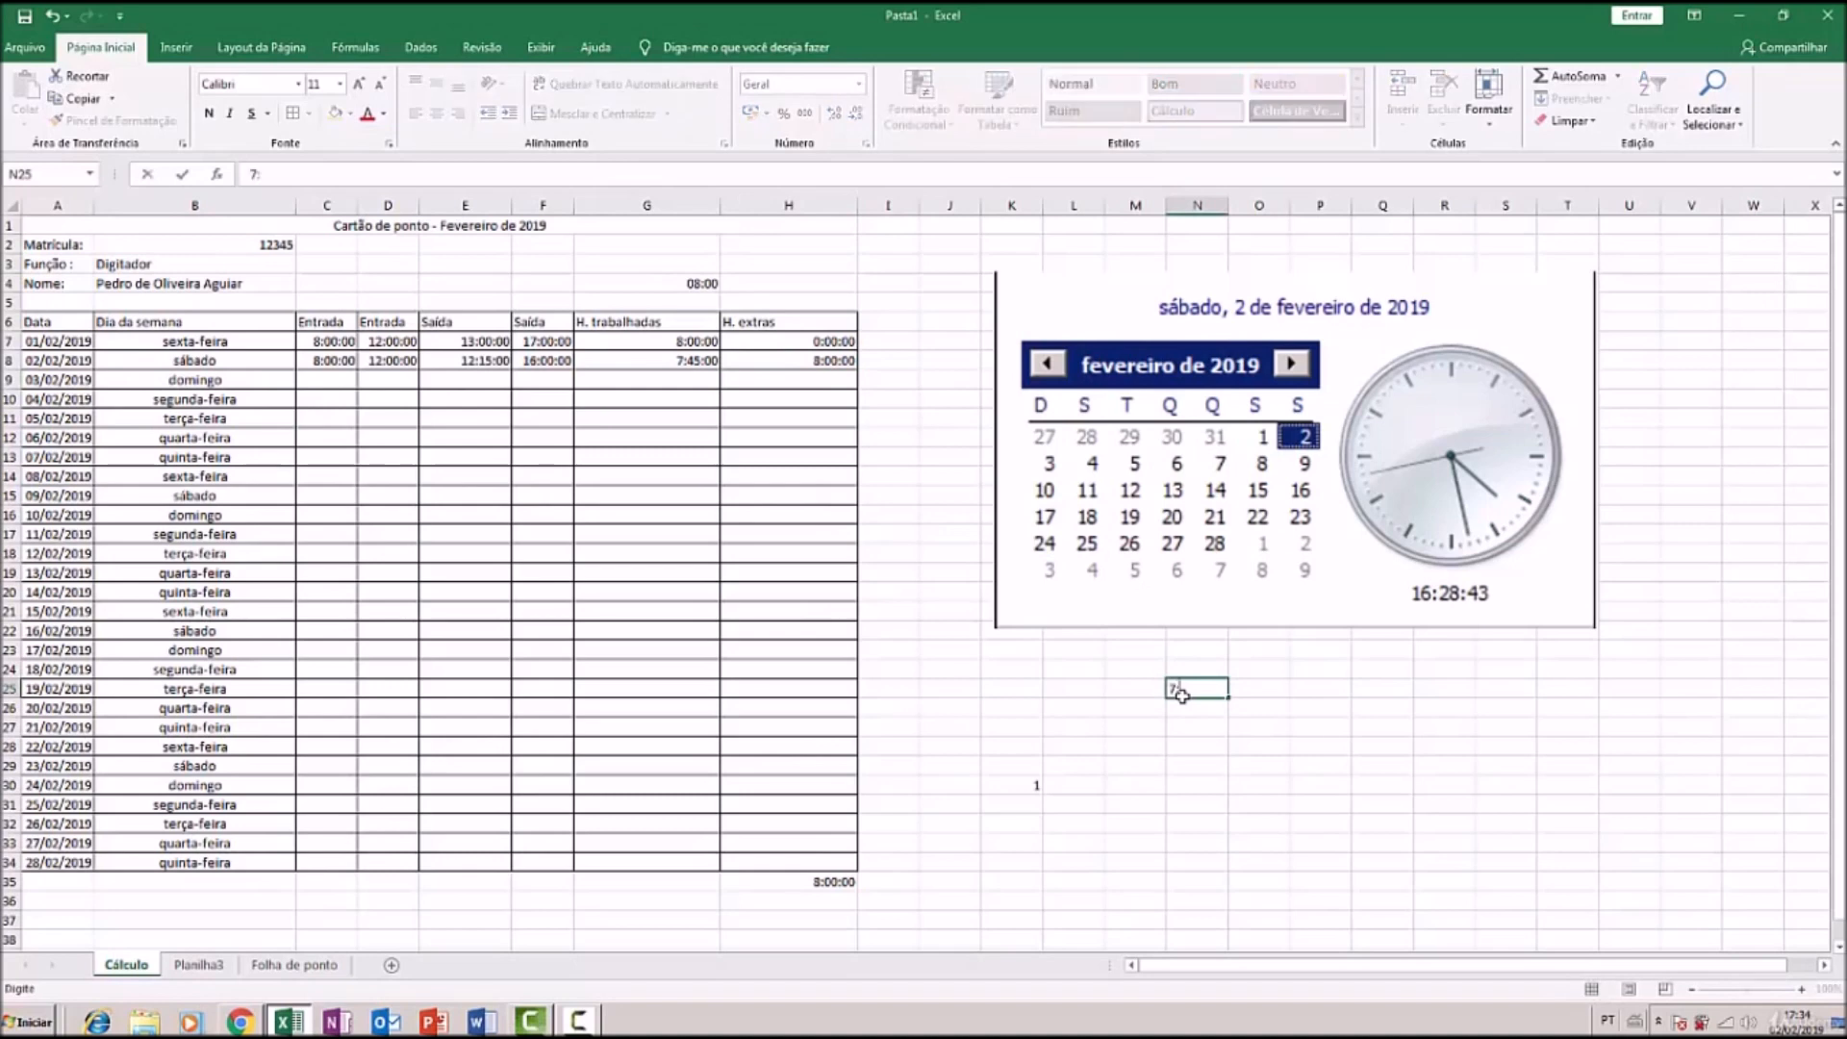
text(:45)
click(1266, 685)
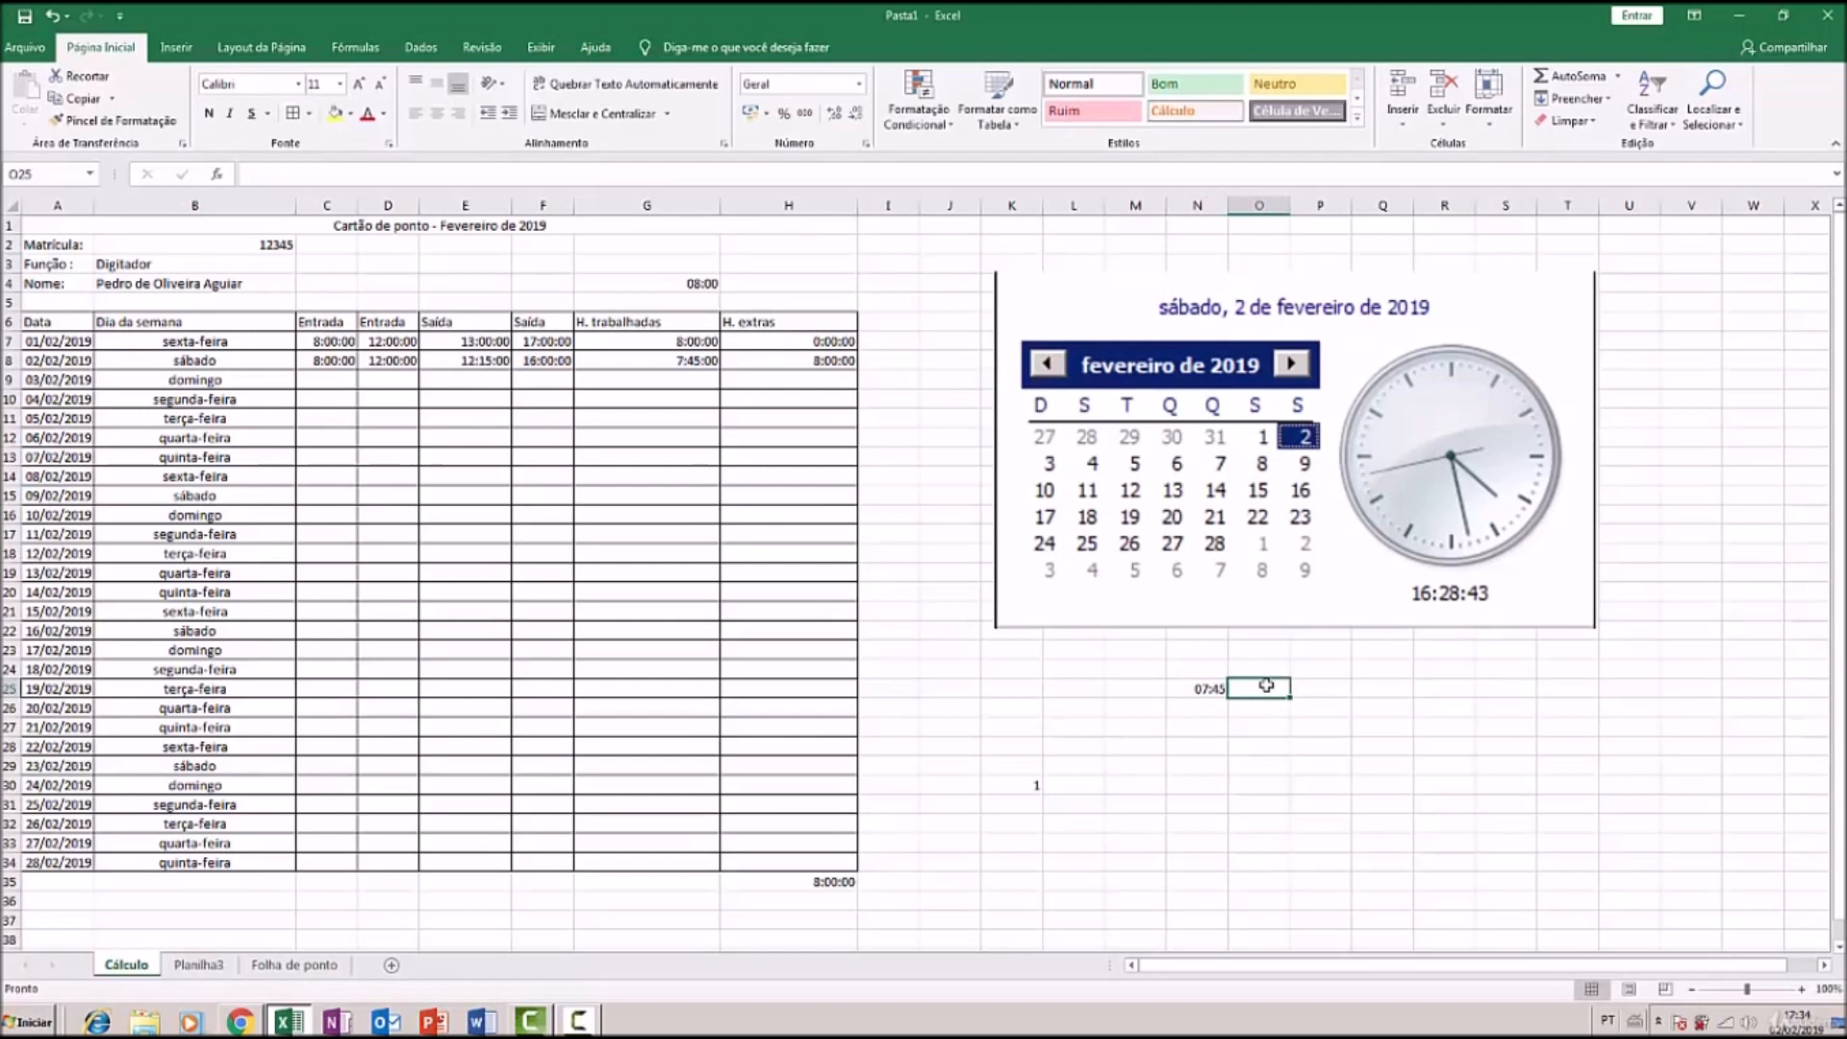
text(08:00)
key(Return)
Subtract the shorter sample time from the longer one in O26 with =O25-N25
text(=)
click(1255, 686)
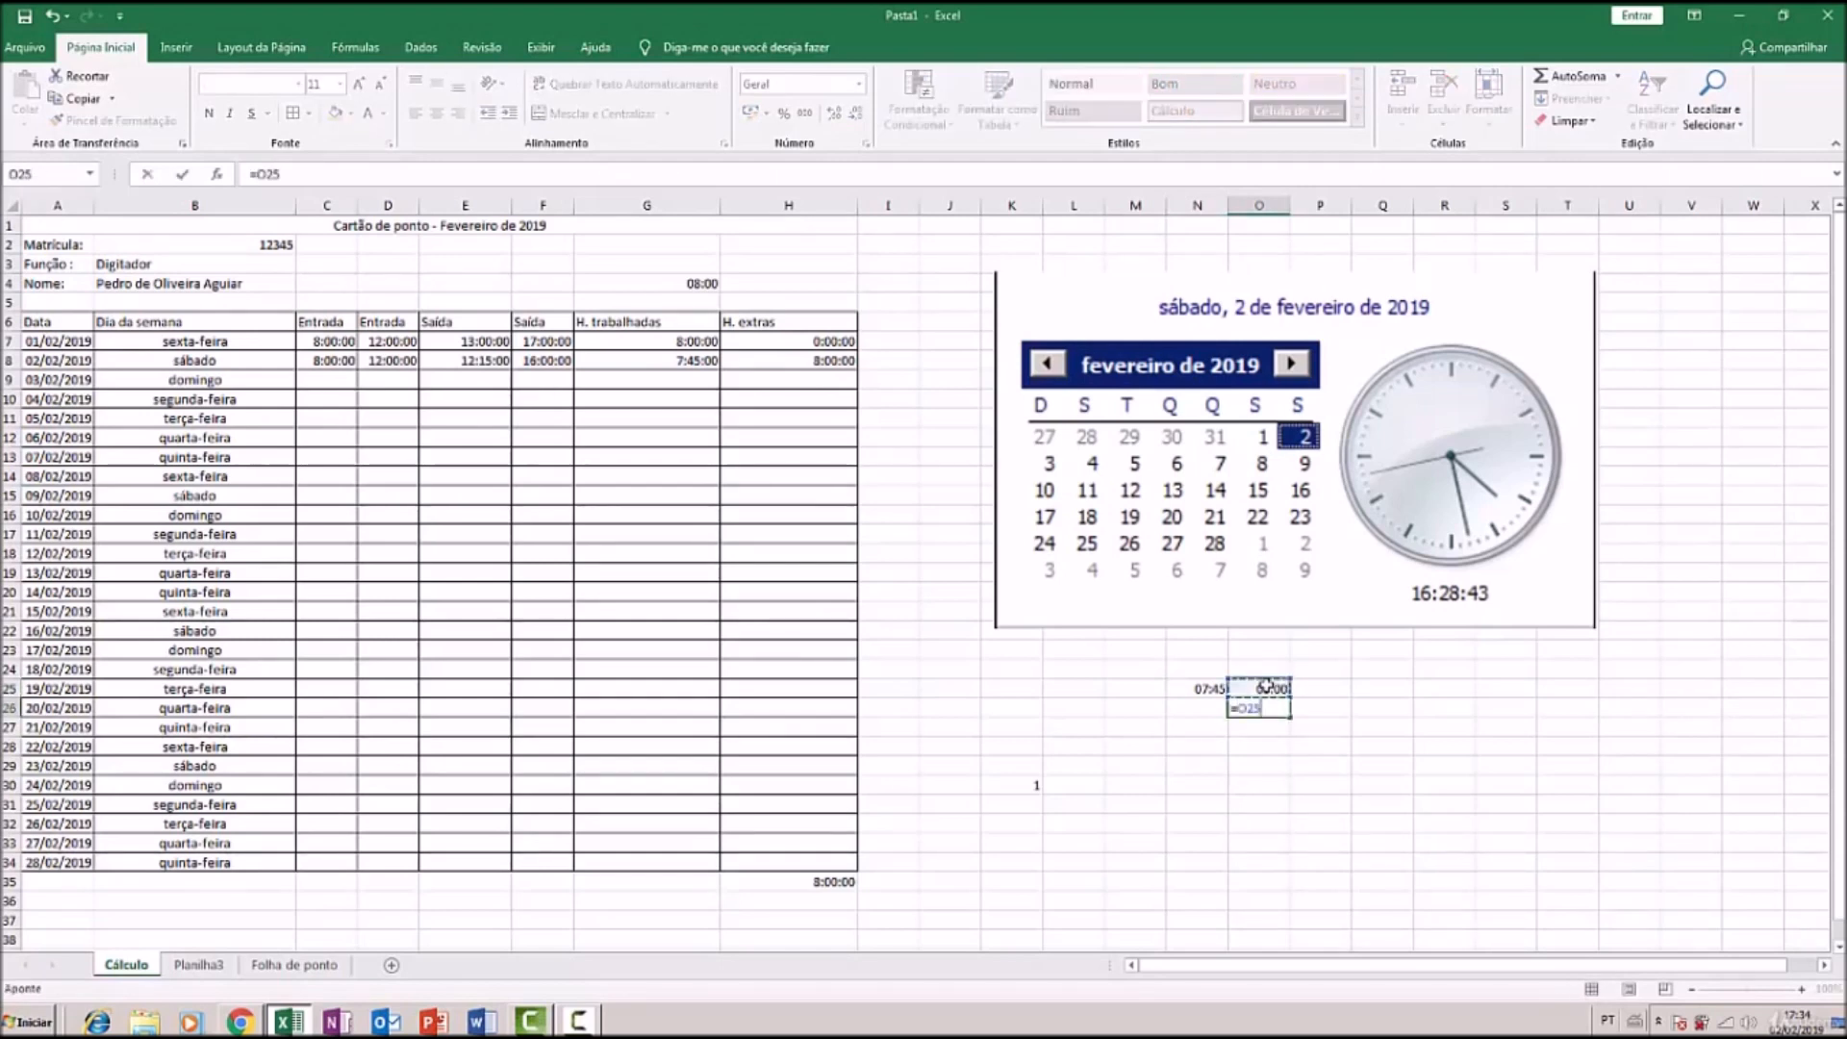
text(-)
click(1203, 689)
key(Return)
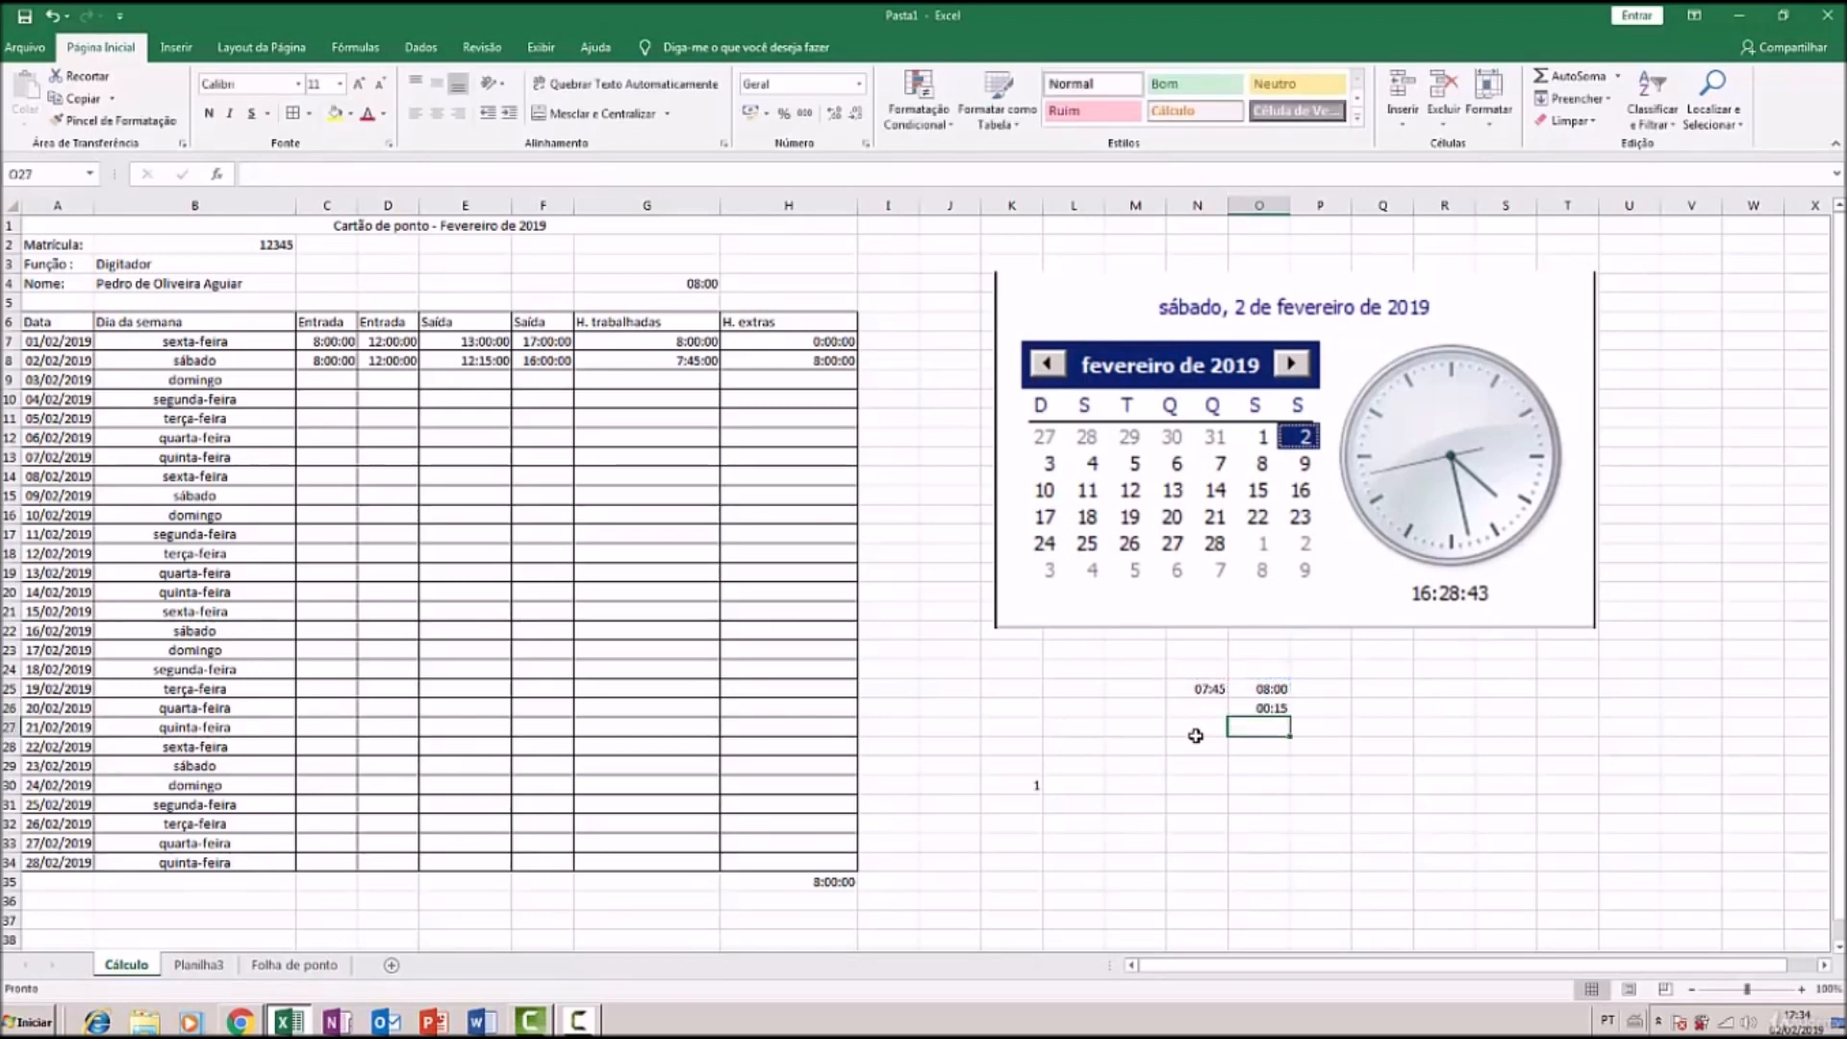
Subtract the sample times in reverse order in N27 with =N25-O25
click(1196, 736)
text(=)
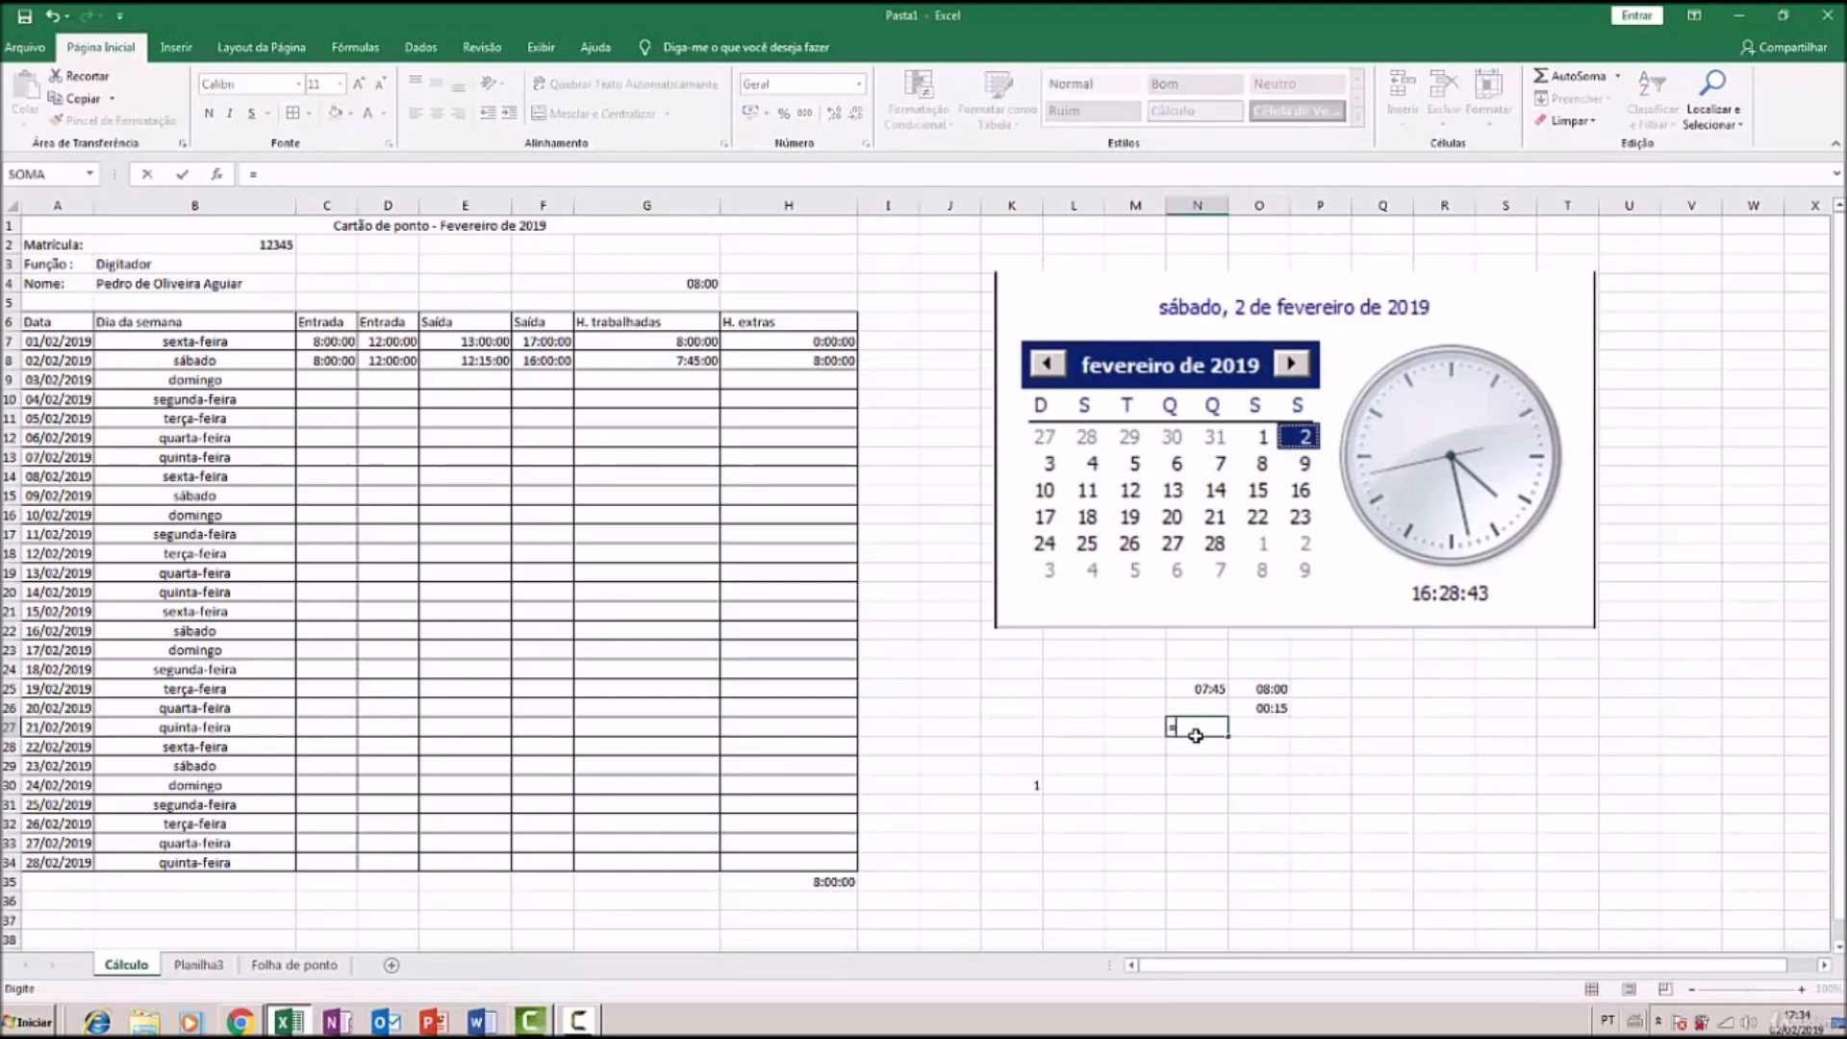
click(1200, 685)
text(-)
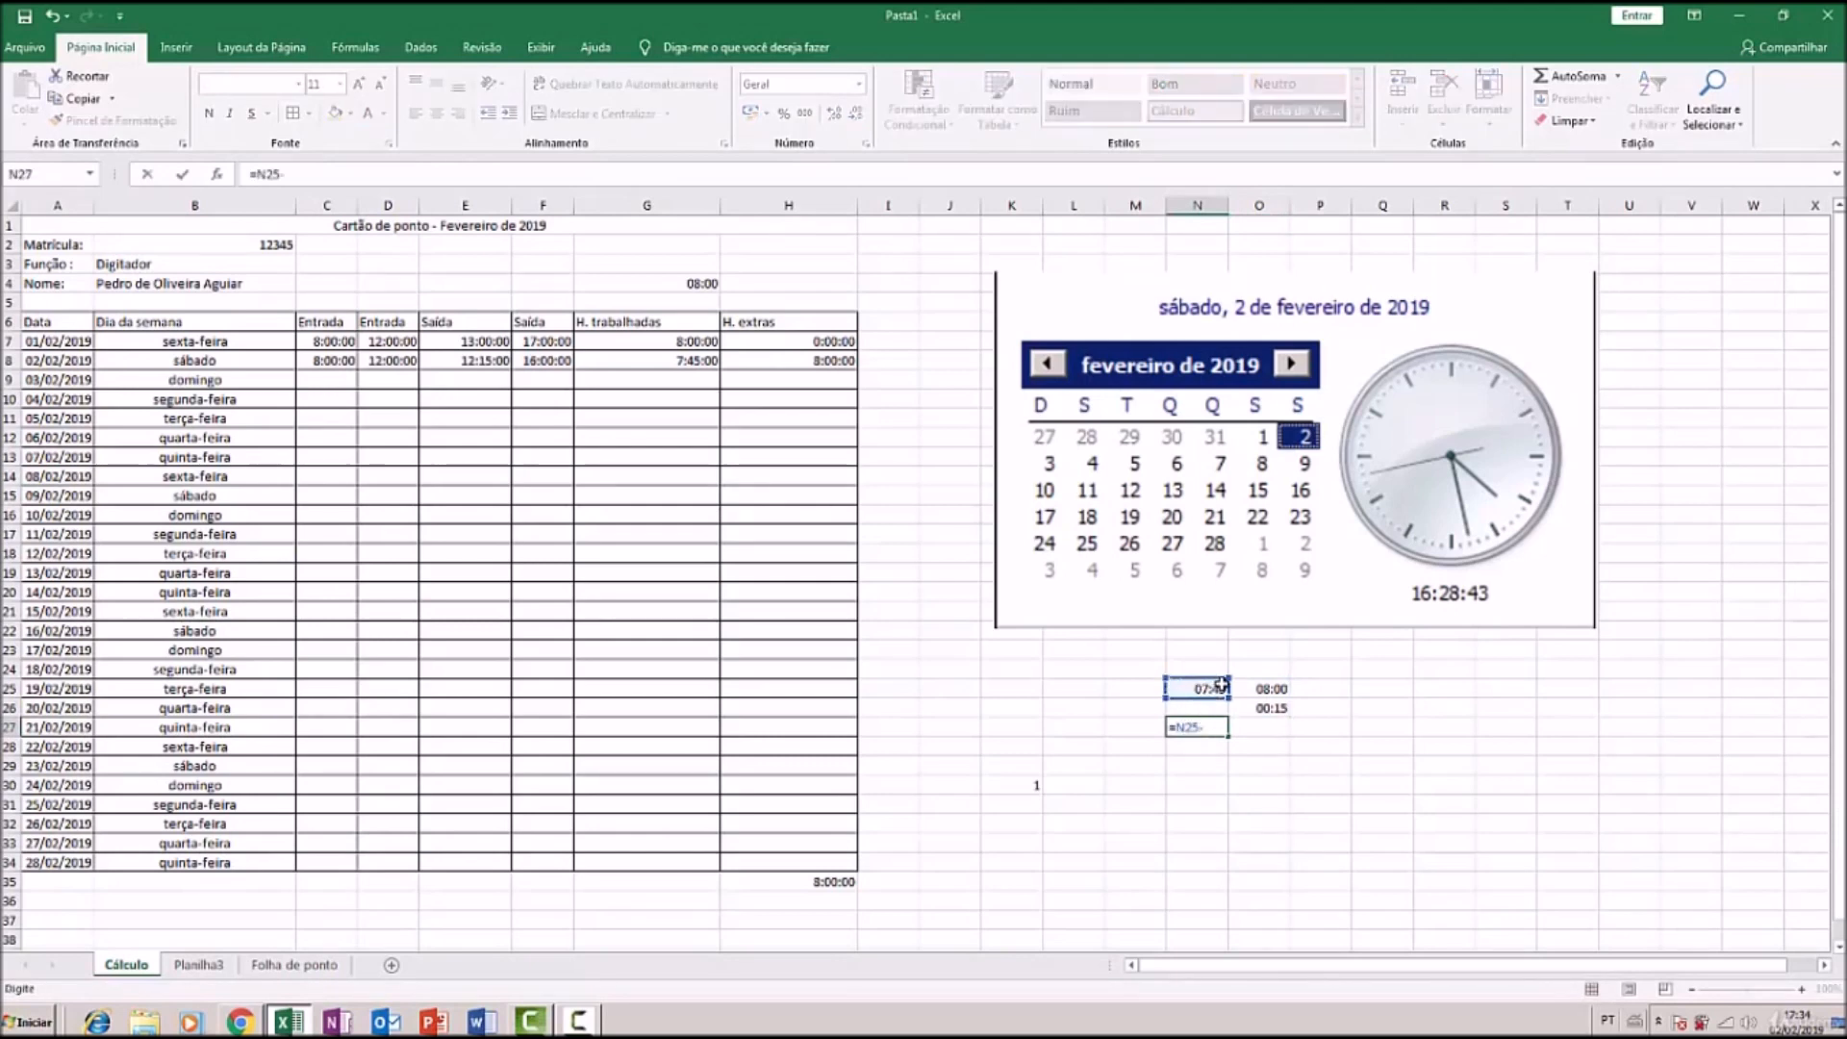
click(1259, 689)
key(Return)
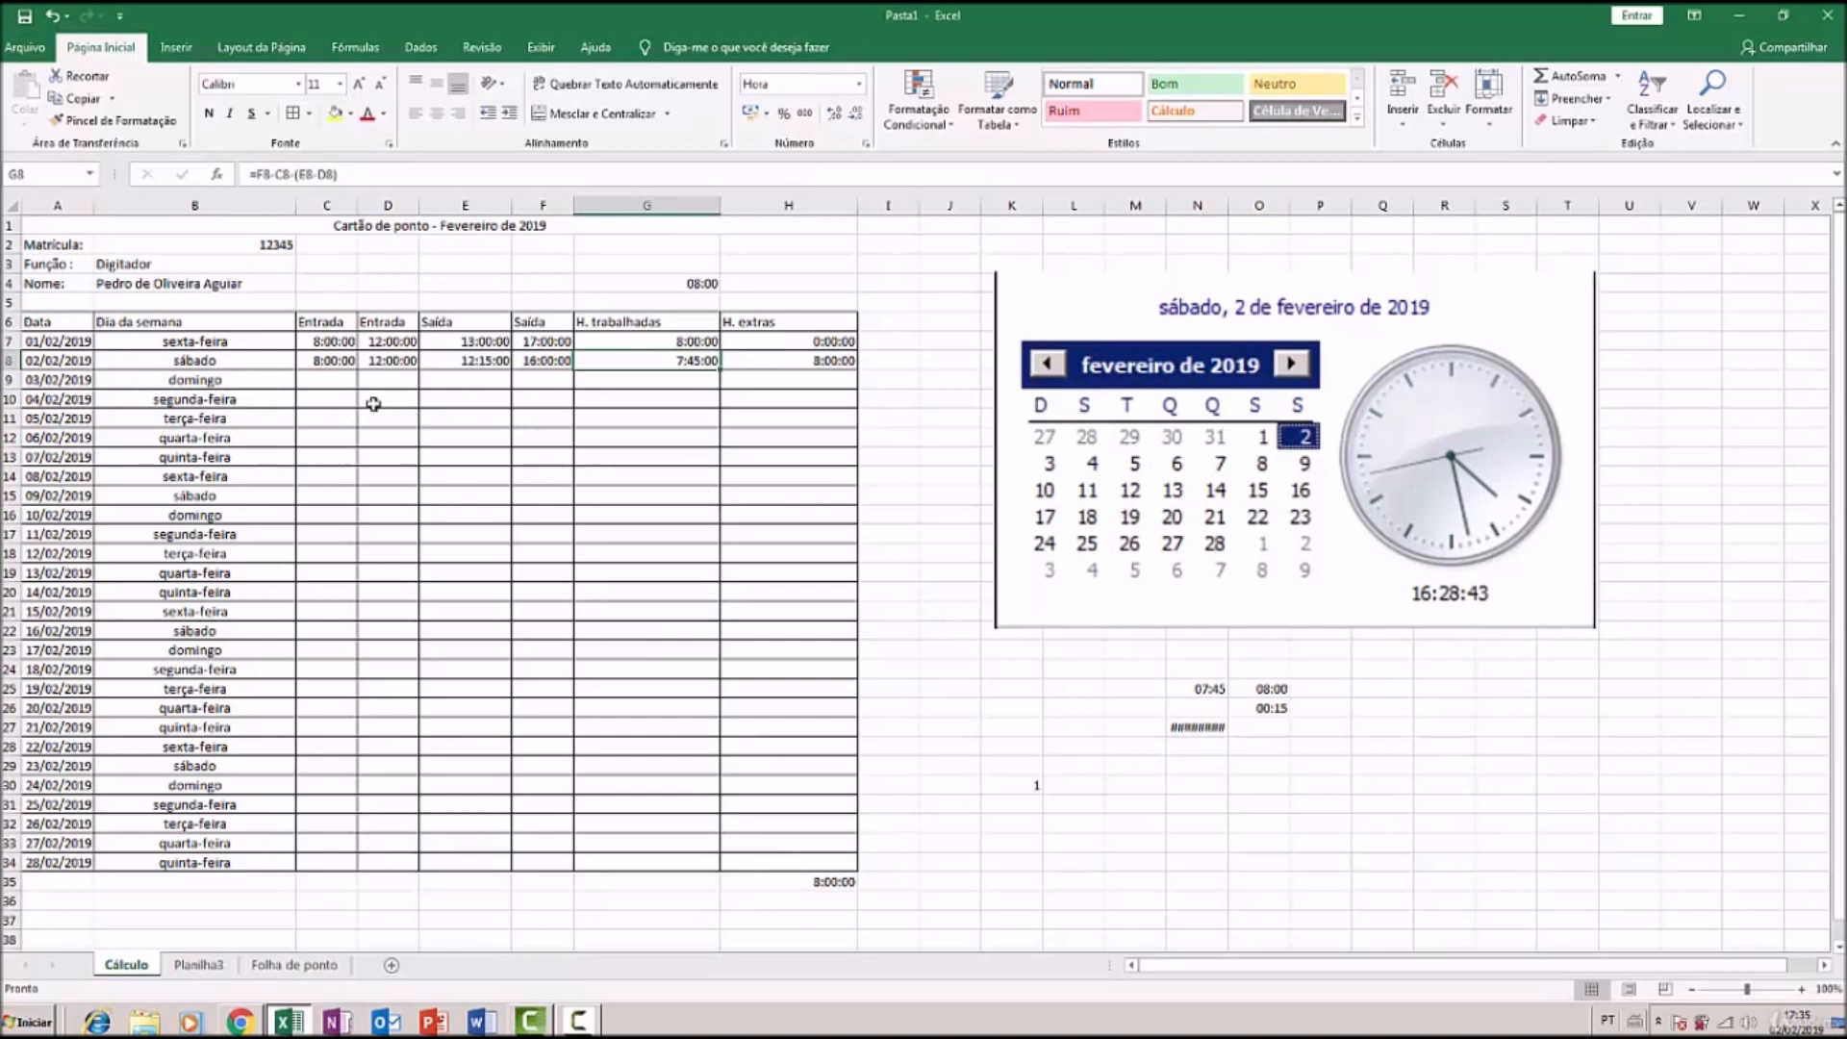
Enter the 03/02/2019 times in C9:F9 as 08:00, 12:15, 13:00 and 19:00
click(332, 380)
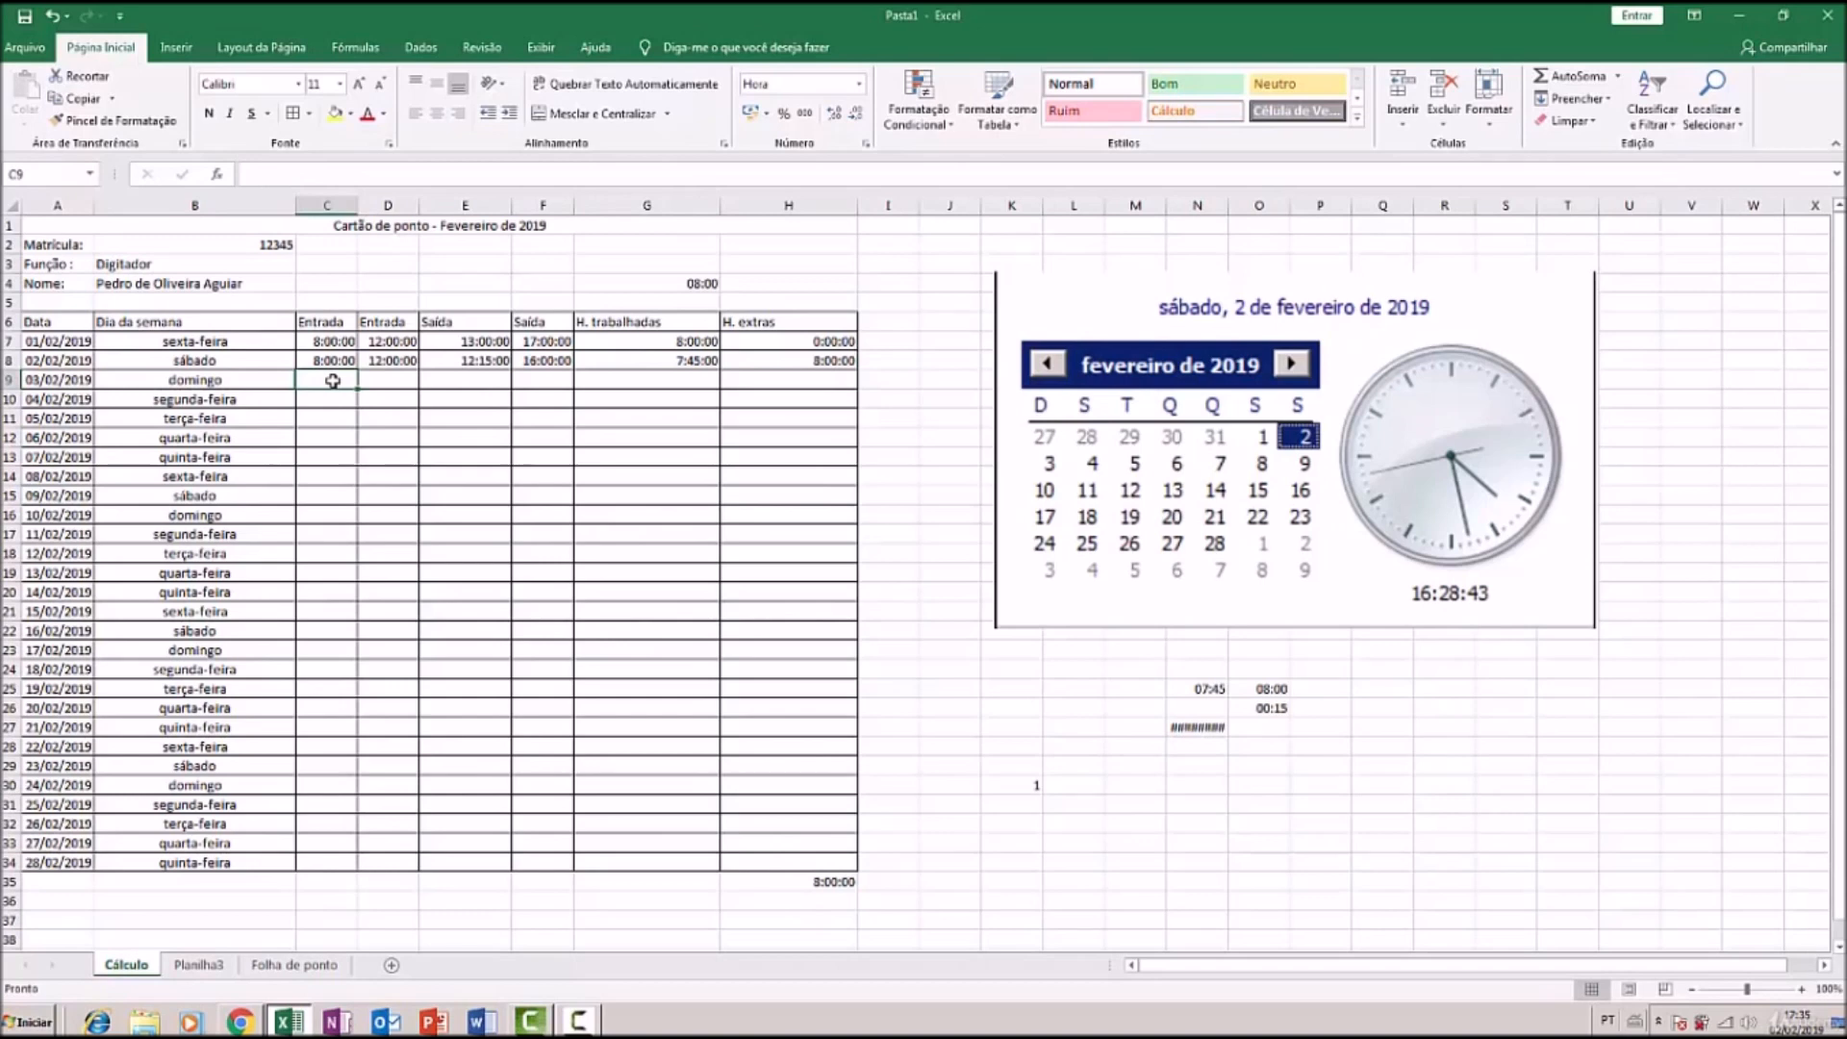
text(08:00)
key(Tab)
text(12)
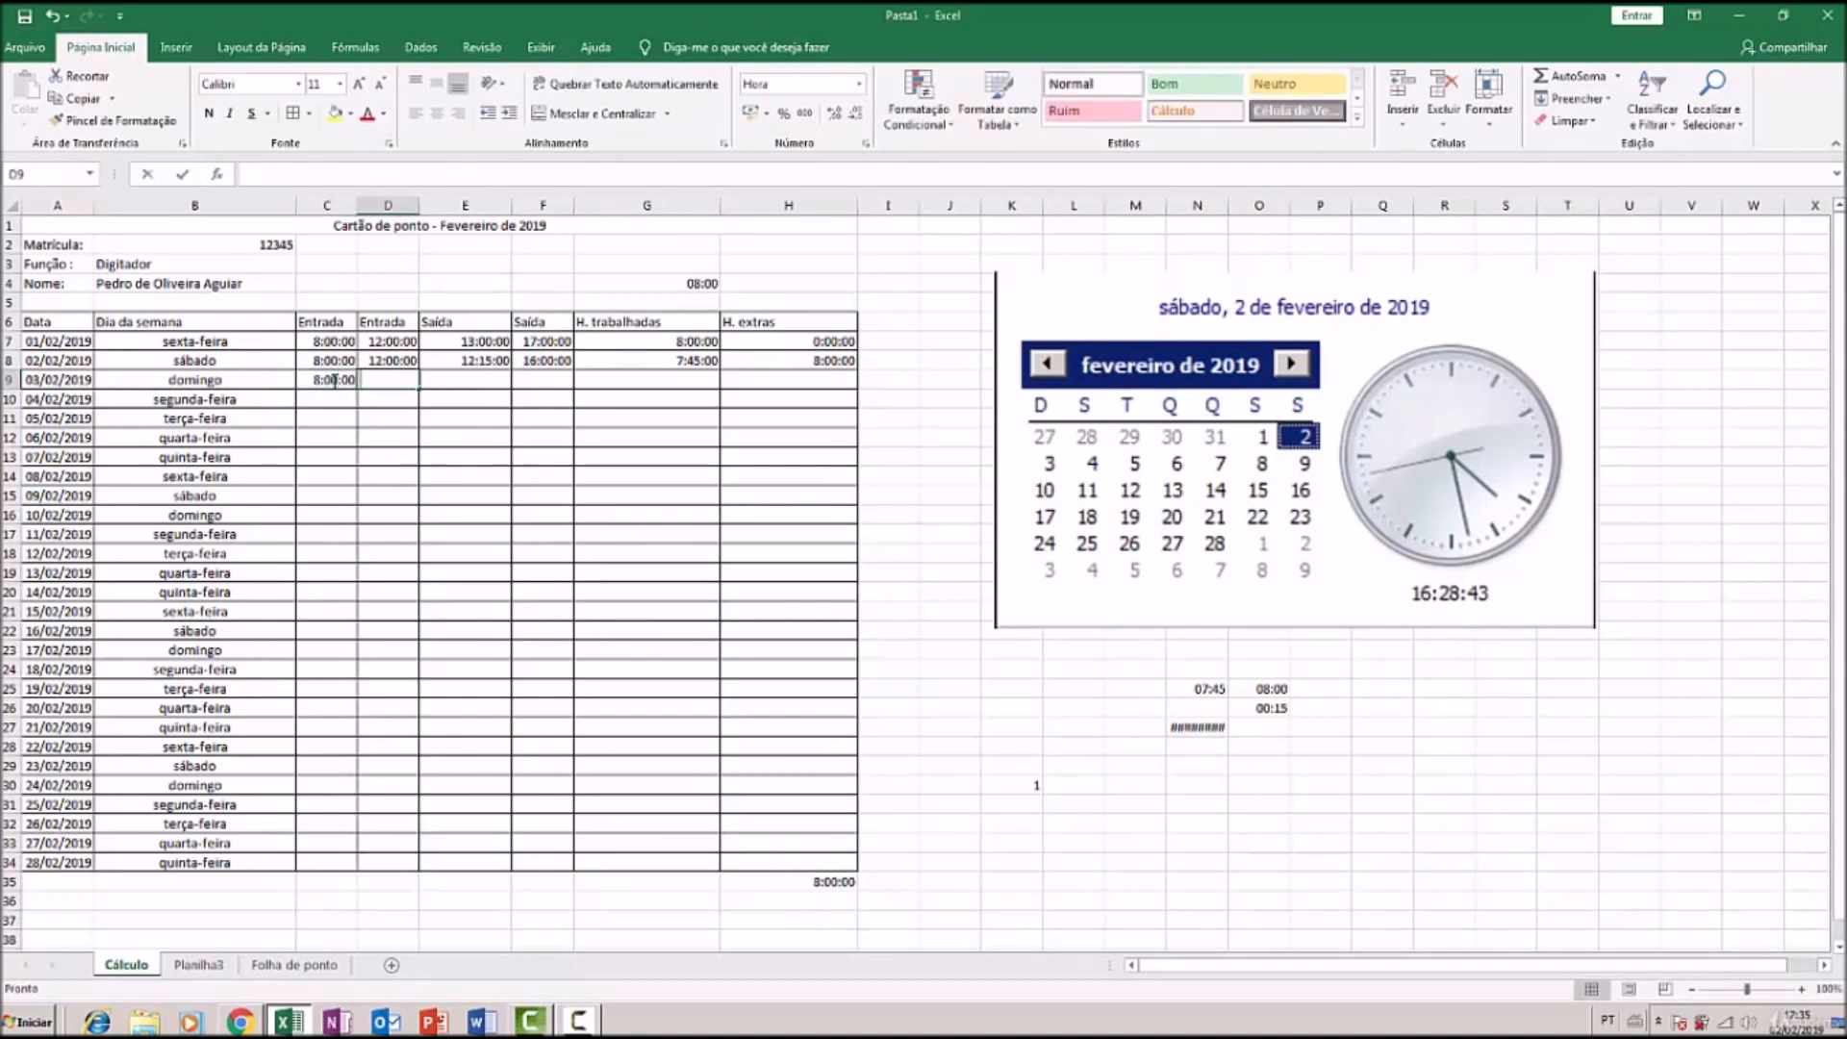
text(:15)
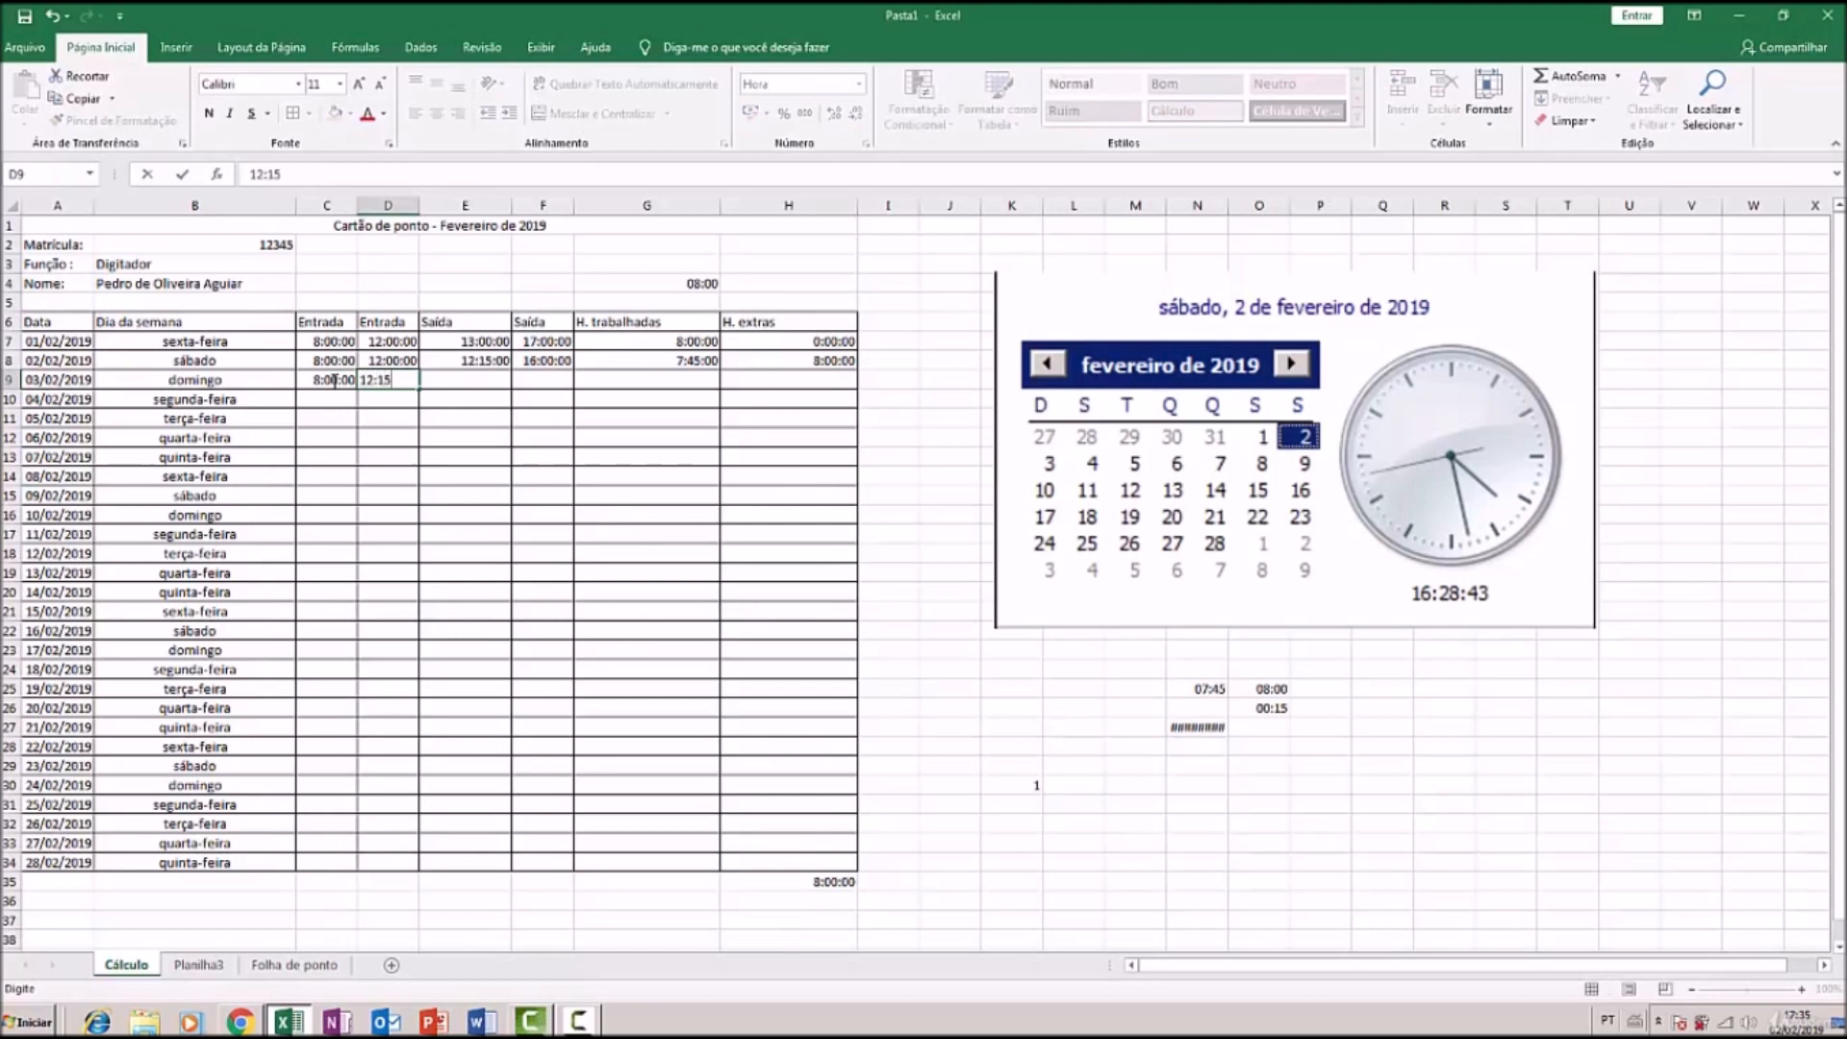
key(Tab)
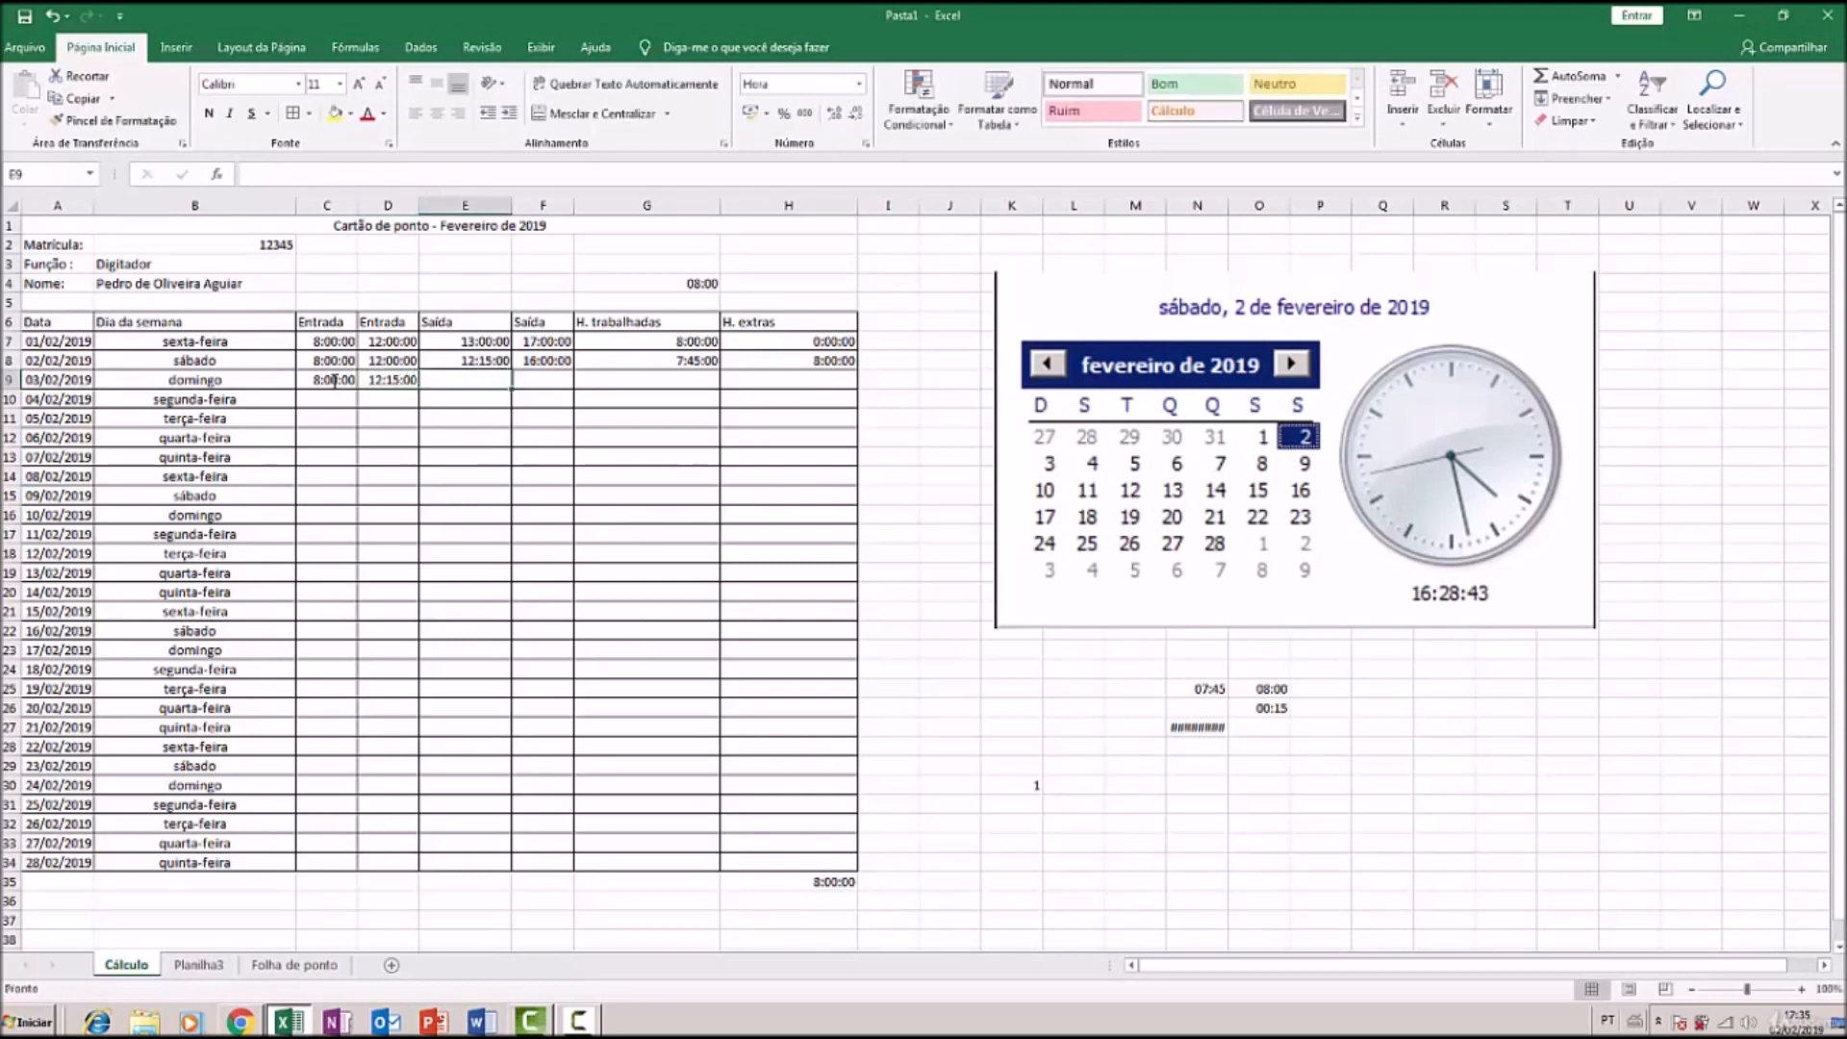
text(1)
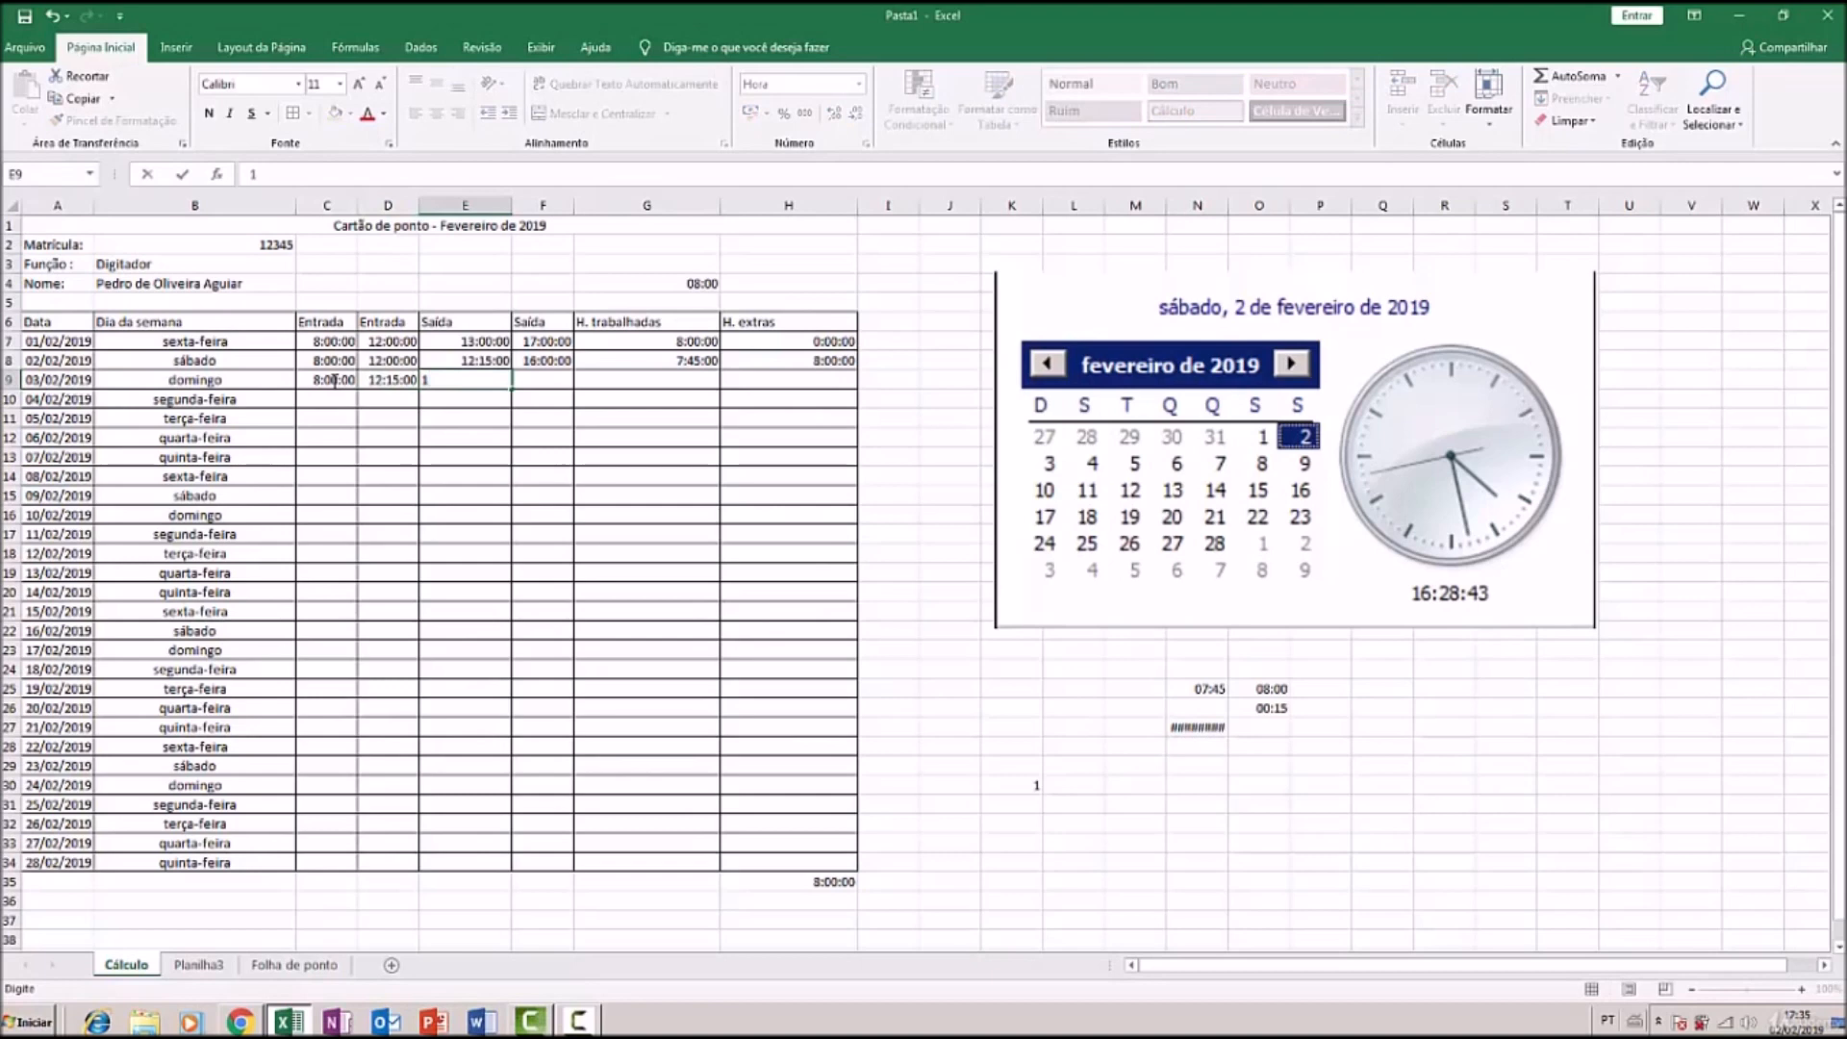
text(3:00)
key(Tab)
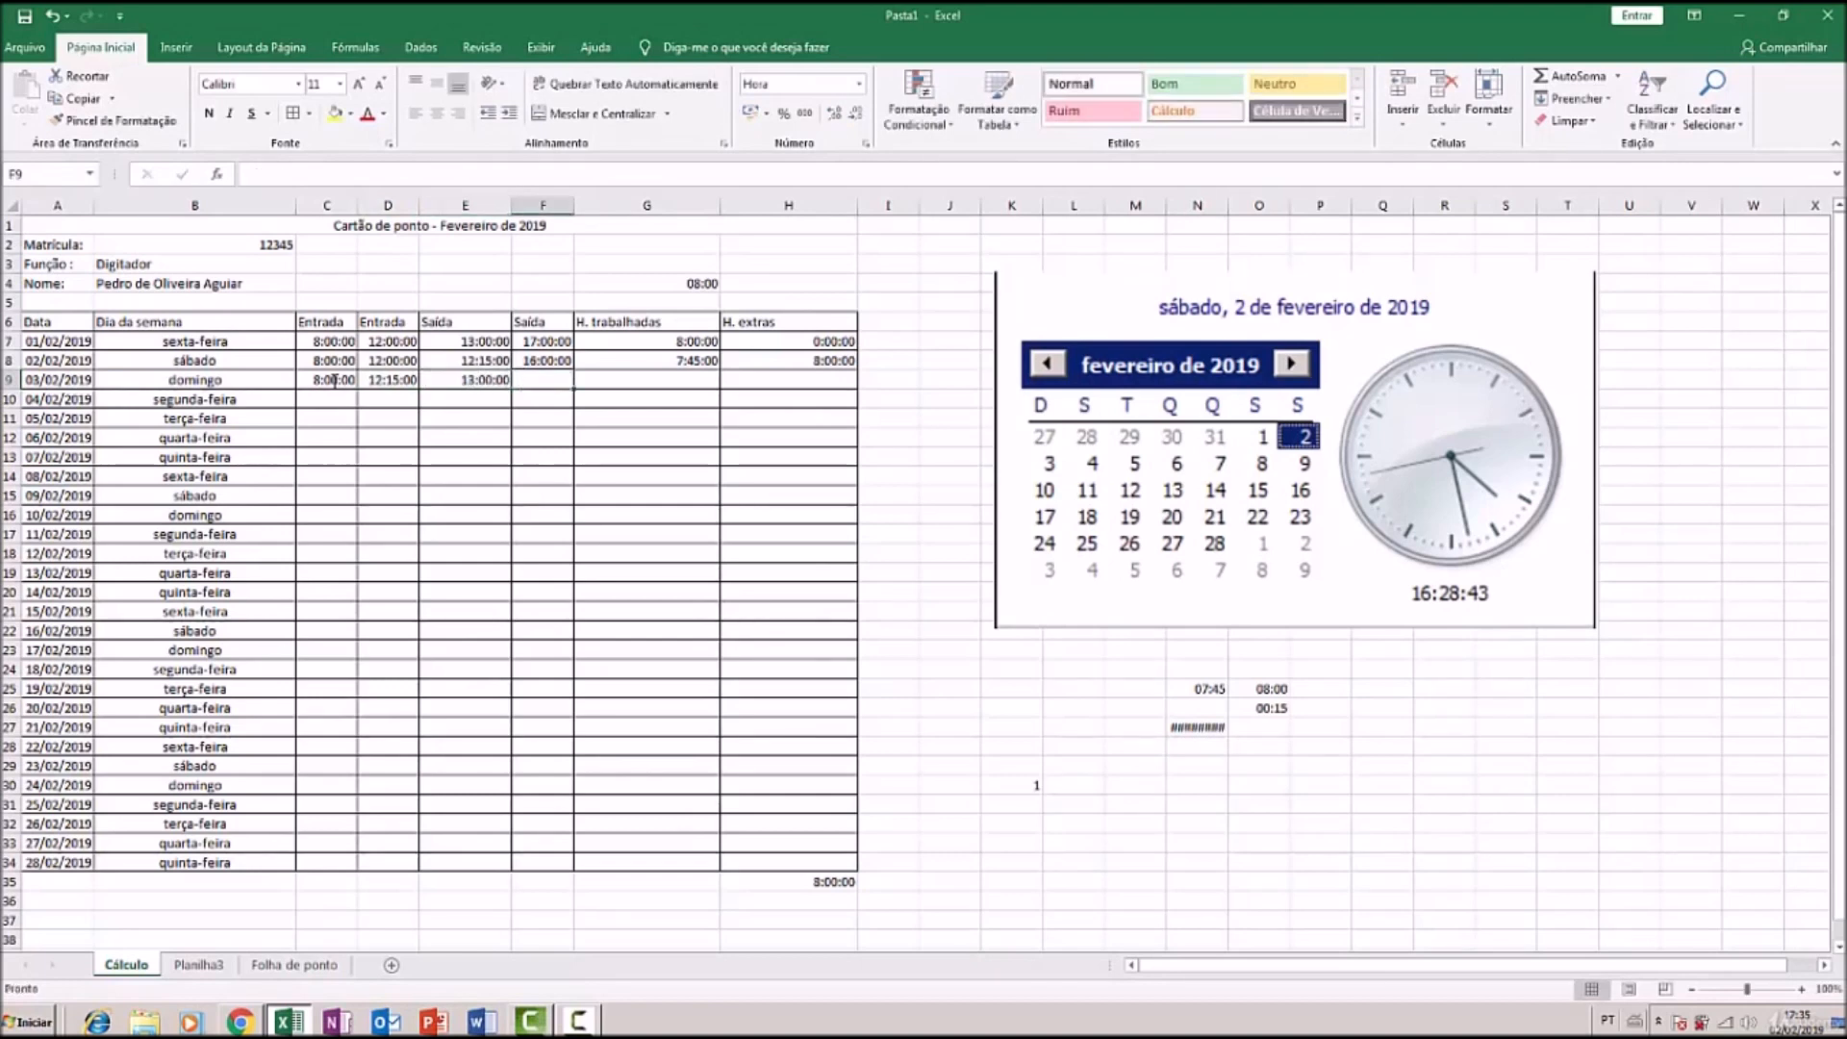
text(19:00)
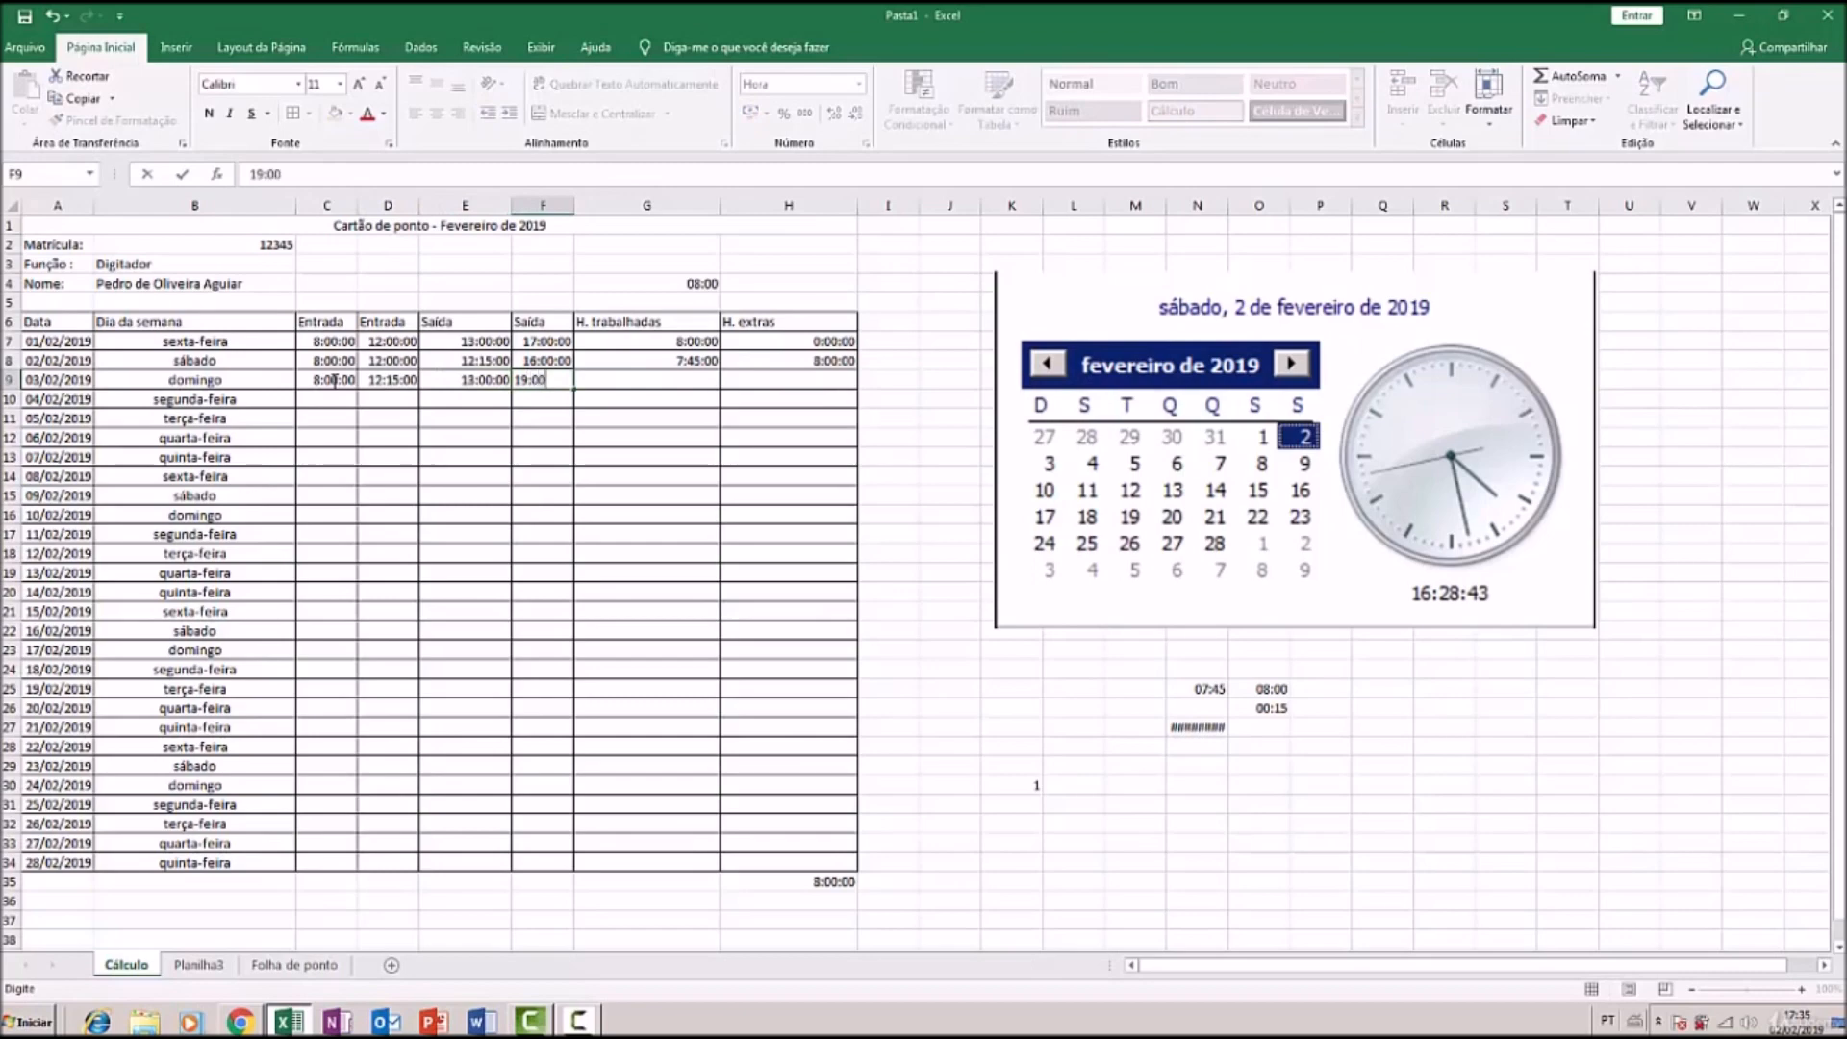
key(Return)
Fill the worked-hours formula from G8 down to G9 and check its references
scroll(461, 413, down, 1)
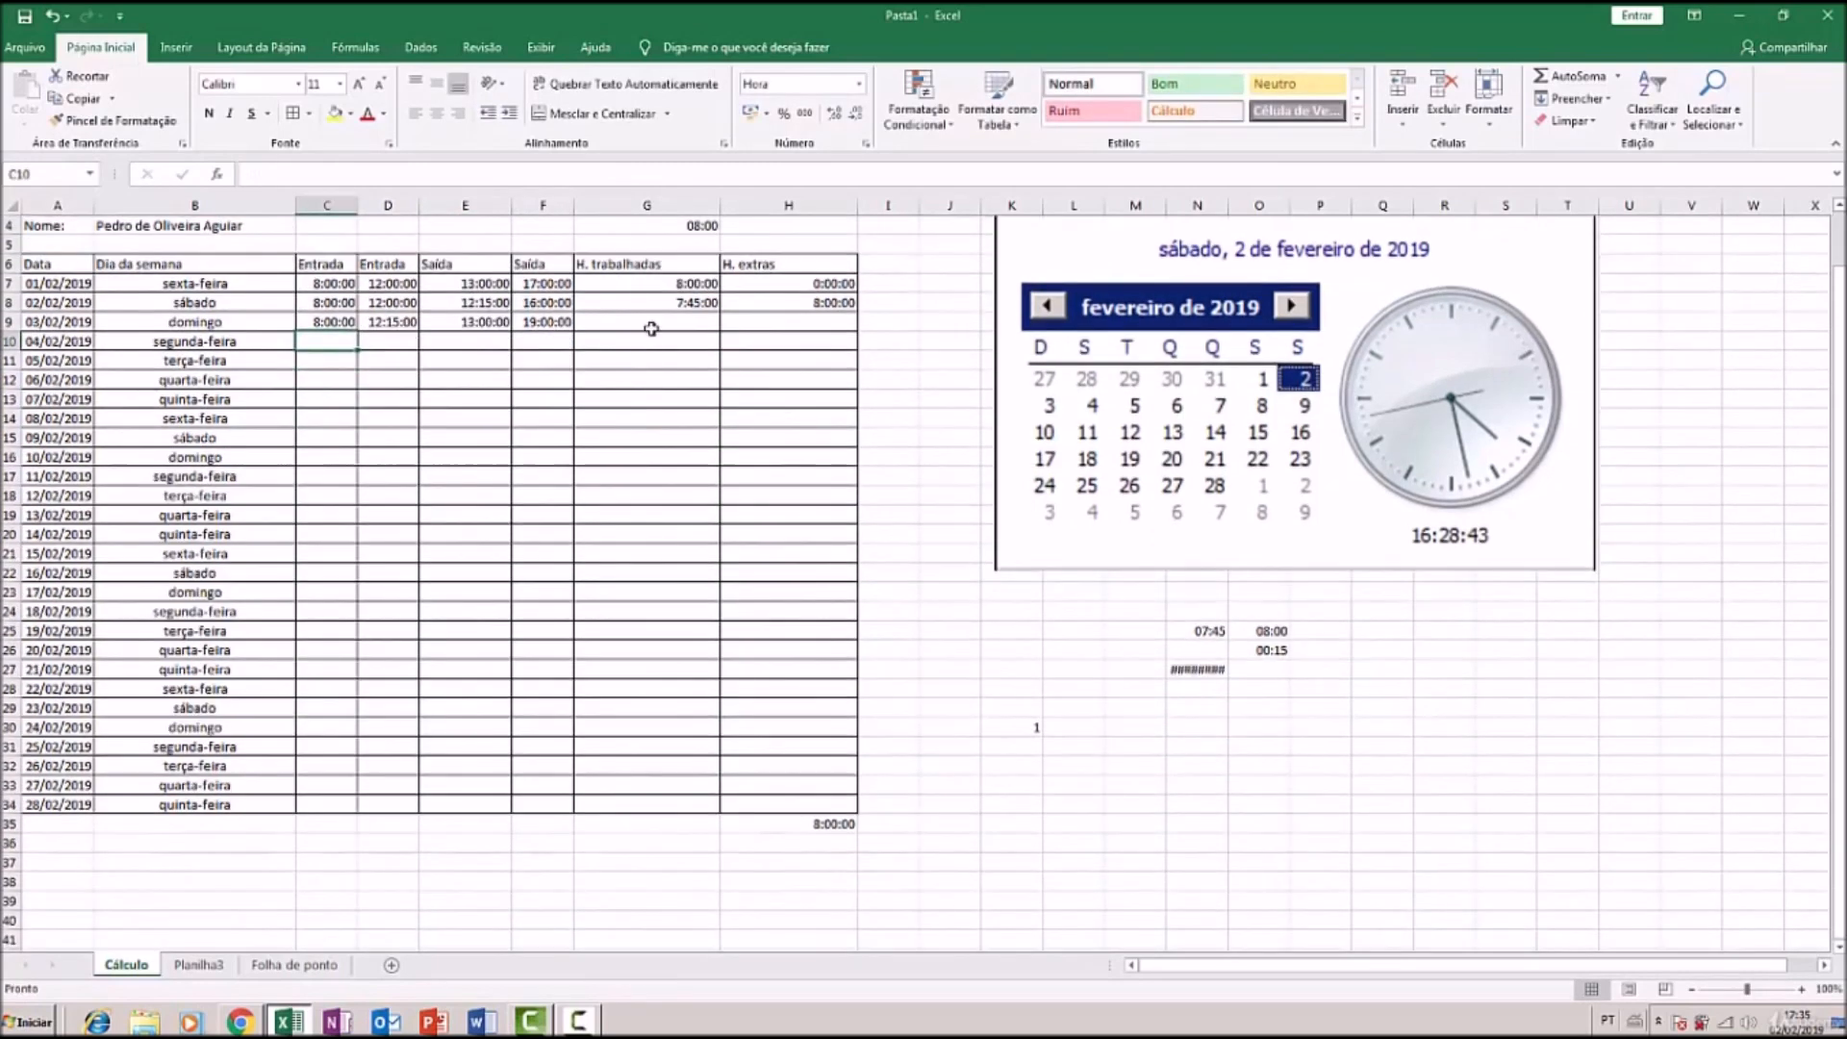
click(683, 306)
drag(720, 311, 721, 327)
double_click(704, 326)
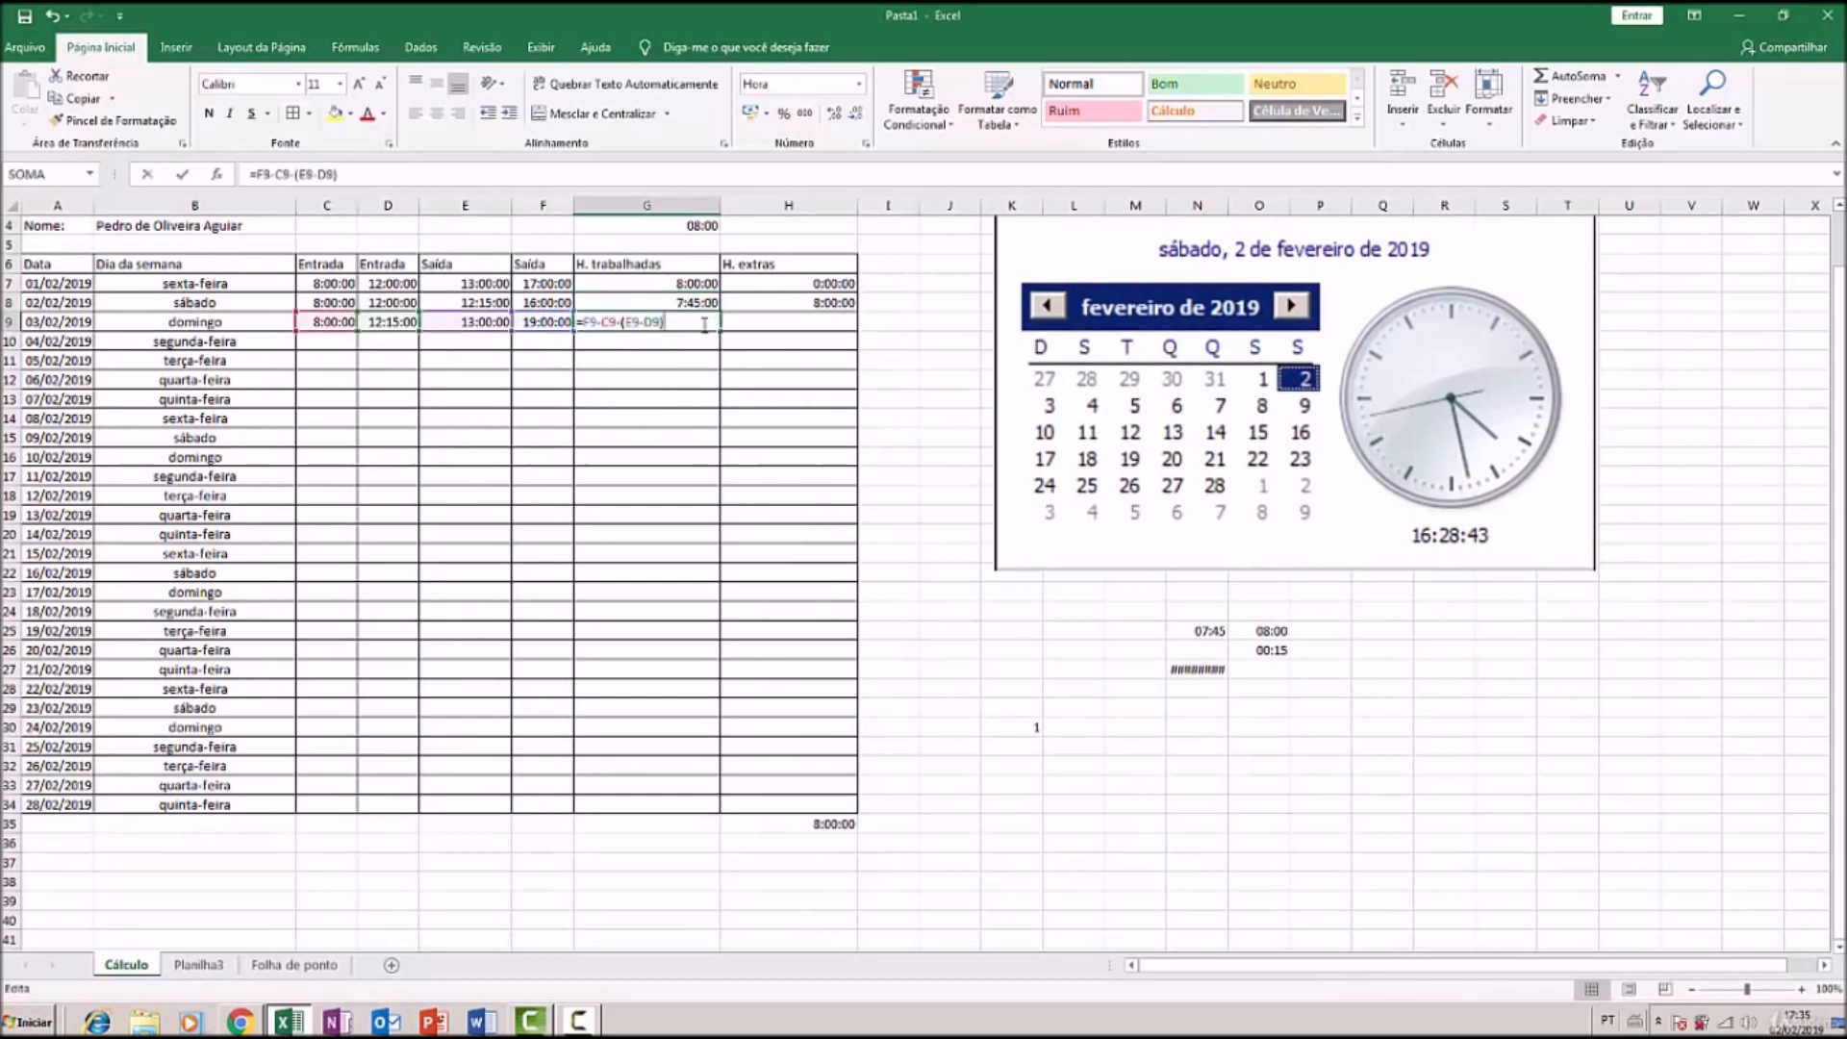
key(Return)
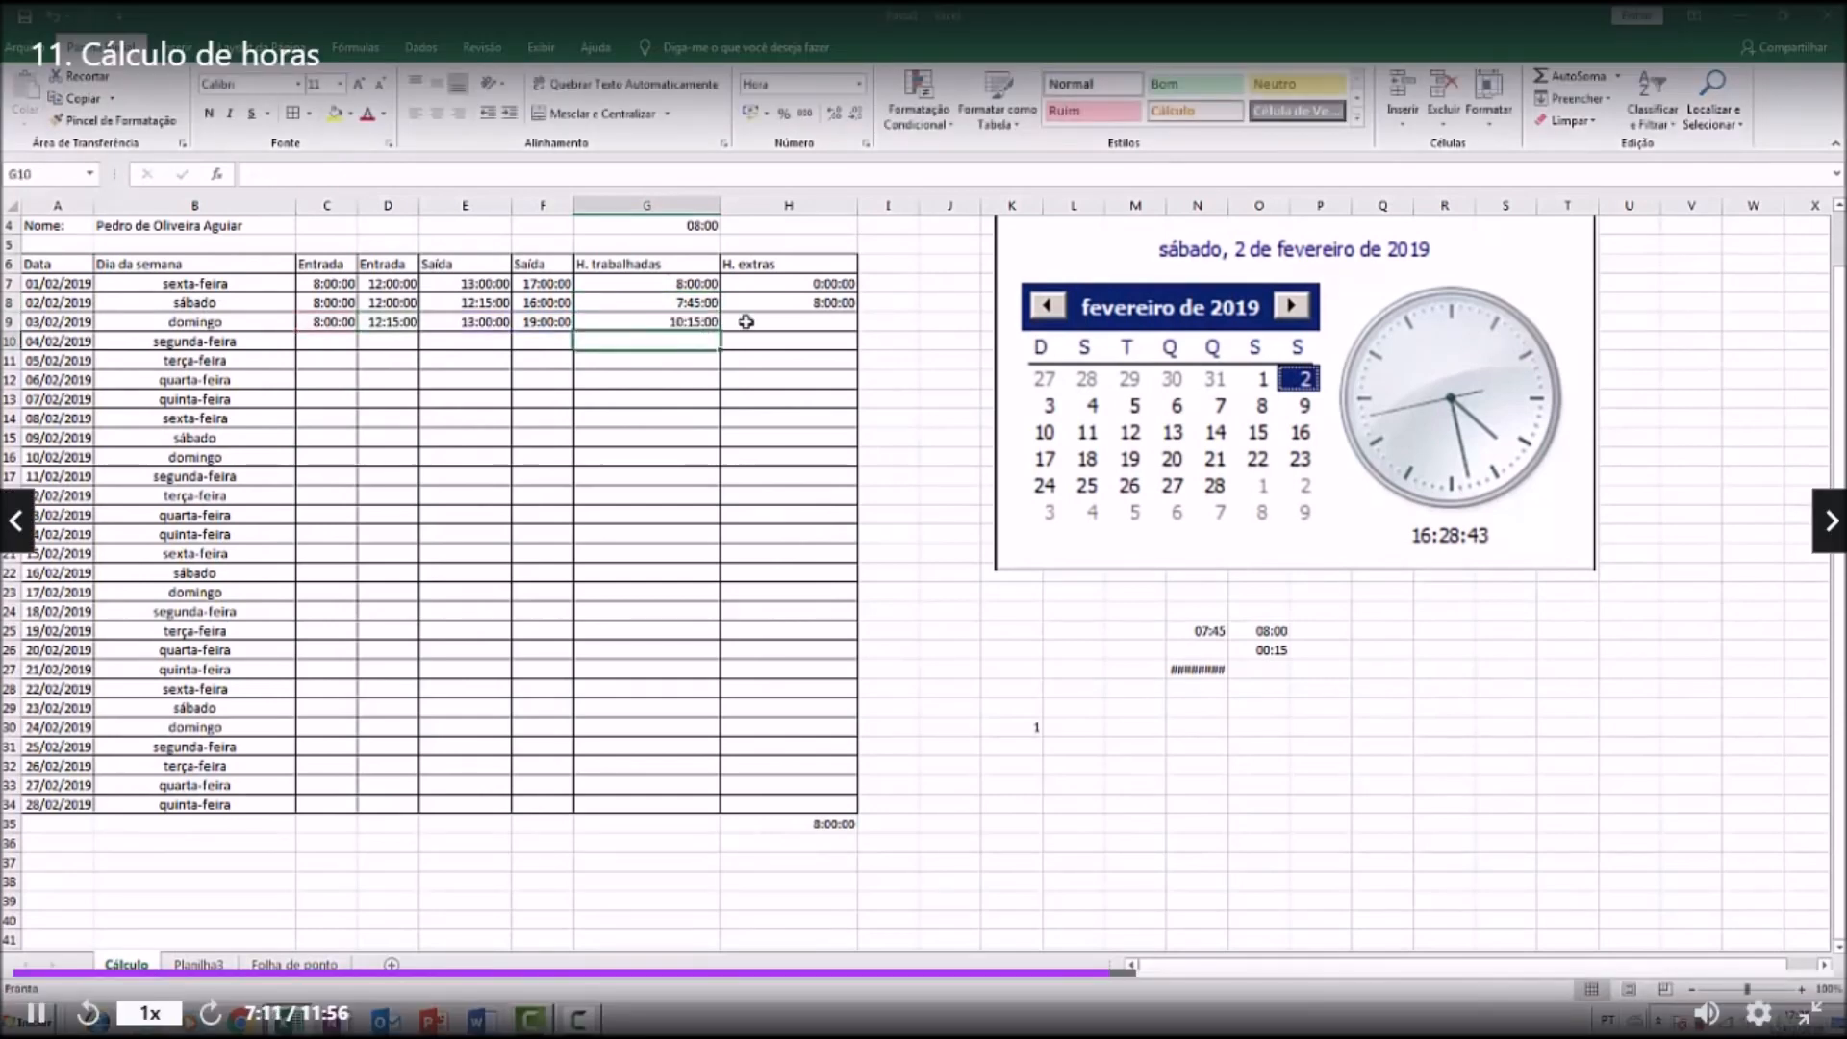
Fill the extra-hours formula from H8 down to H9
click(788, 303)
drag(854, 312, 853, 330)
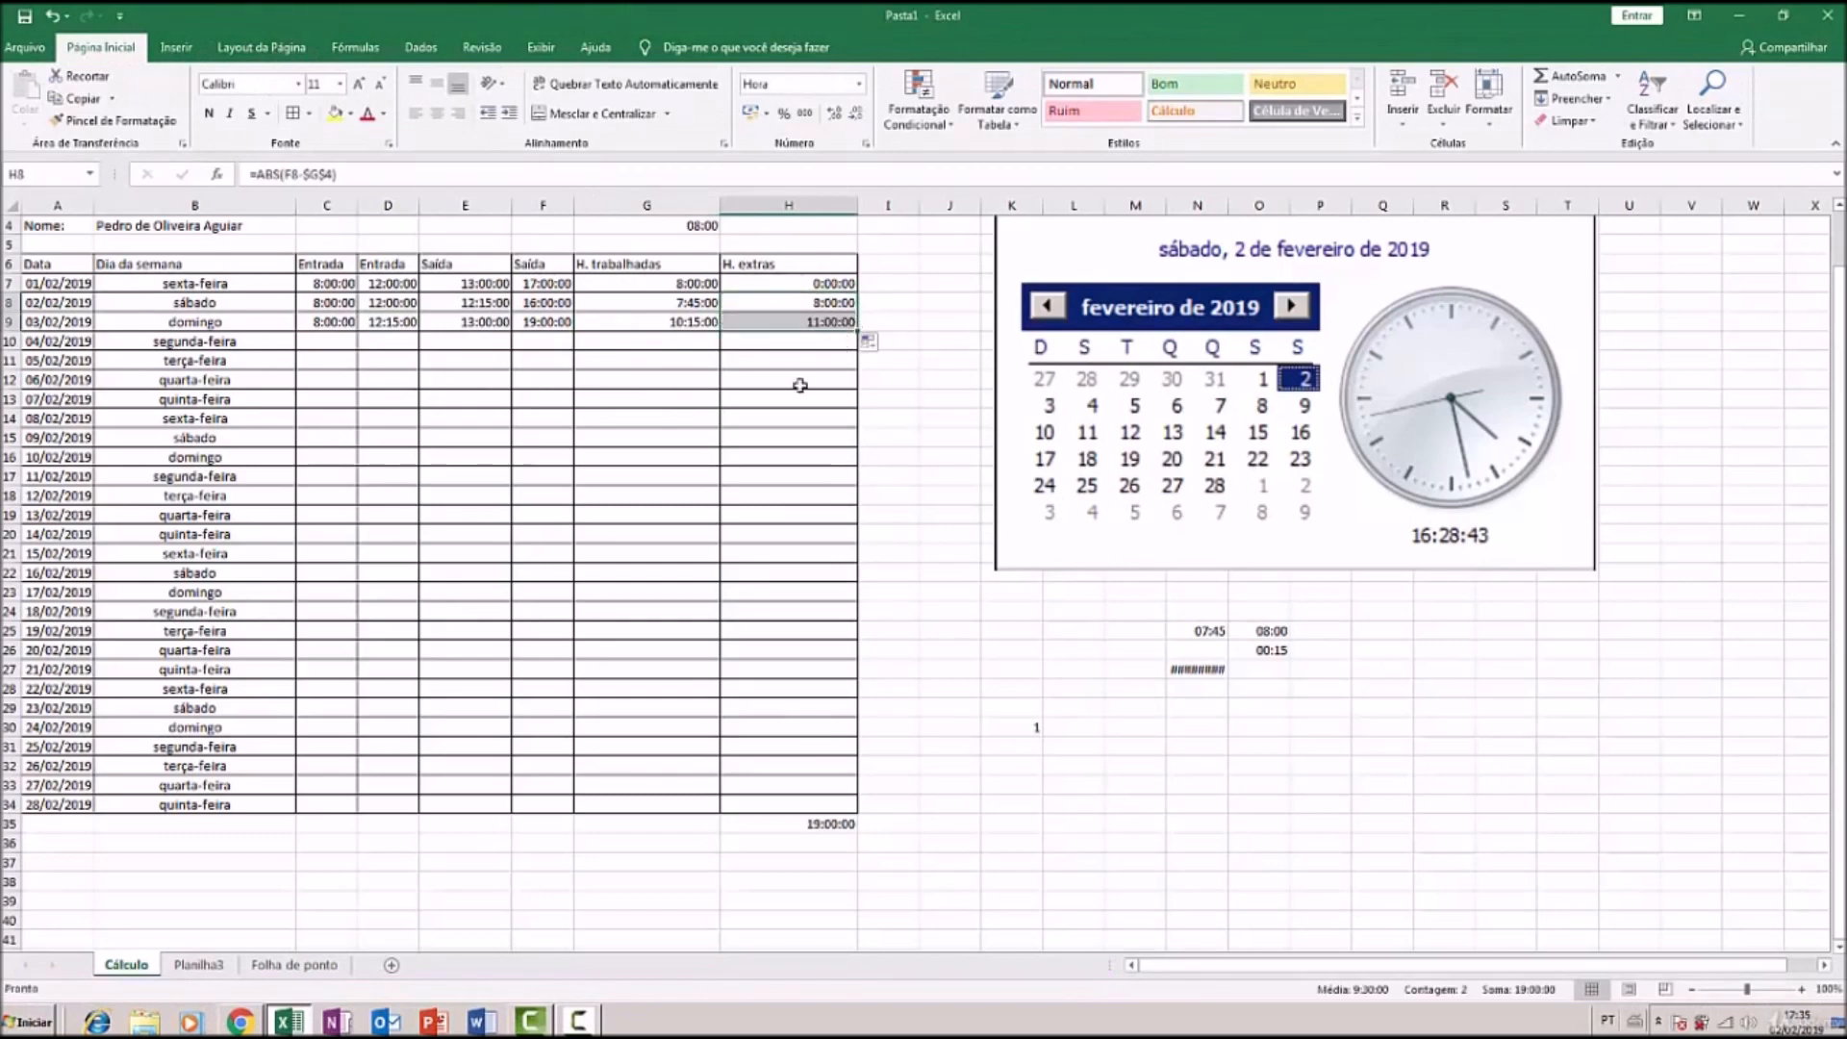
click(796, 382)
scroll(799, 385, up, 1)
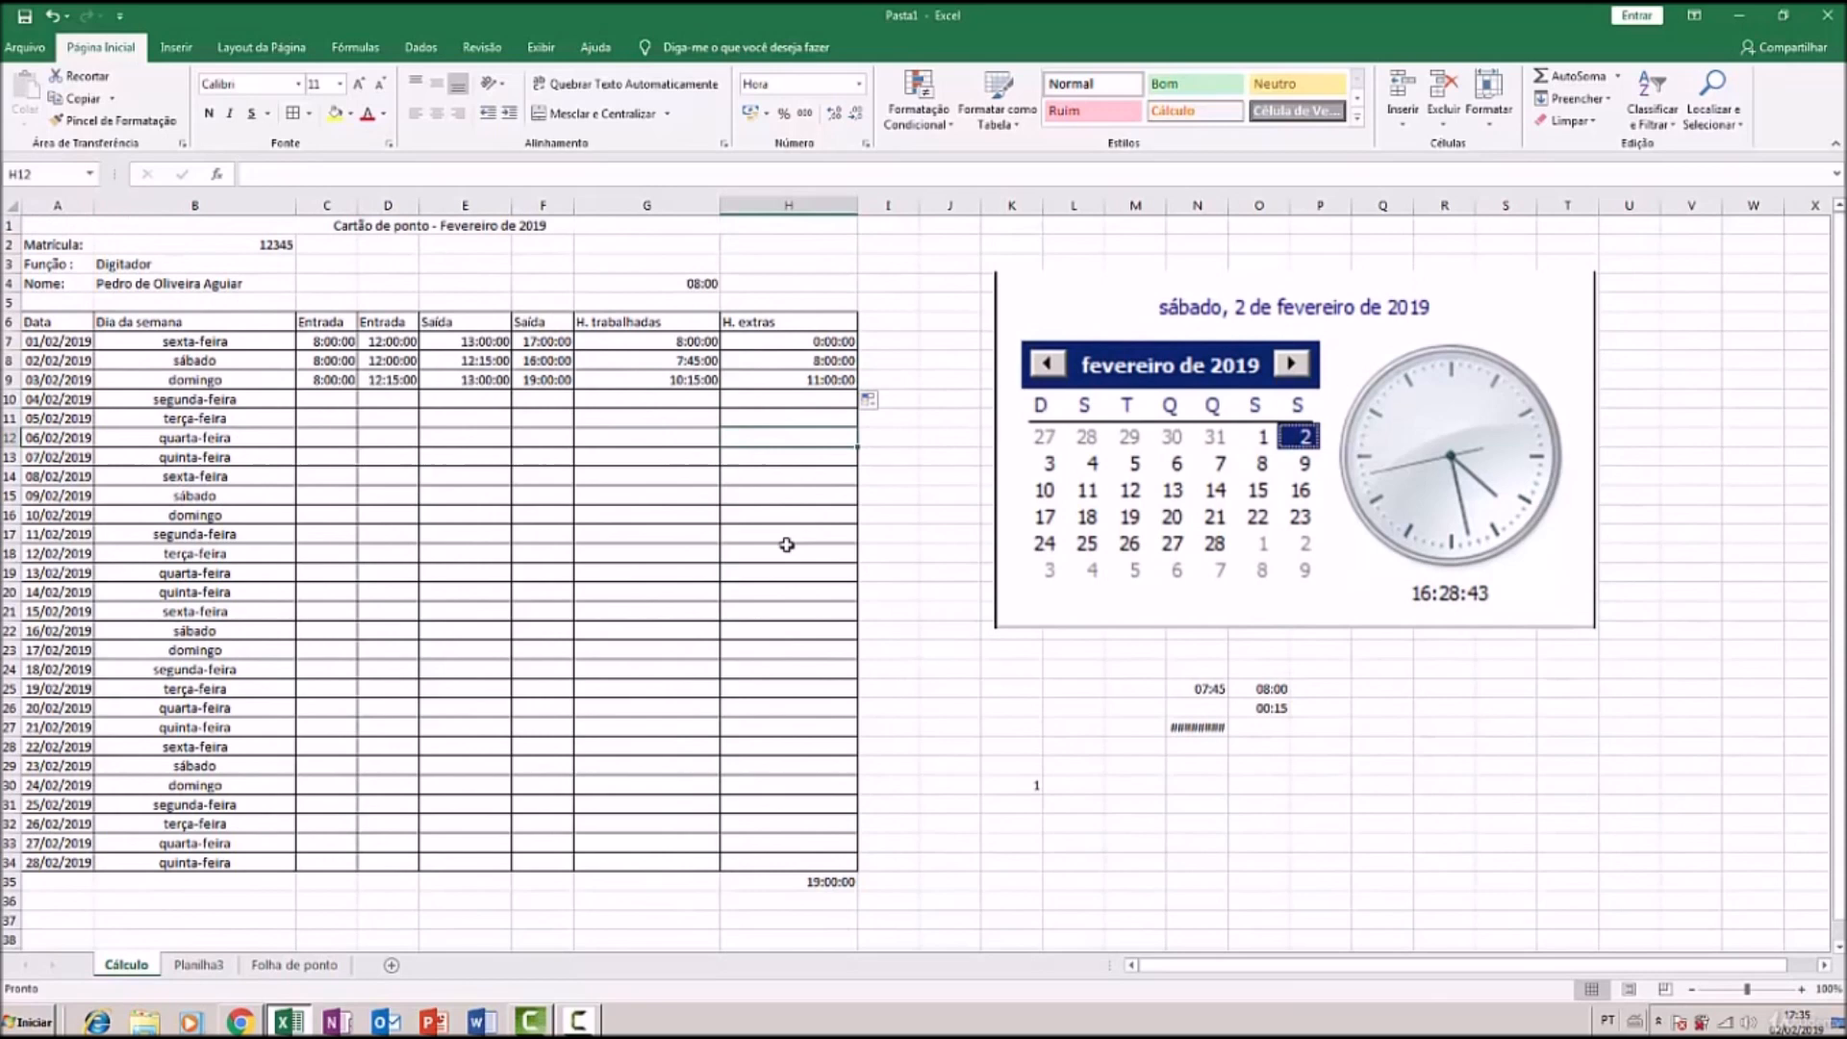
Correct the extra-hours formula in H9 to =ABS(G9-$G$4) so it uses the worked hours
double_click(826, 382)
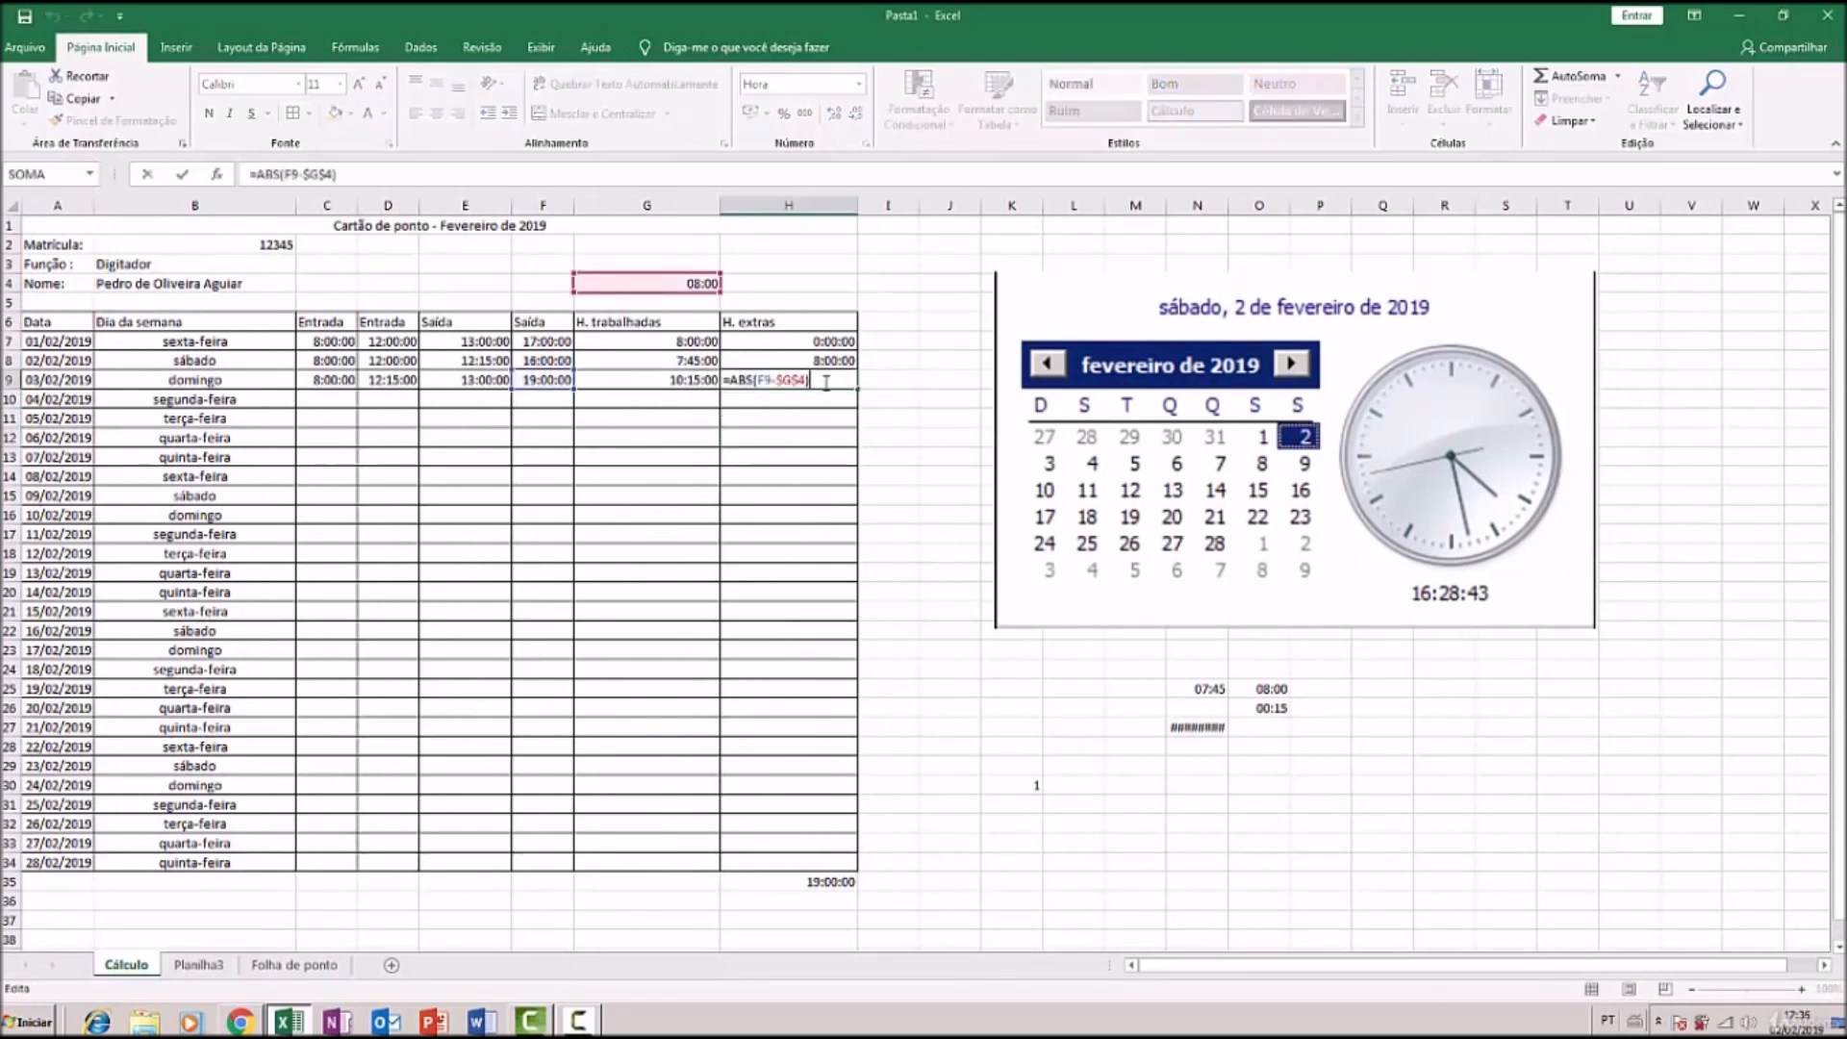
click(774, 380)
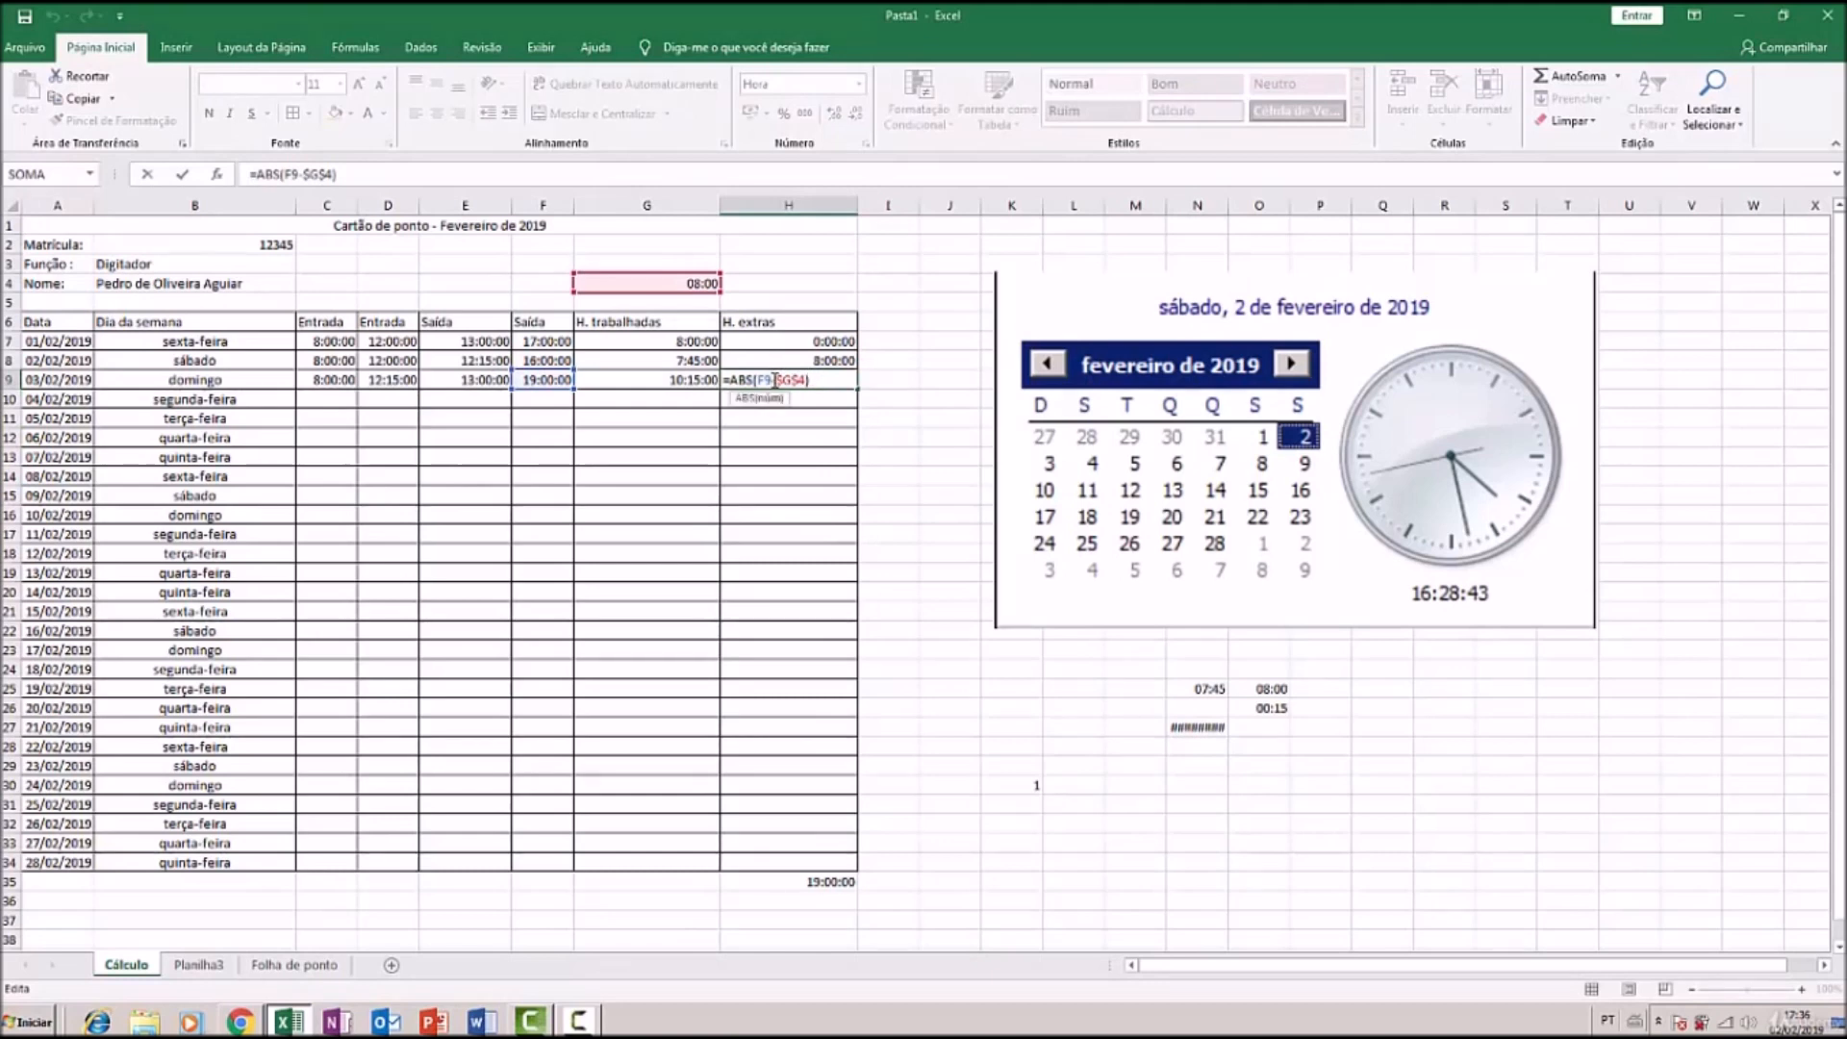
key(BackSpace)
key(BackSpace)
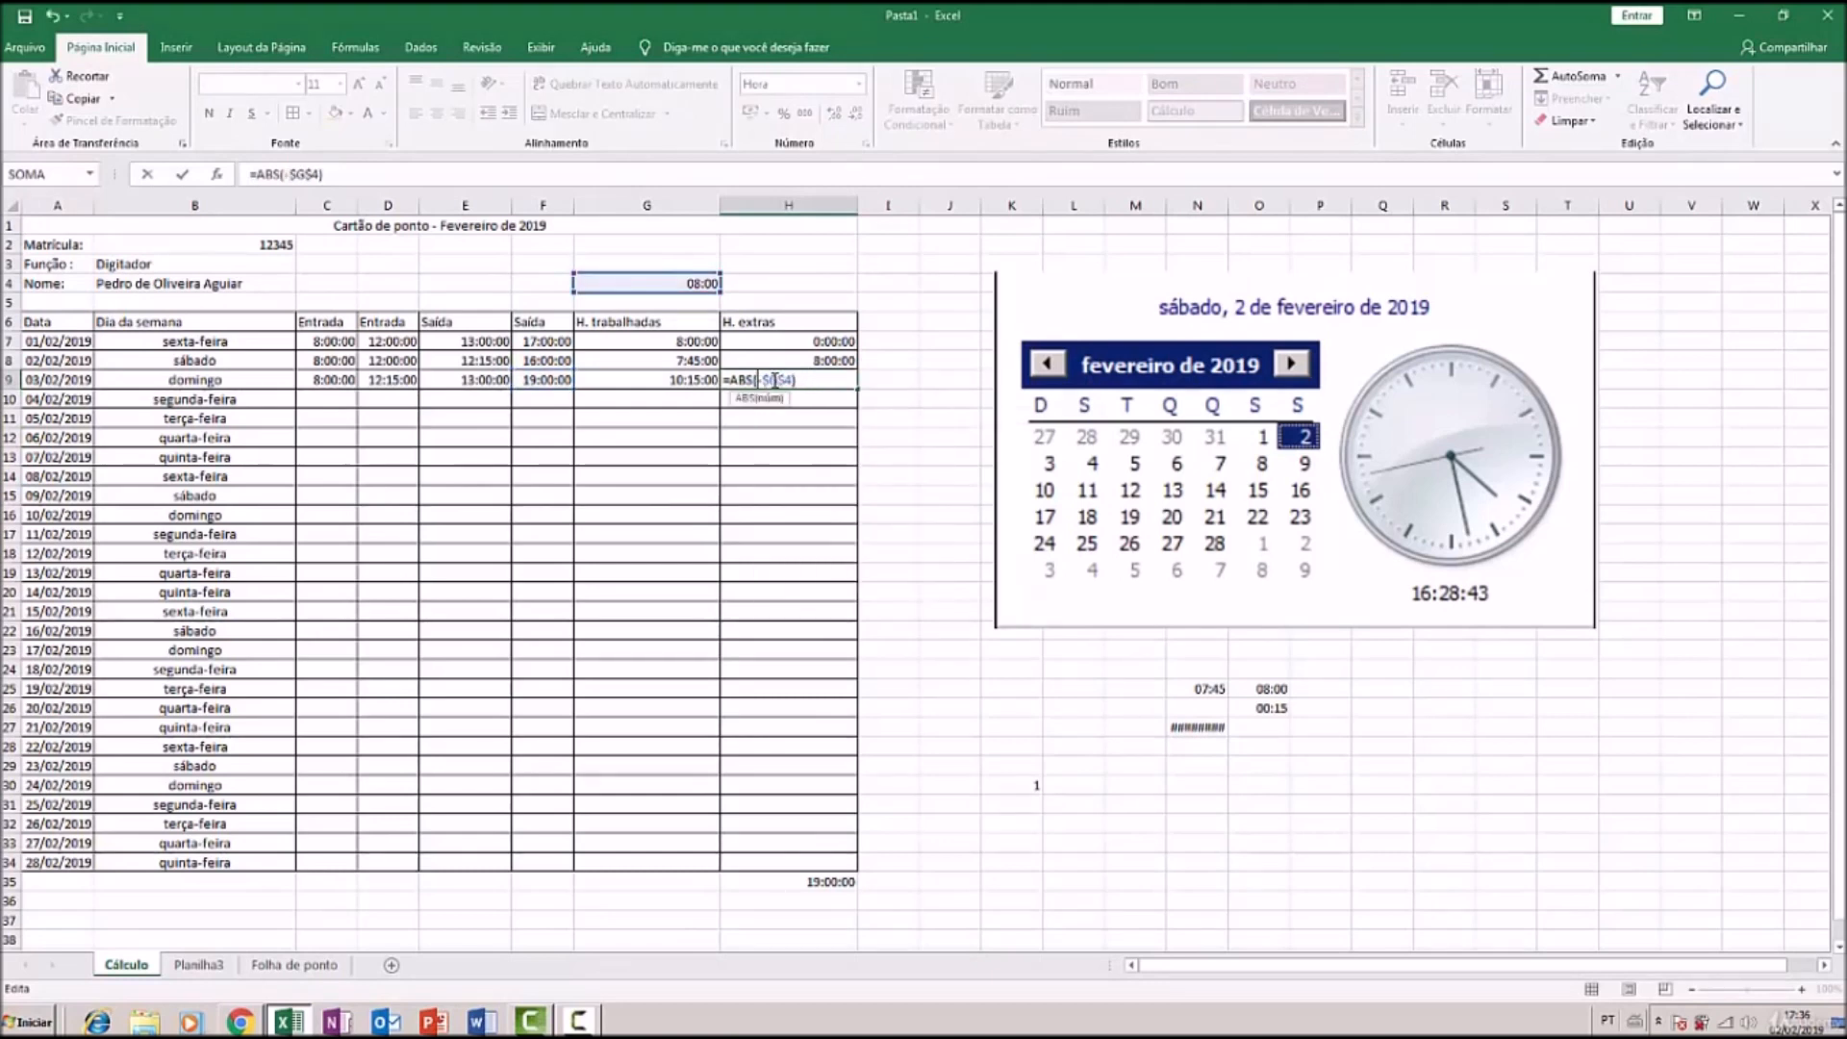
key(BackSpace)
key(BackSpace)
key(BackSpace)
key(BackSpace)
key(BackSpace)
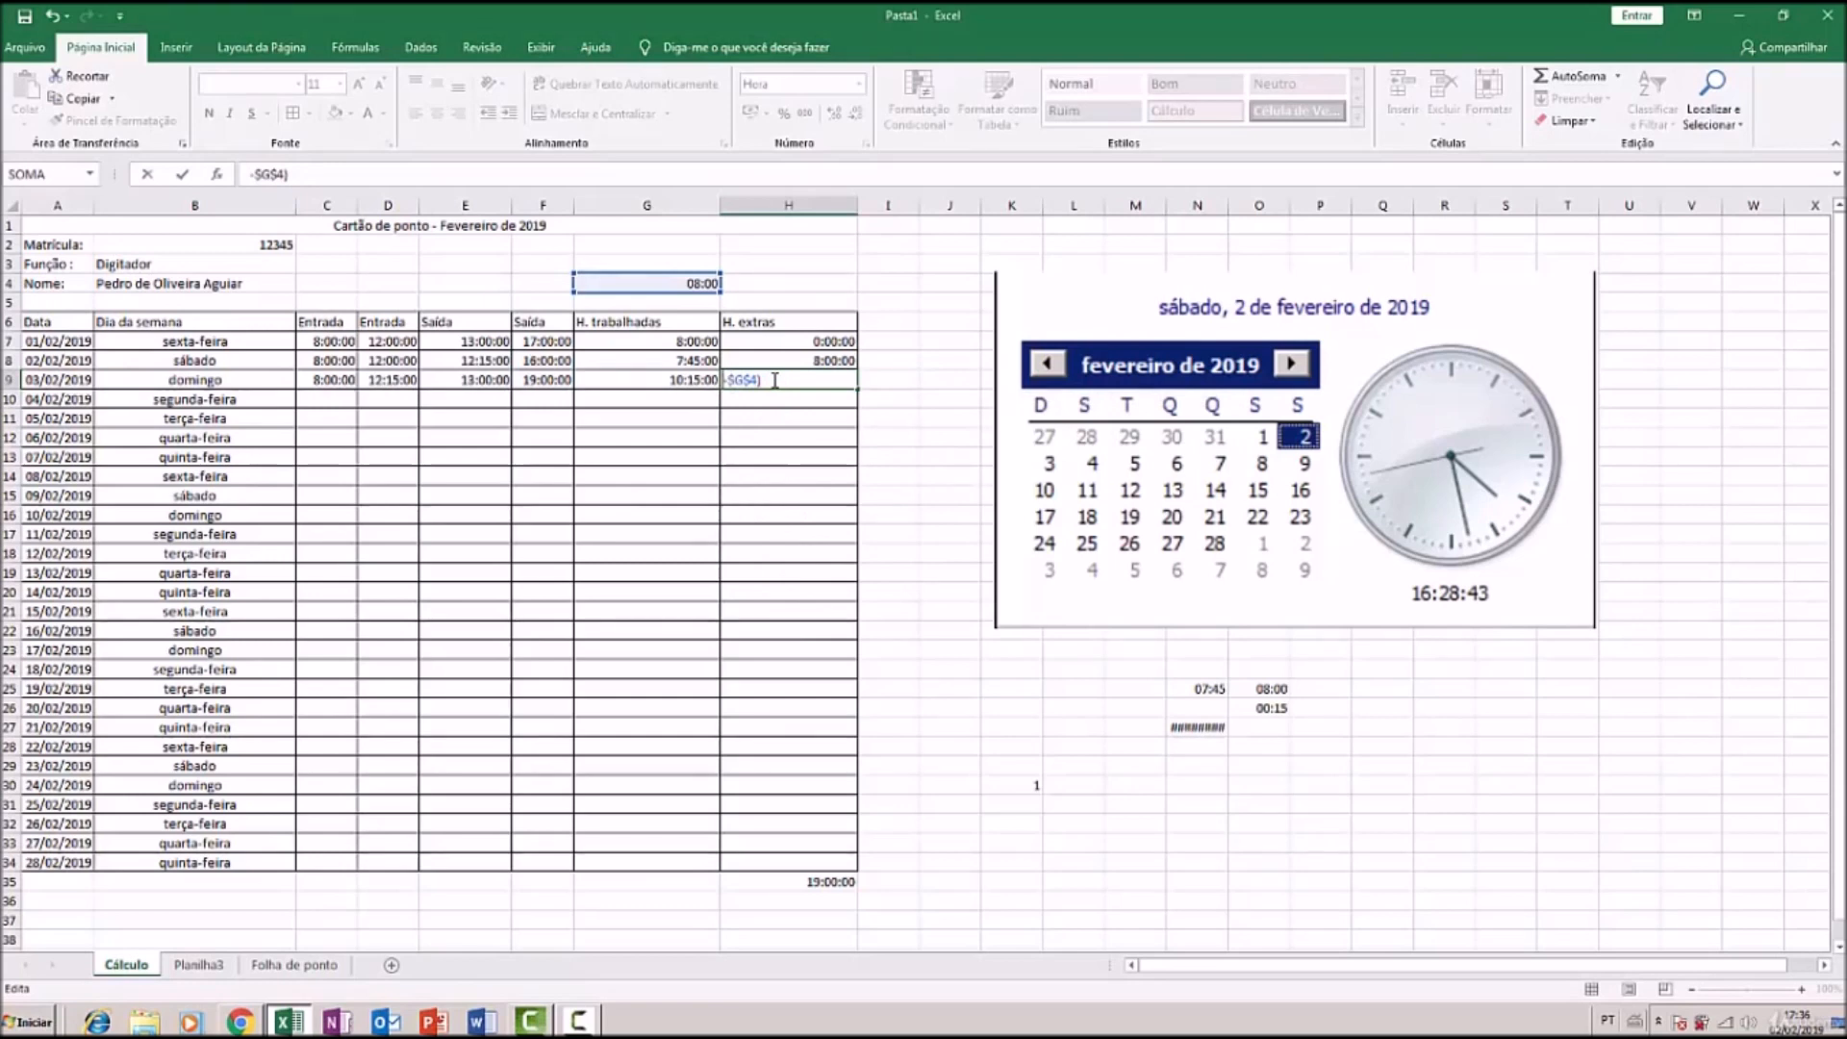
key(ctrl+z)
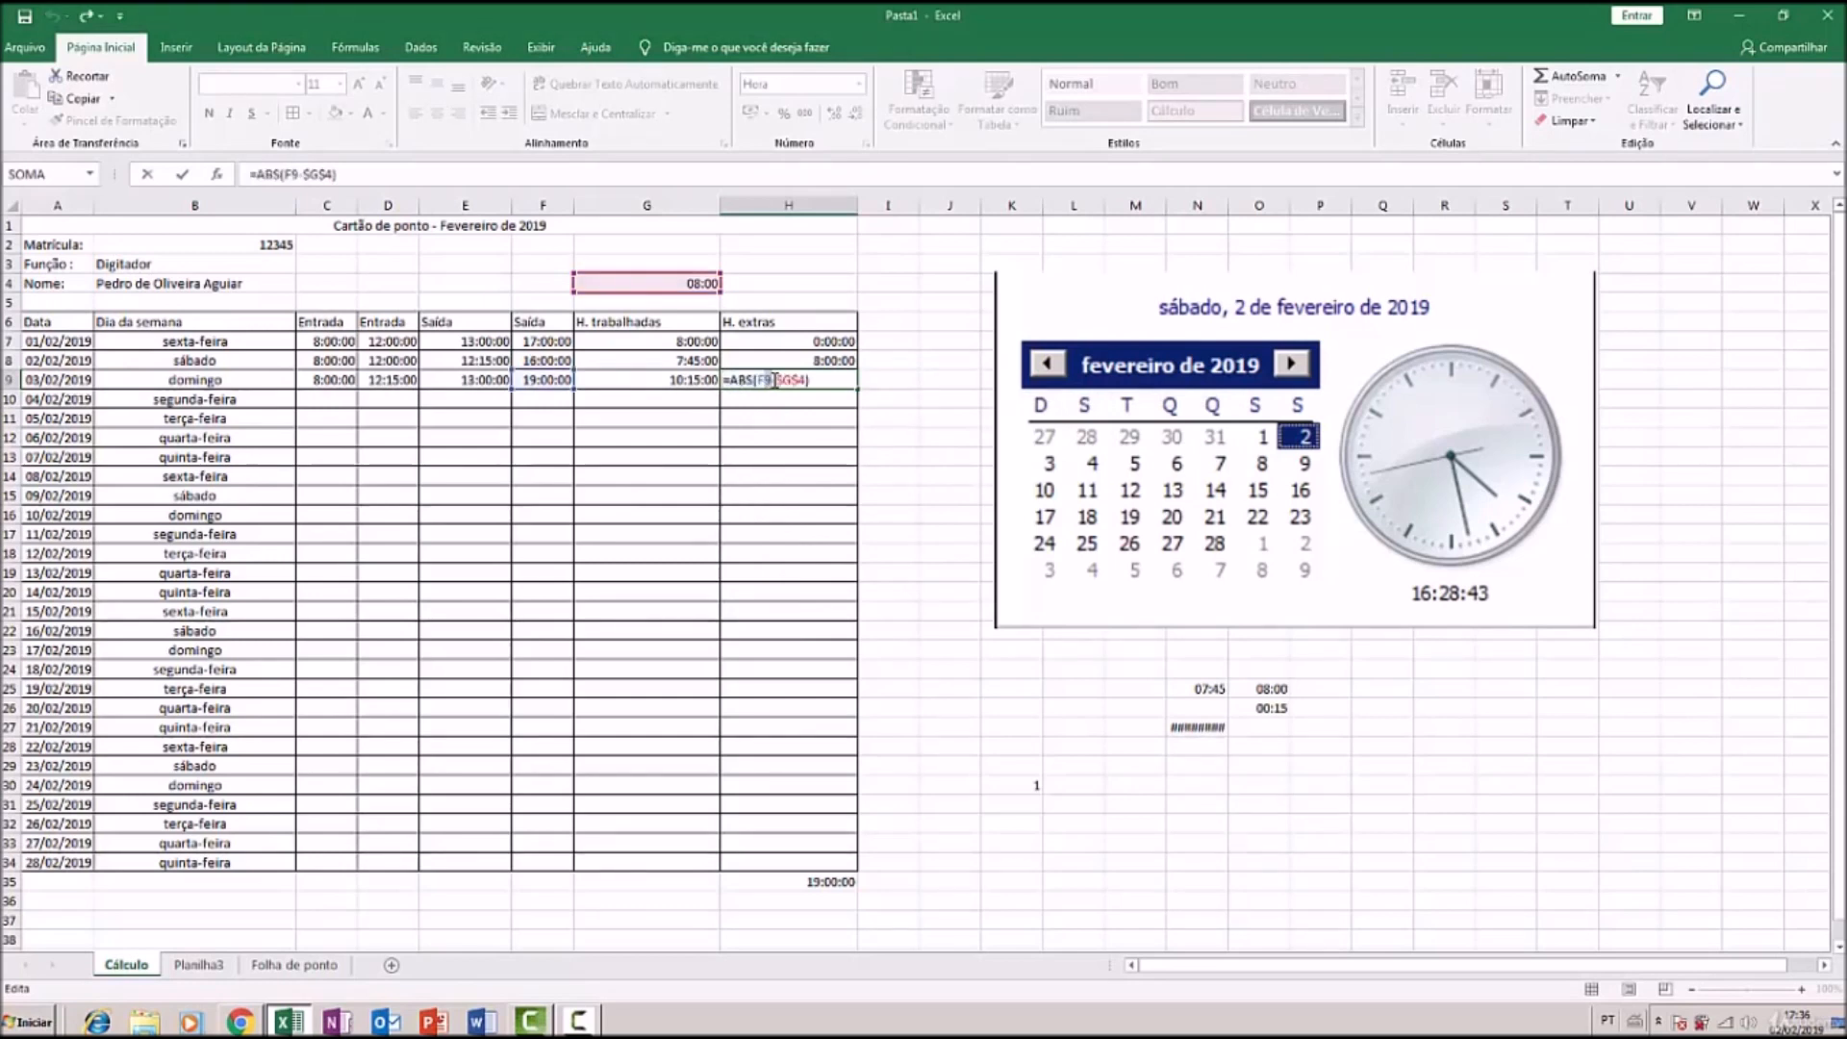
key(BackSpace)
key(BackSpace)
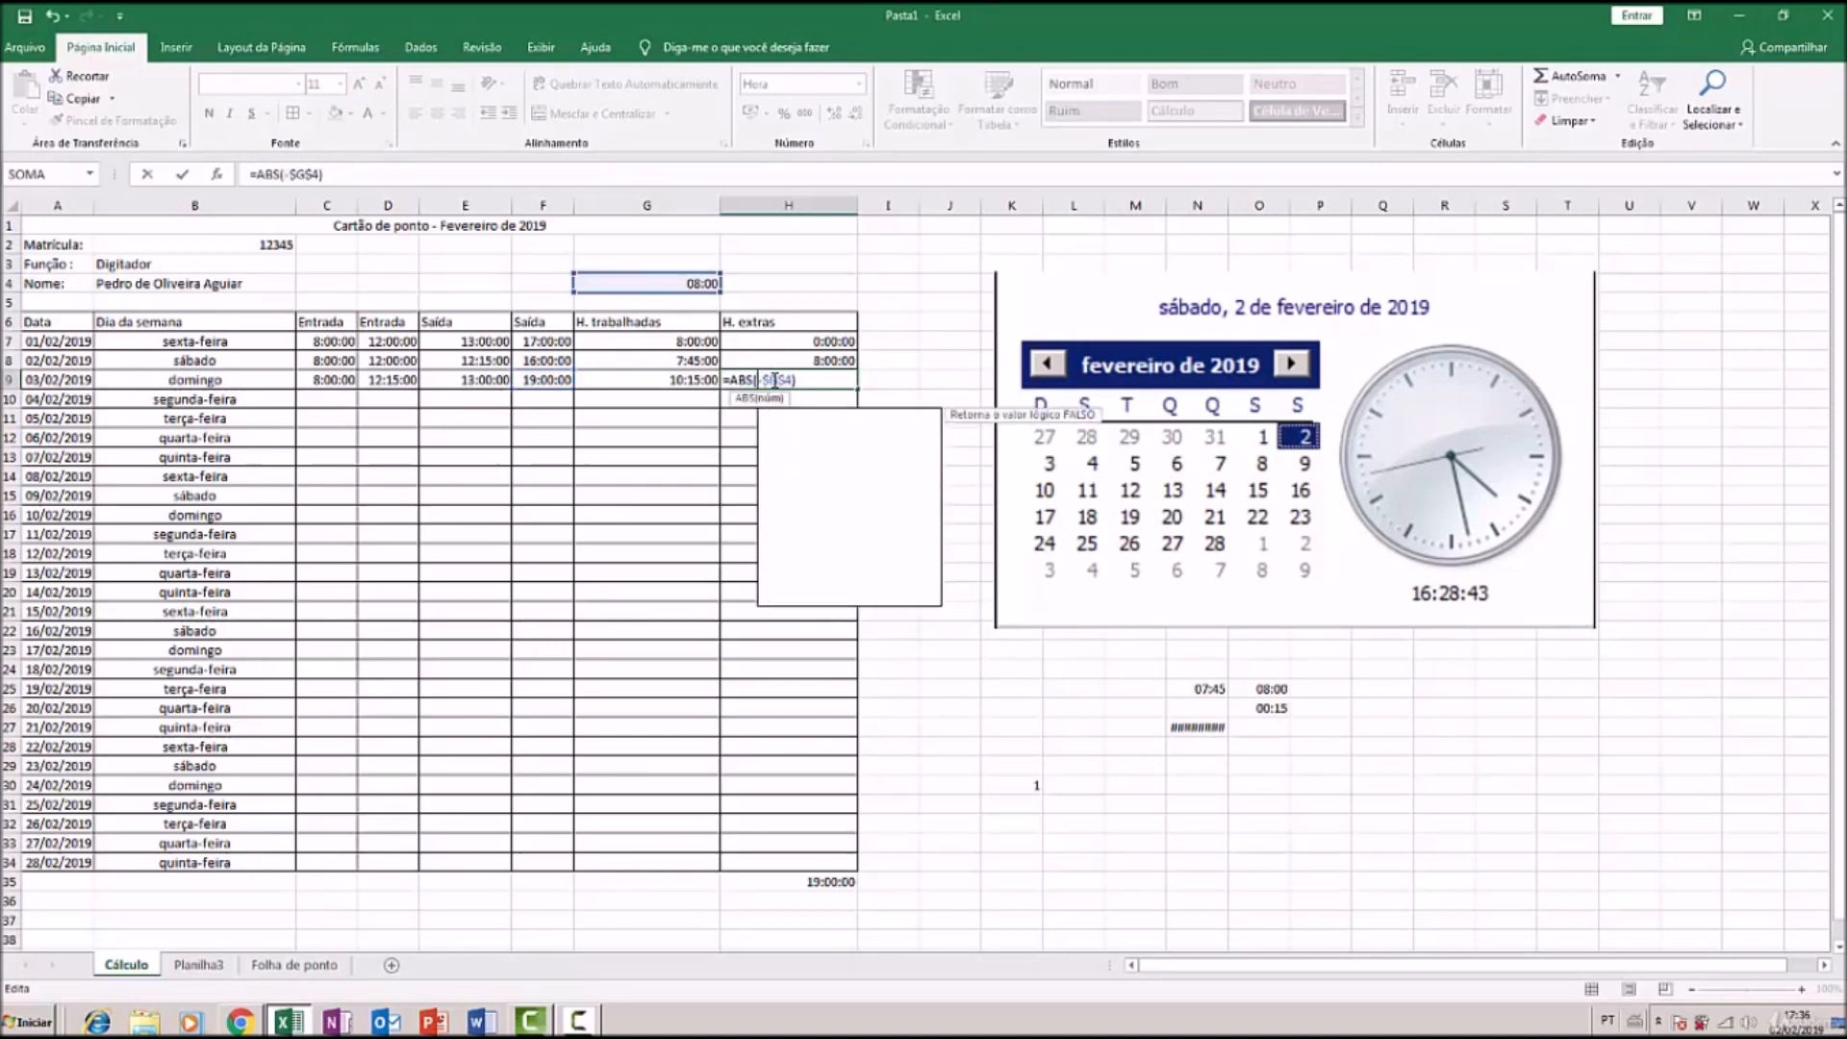
click(681, 379)
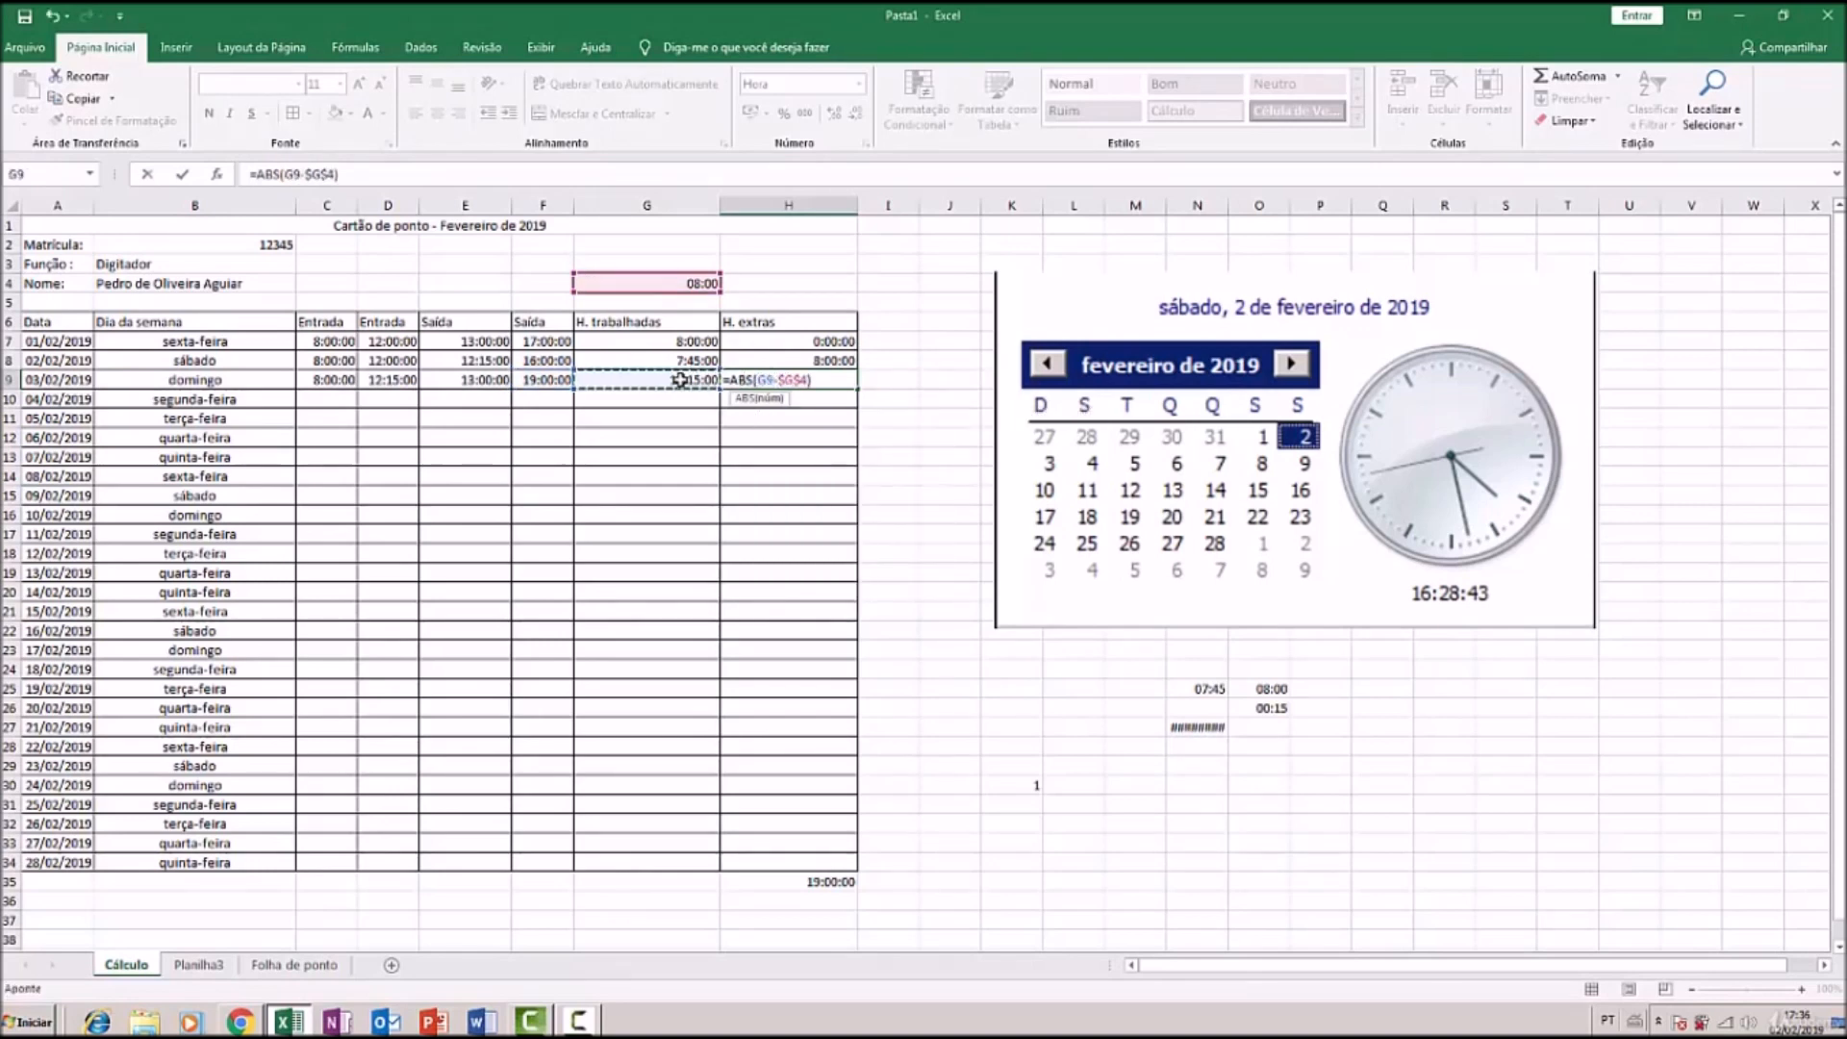
key(Return)
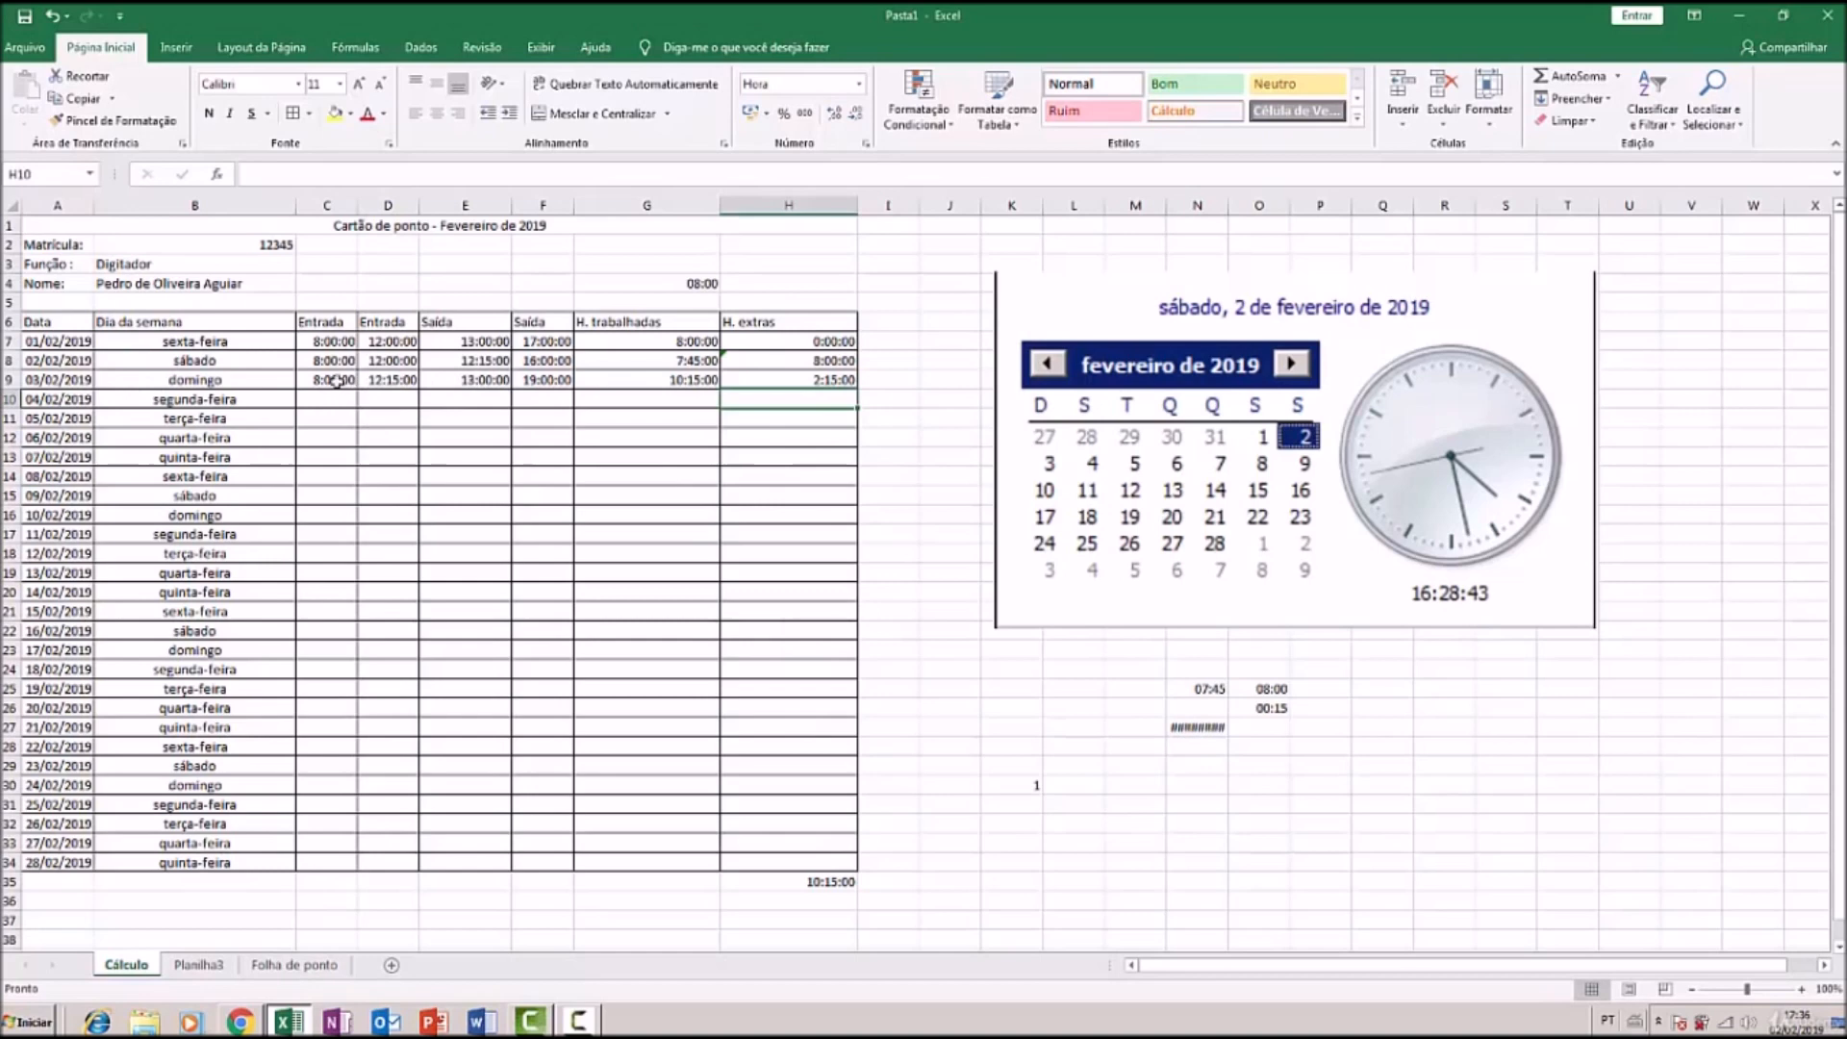
Enter the trial formula =F9-C9-(1) in M30 to subtract a one-unit break from the day's span
click(548, 381)
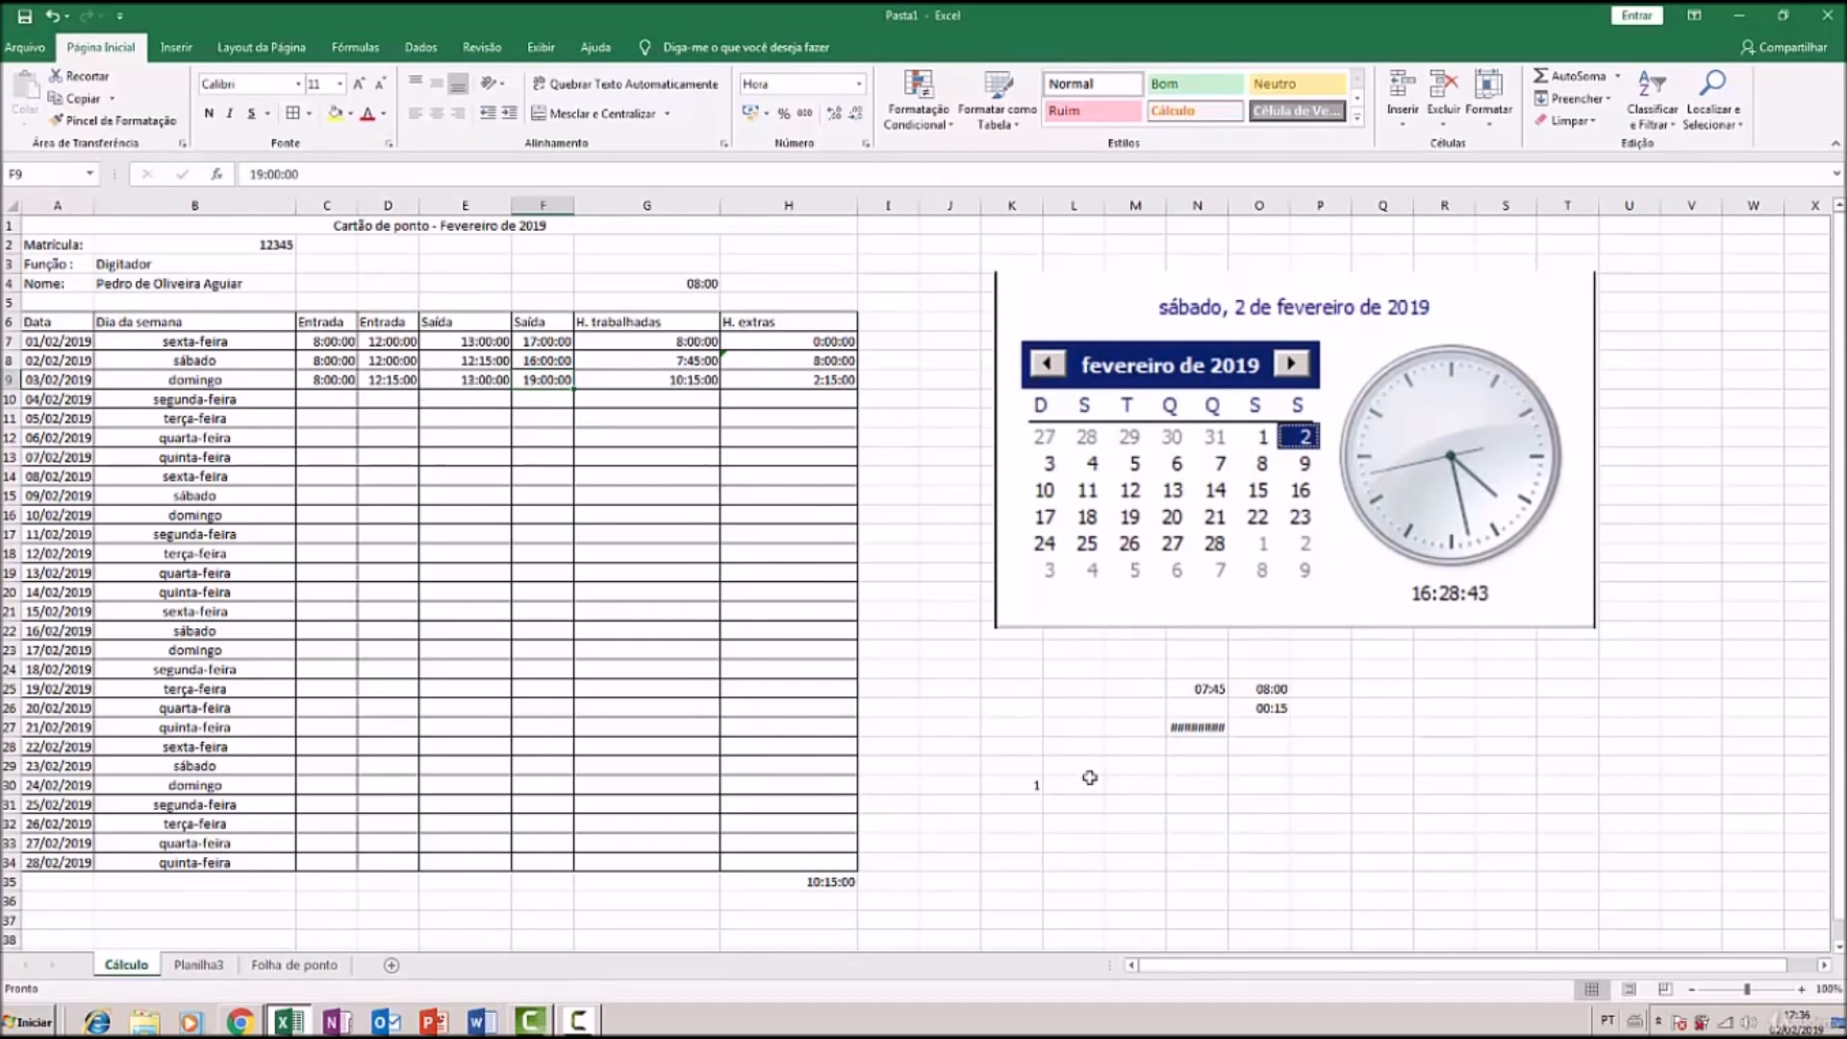
click(1128, 783)
text(=)
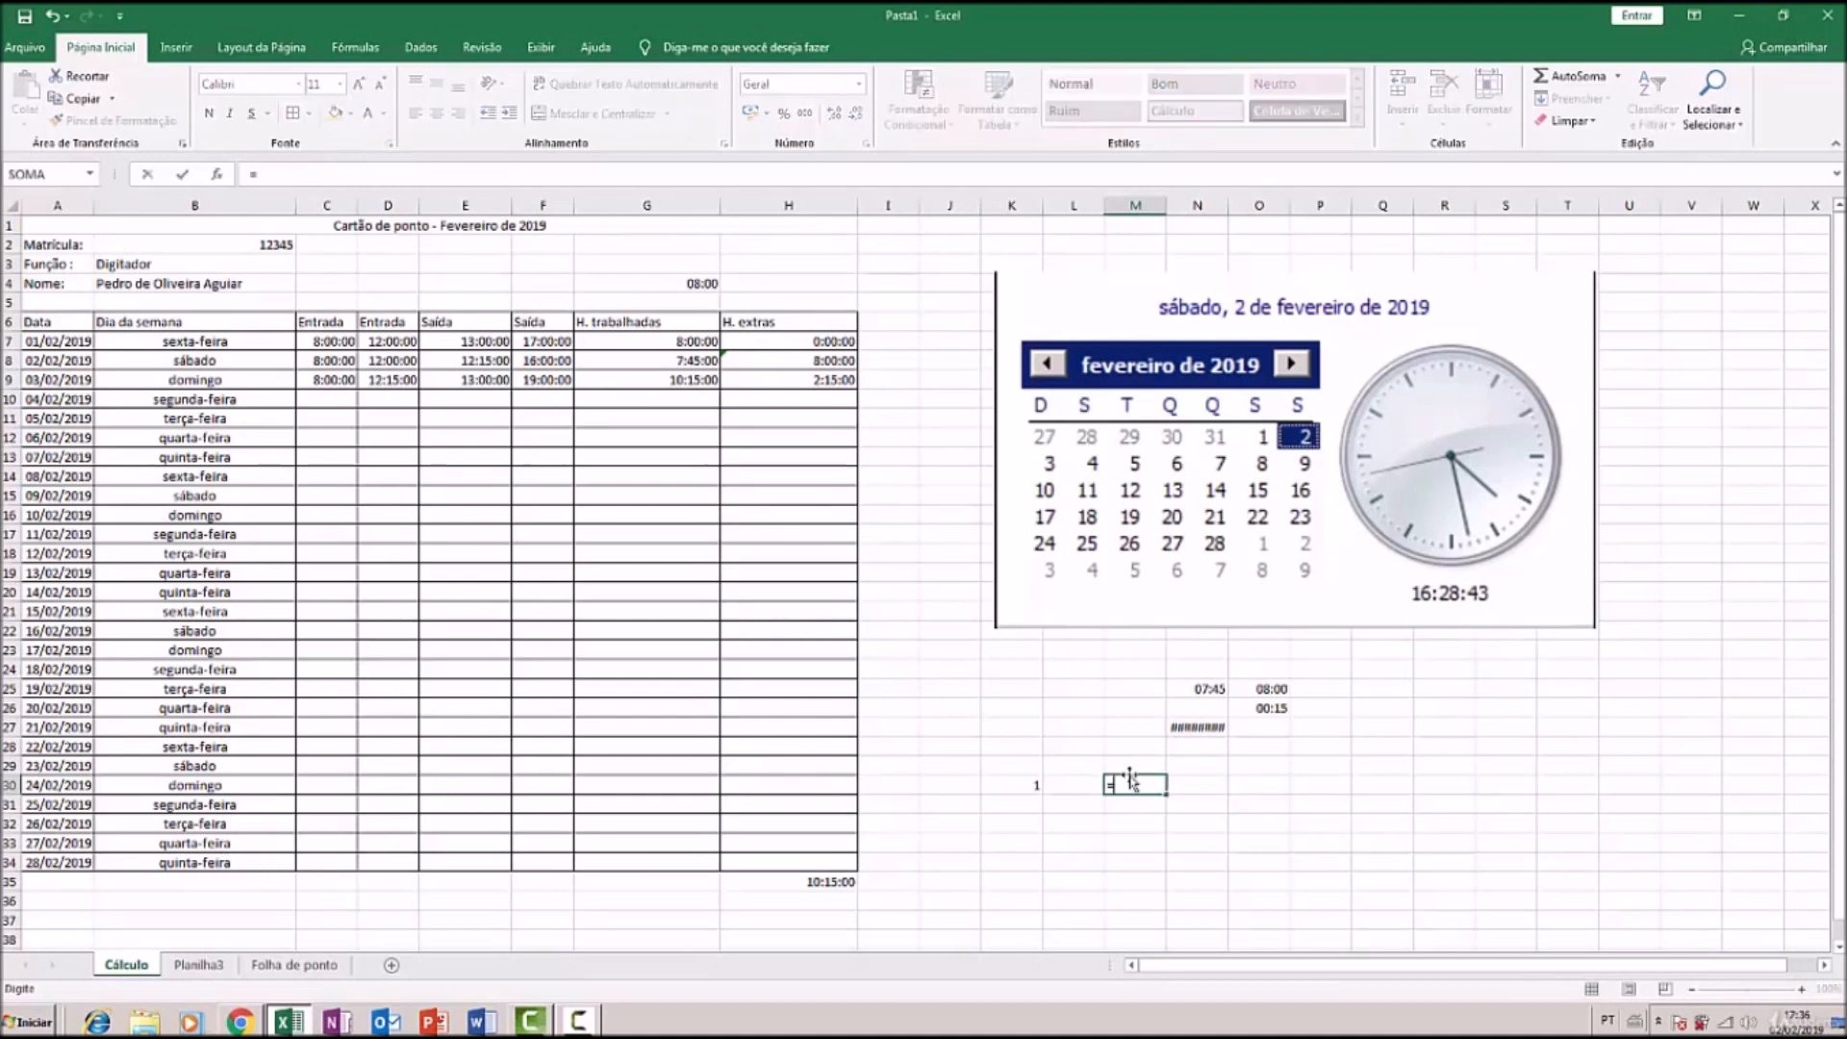
click(556, 381)
text(-)
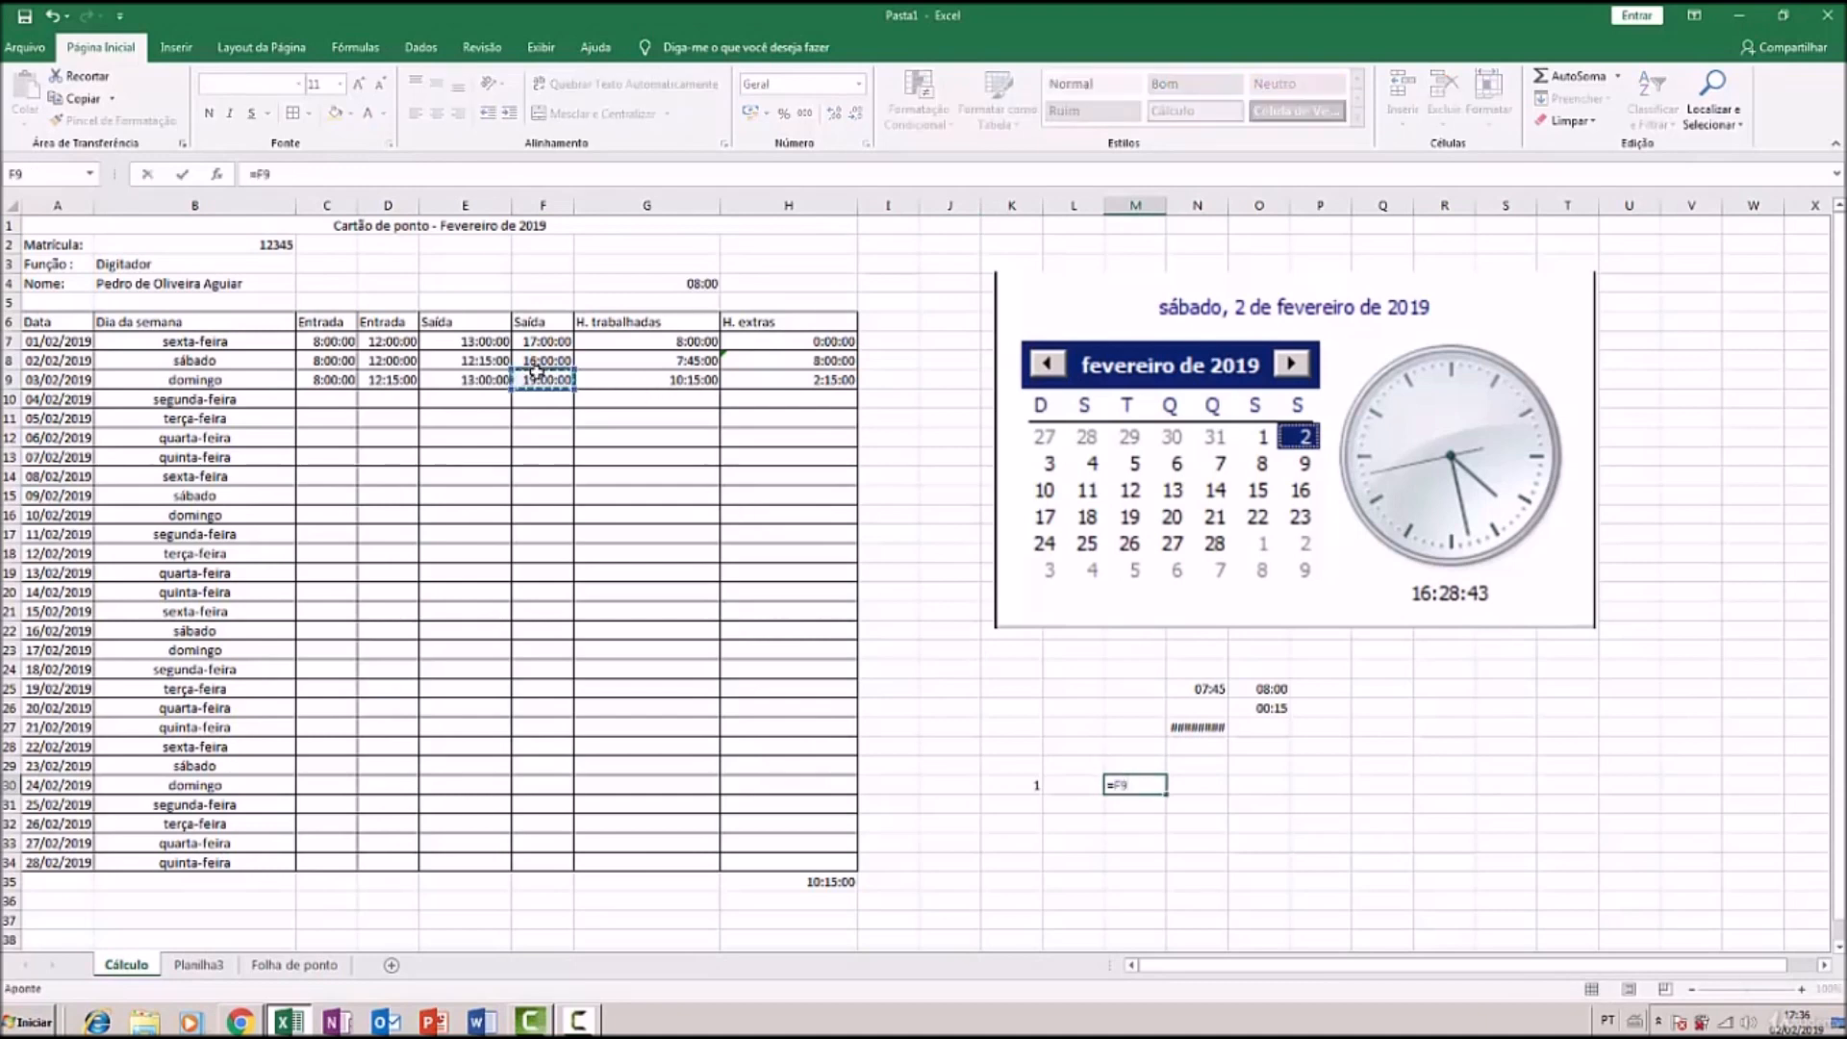
click(334, 379)
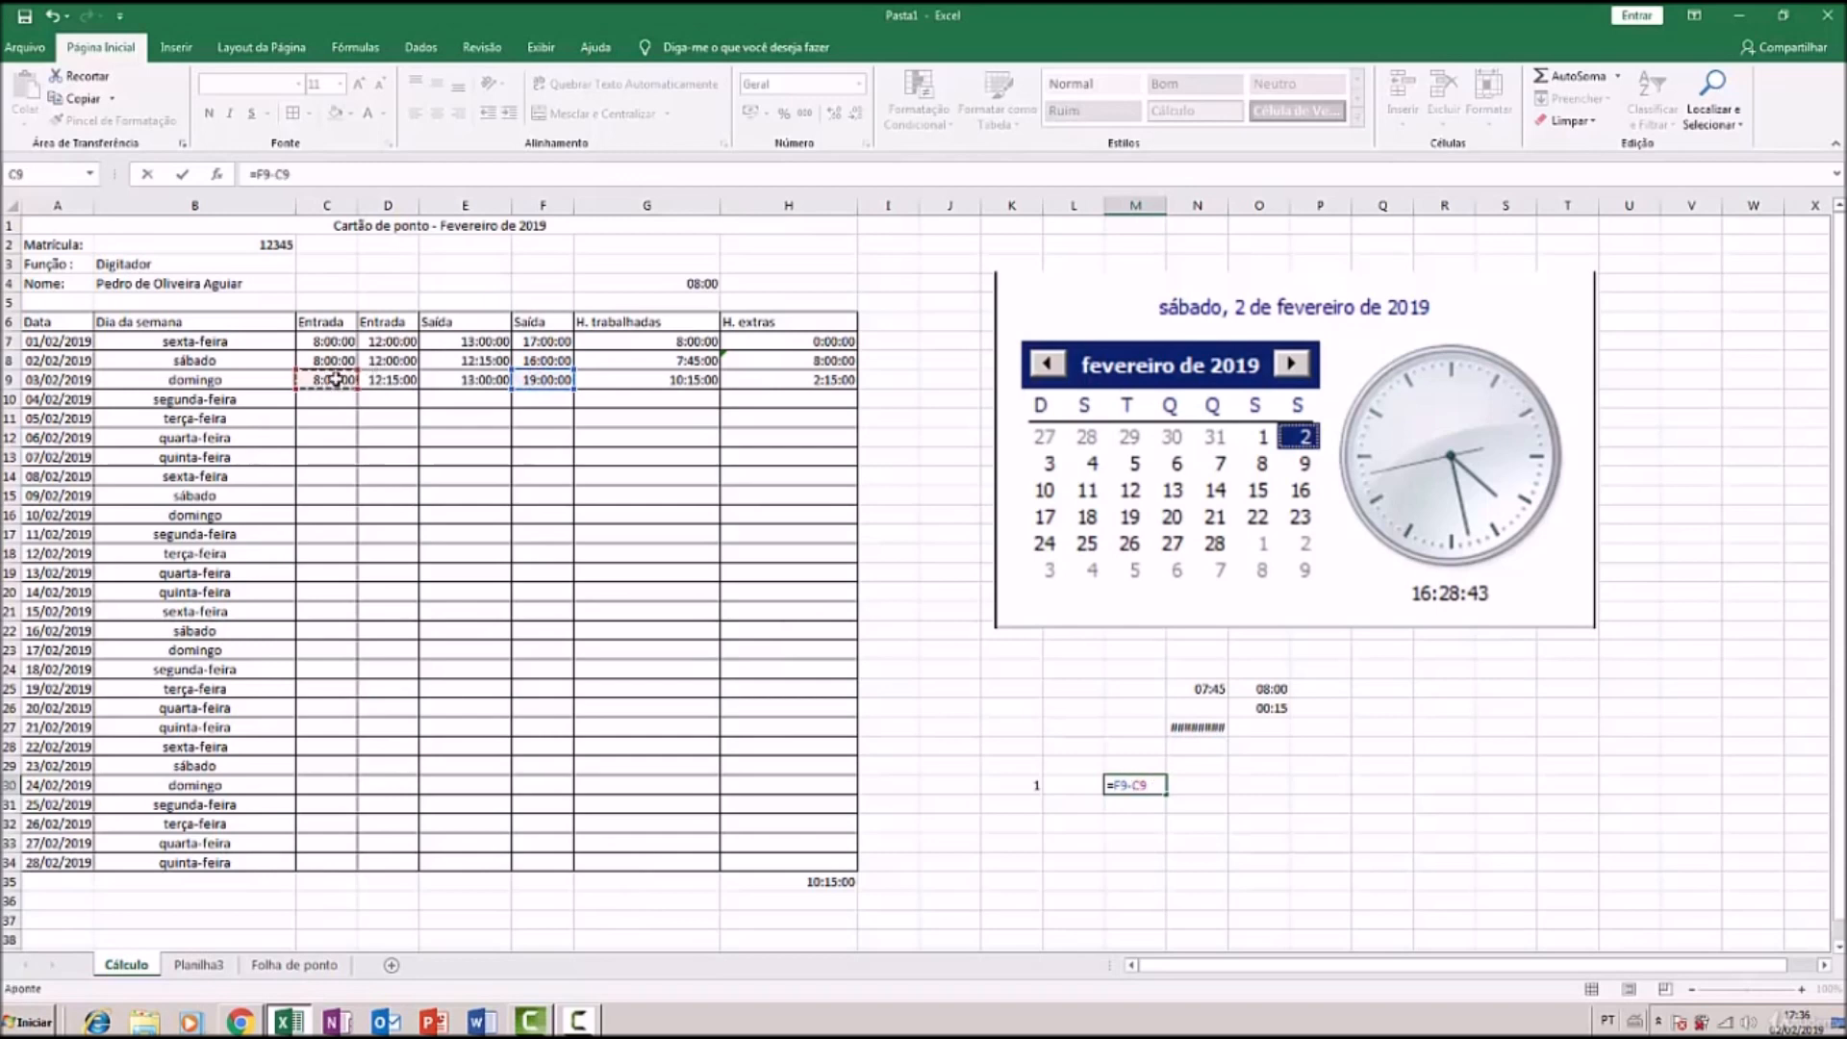
text(-(1)
key(Return)
Replace the constant 1 in the M30 trial formula with a reference to K30, giving =F9-C9-(K30)
scroll(856, 416, down, 1)
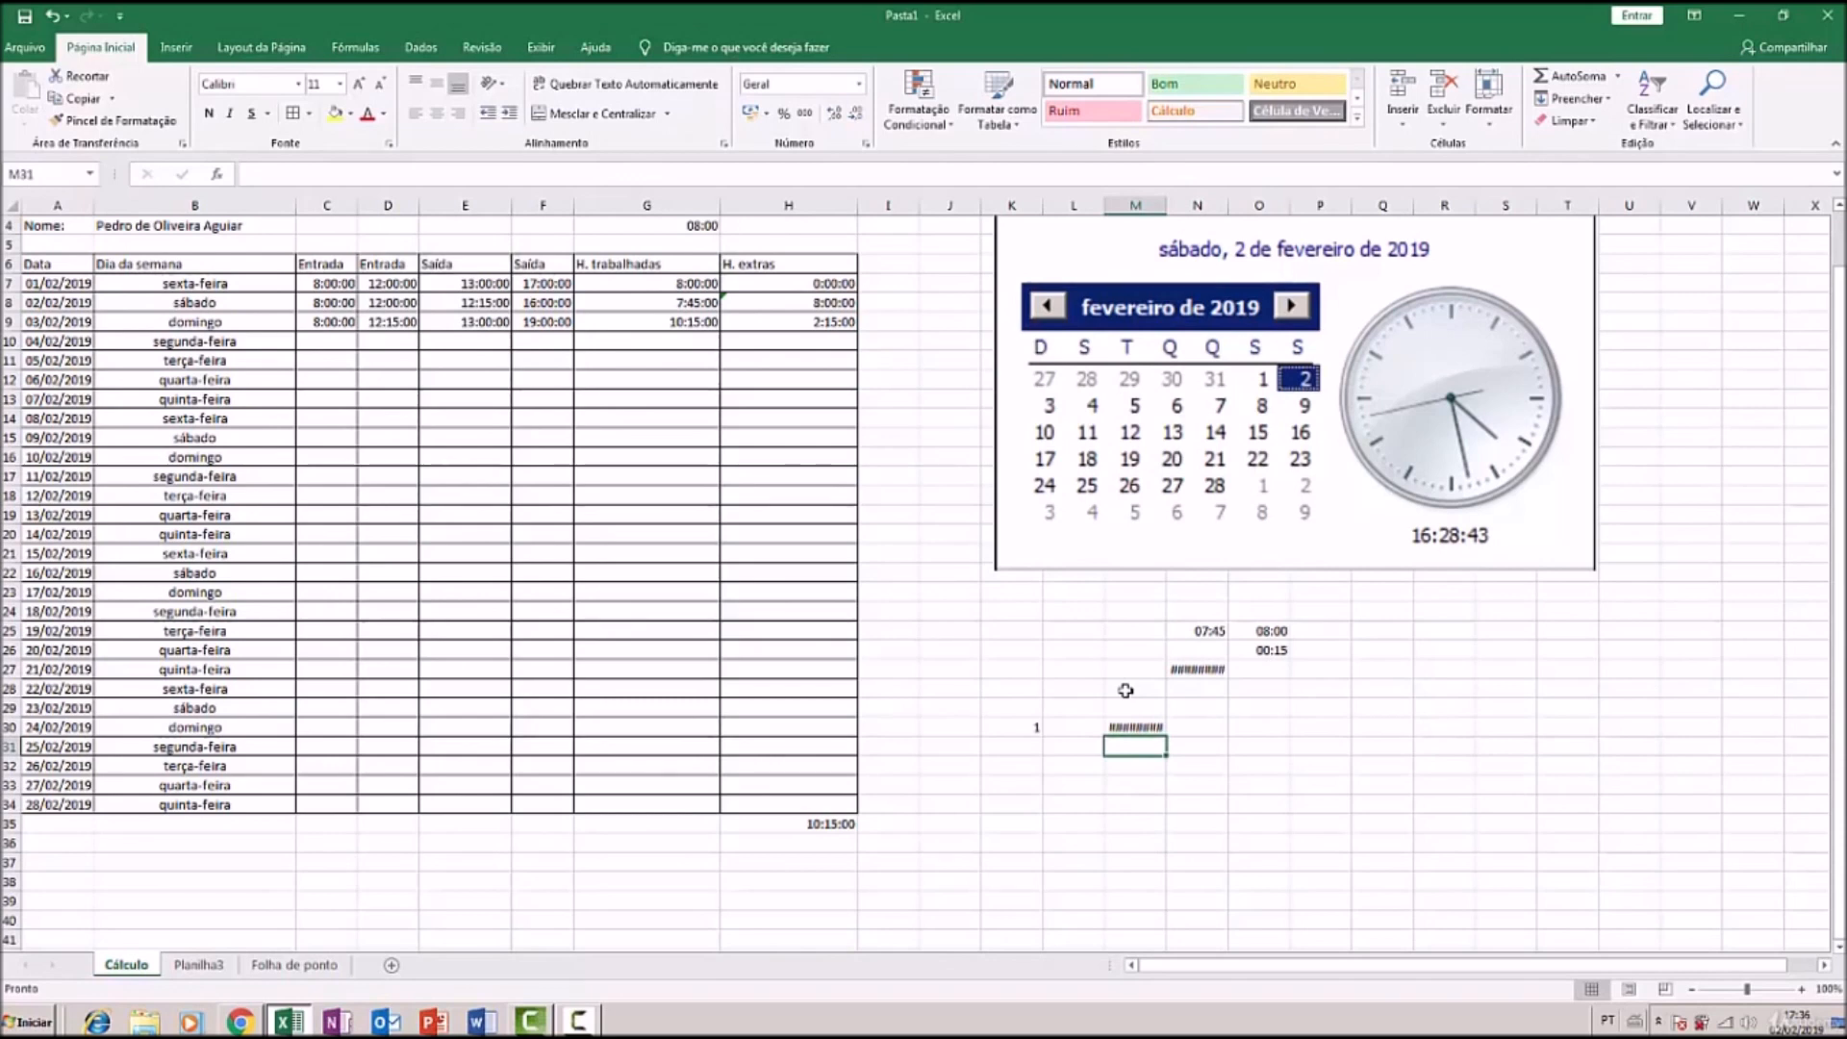
click(1147, 725)
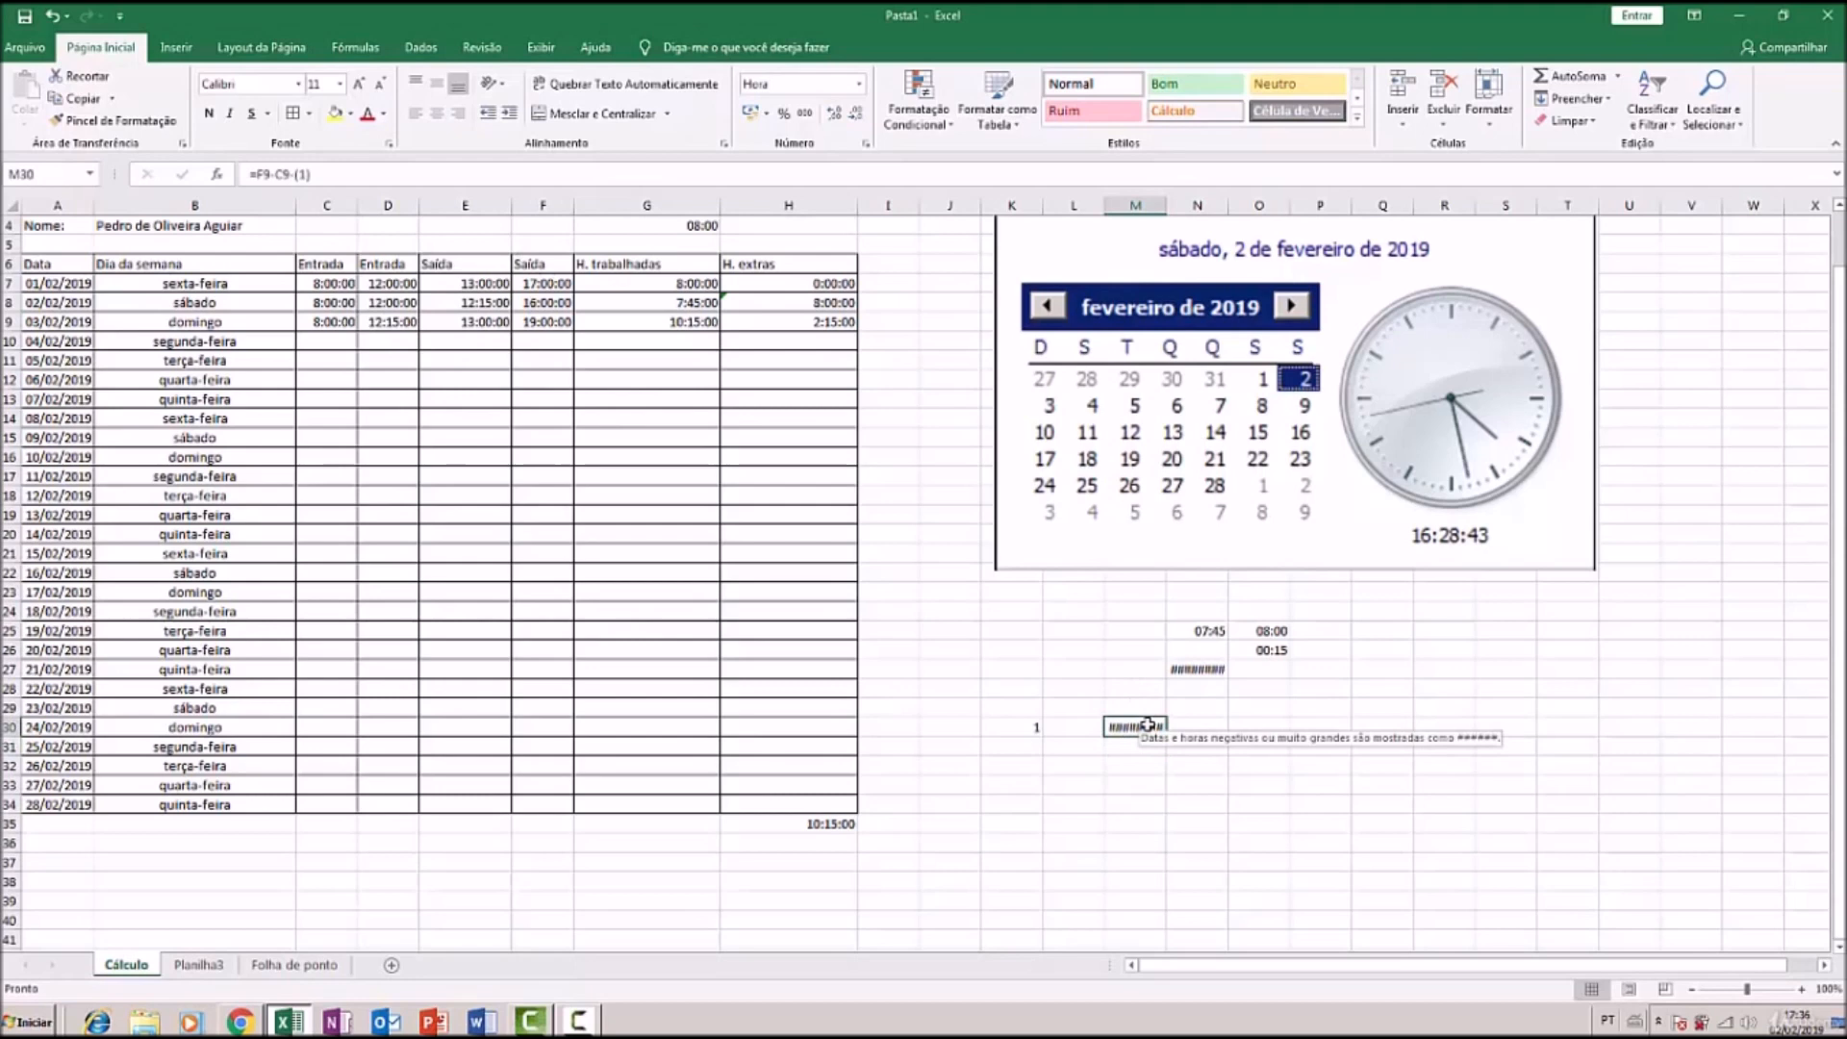
double_click(1147, 726)
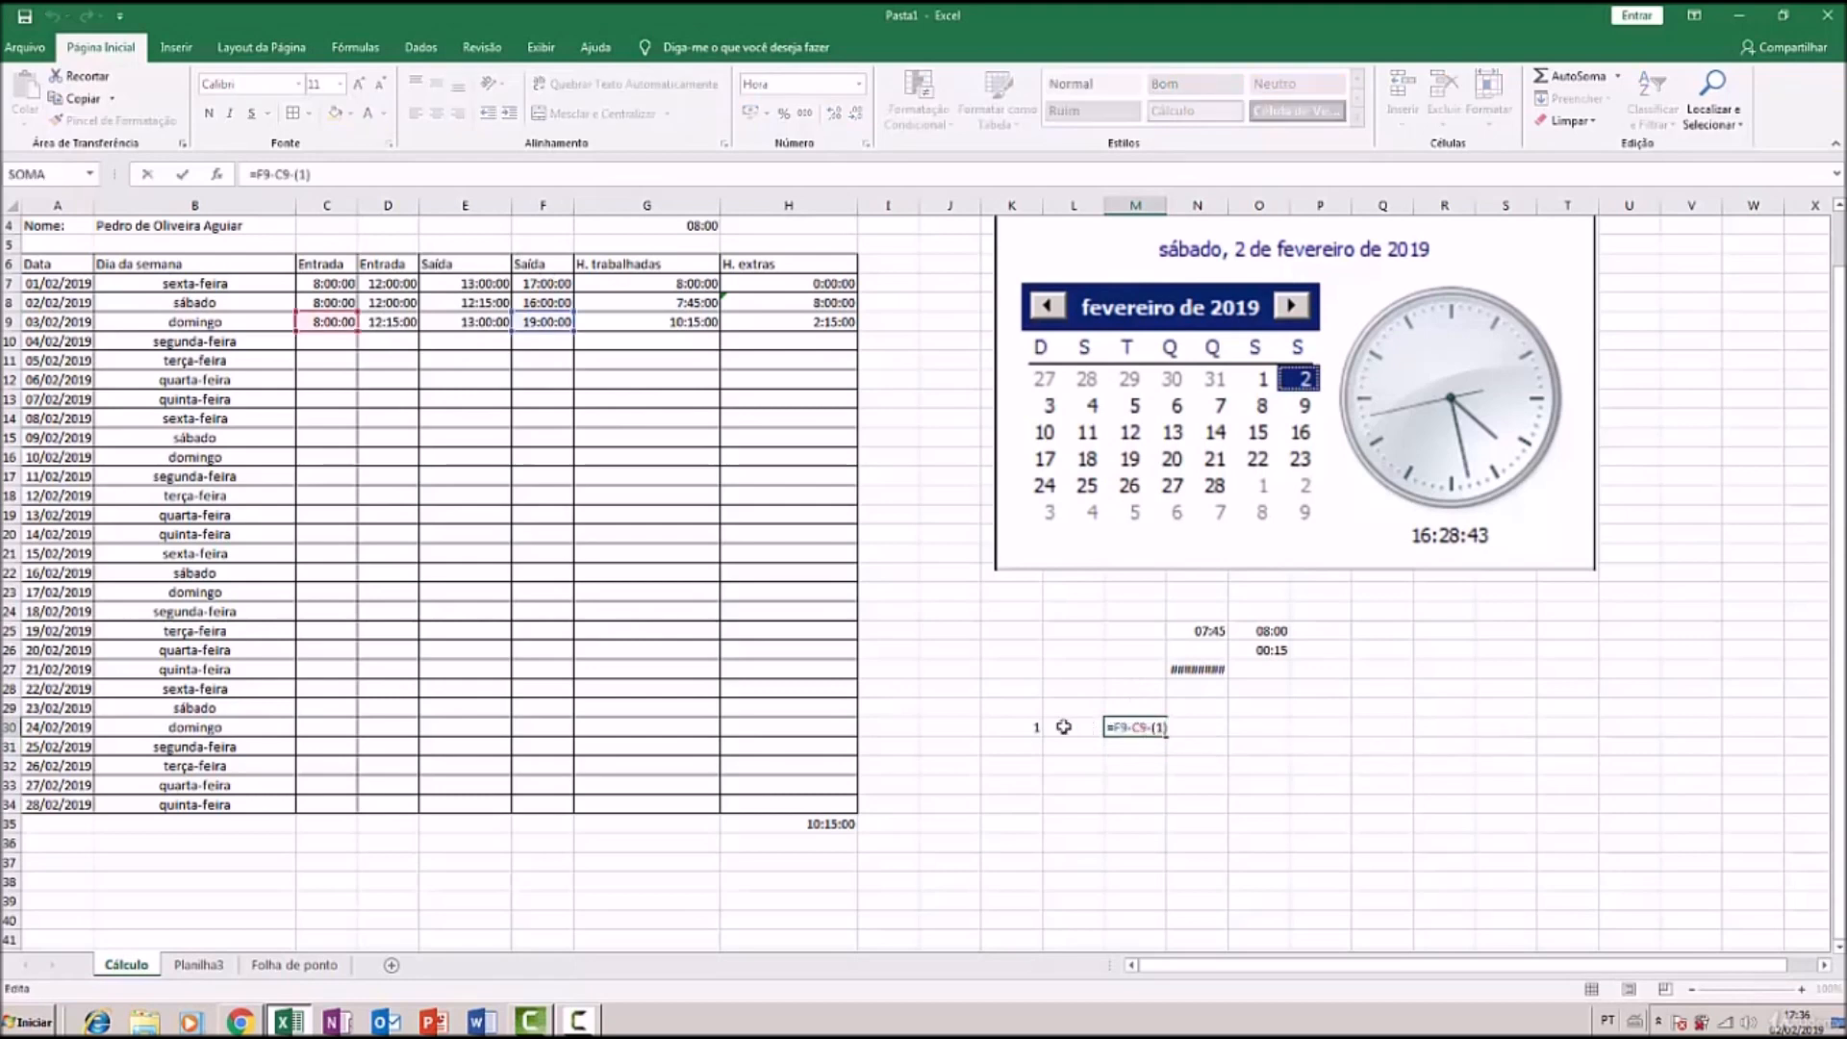
drag(1154, 728, 1187, 733)
click(1019, 734)
key(Return)
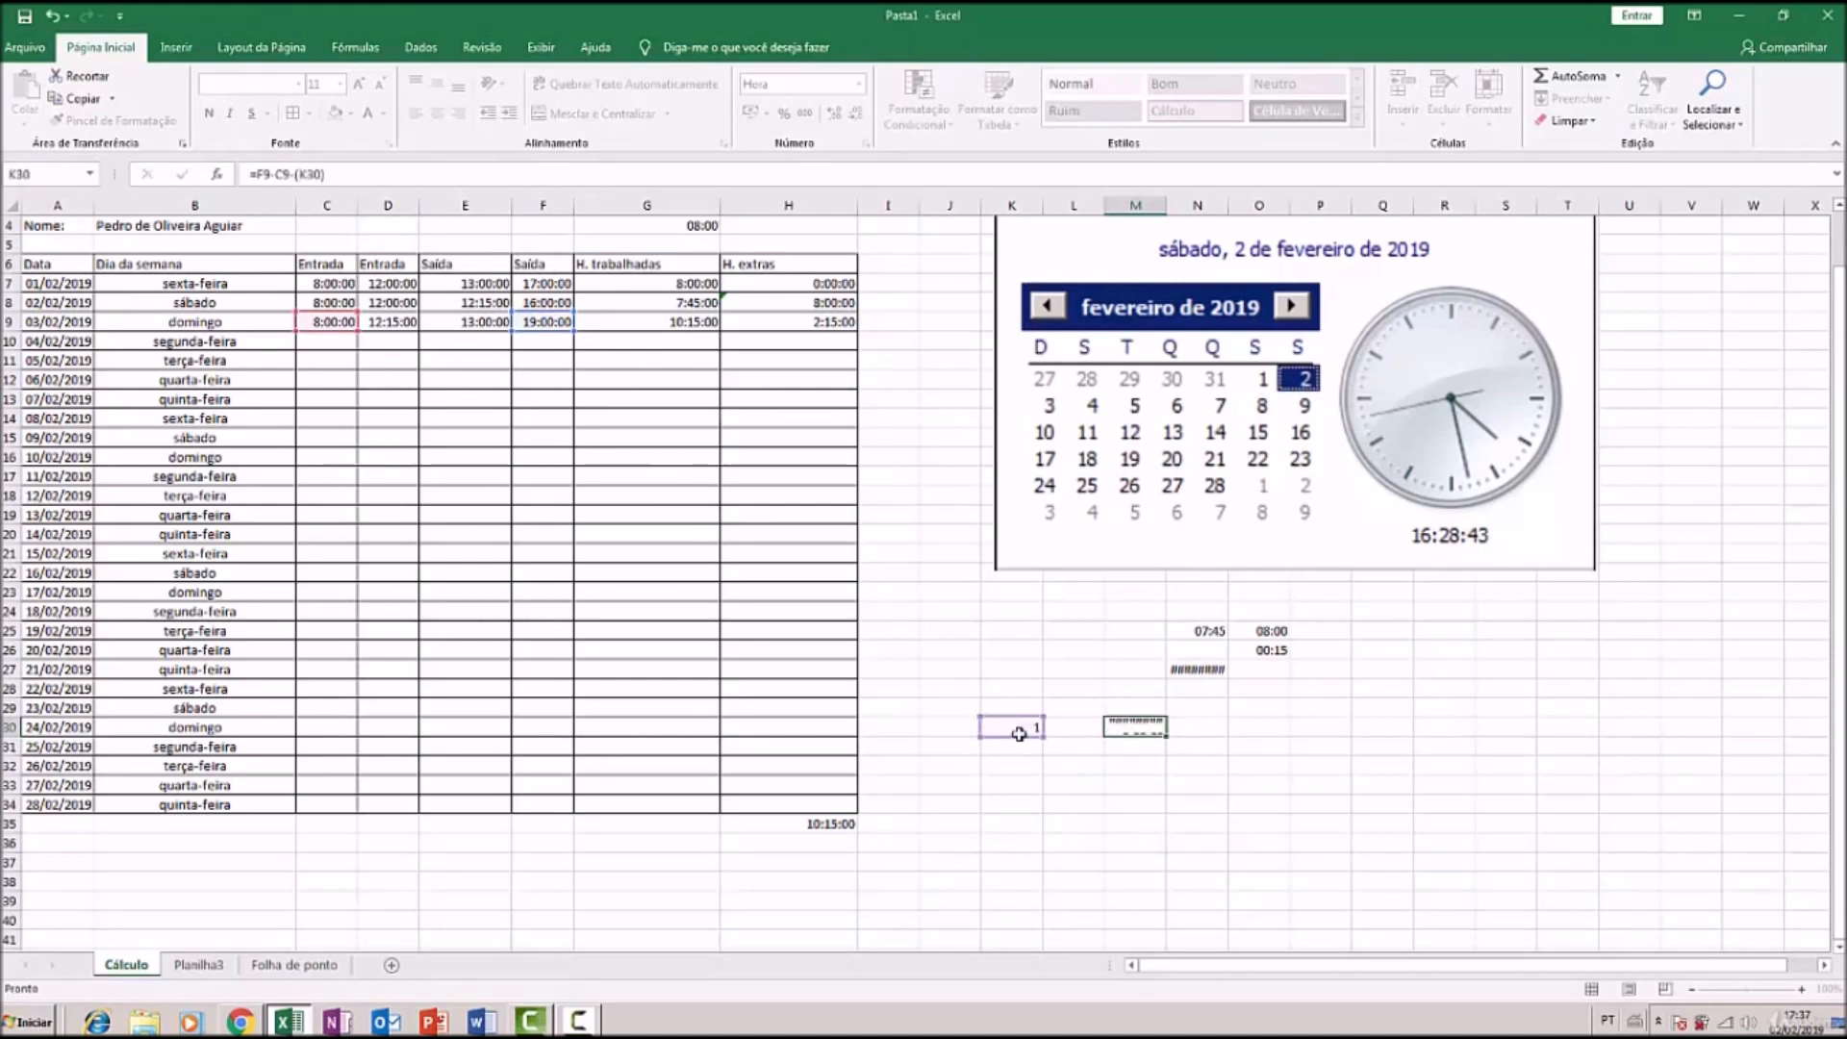
Widen column M and clear the trial formula from M30
drag(1167, 205, 1216, 204)
click(1176, 728)
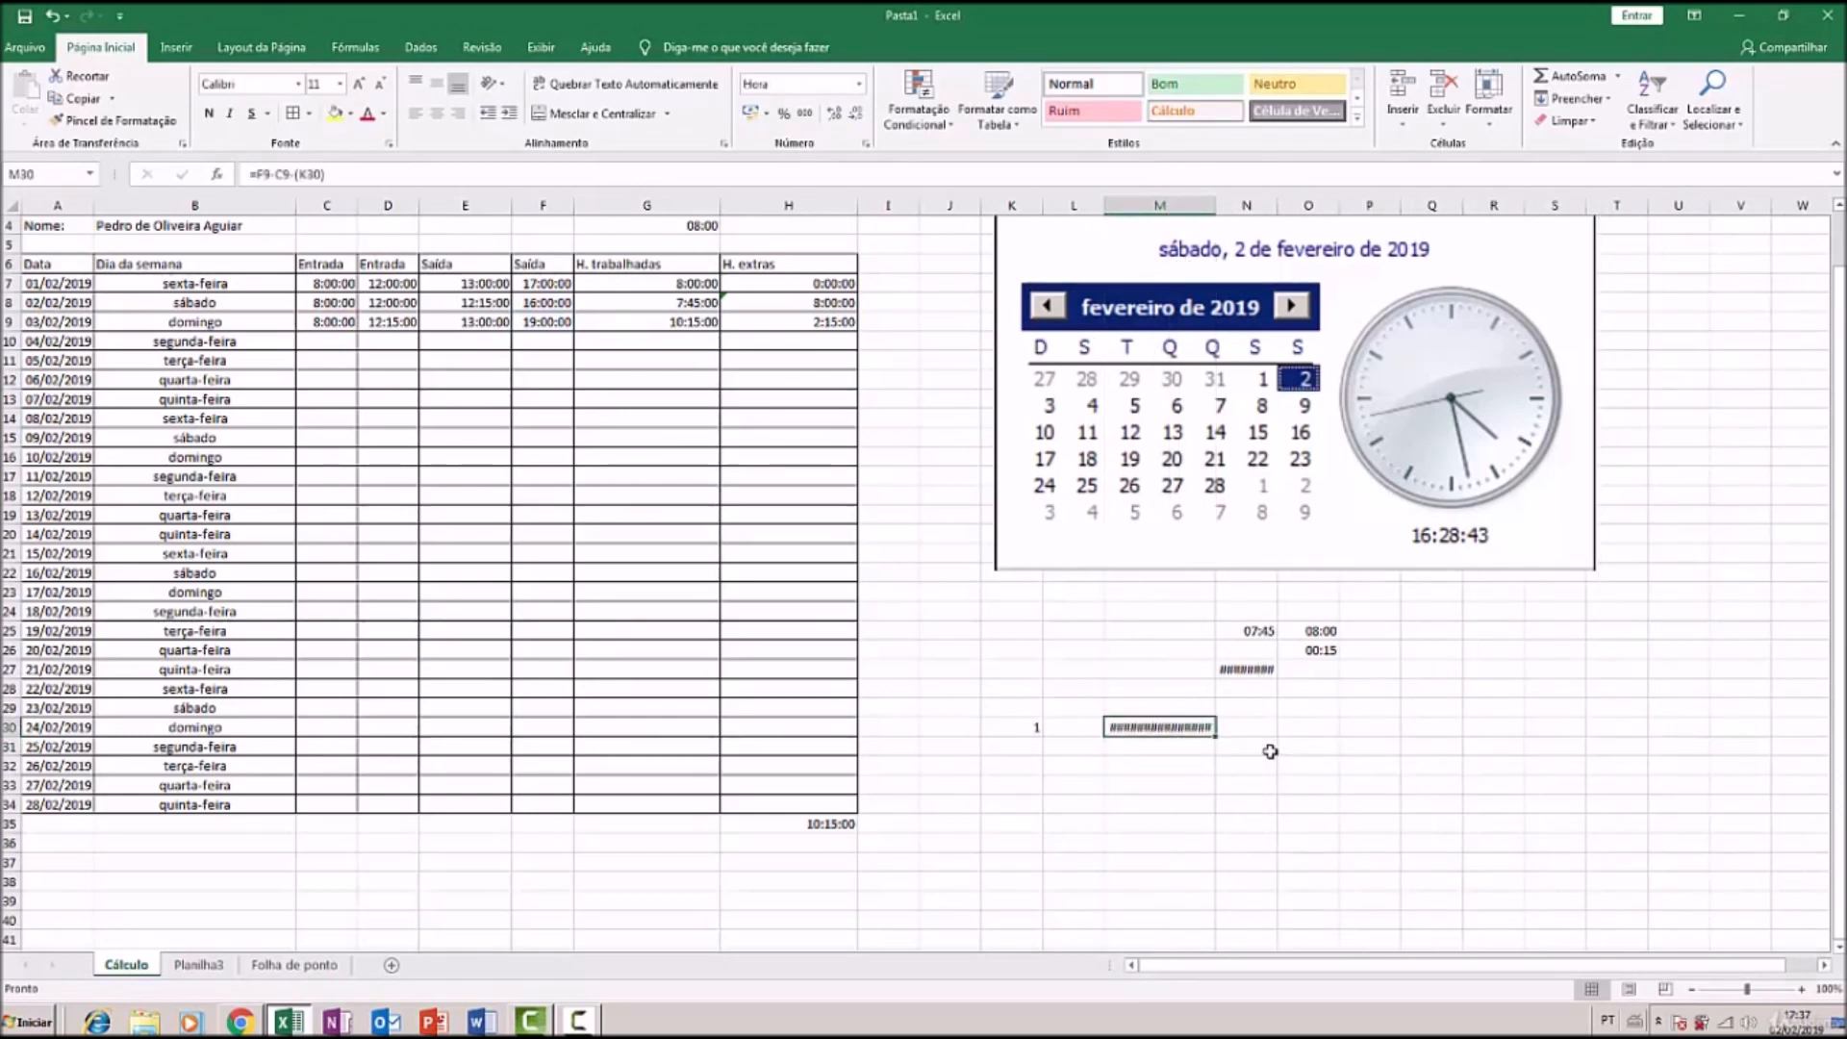
key(Delete)
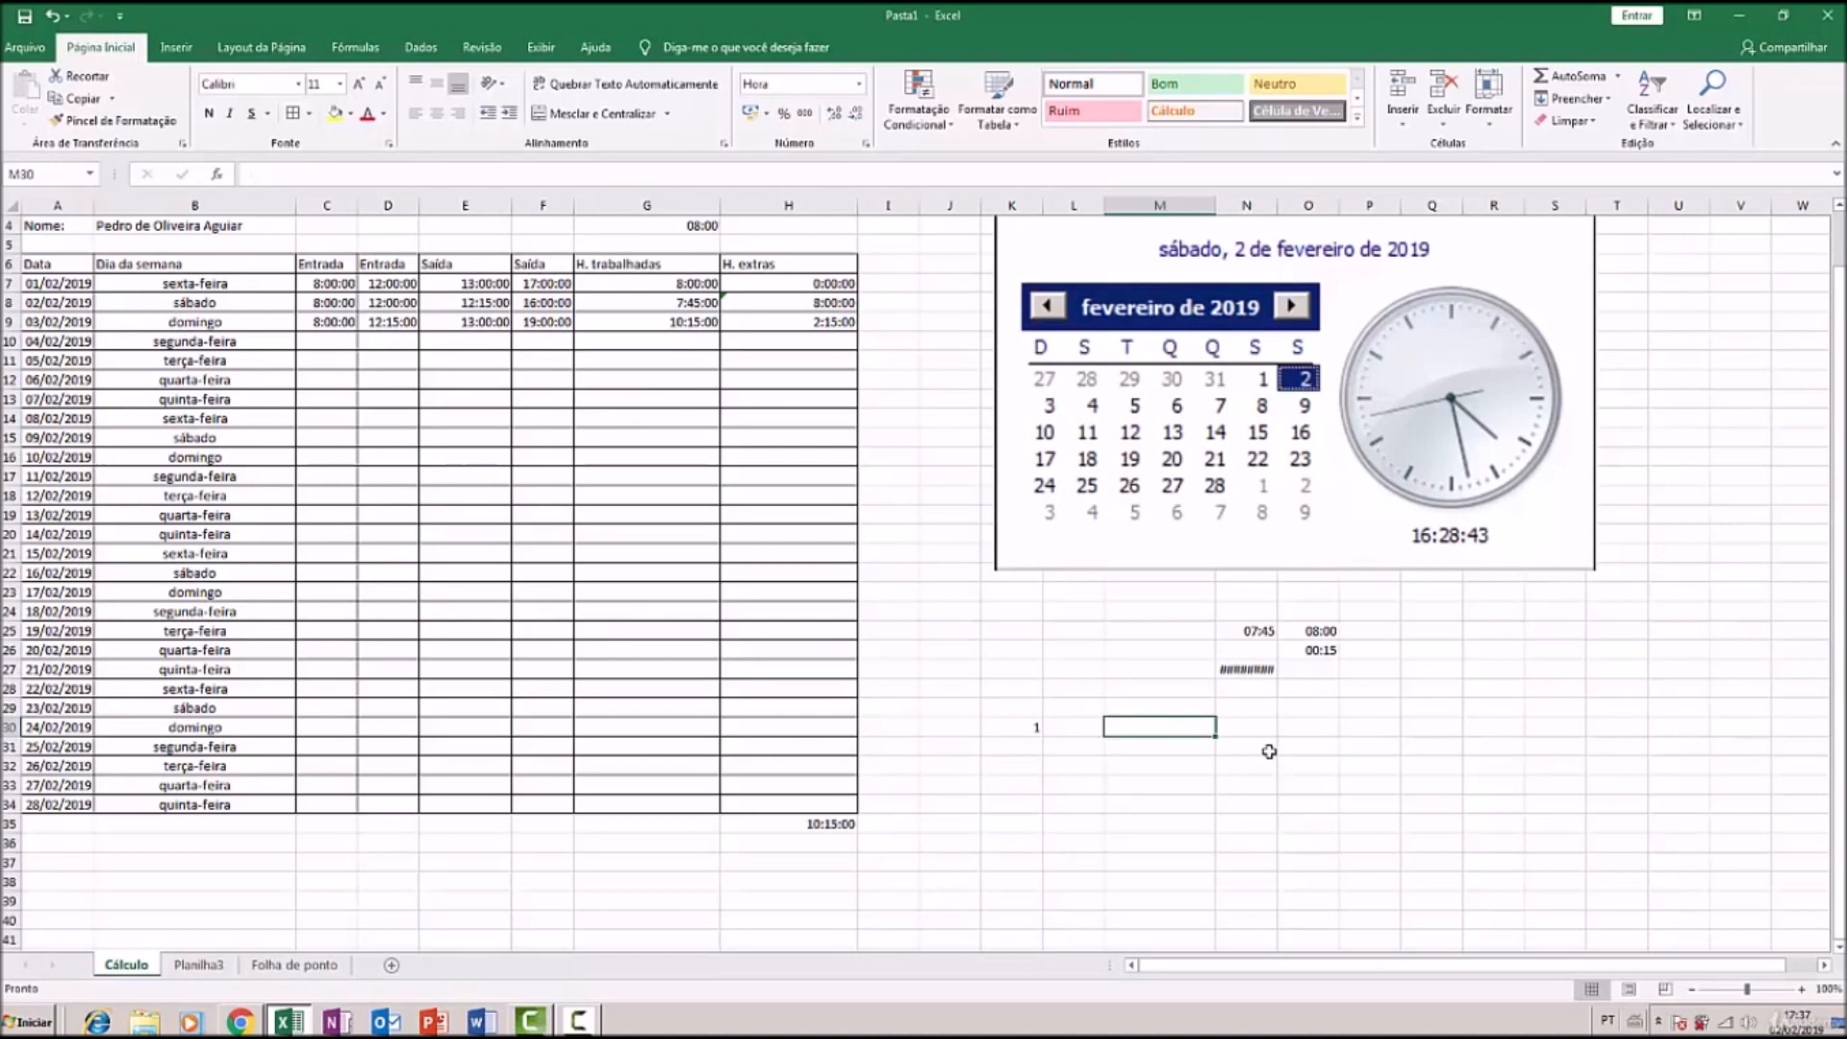
click(1270, 752)
scroll(738, 423, up, 1)
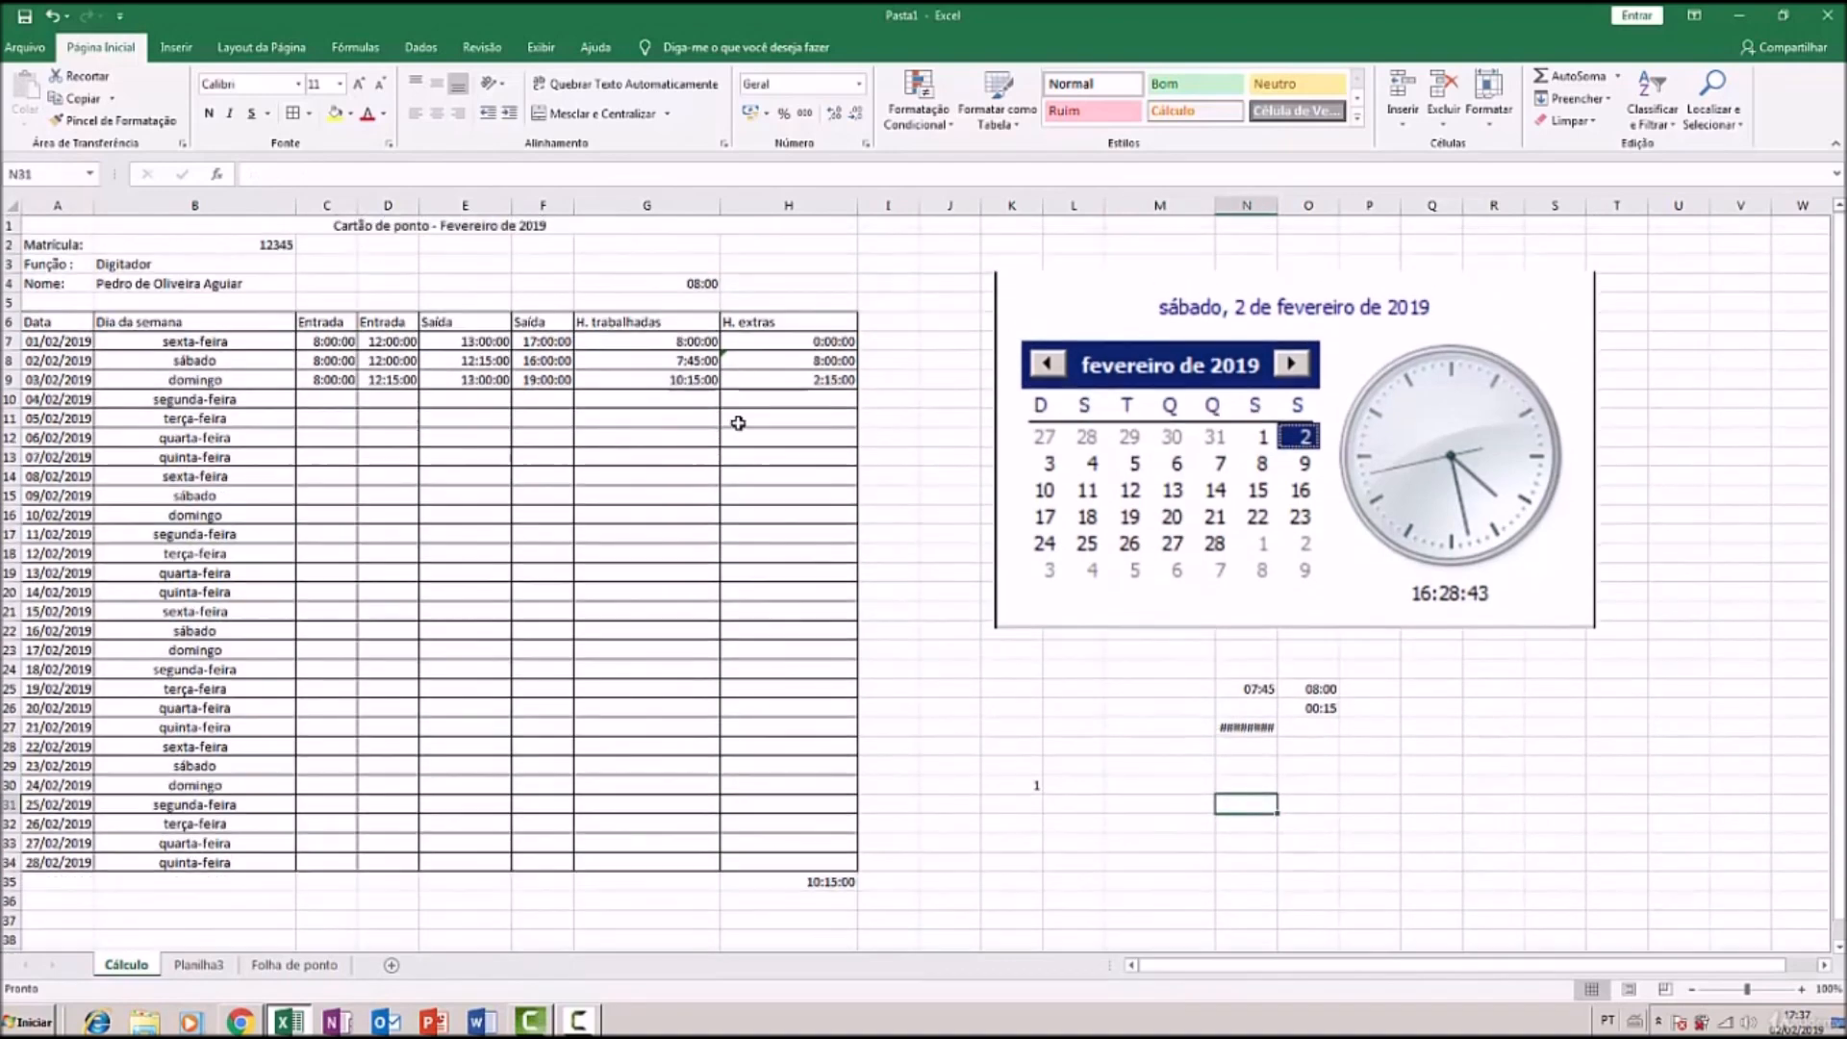
Correct the extra-hours formula in H8 to =ABS(G8-$G$4) so it uses the worked hours
click(695, 283)
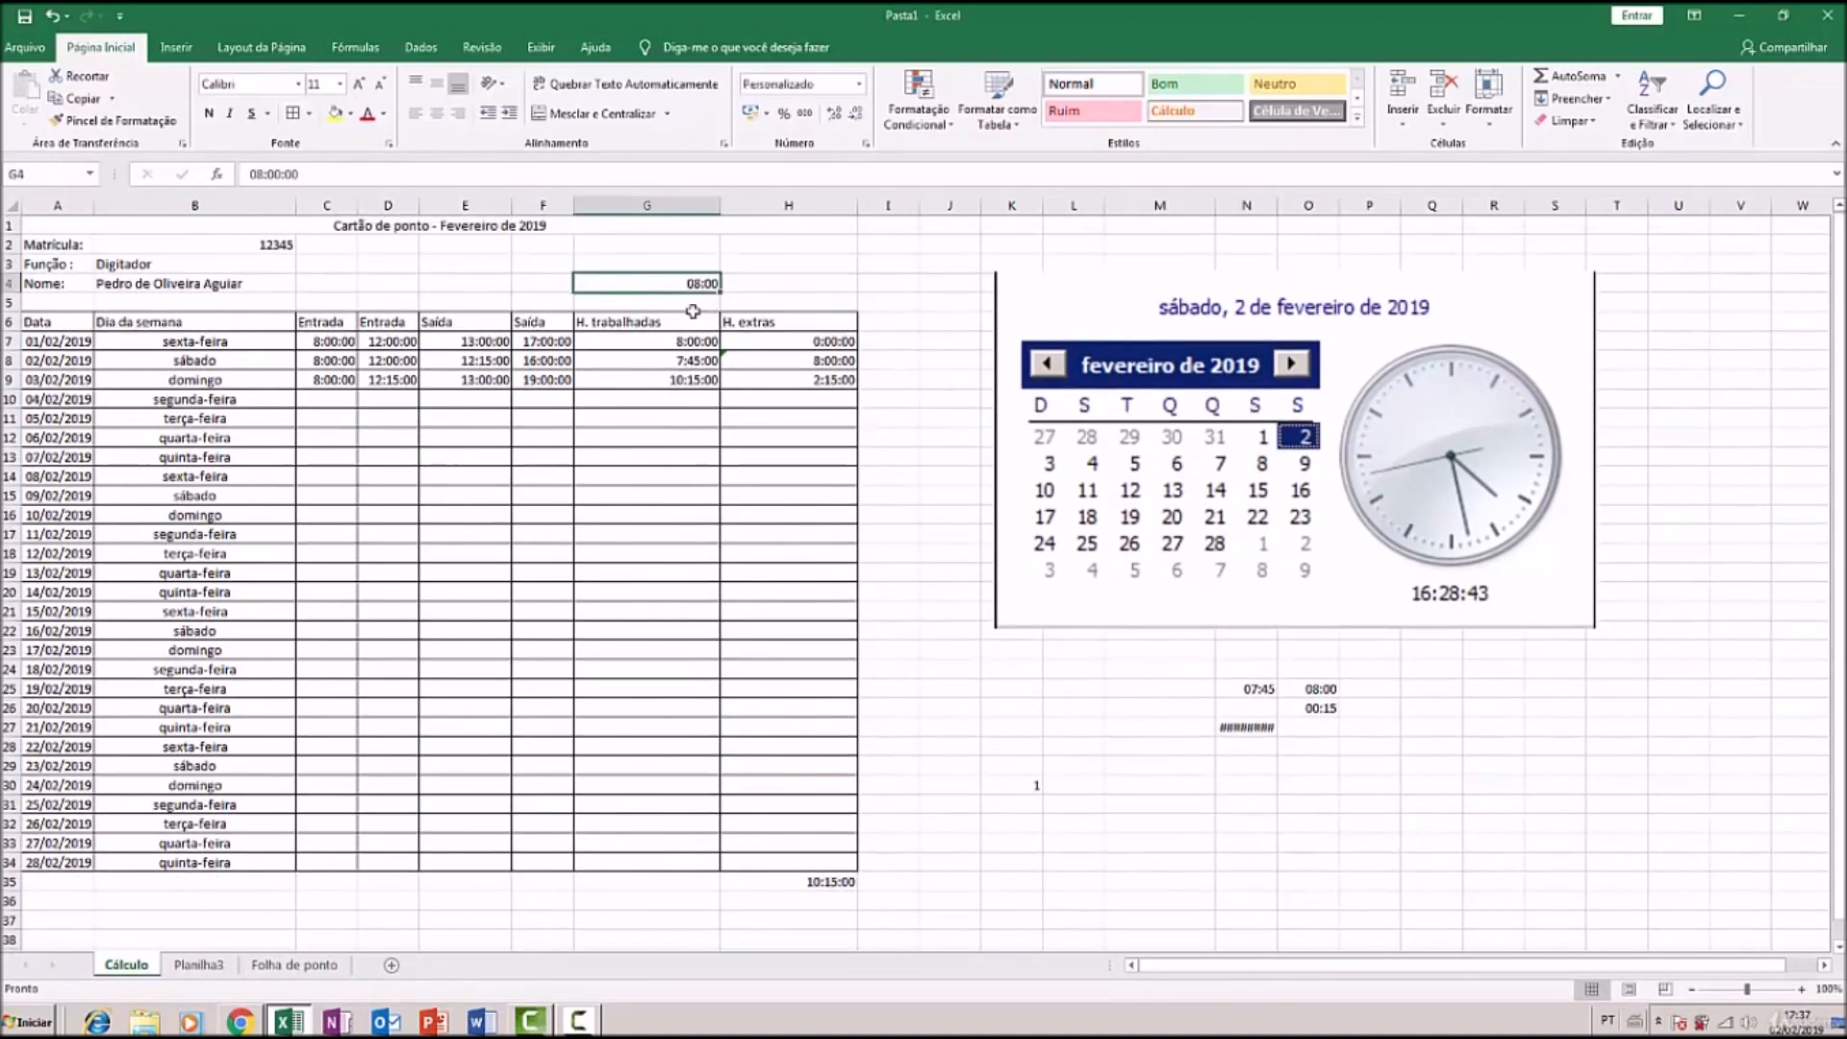
double_click(777, 350)
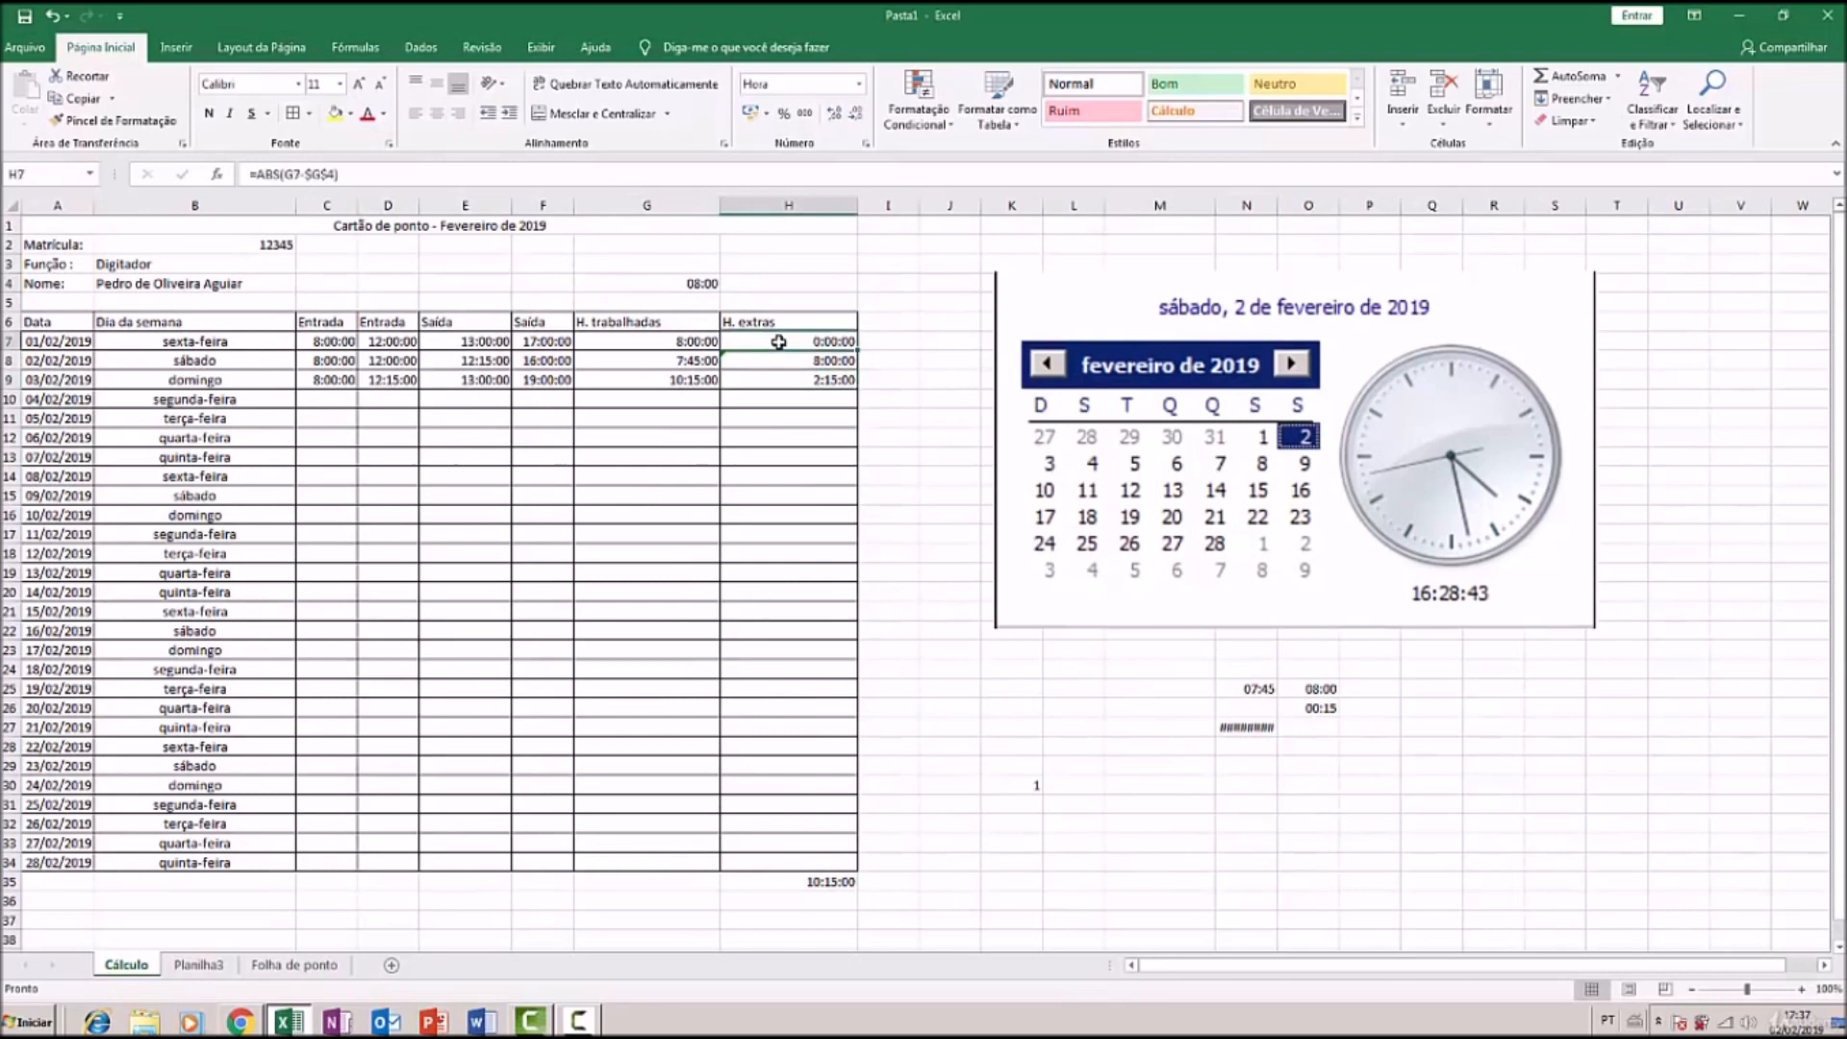
double_click(779, 342)
key(Return)
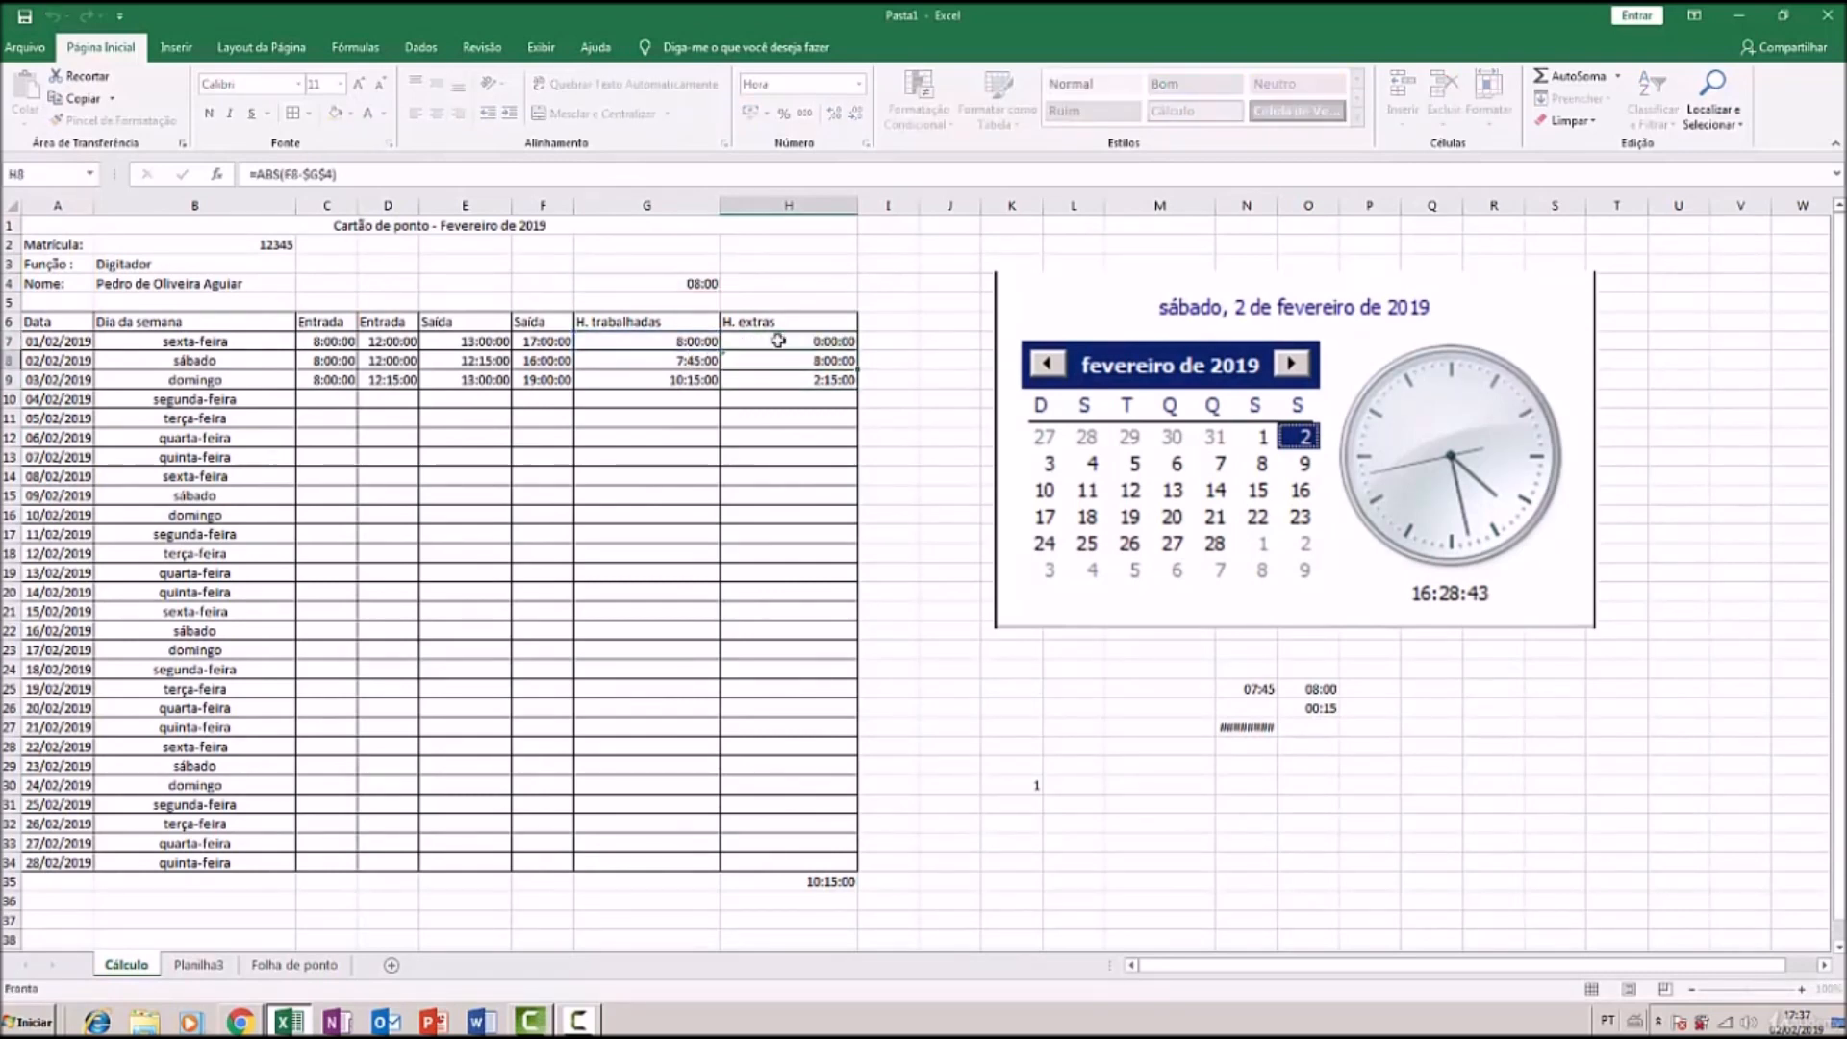
double_click(779, 361)
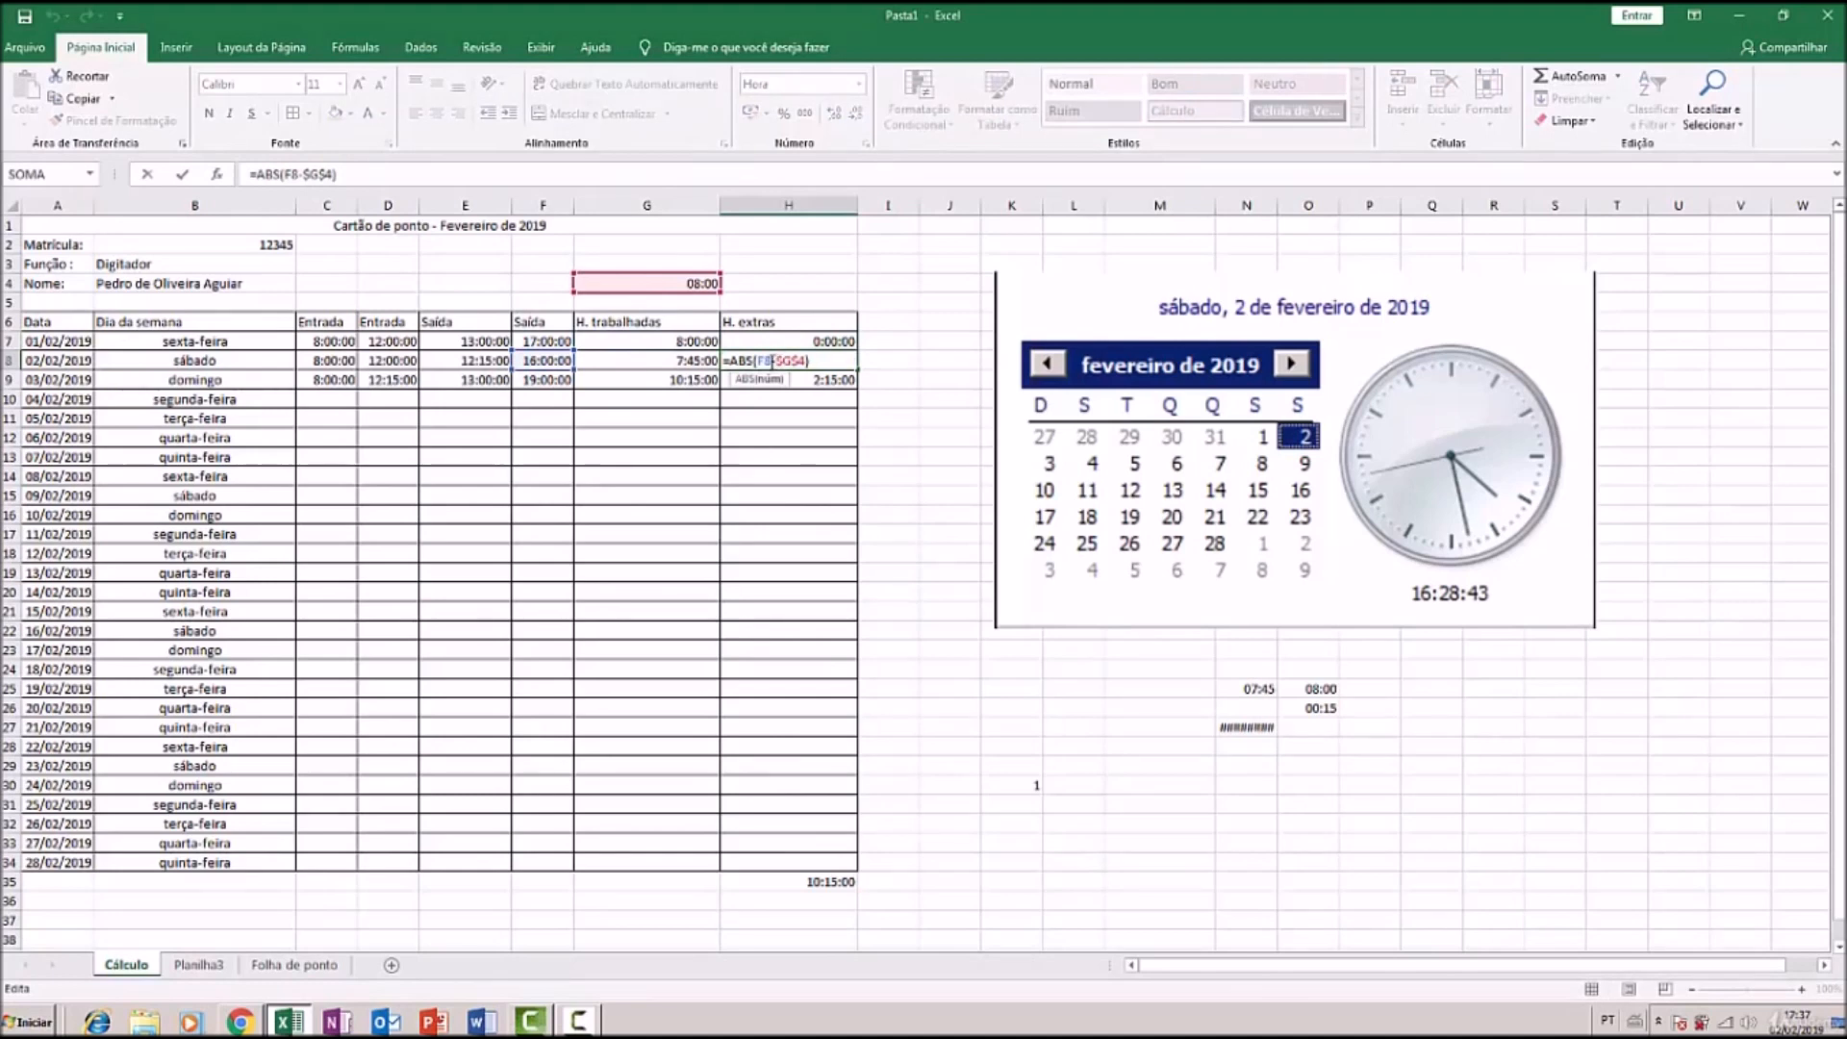
double_click(770, 361)
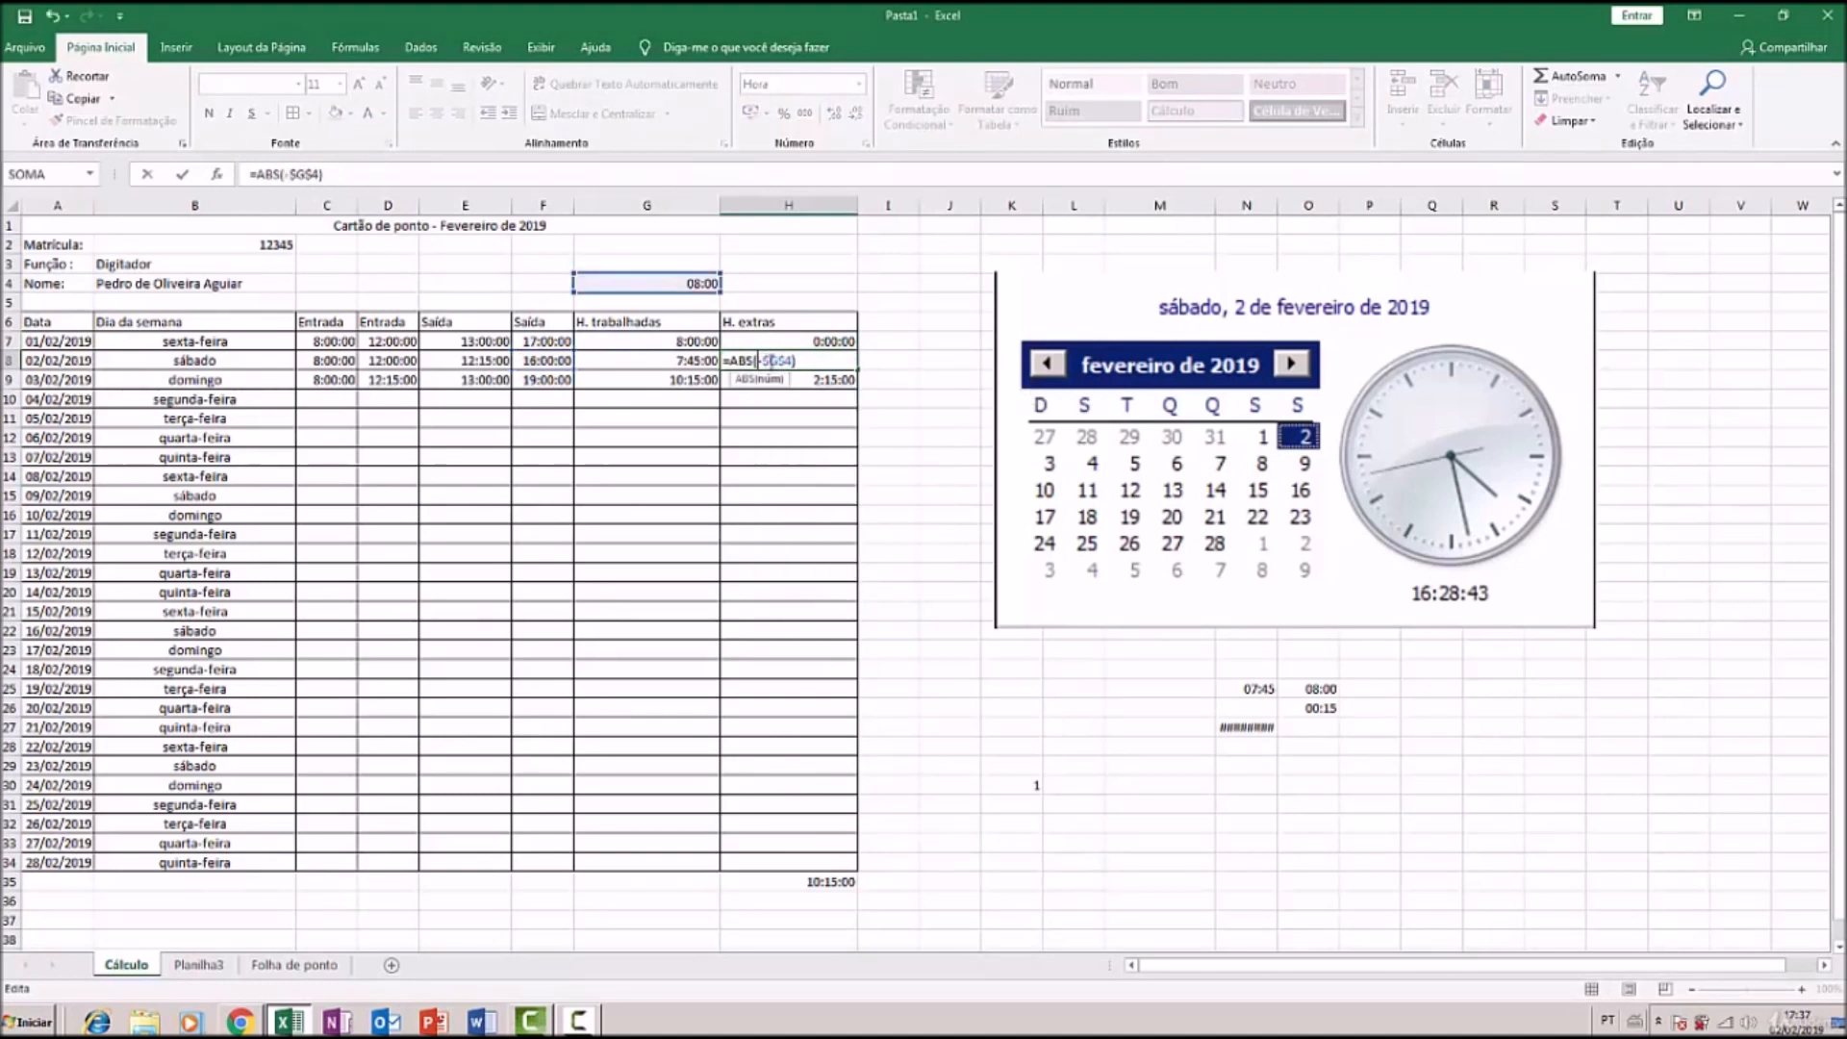
click(693, 356)
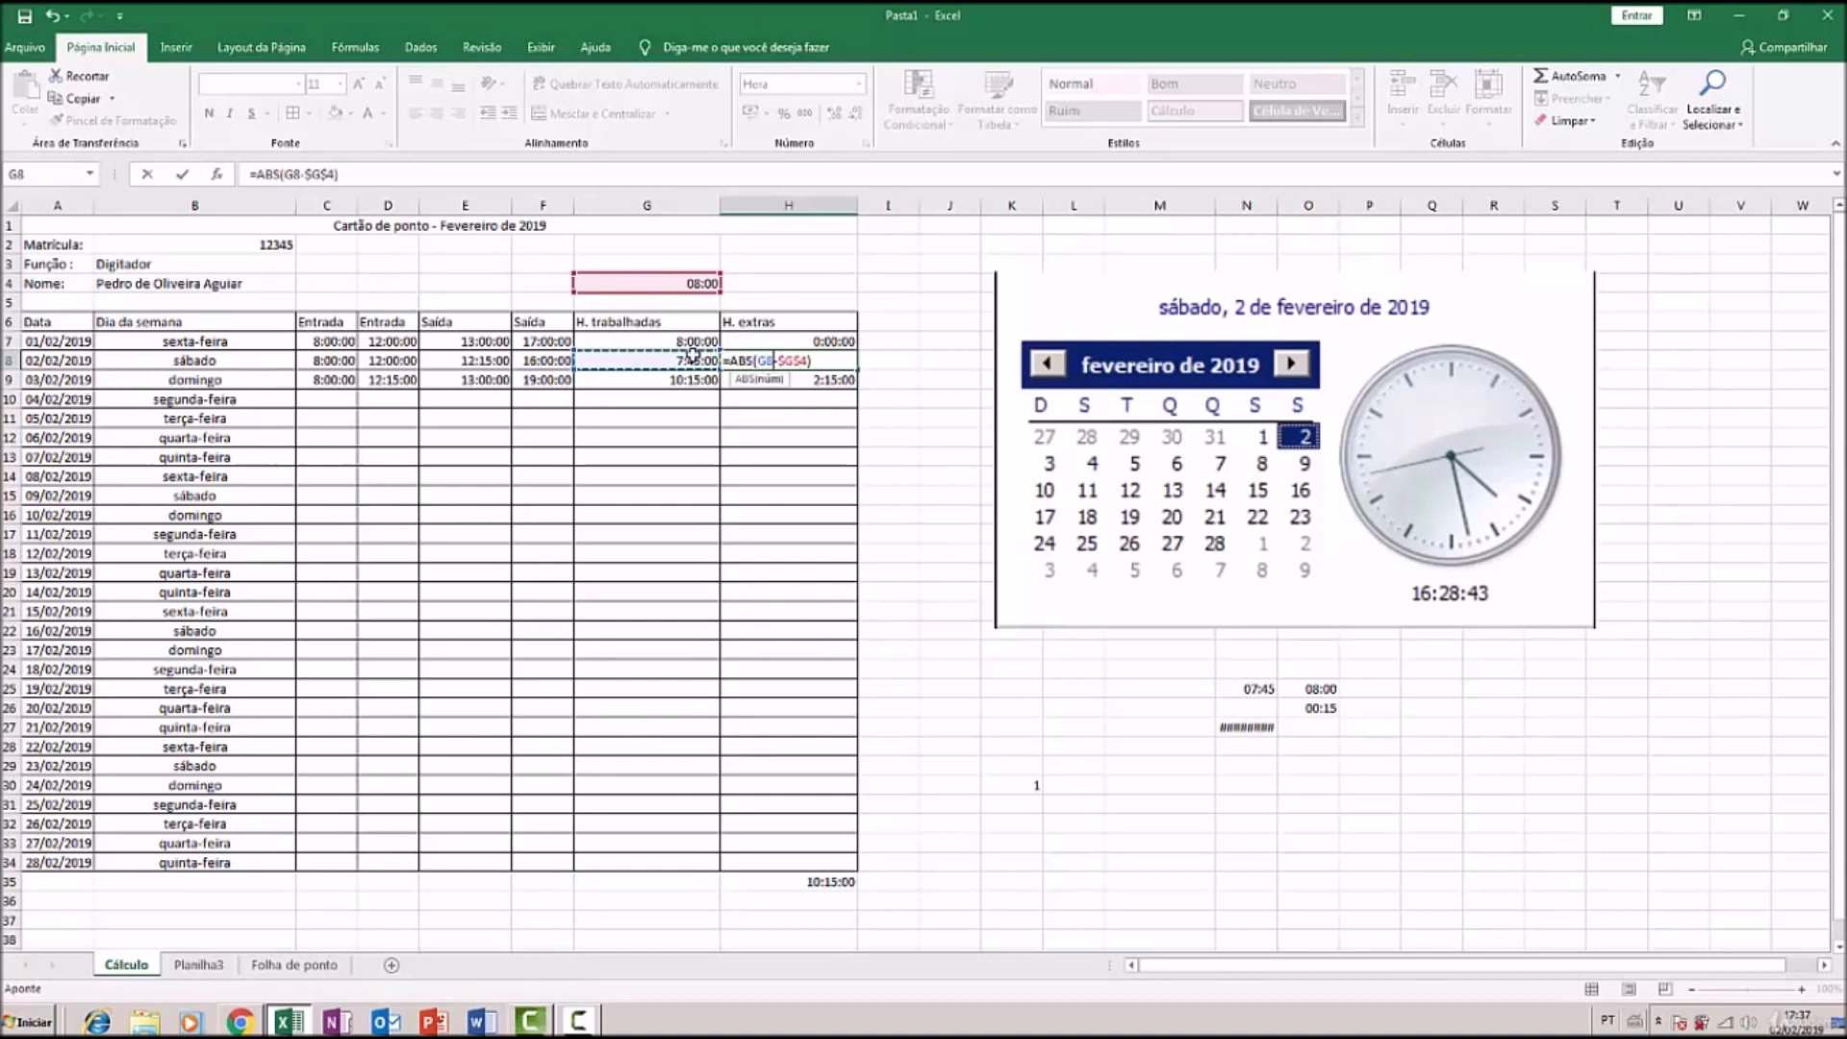
key(Return)
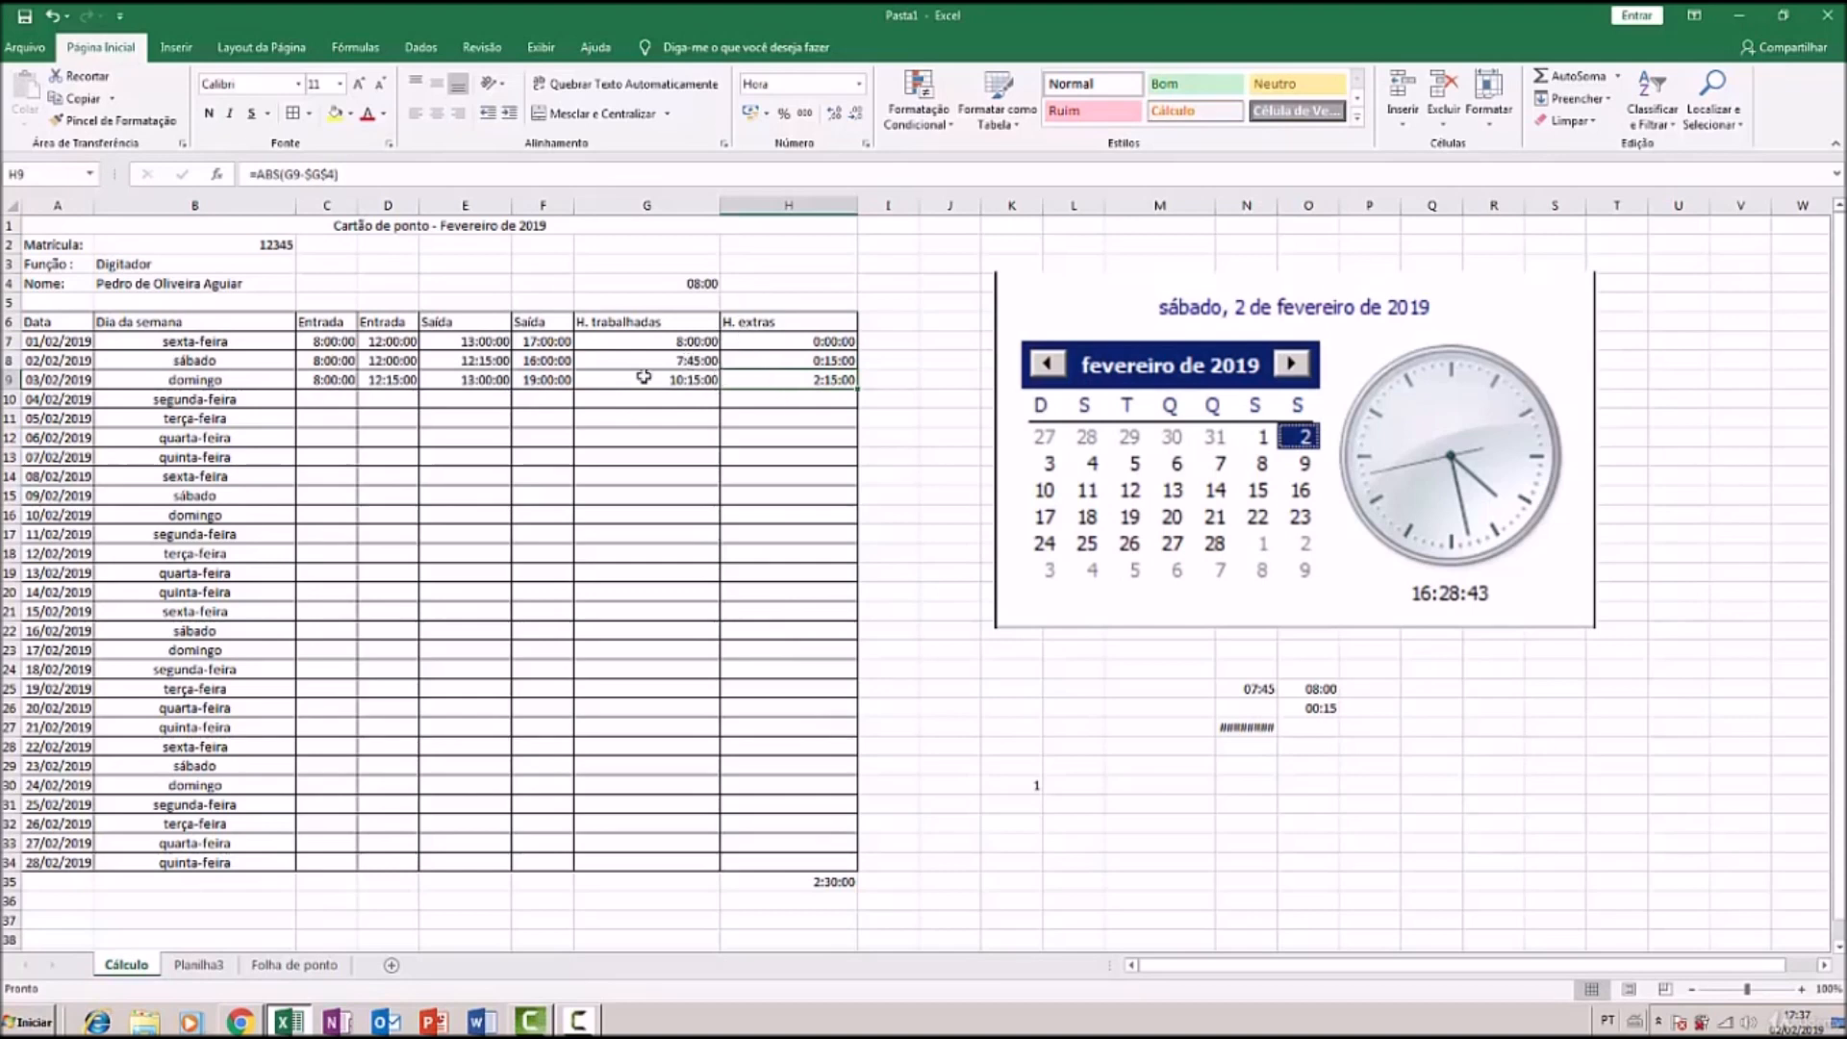
Fill in the 04/02/2019 row with the clock times 10:00, 12:00, 13:00 and 17:00
click(331, 397)
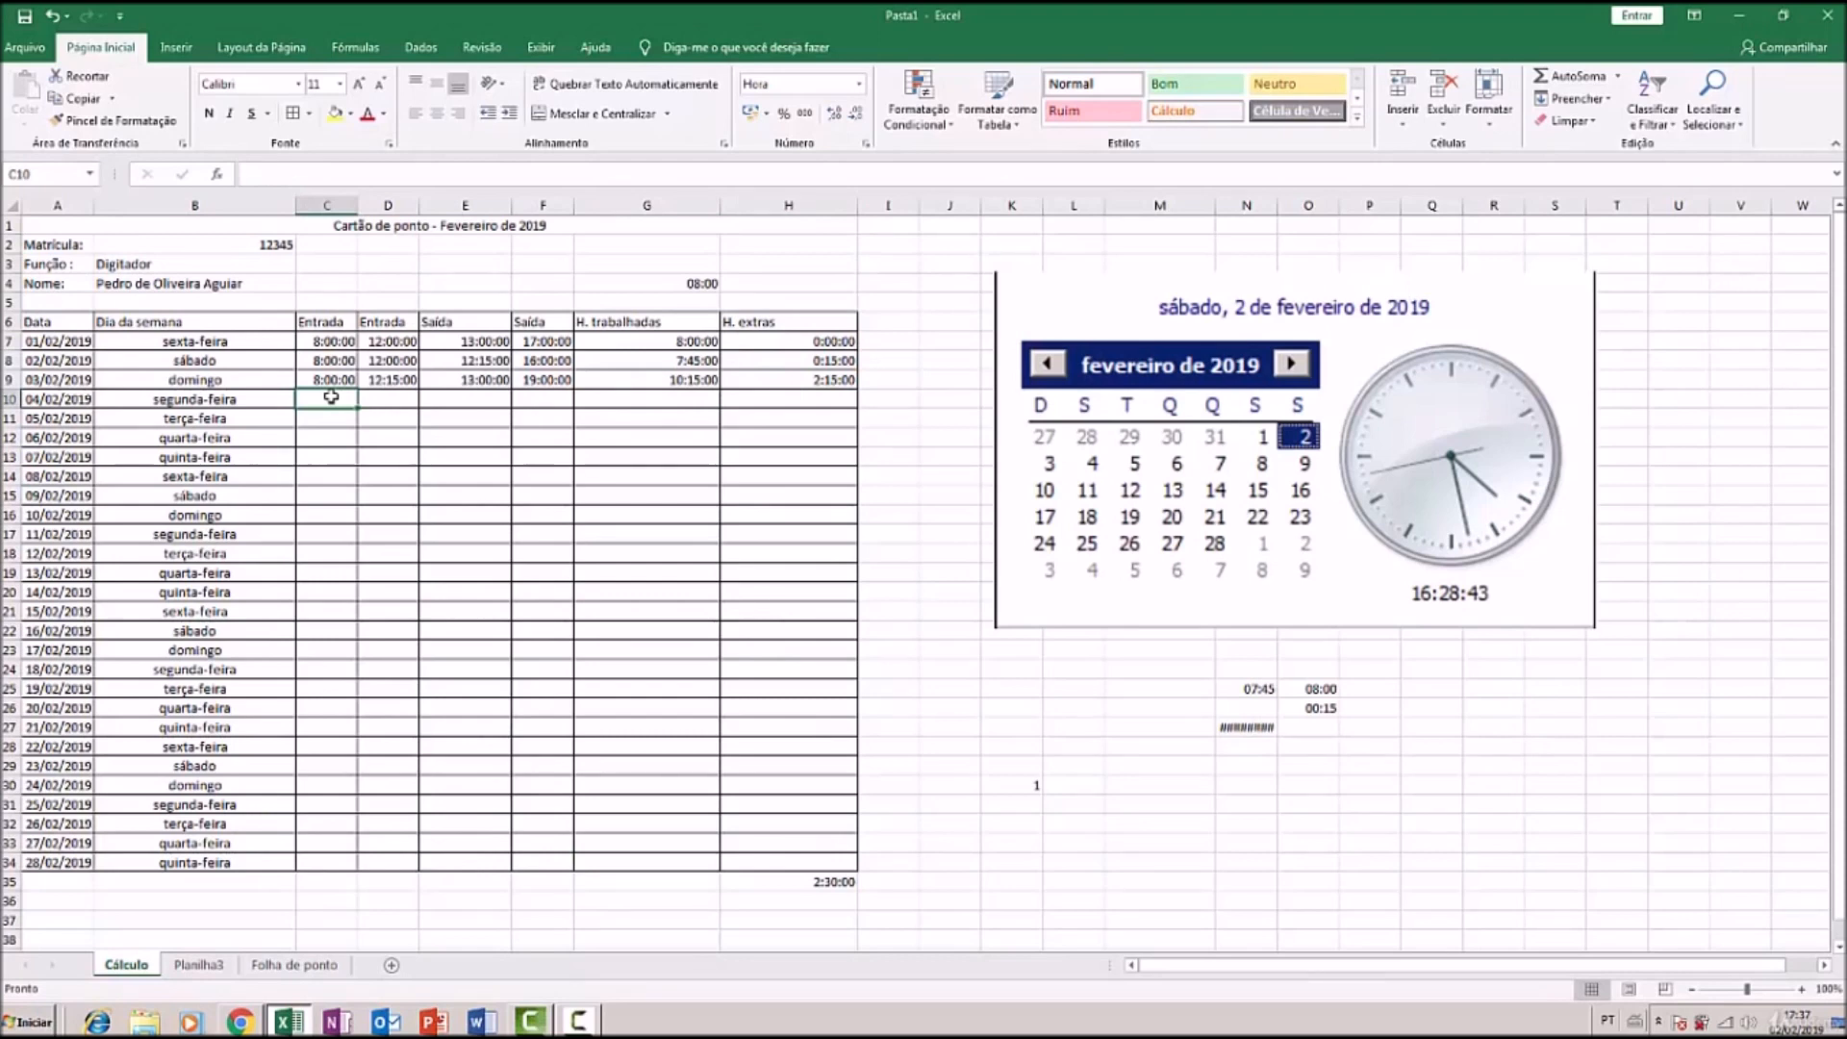
text(10:00)
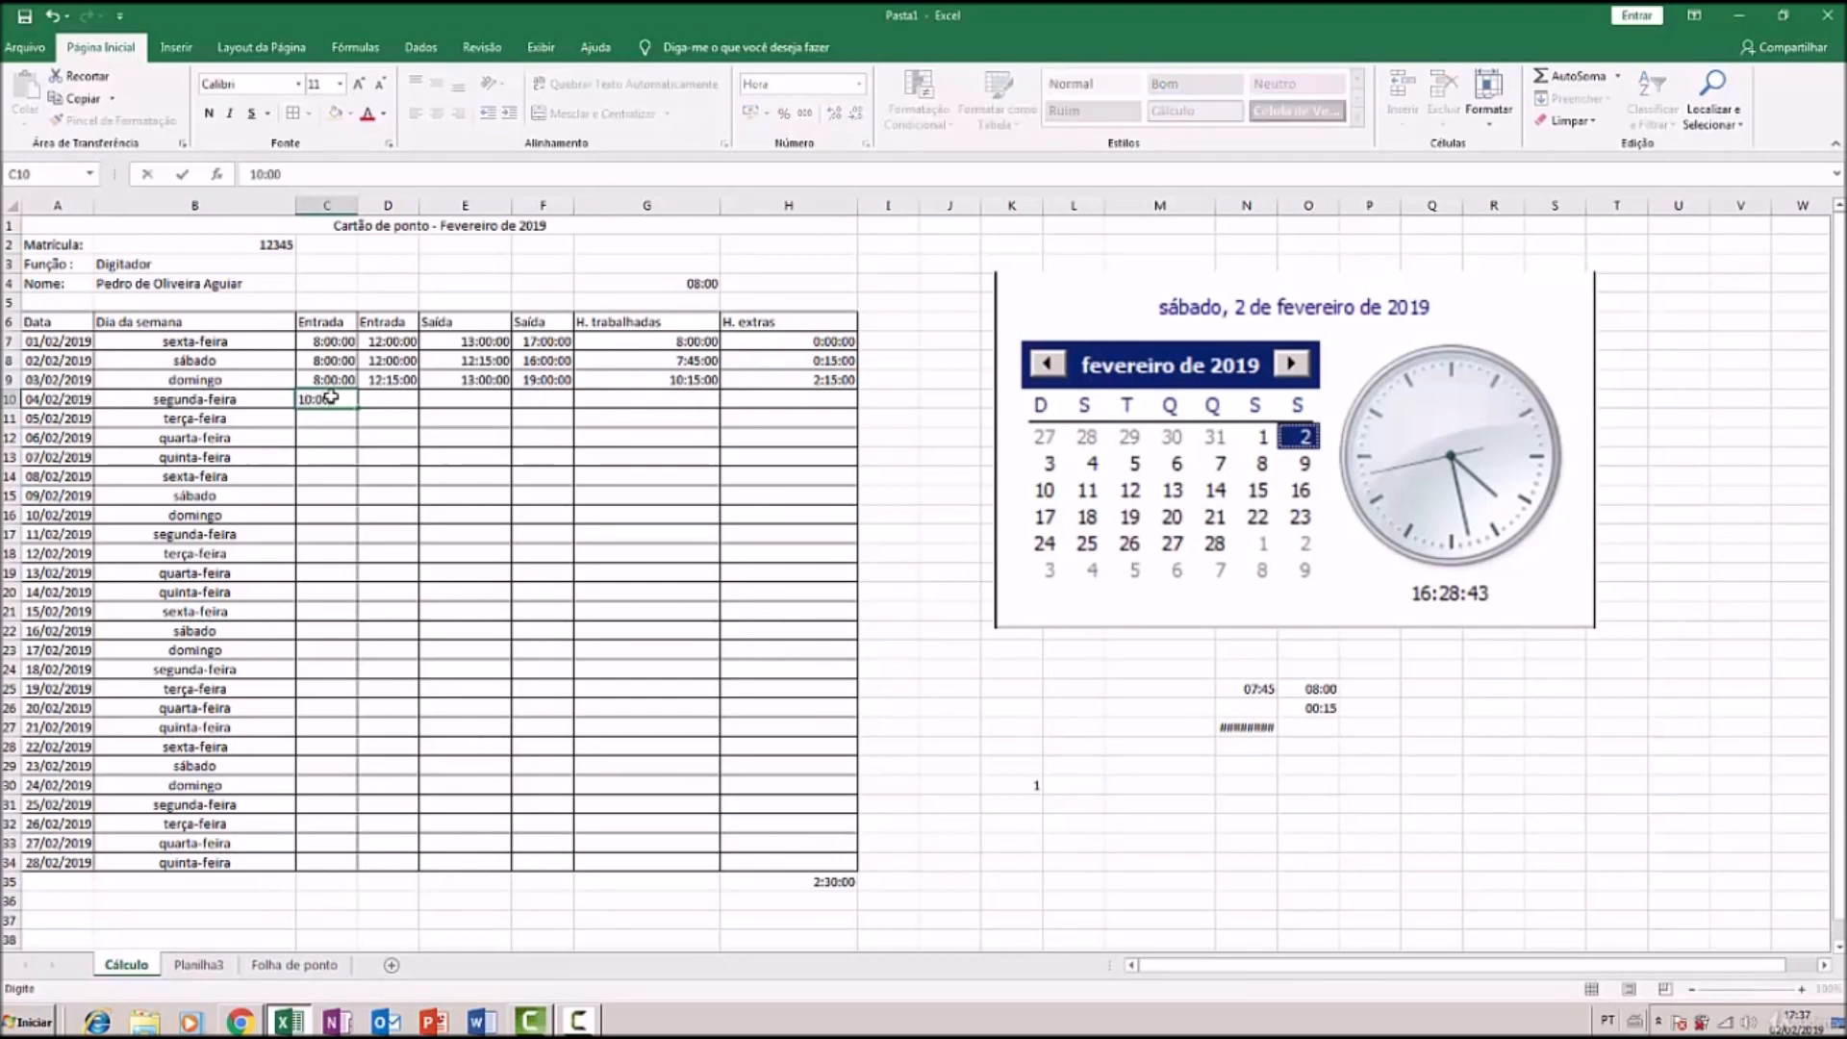
key(Tab)
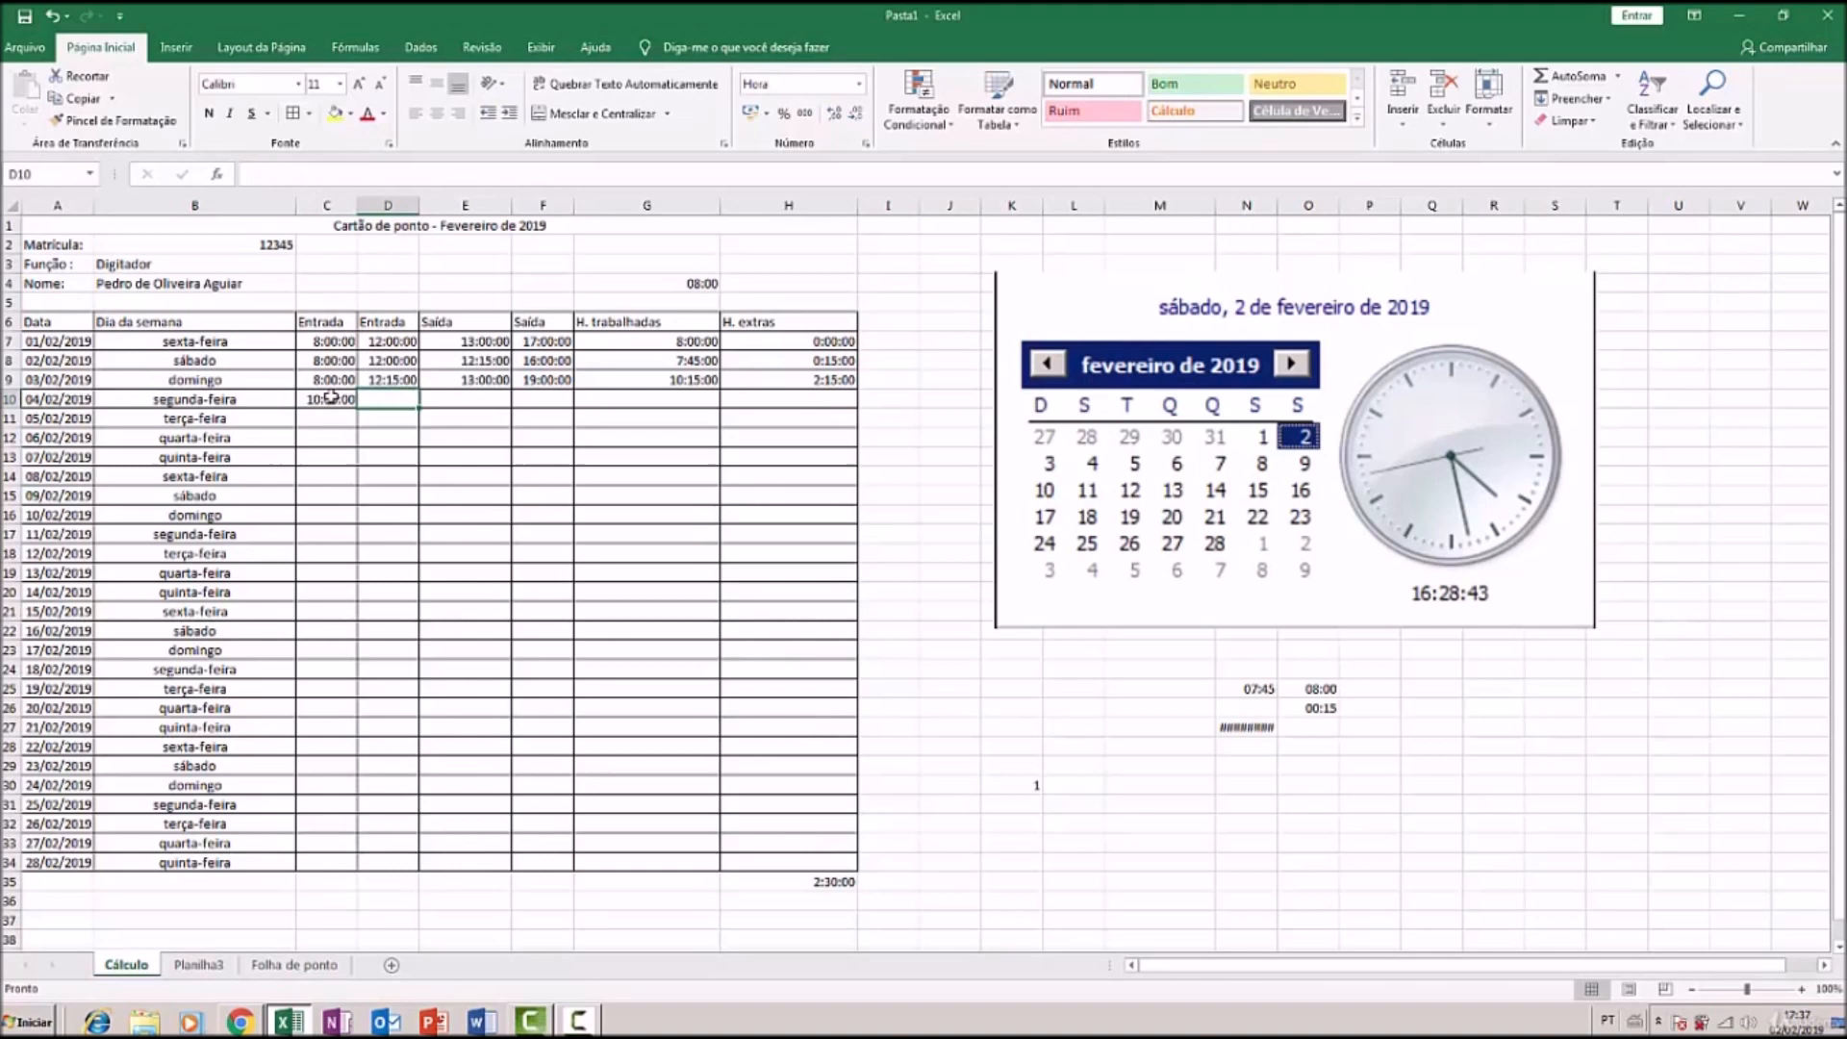
text(12:00)
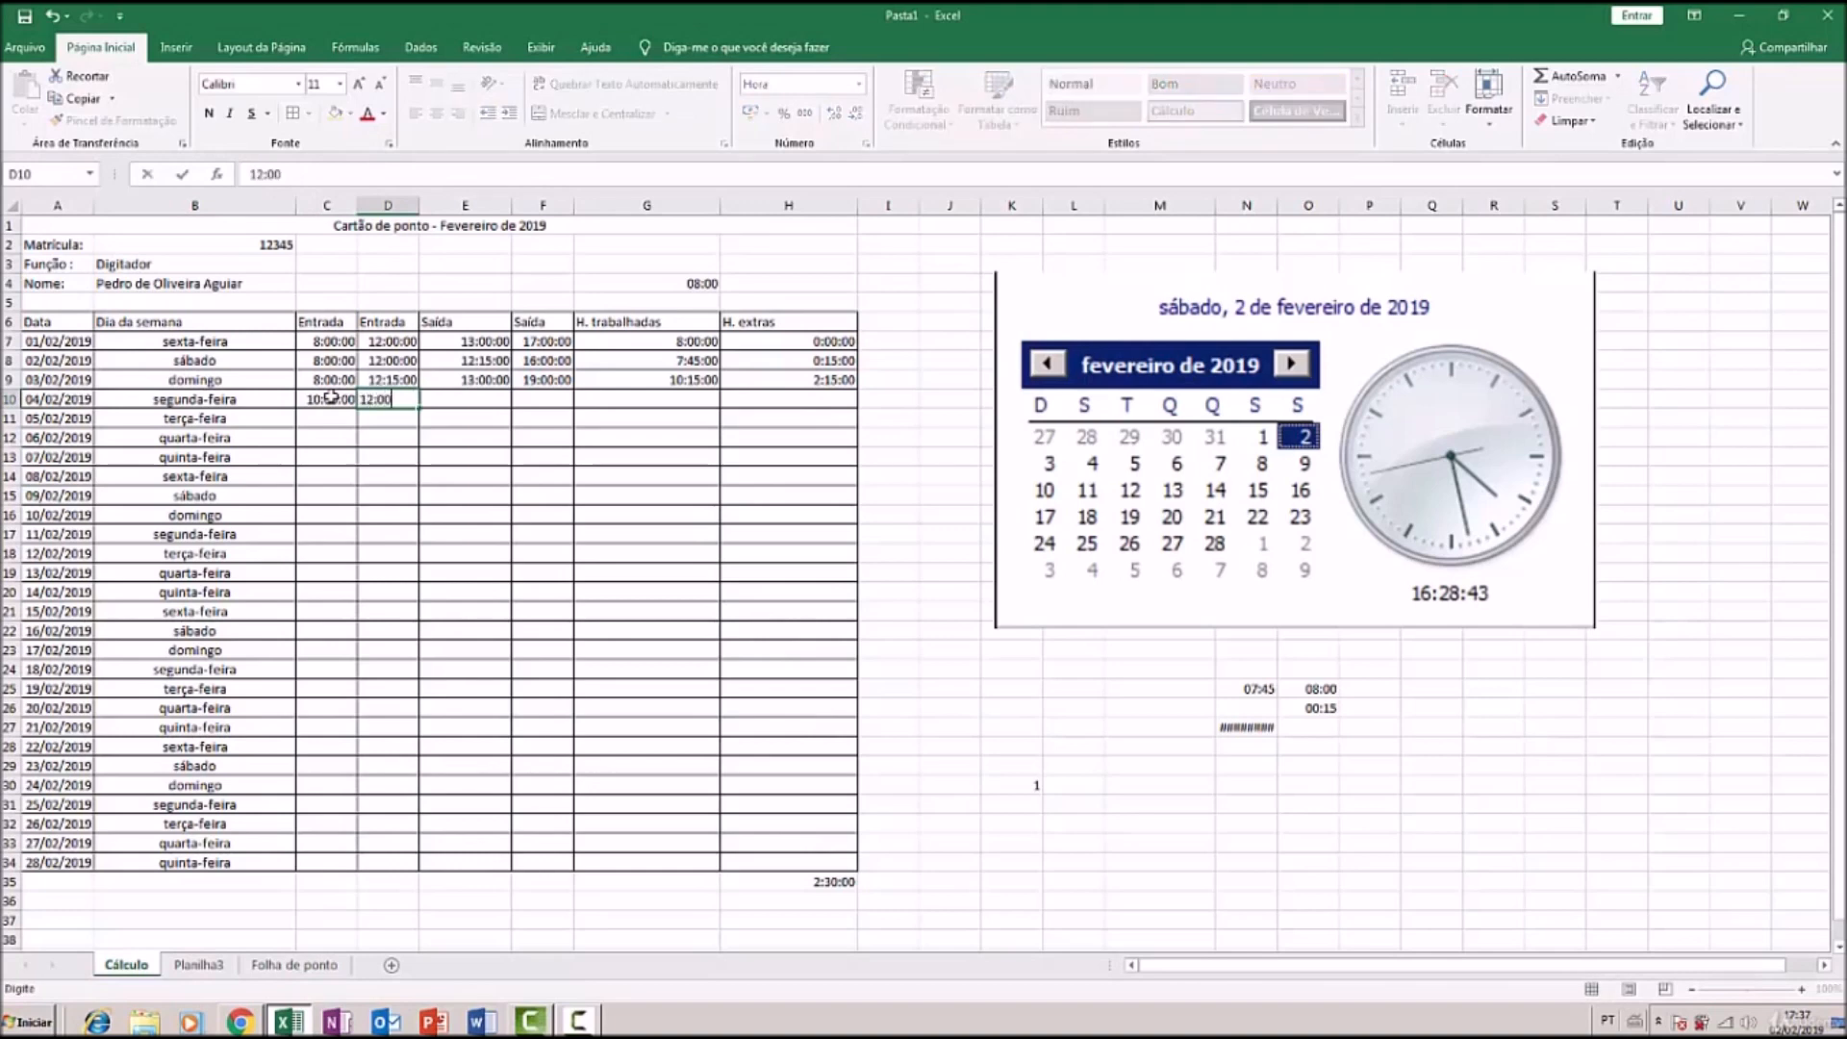
key(Tab)
text(13:00)
key(Tab)
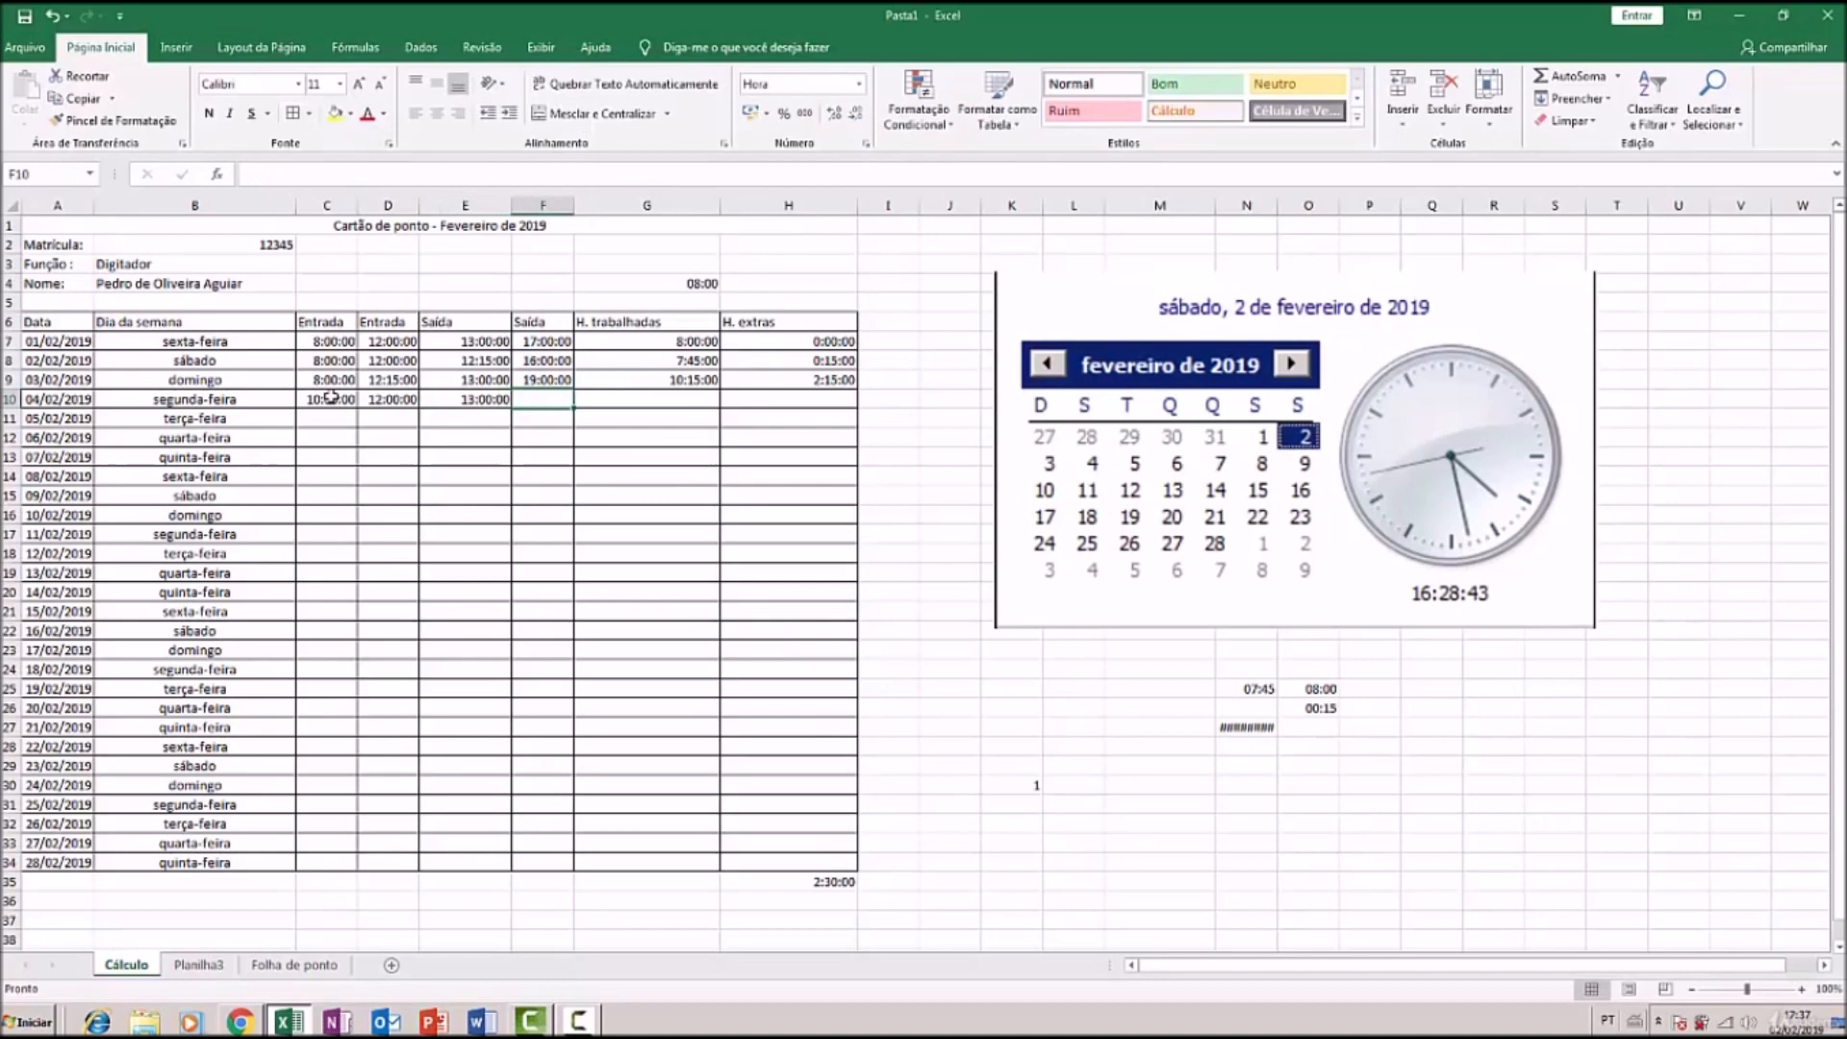
text(17)
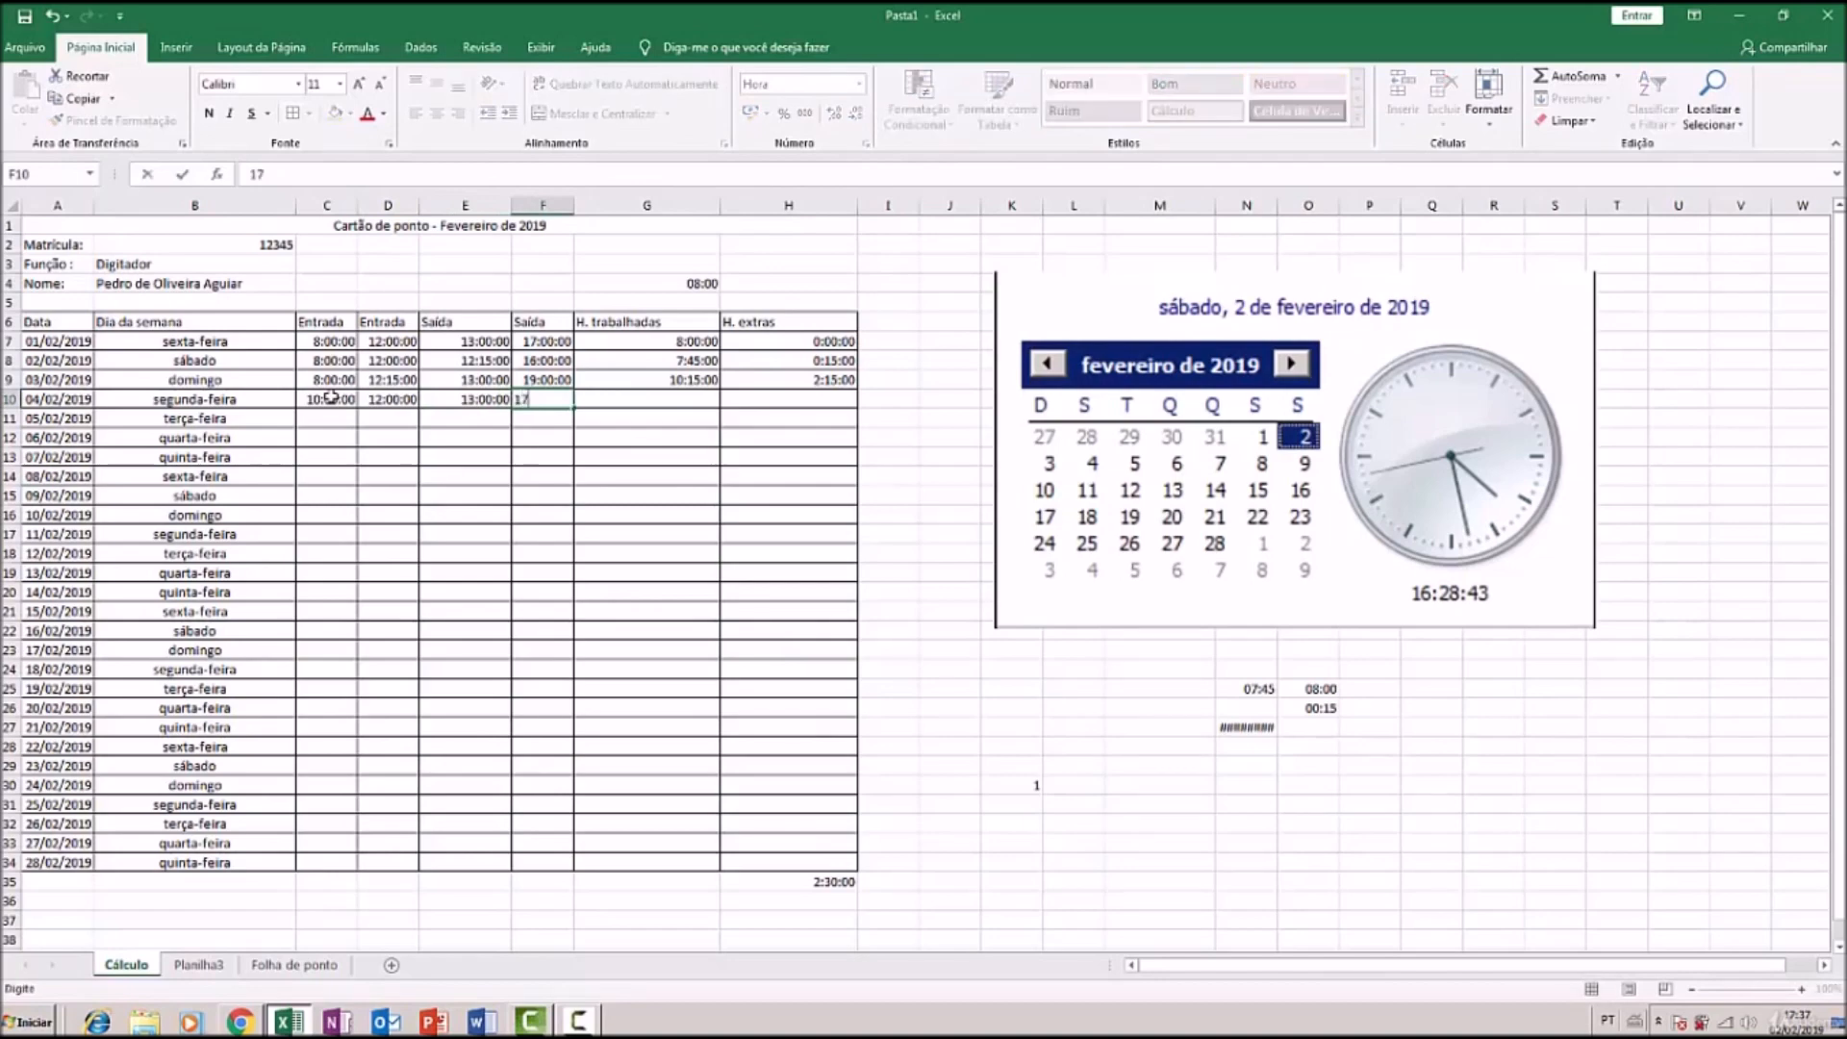
text(:00)
key(Return)
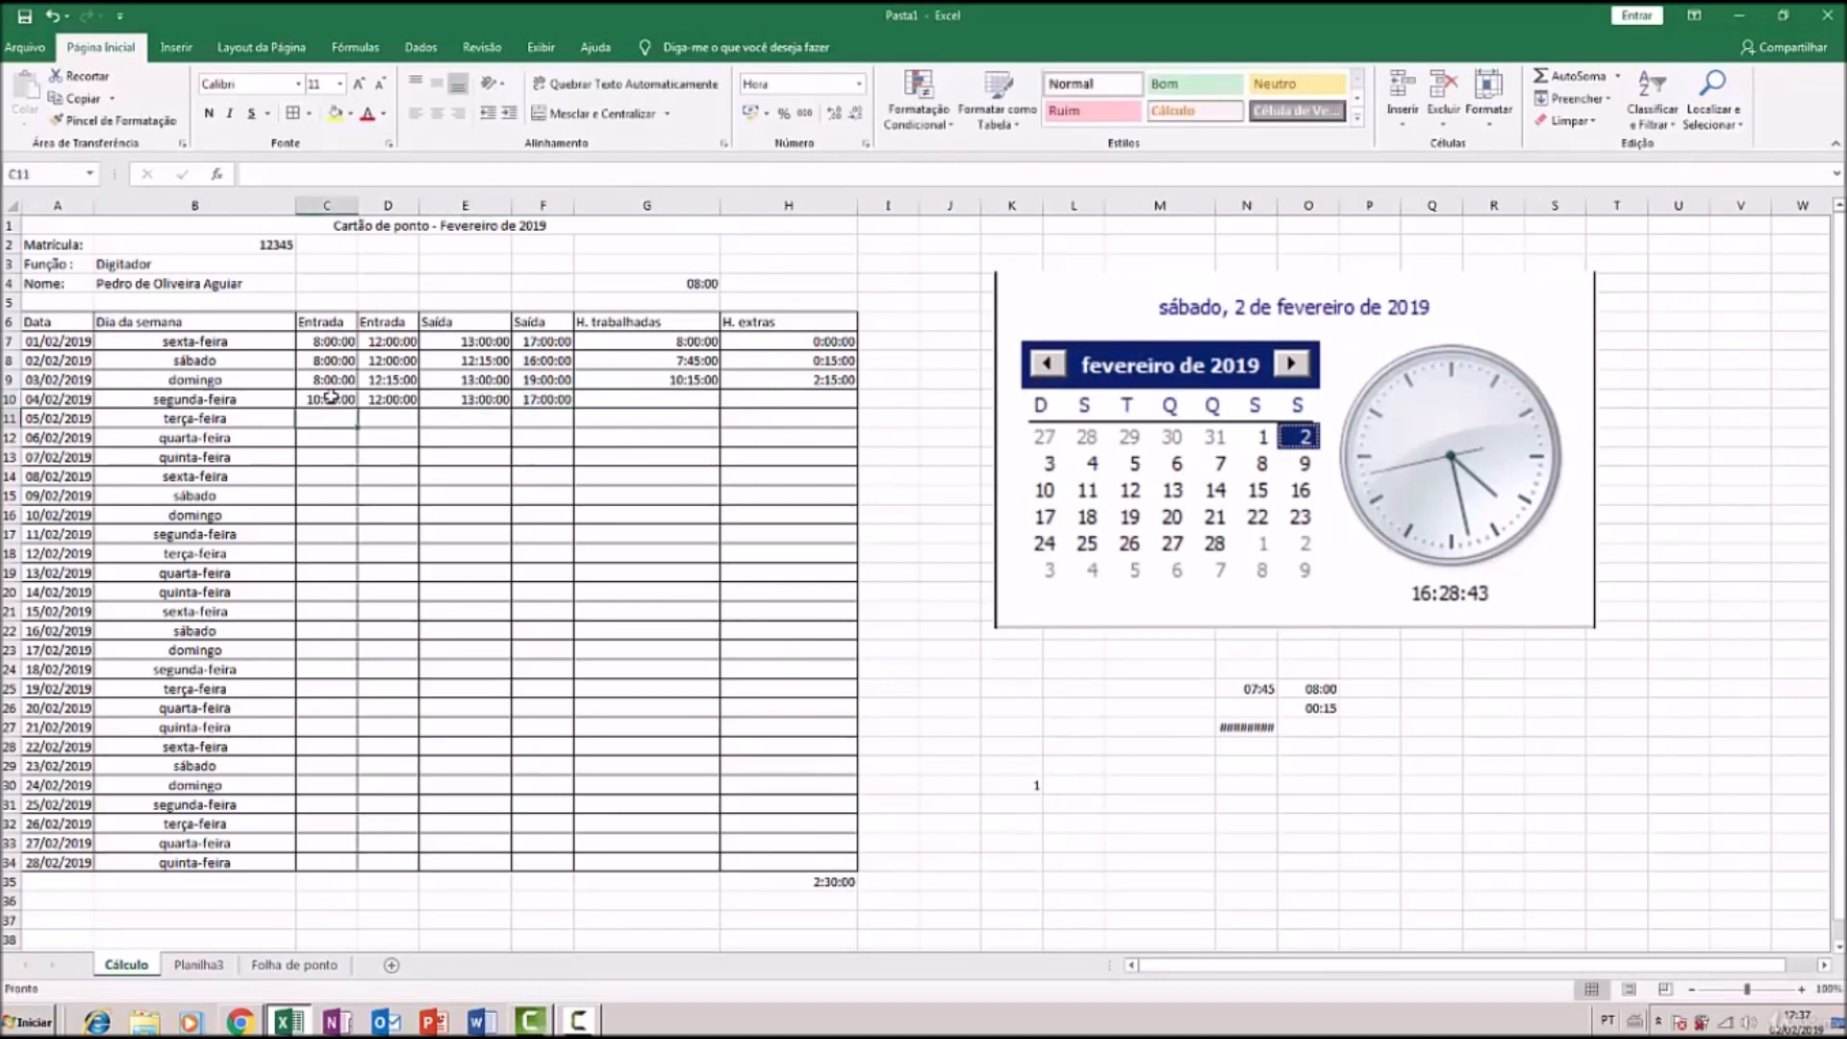
Extend the worked-hours formula in G9 and the extra-hours formula in H9 down to row 10
scroll(471, 352, down, 2)
scroll(775, 401, up, 2)
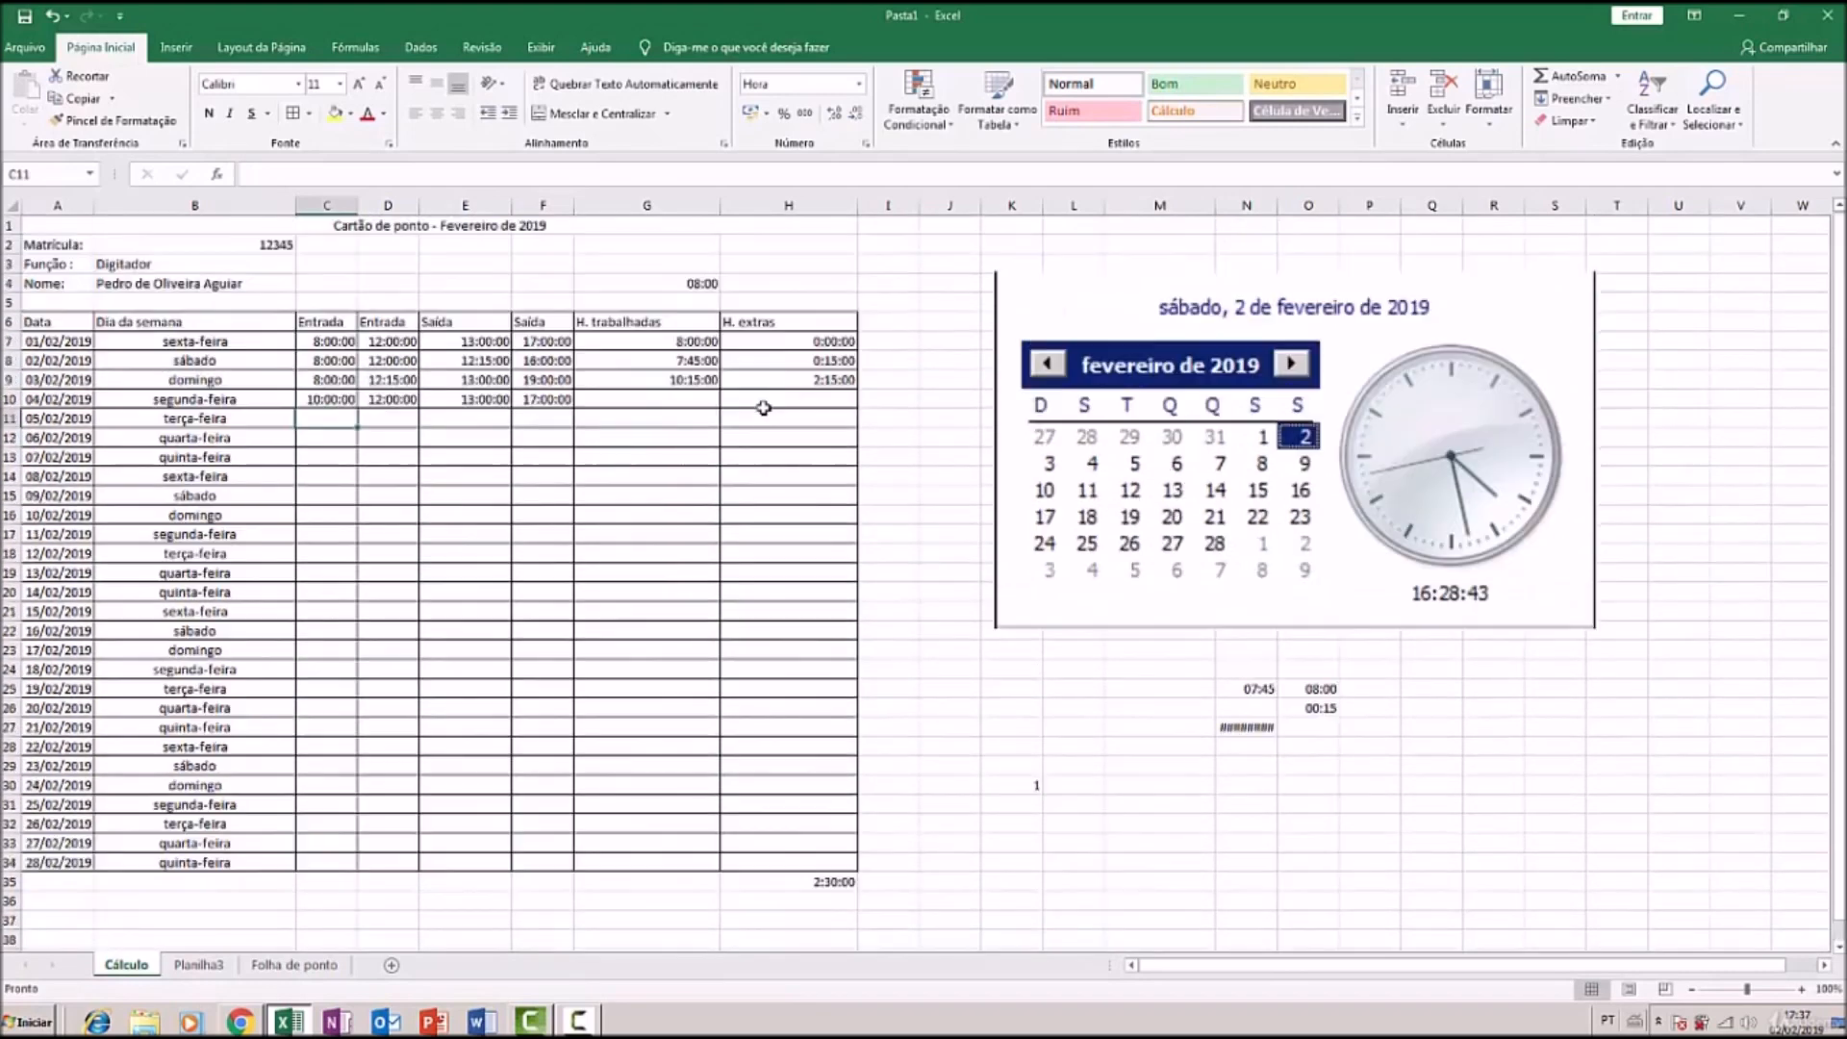
click(706, 381)
drag(719, 389, 723, 404)
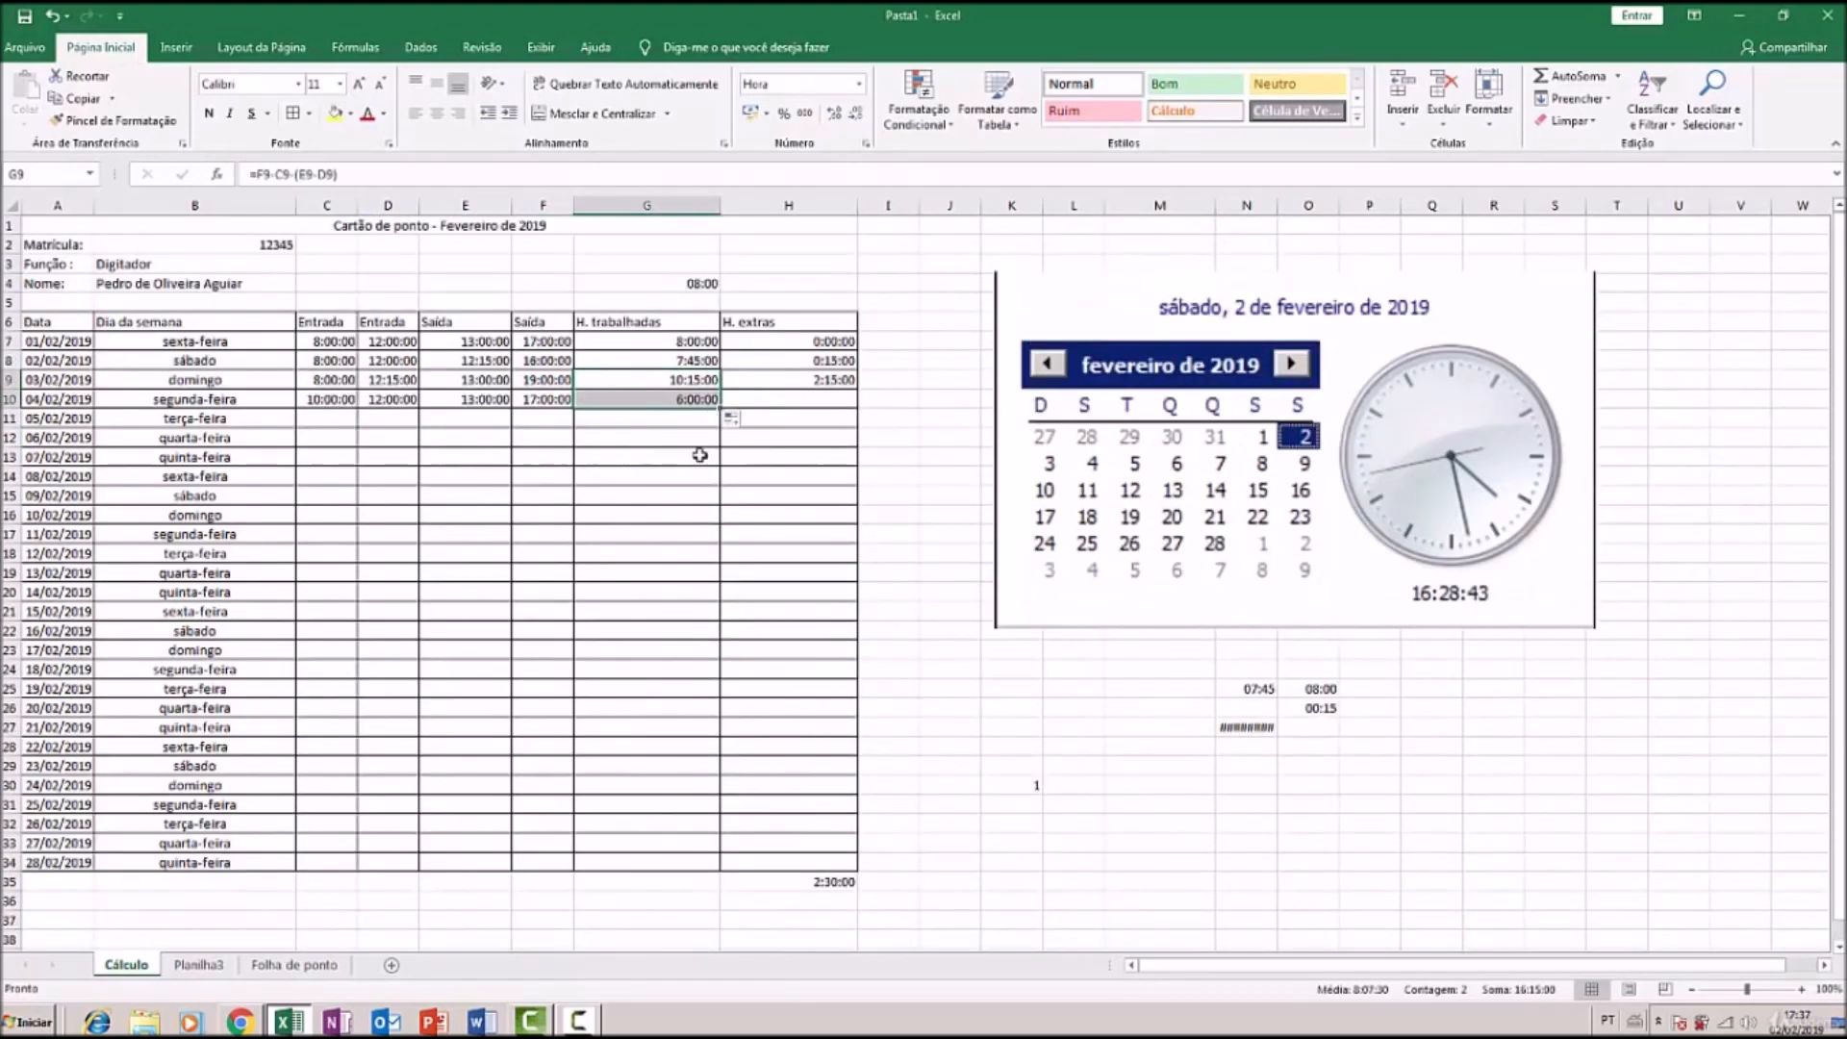
click(831, 377)
drag(855, 390, 856, 408)
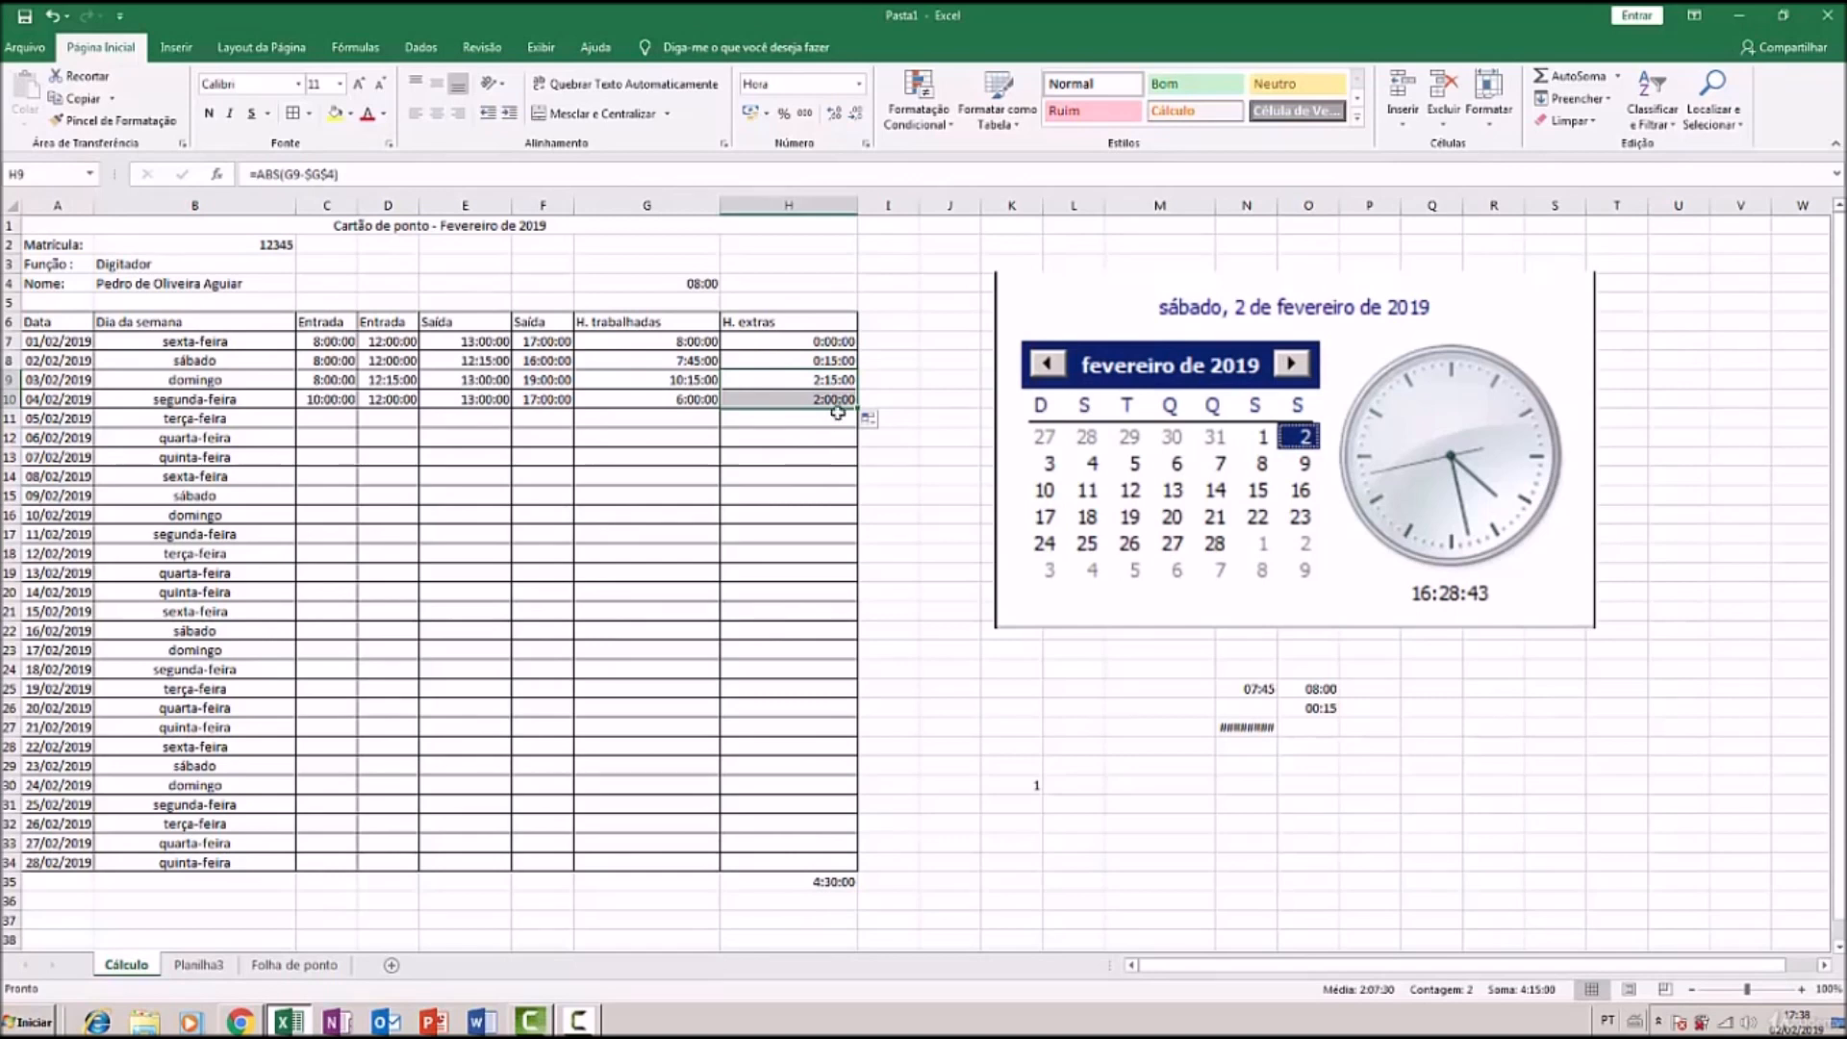
Examine the ABS formula in H10 and the cells it references
double_click(848, 401)
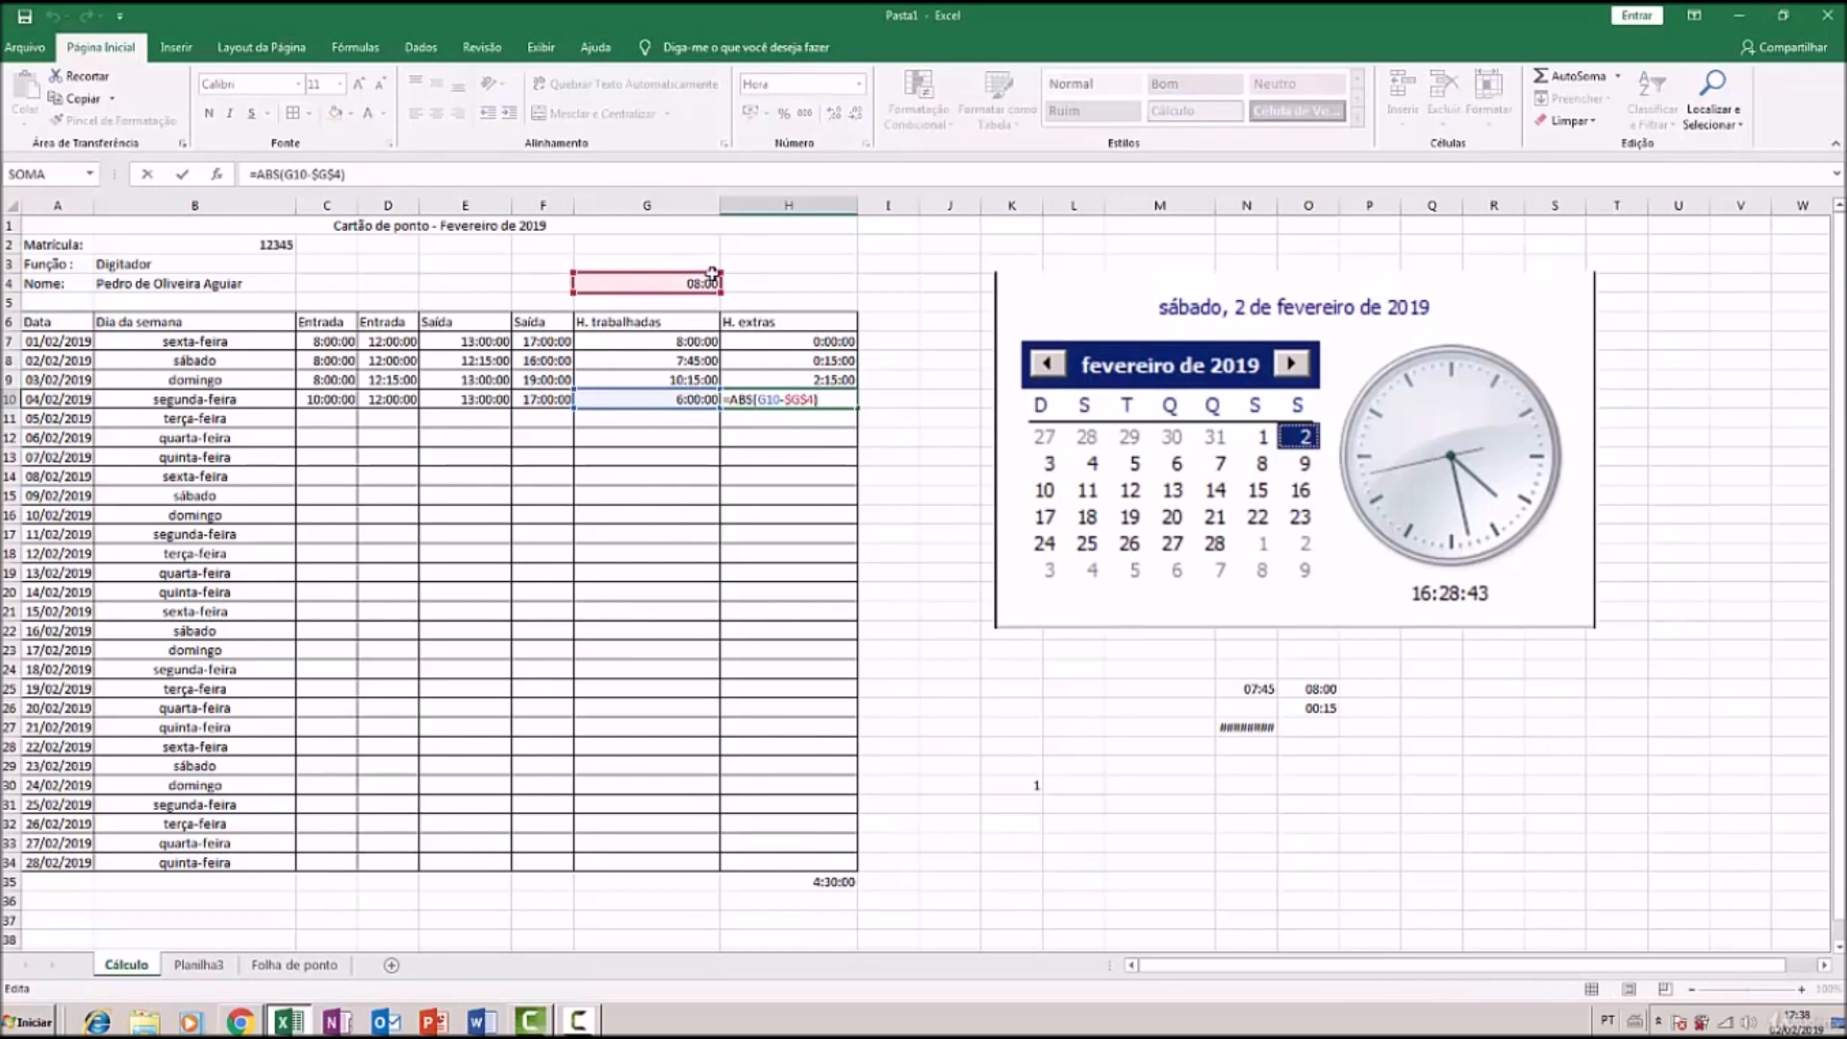
key(Return)
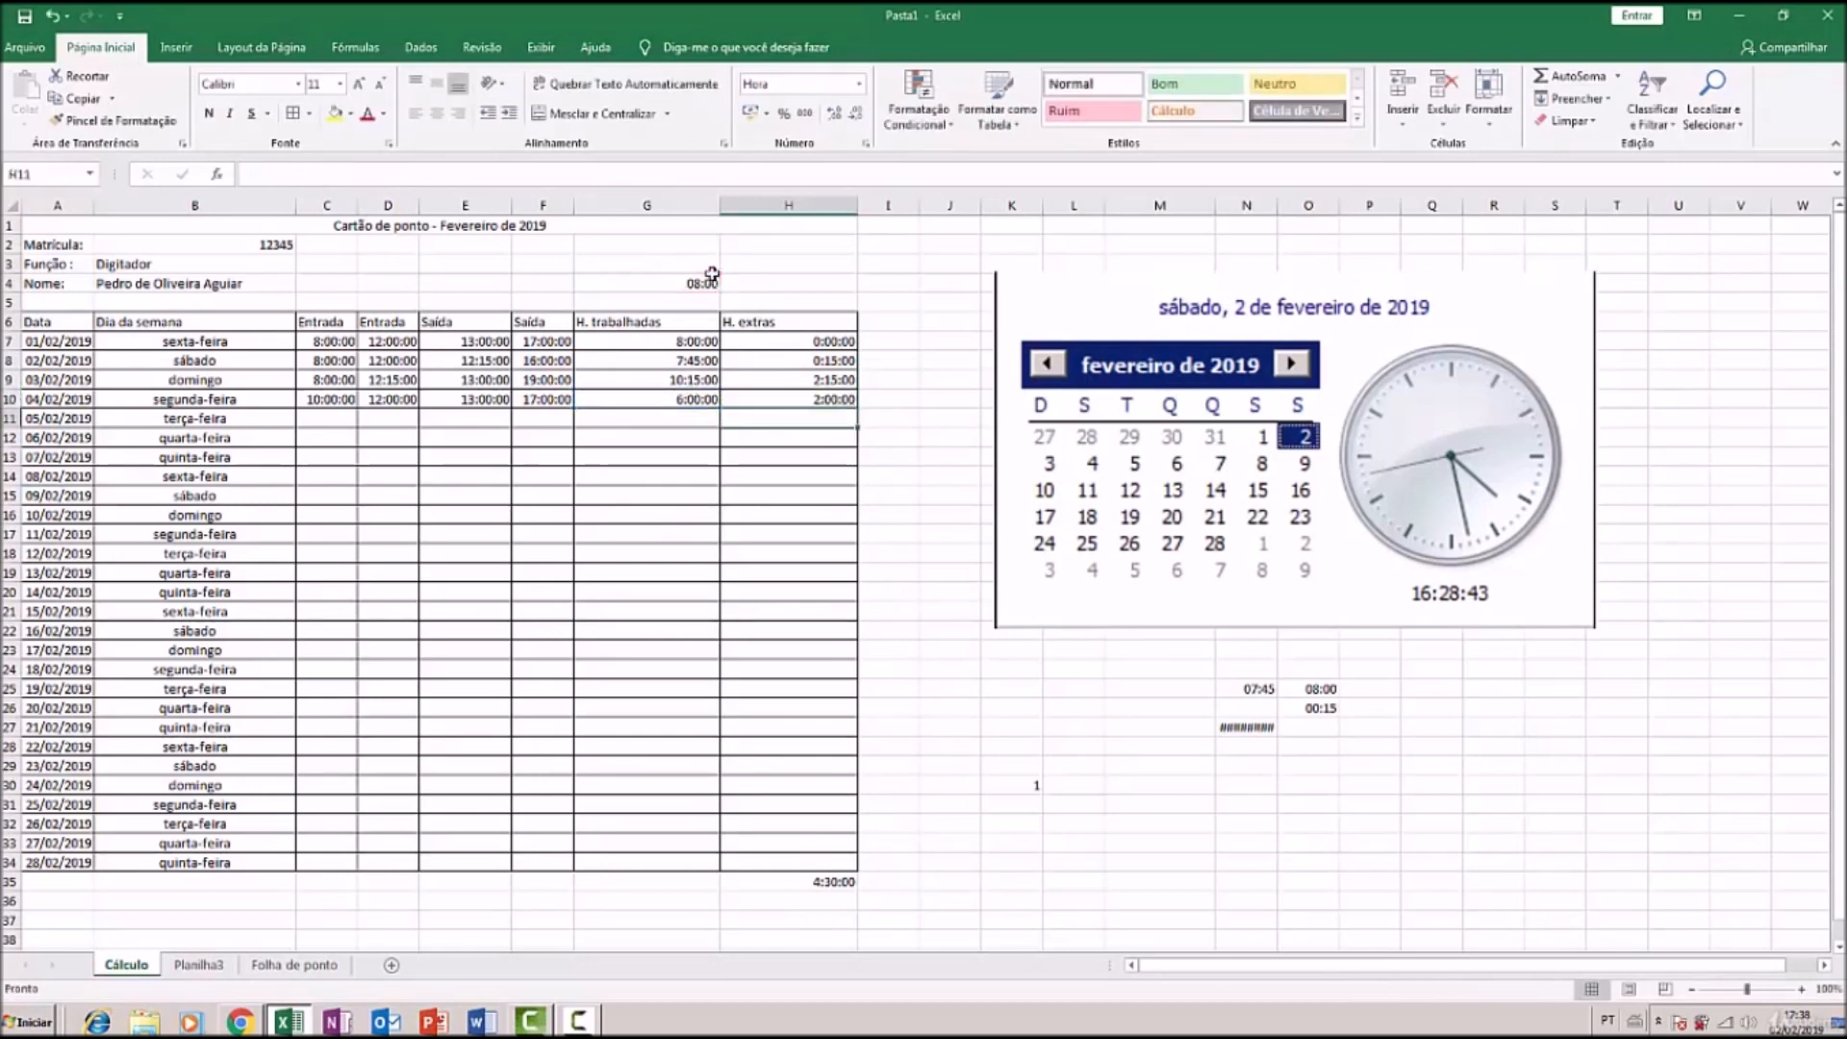
double_click(786, 398)
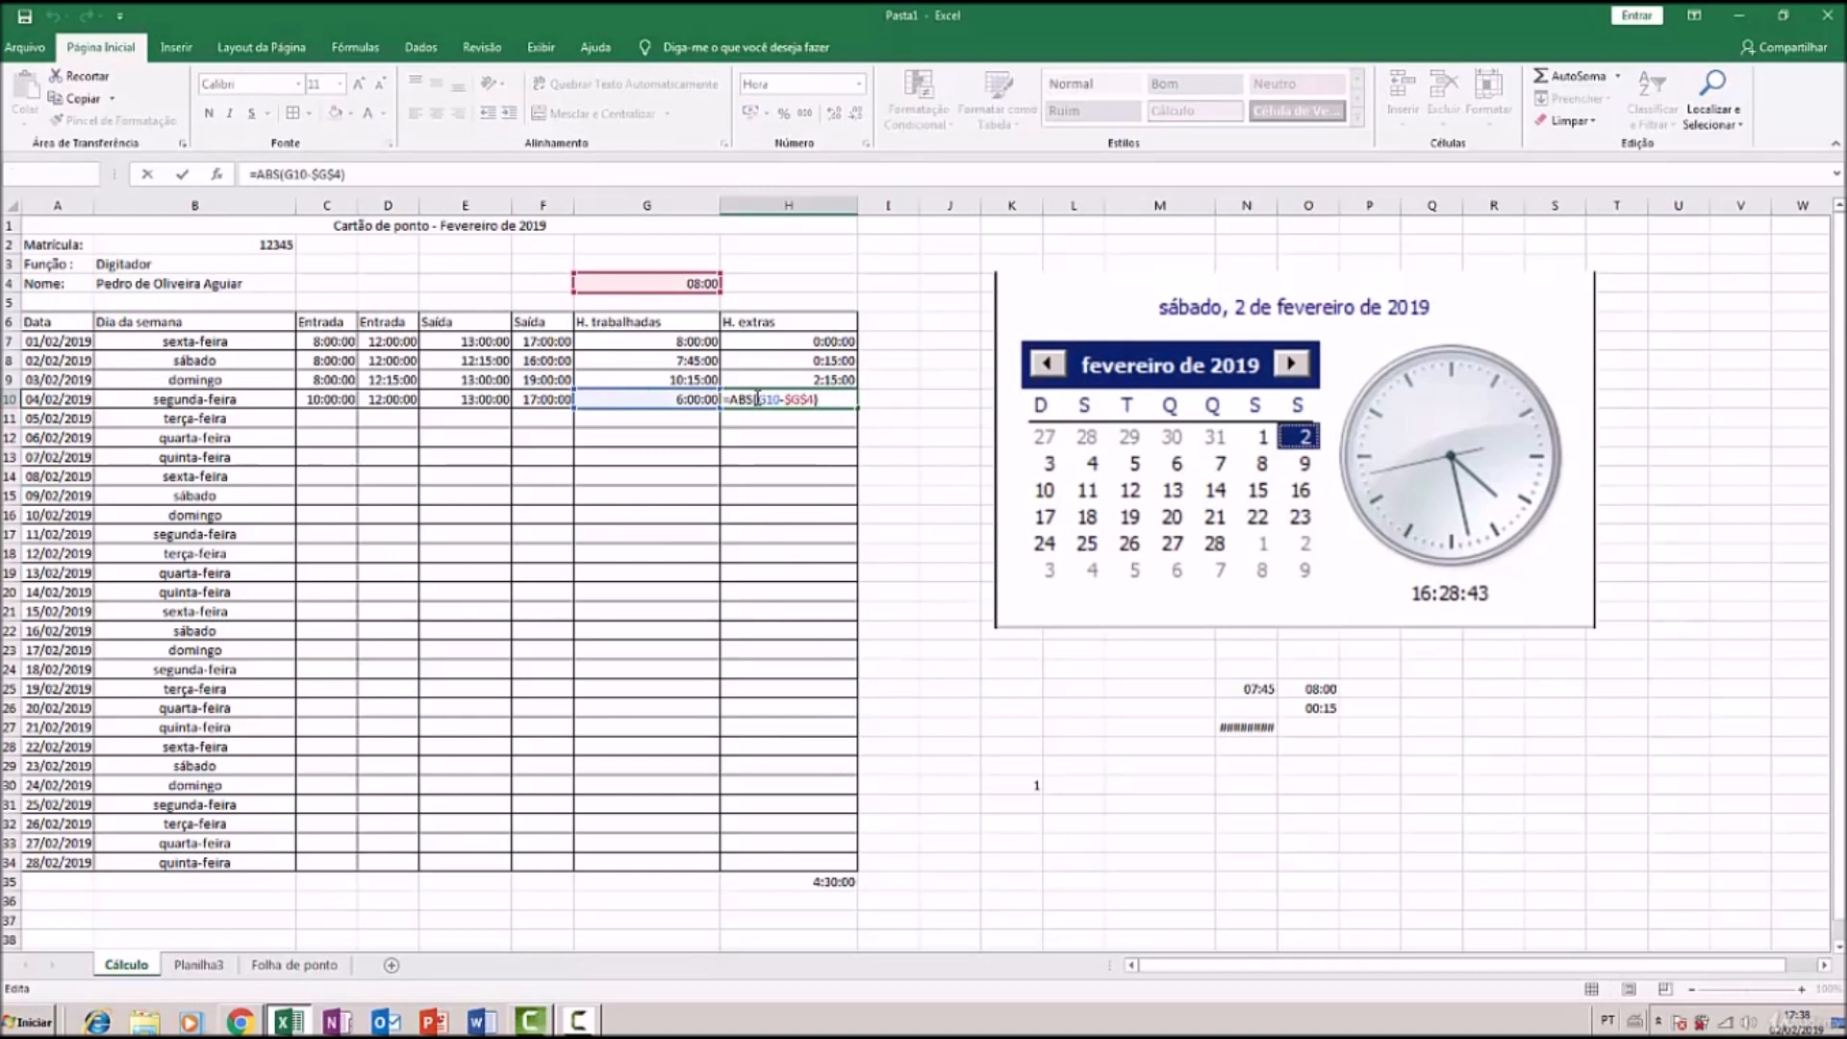
key(Return)
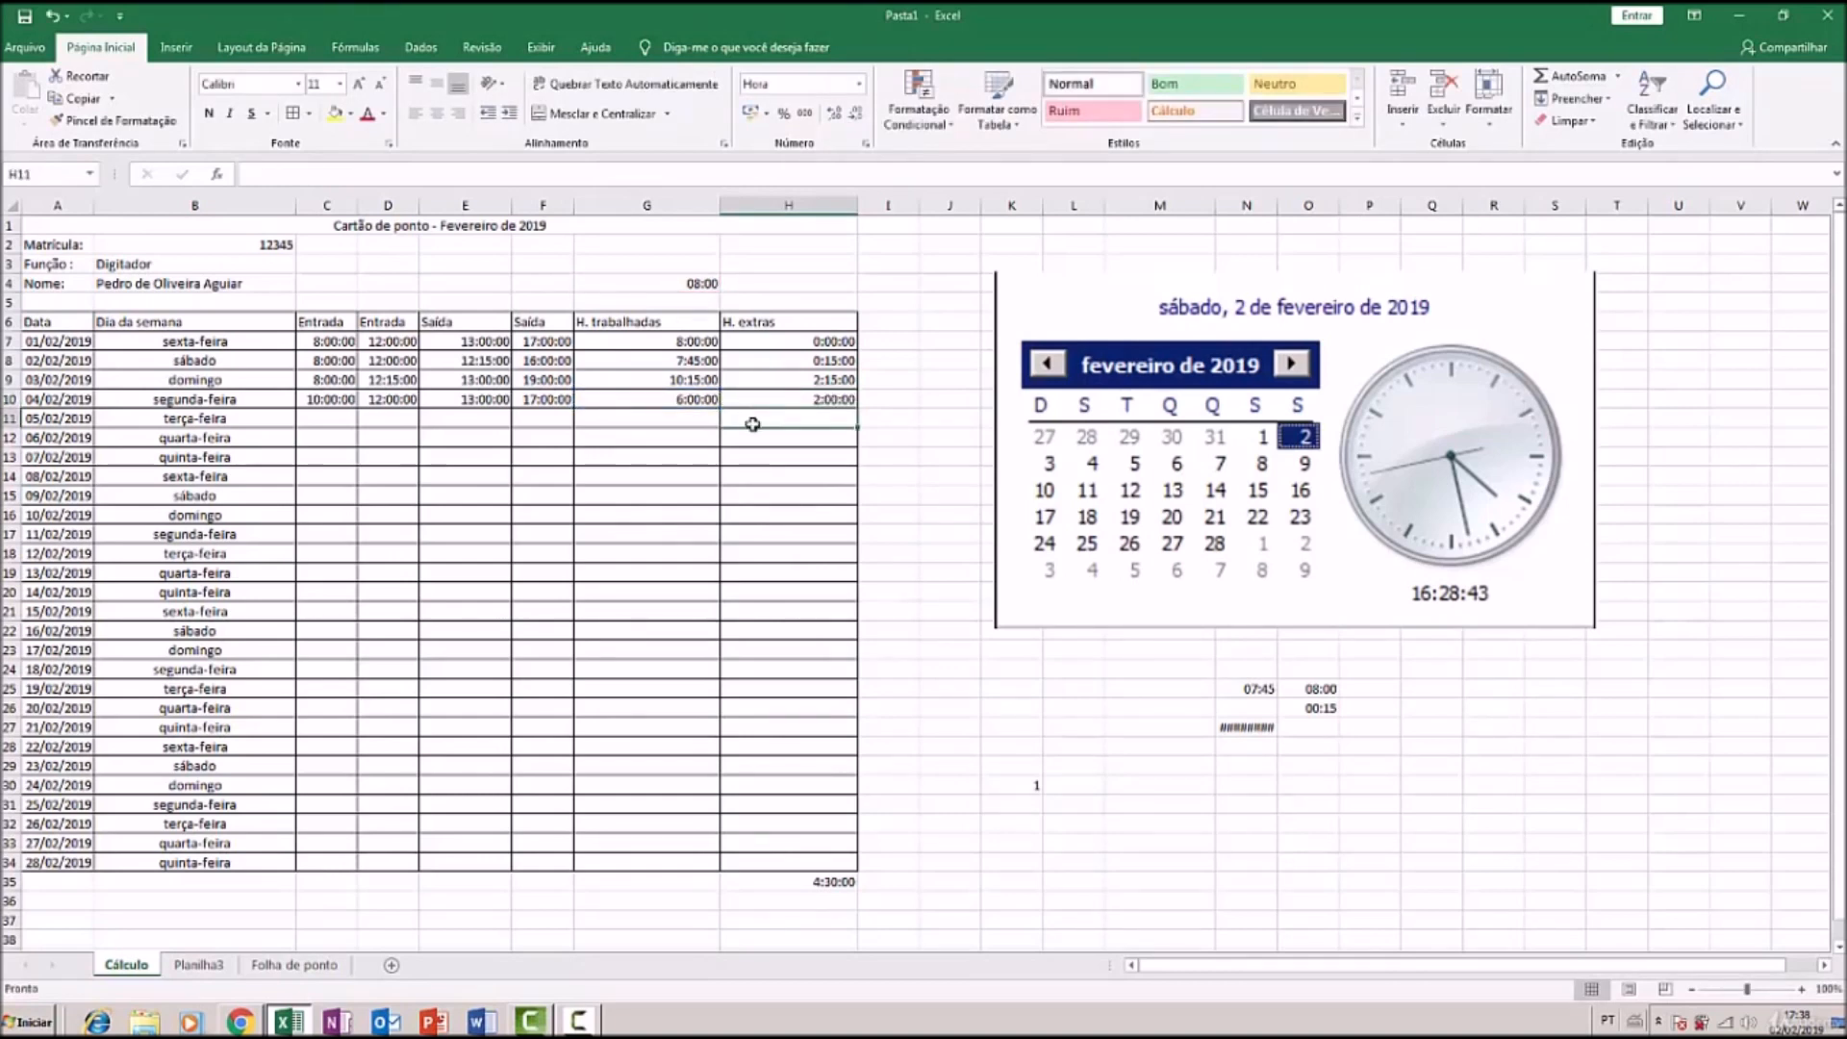
Enter the trial formula =G10-G4 in H11 to subtract the standard workday without ABS
text(=f)
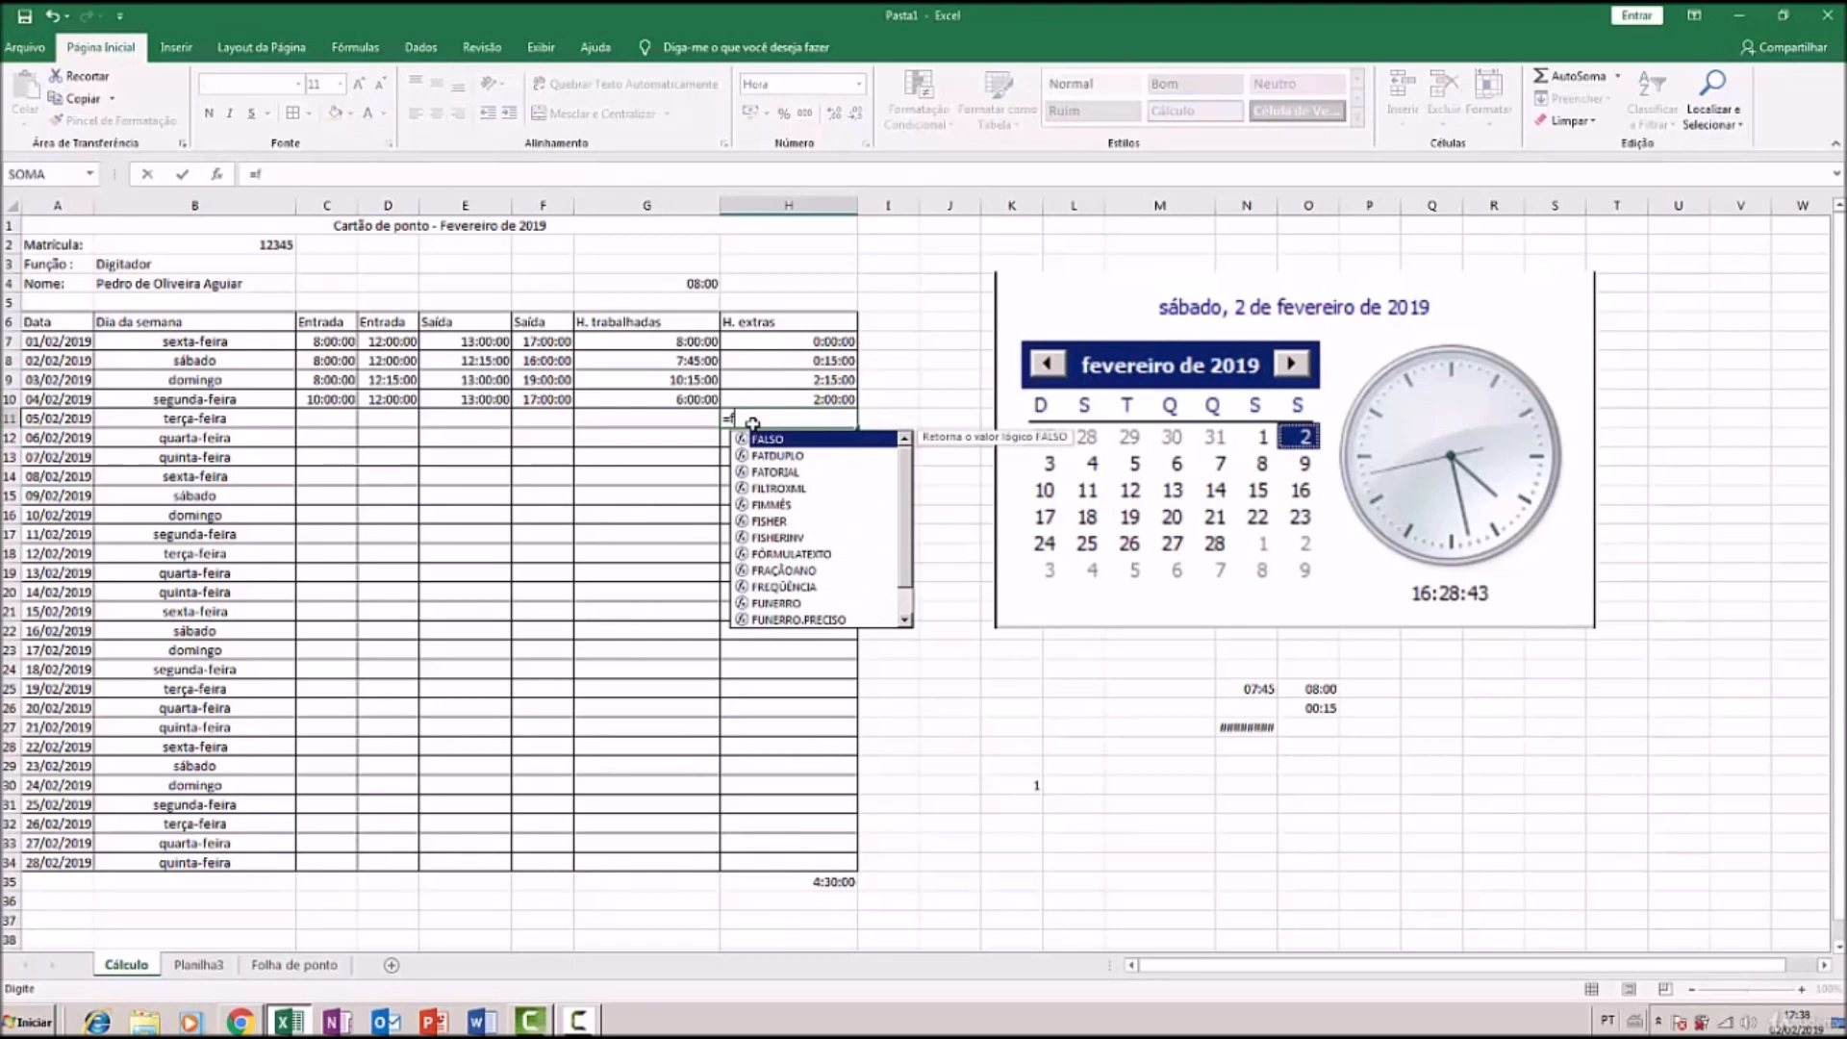
key(BackSpace)
click(695, 396)
text(-)
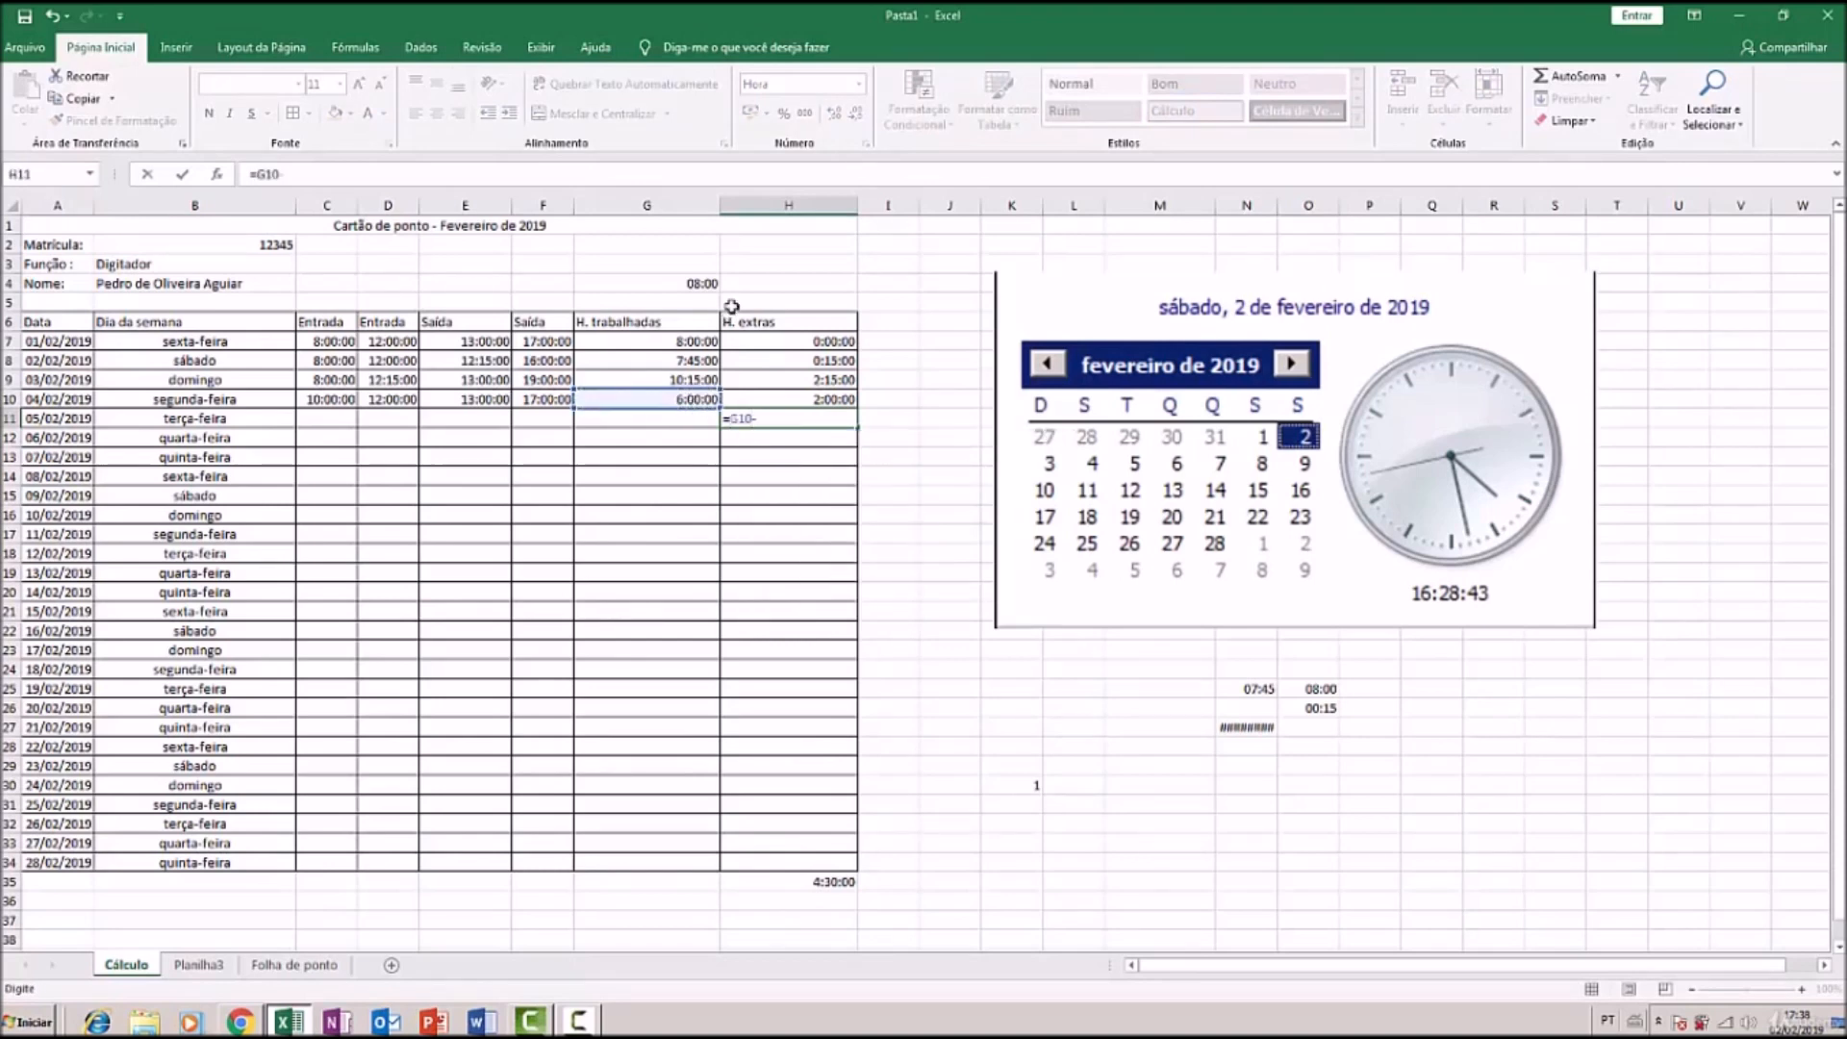
click(697, 281)
key(Return)
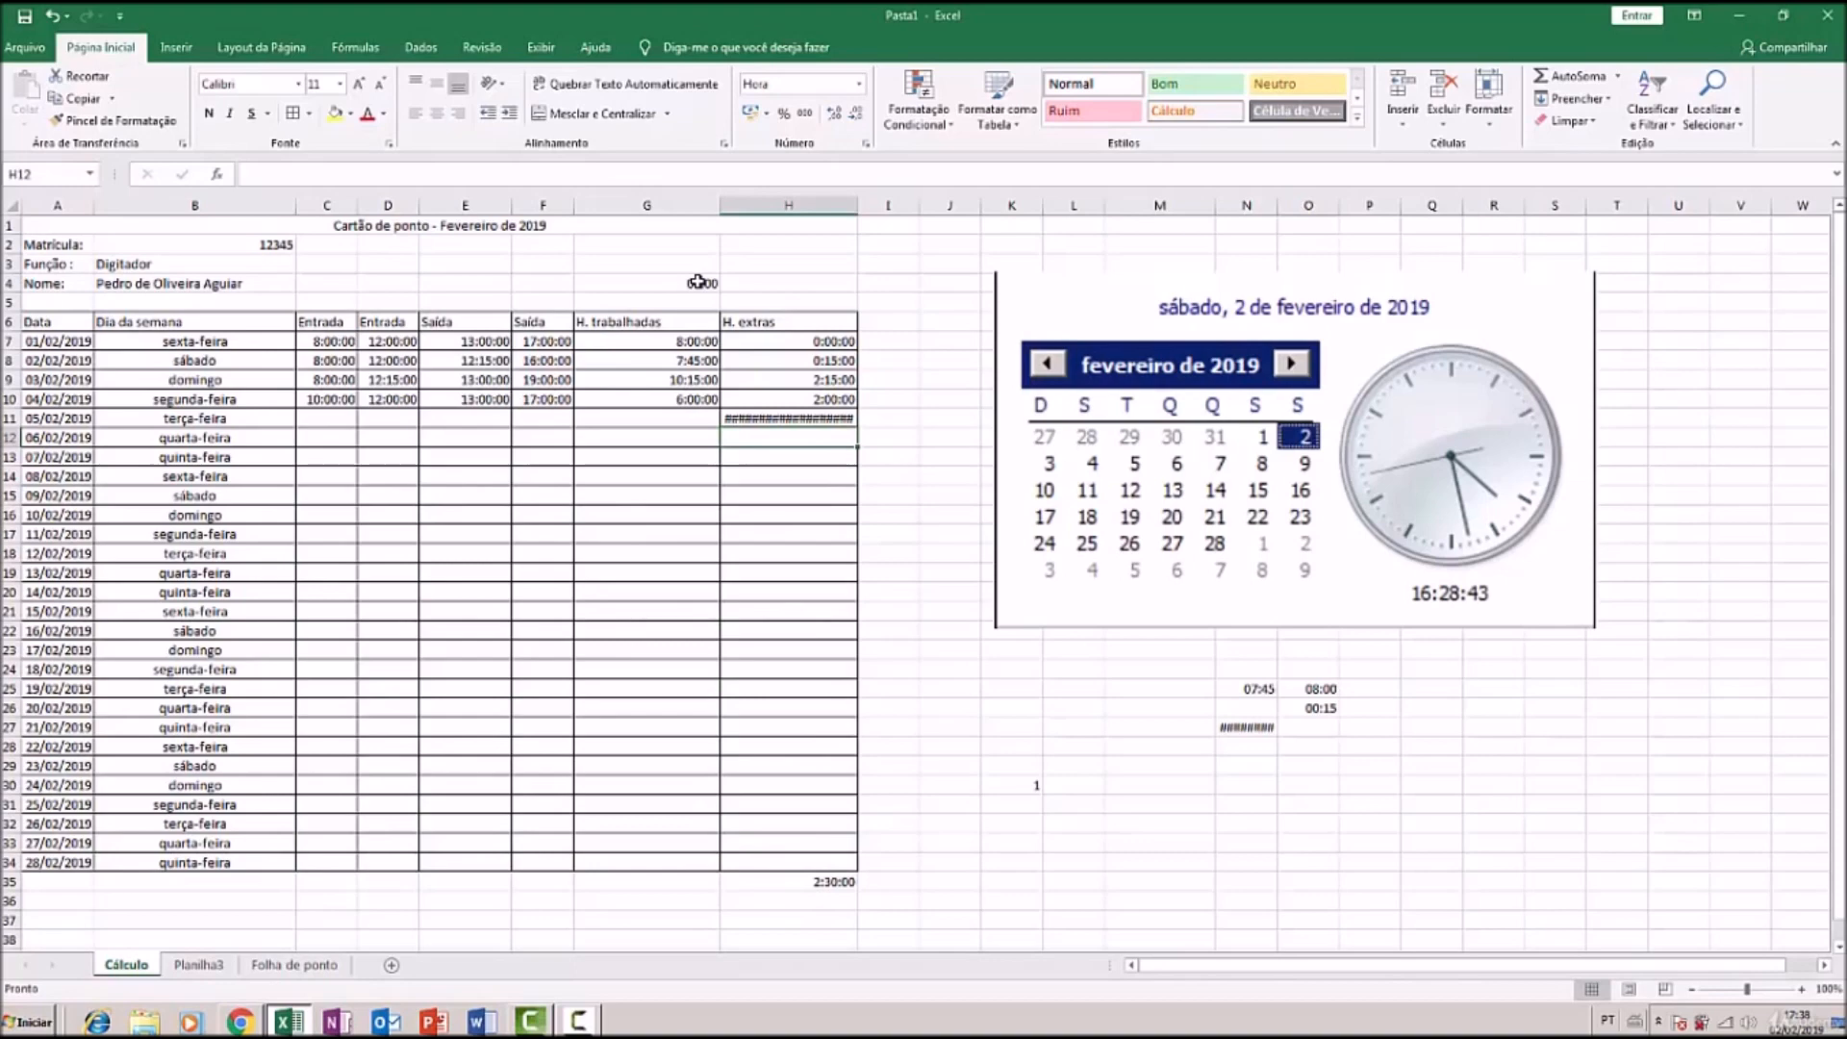
Clear the trial formula from H11
scroll(699, 282, down, 1)
click(789, 360)
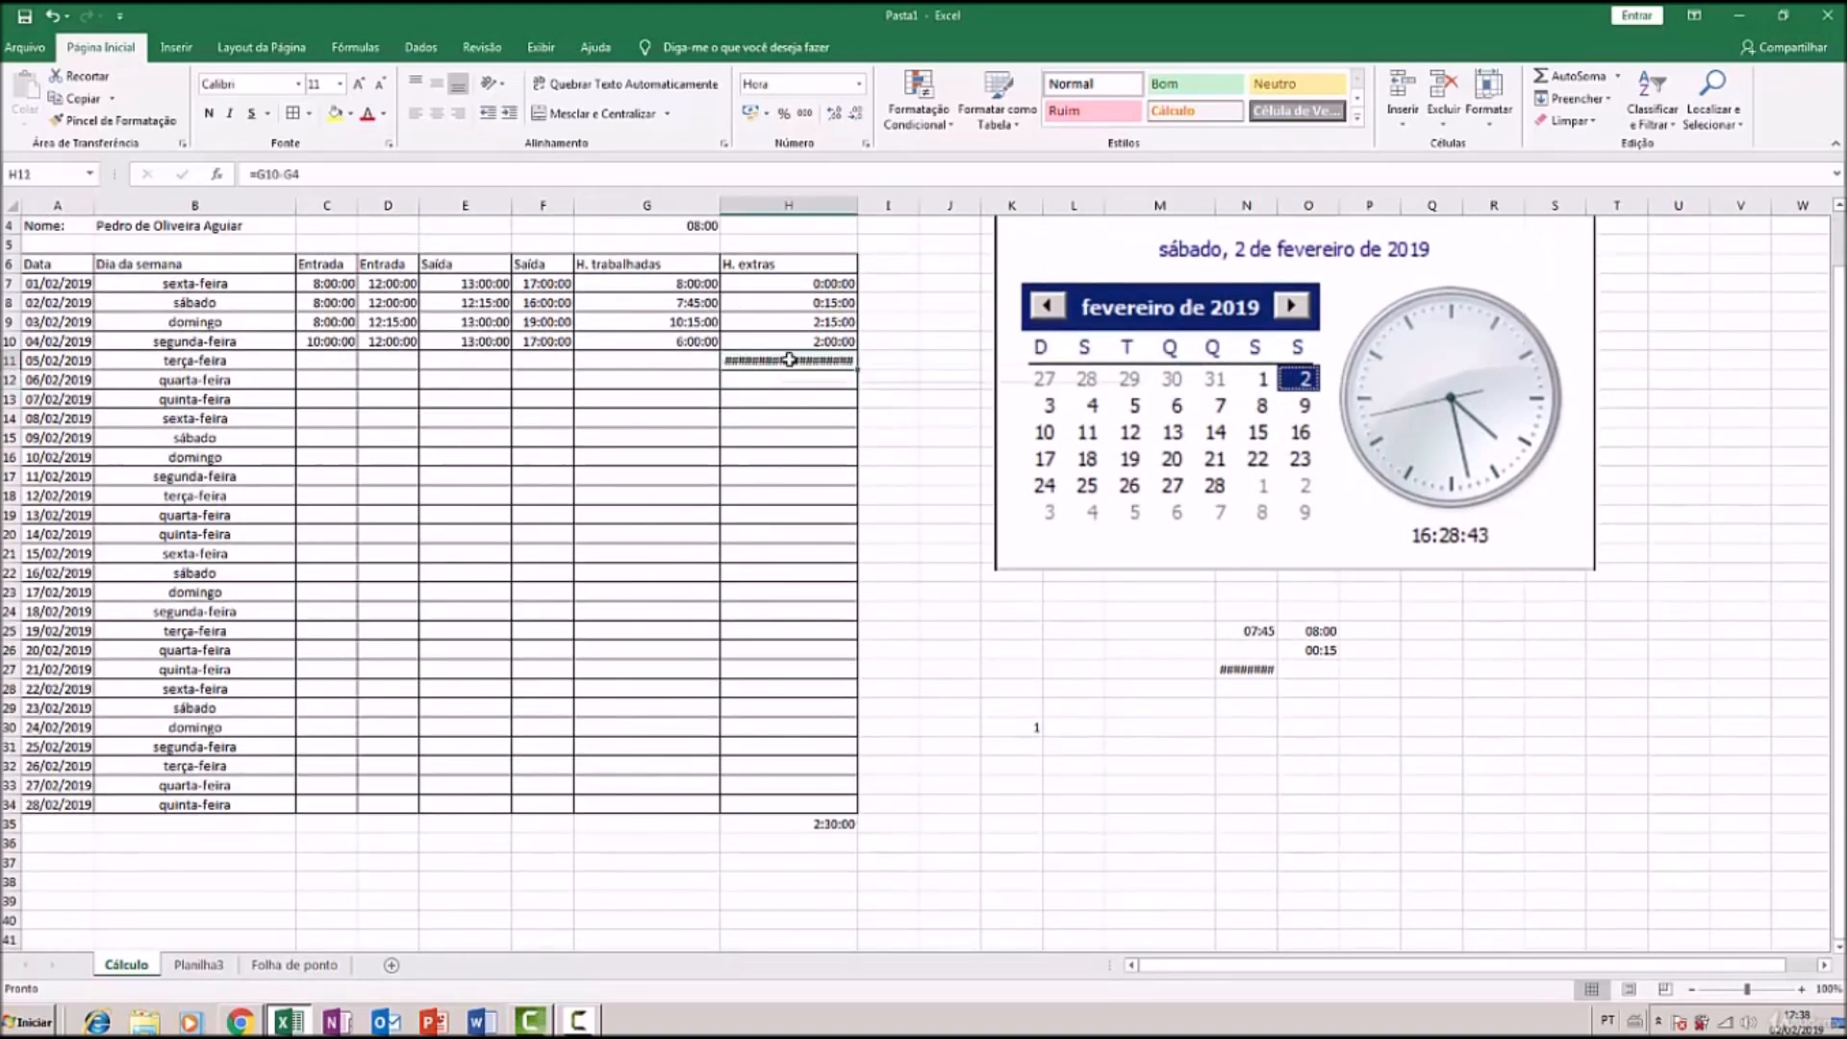
key(Delete)
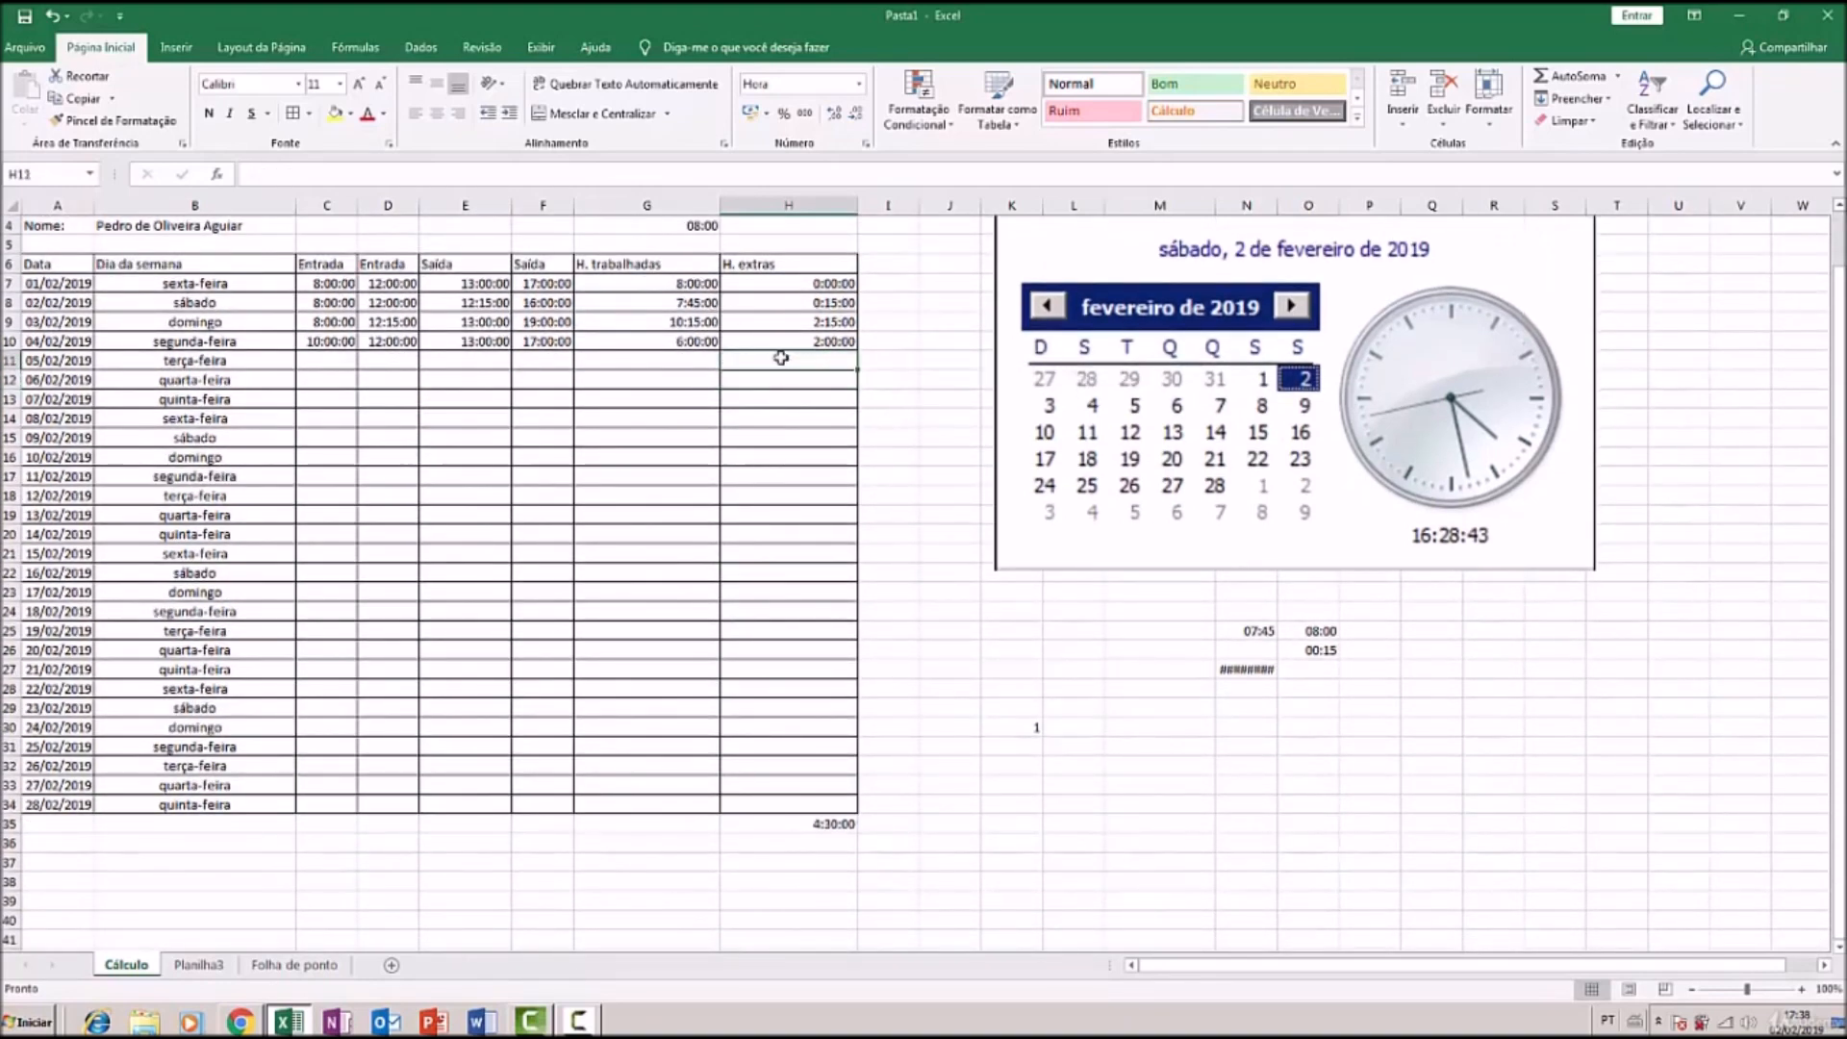
Examine the worked hours in G8 and G10, the extra hours in H10 and the SOMA formula in H35
click(692, 303)
click(692, 340)
click(709, 303)
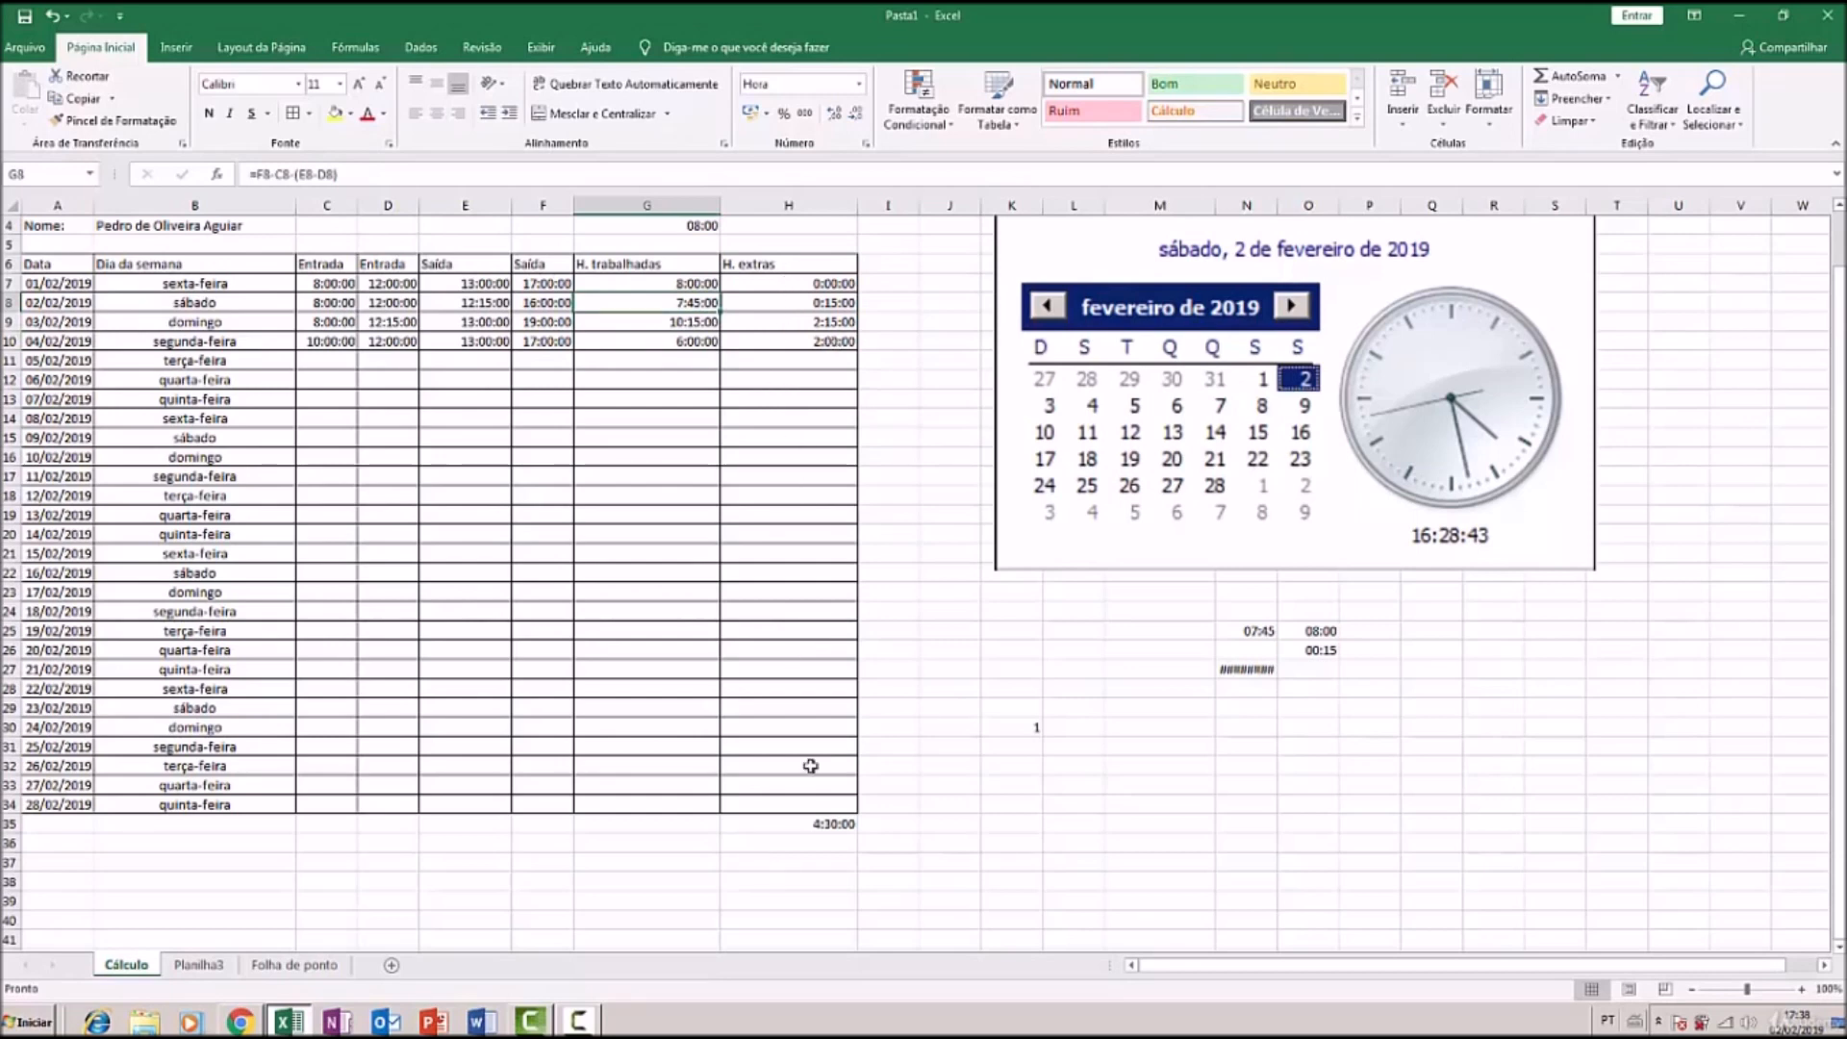
double_click(819, 824)
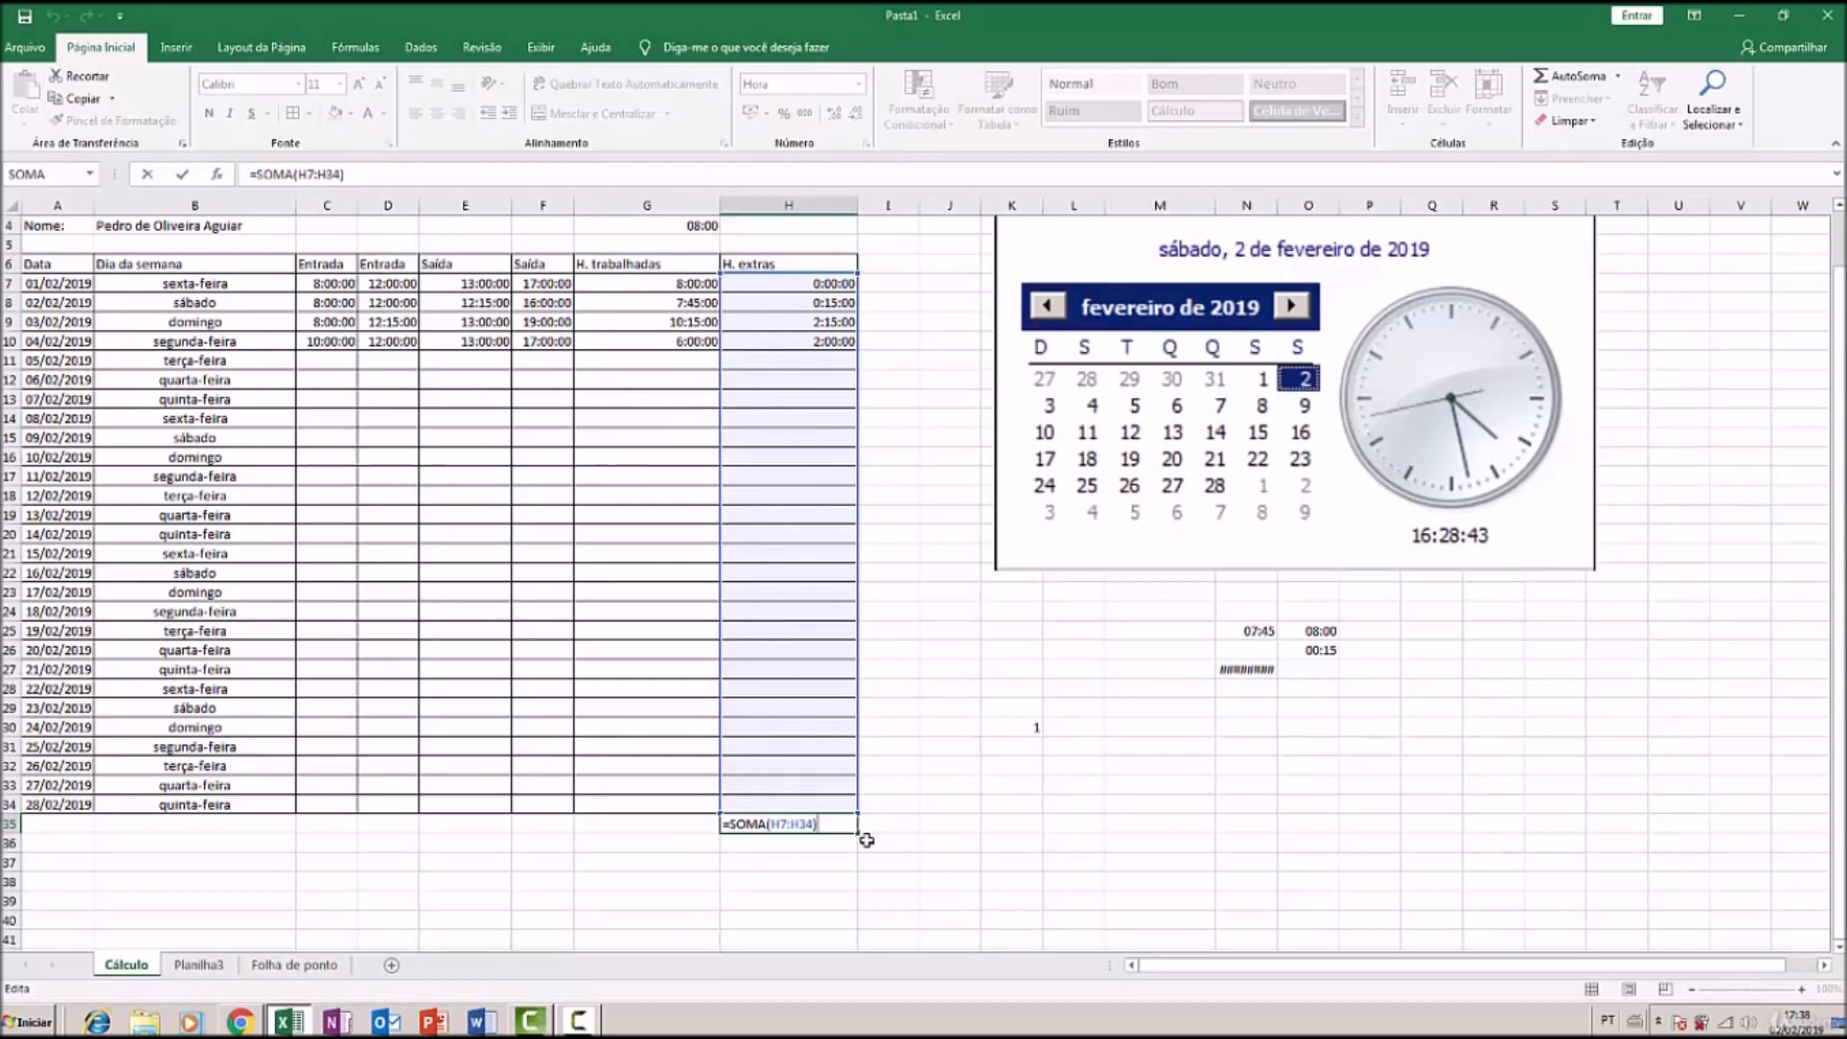
click(803, 340)
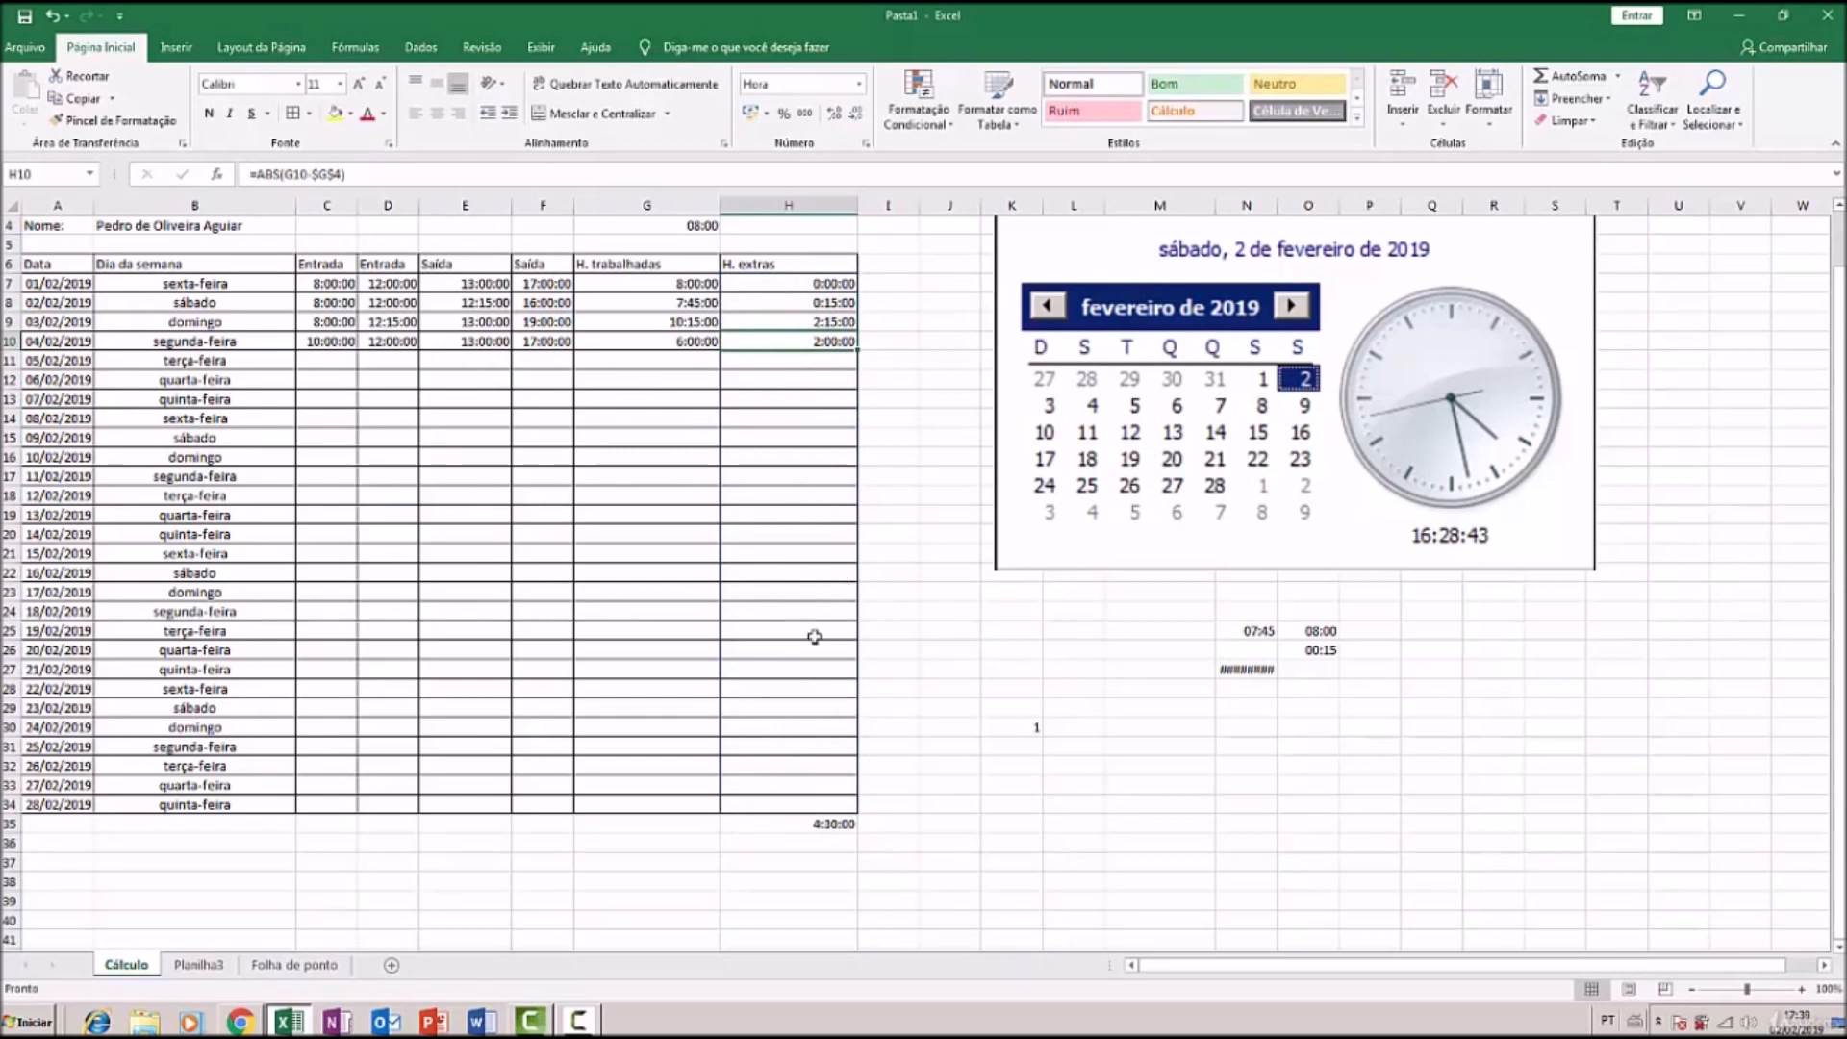
click(930, 837)
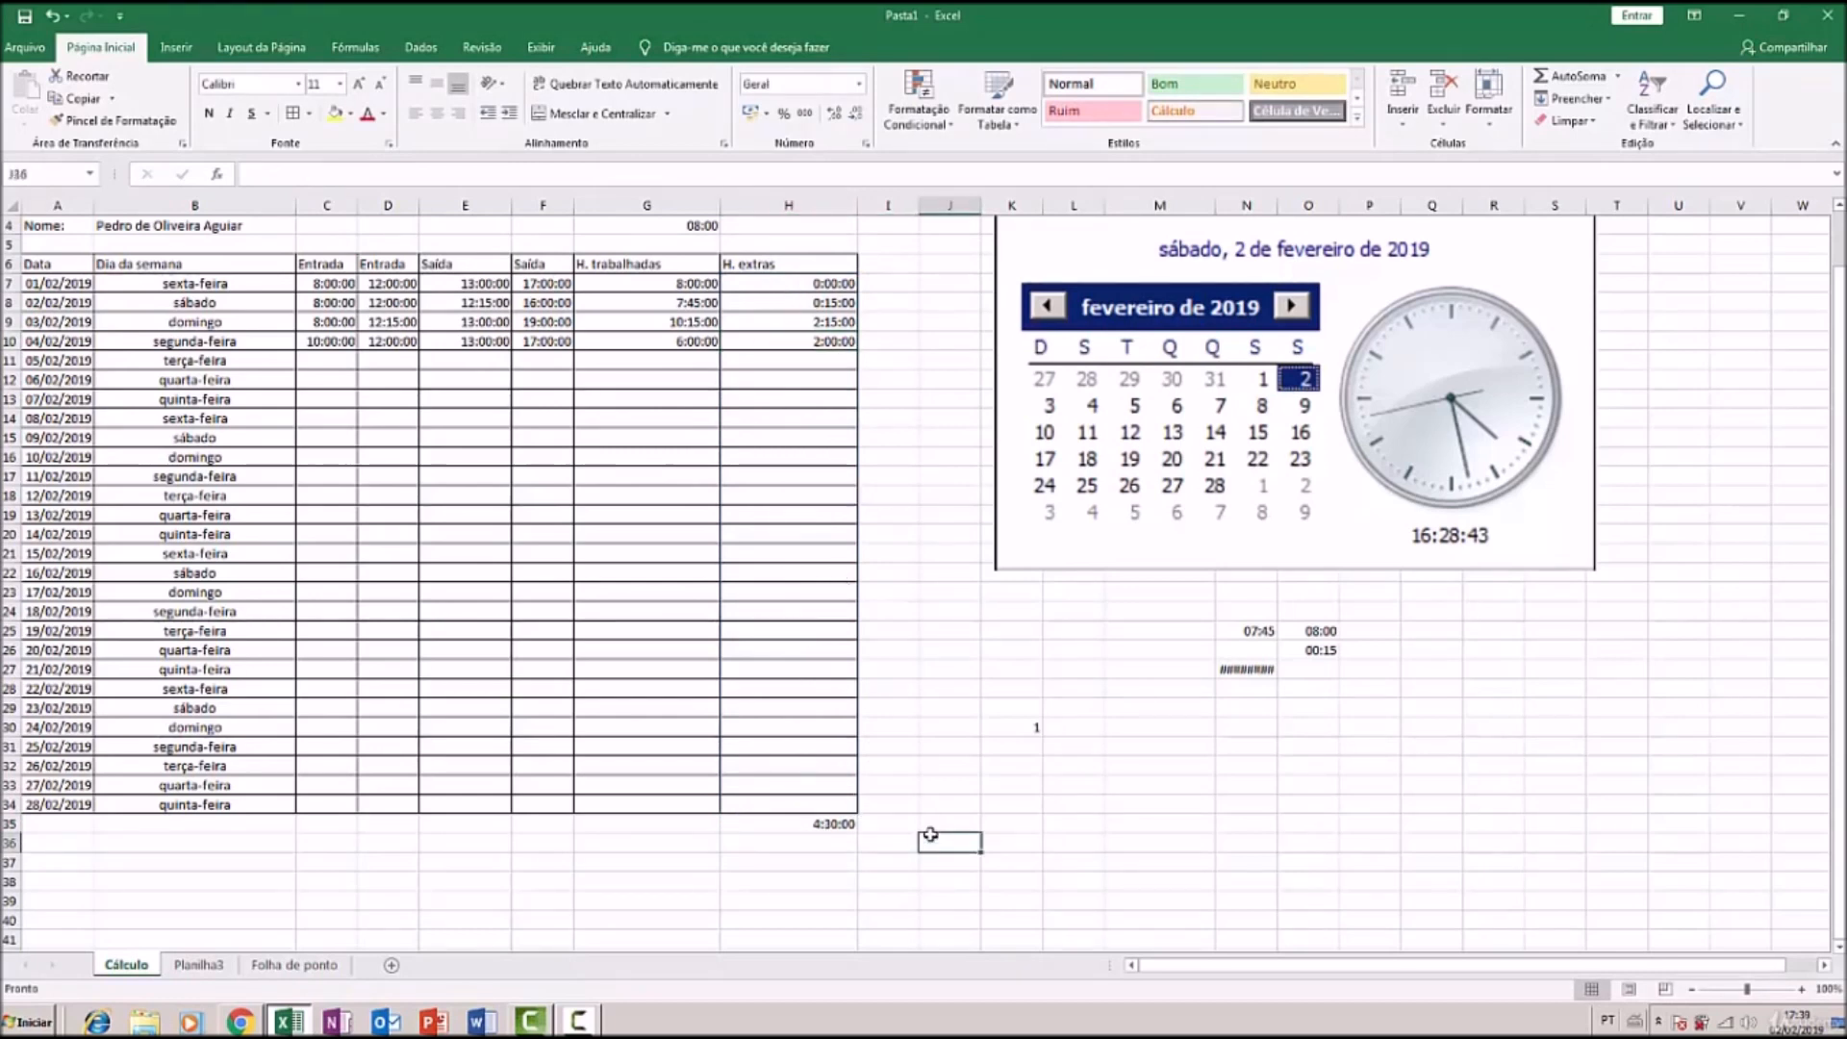
click(827, 823)
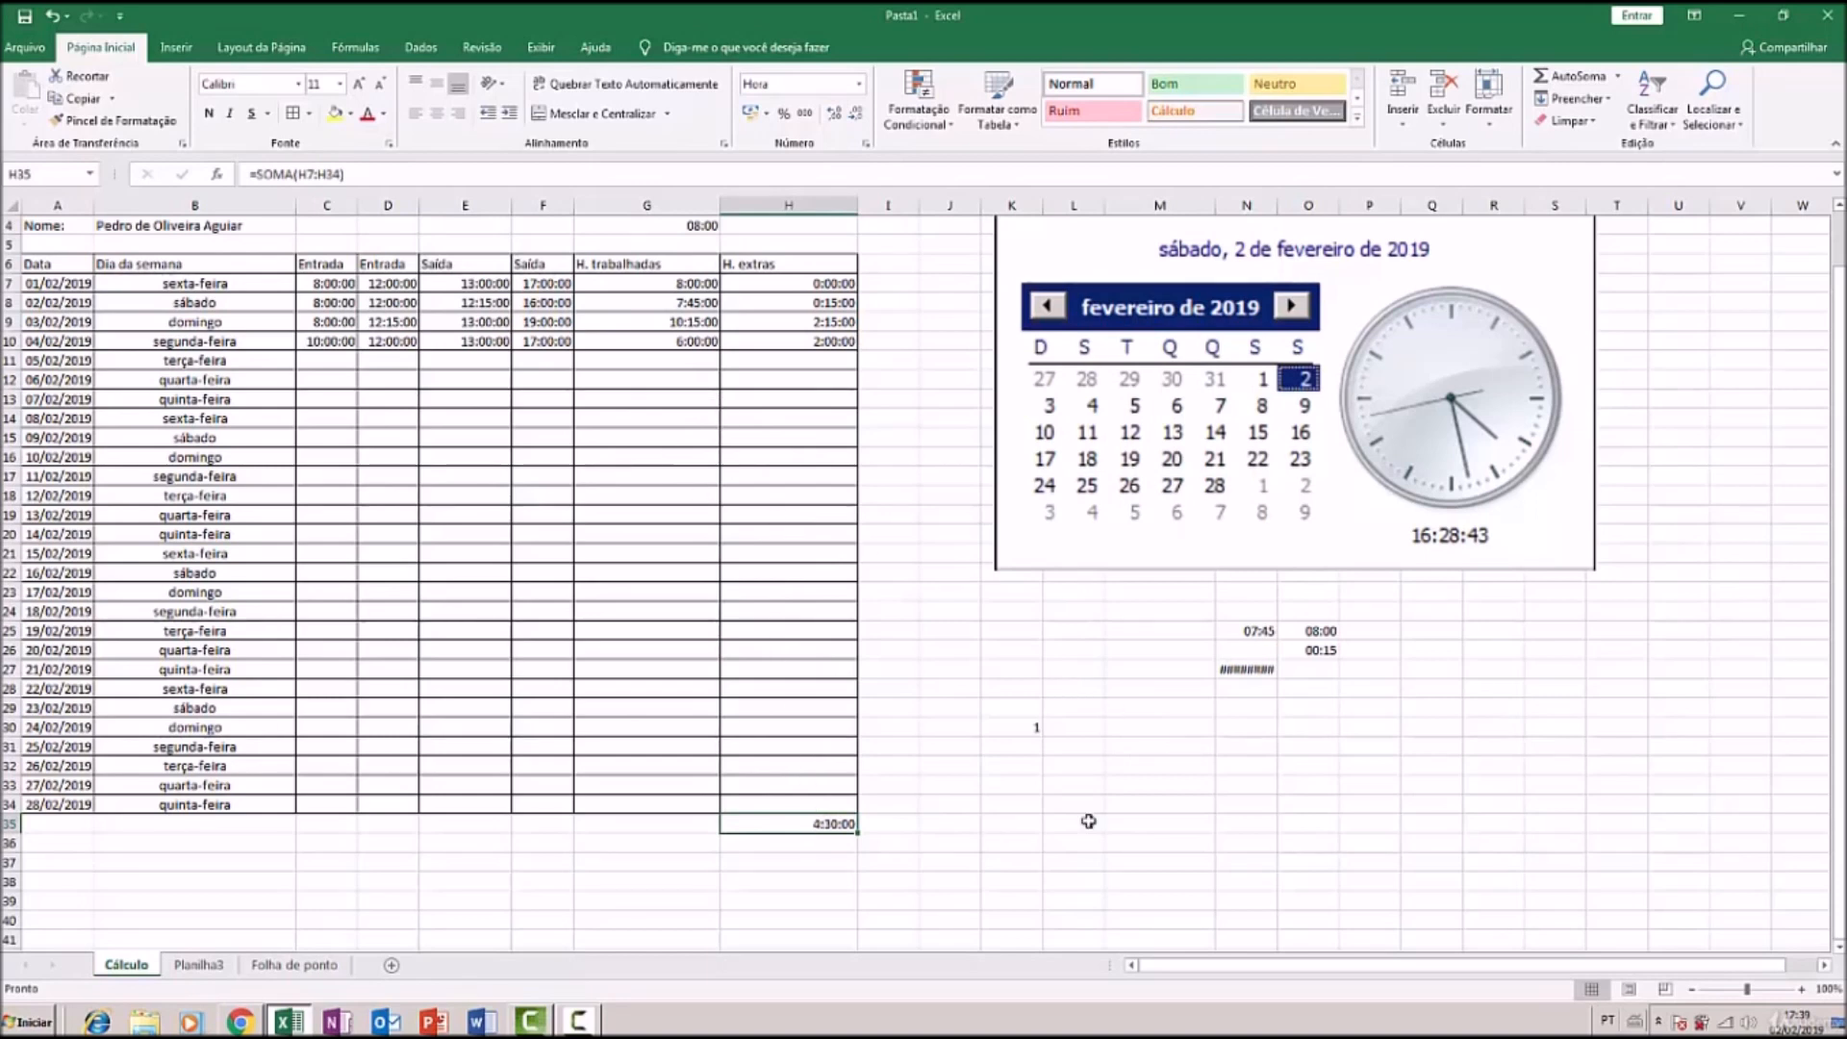
Enter the sample times 04:00, 02:00, 16:00 and 09:00 in cells M31 to M34
click(1185, 747)
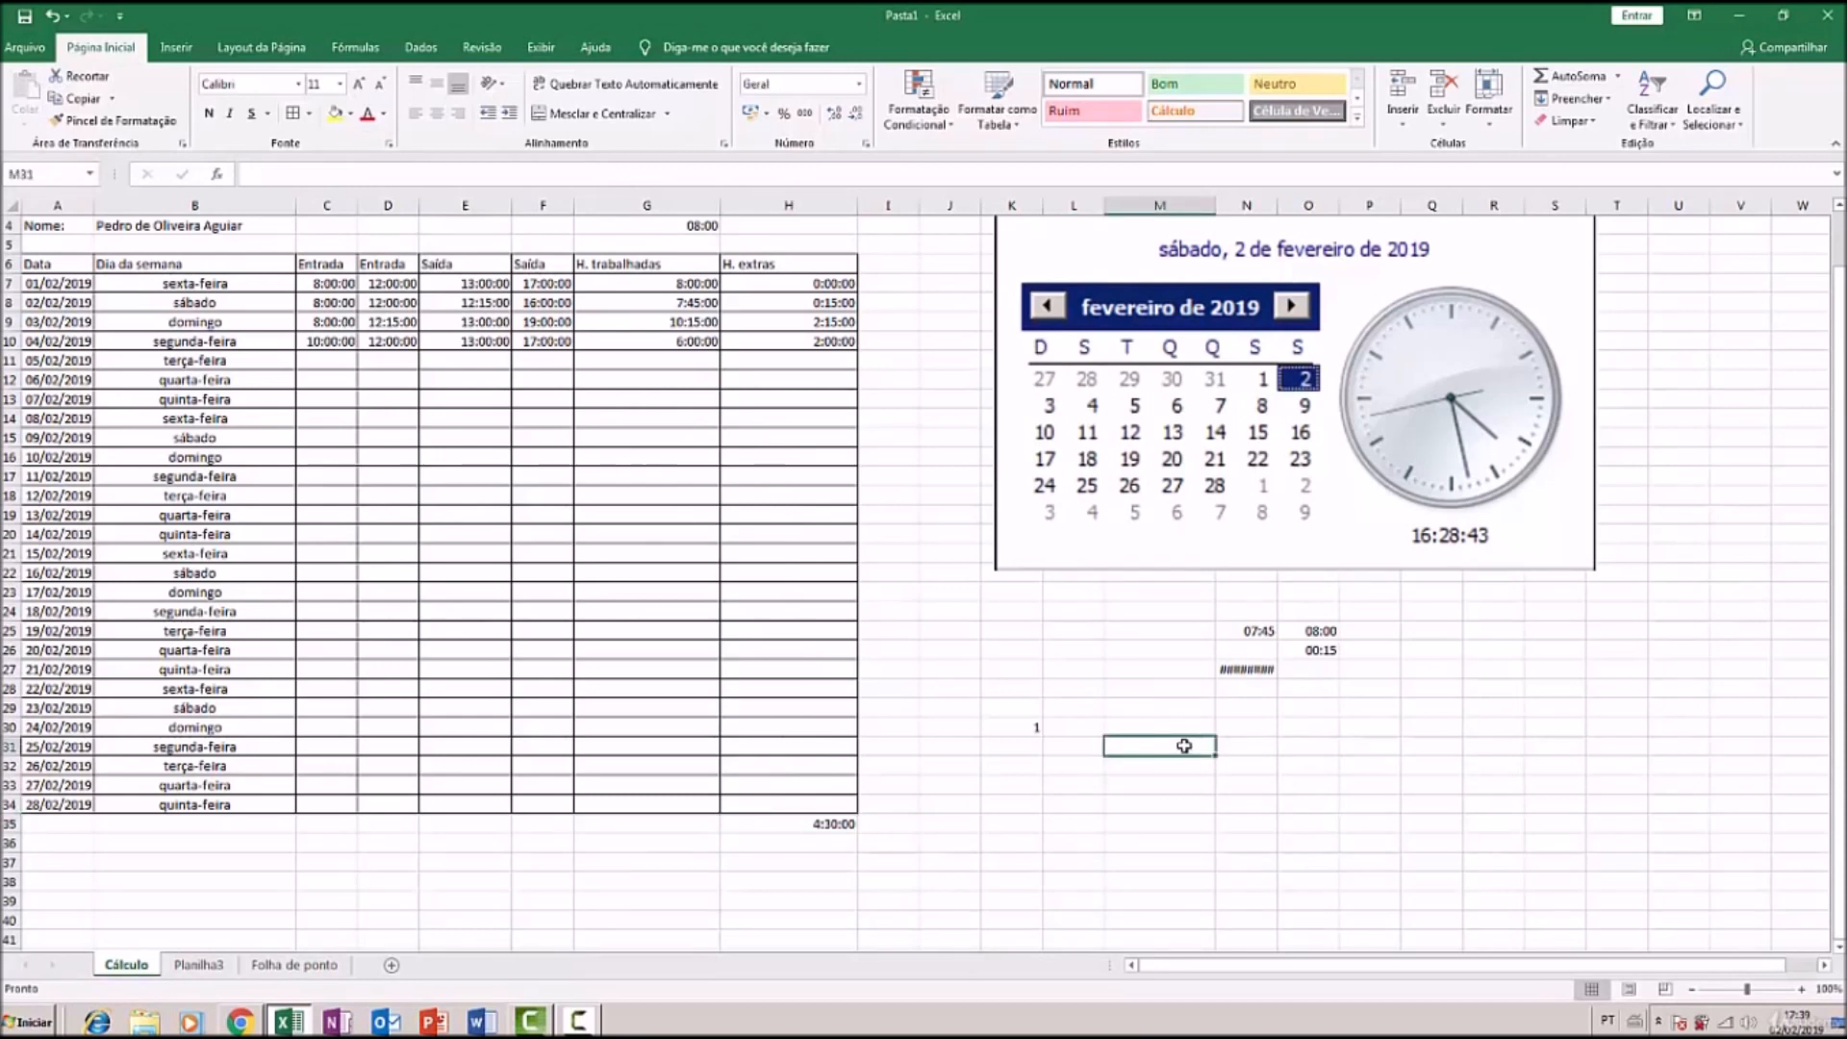
text(04)
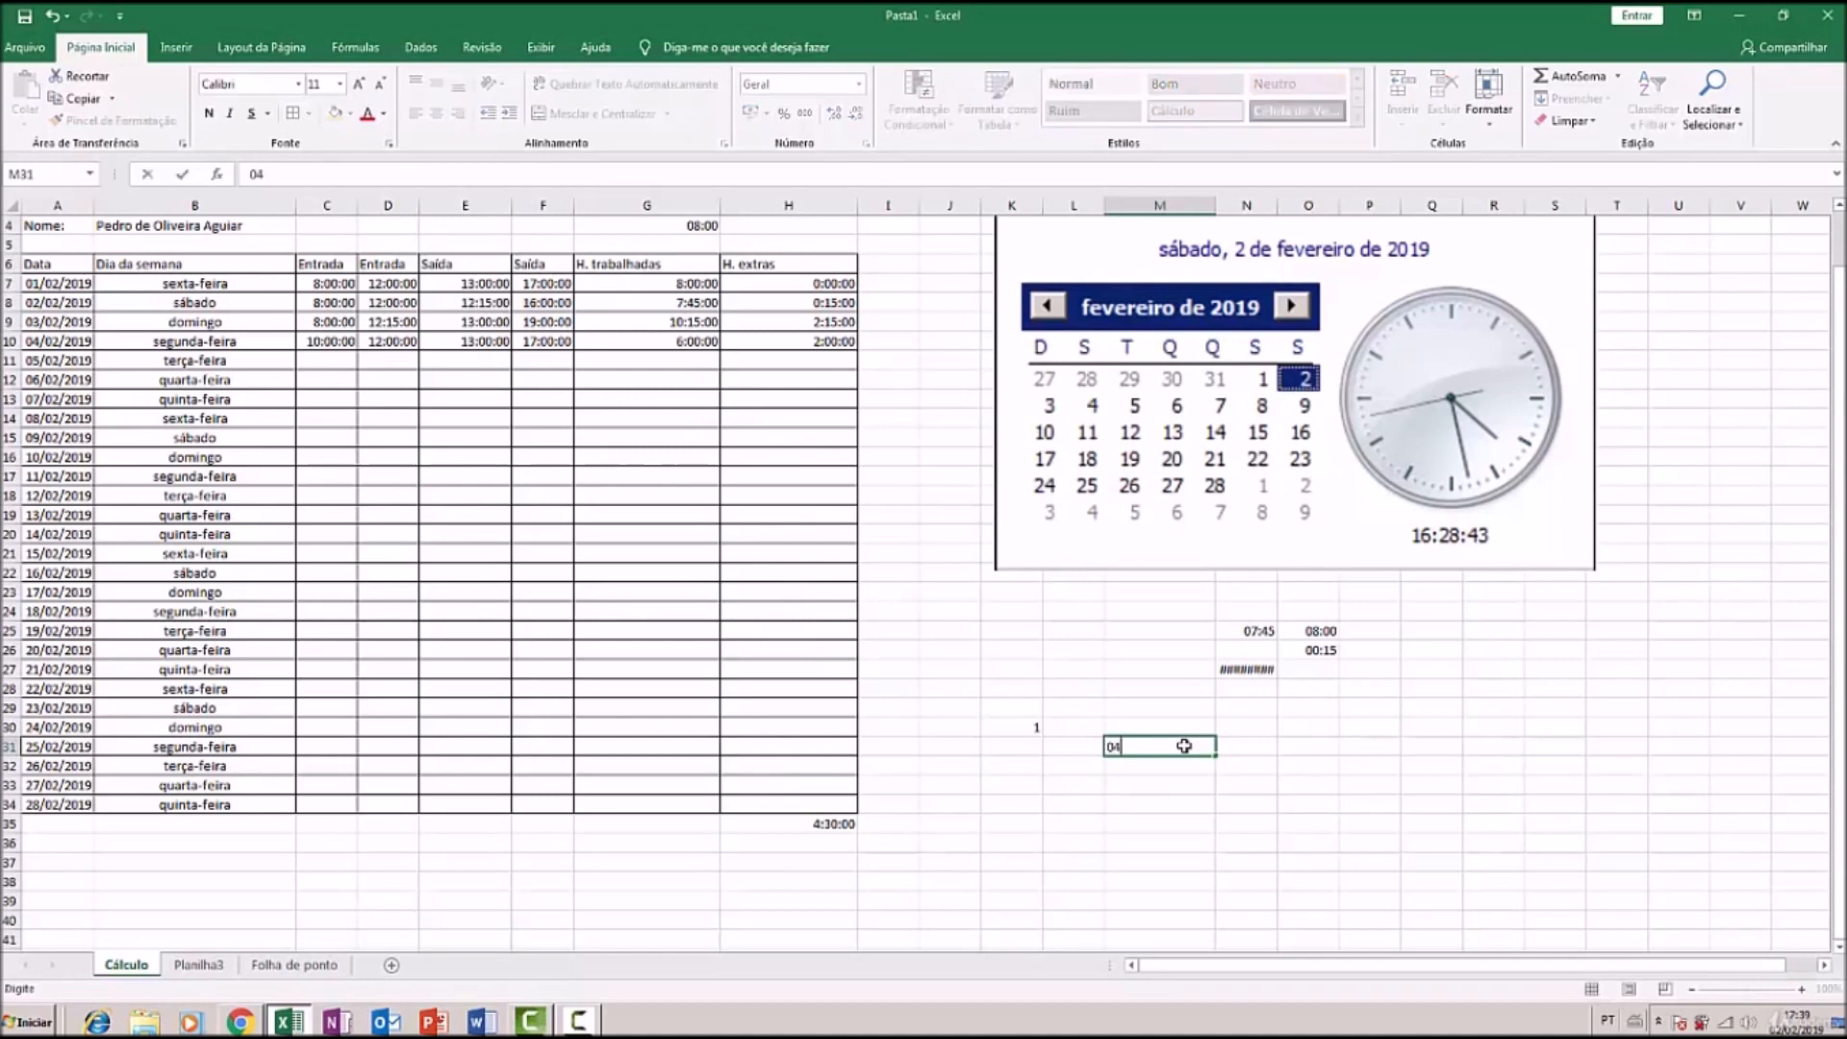
text(:00)
key(Return)
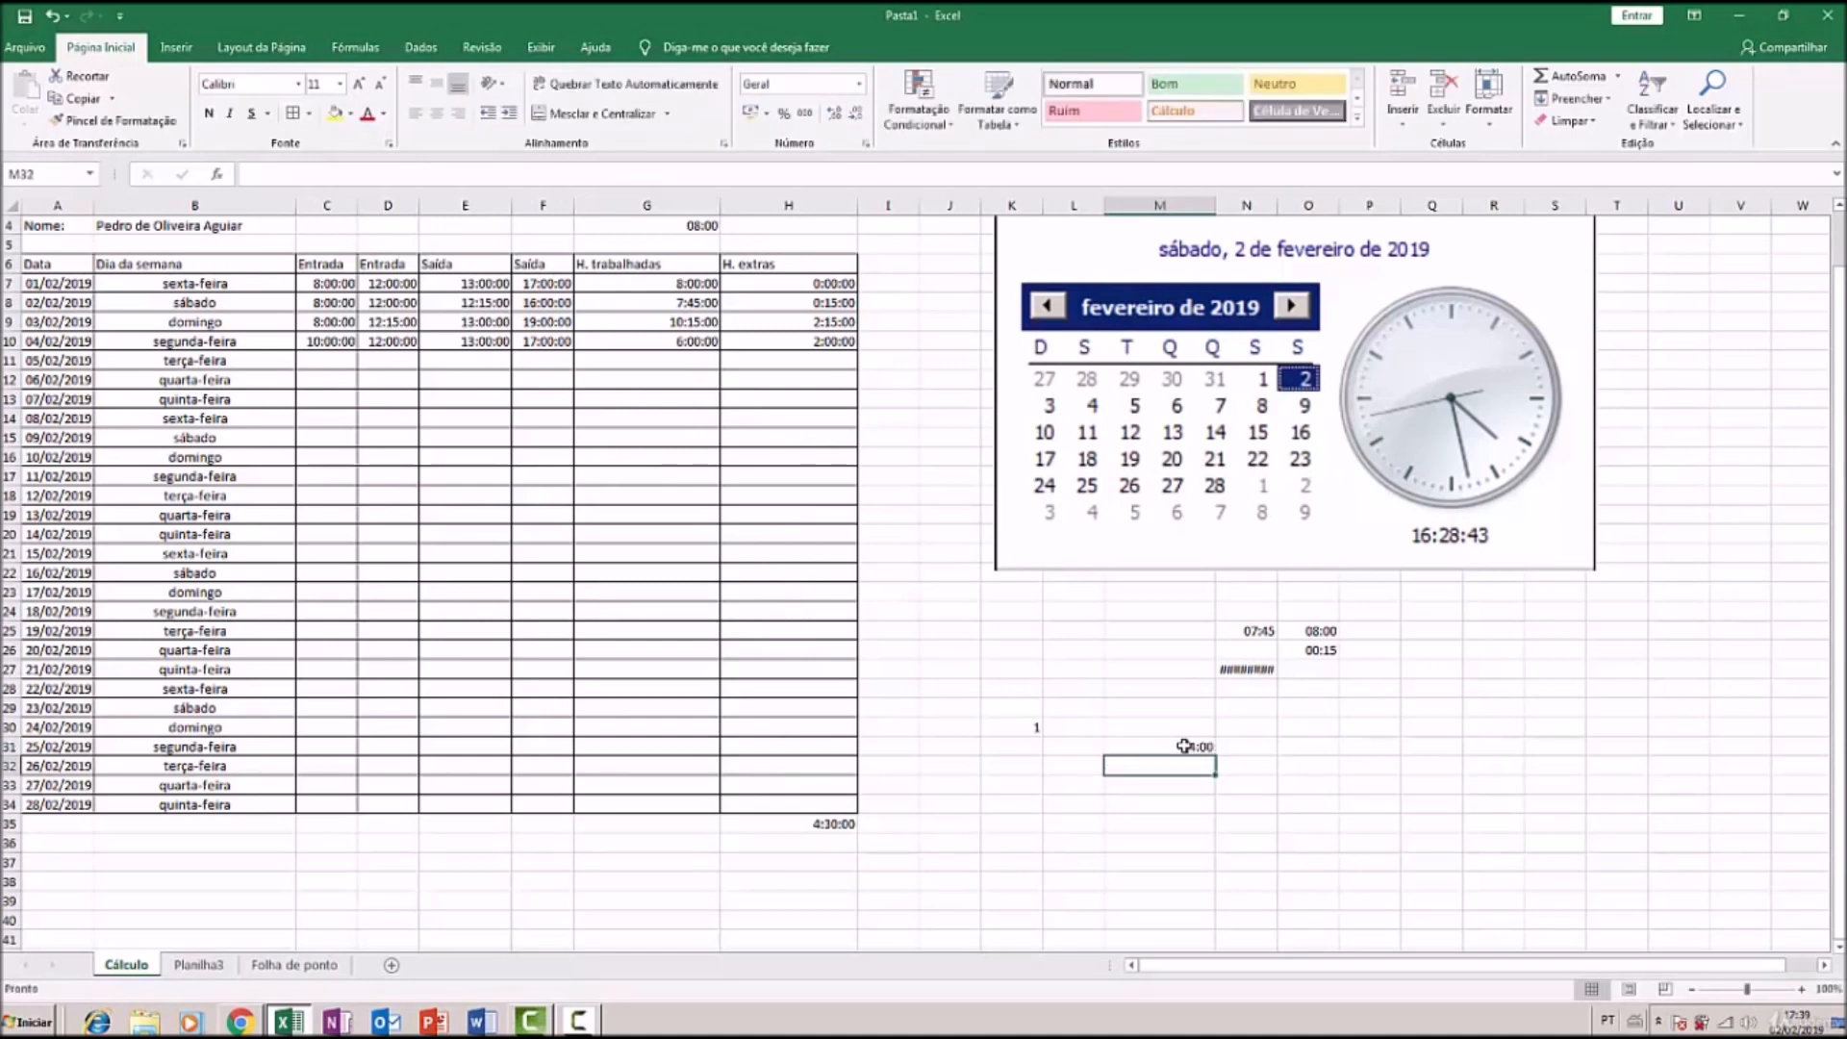
text(2)
key(BackSpace)
text(02:00)
key(Return)
text(1)
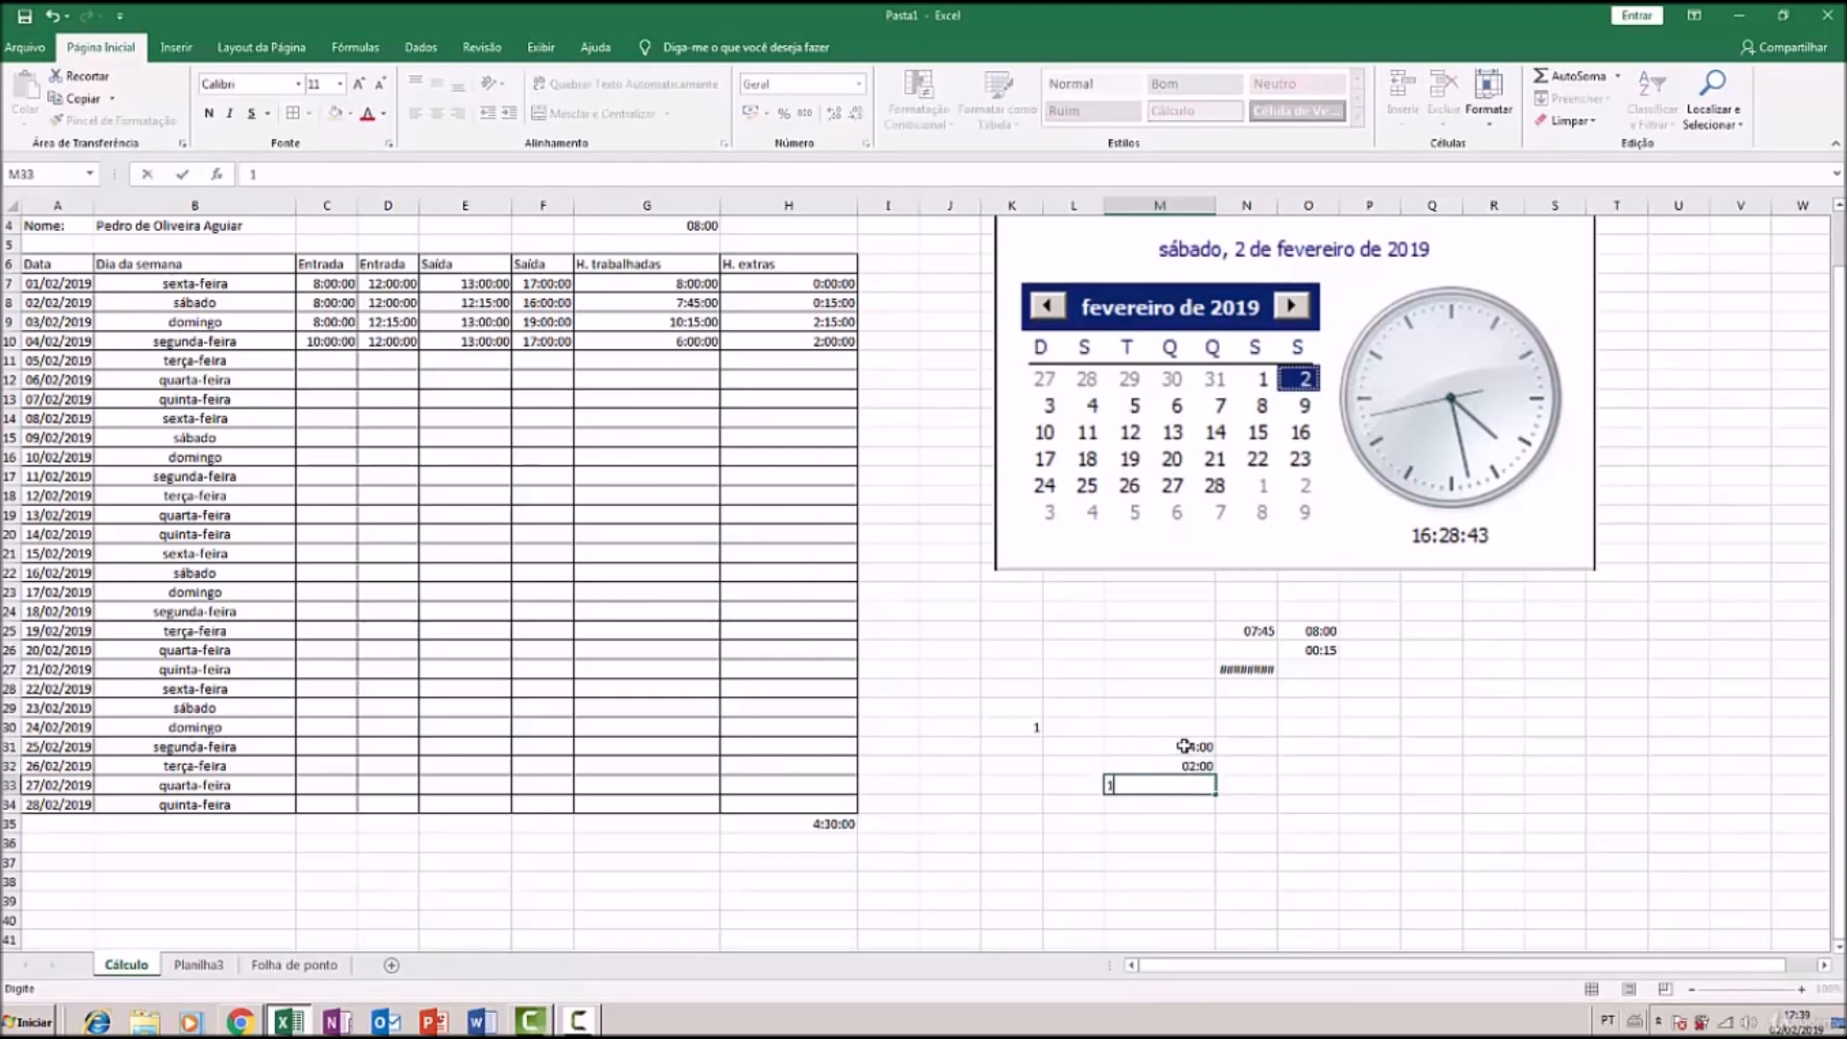
text(6:00)
key(Return)
text(09:00)
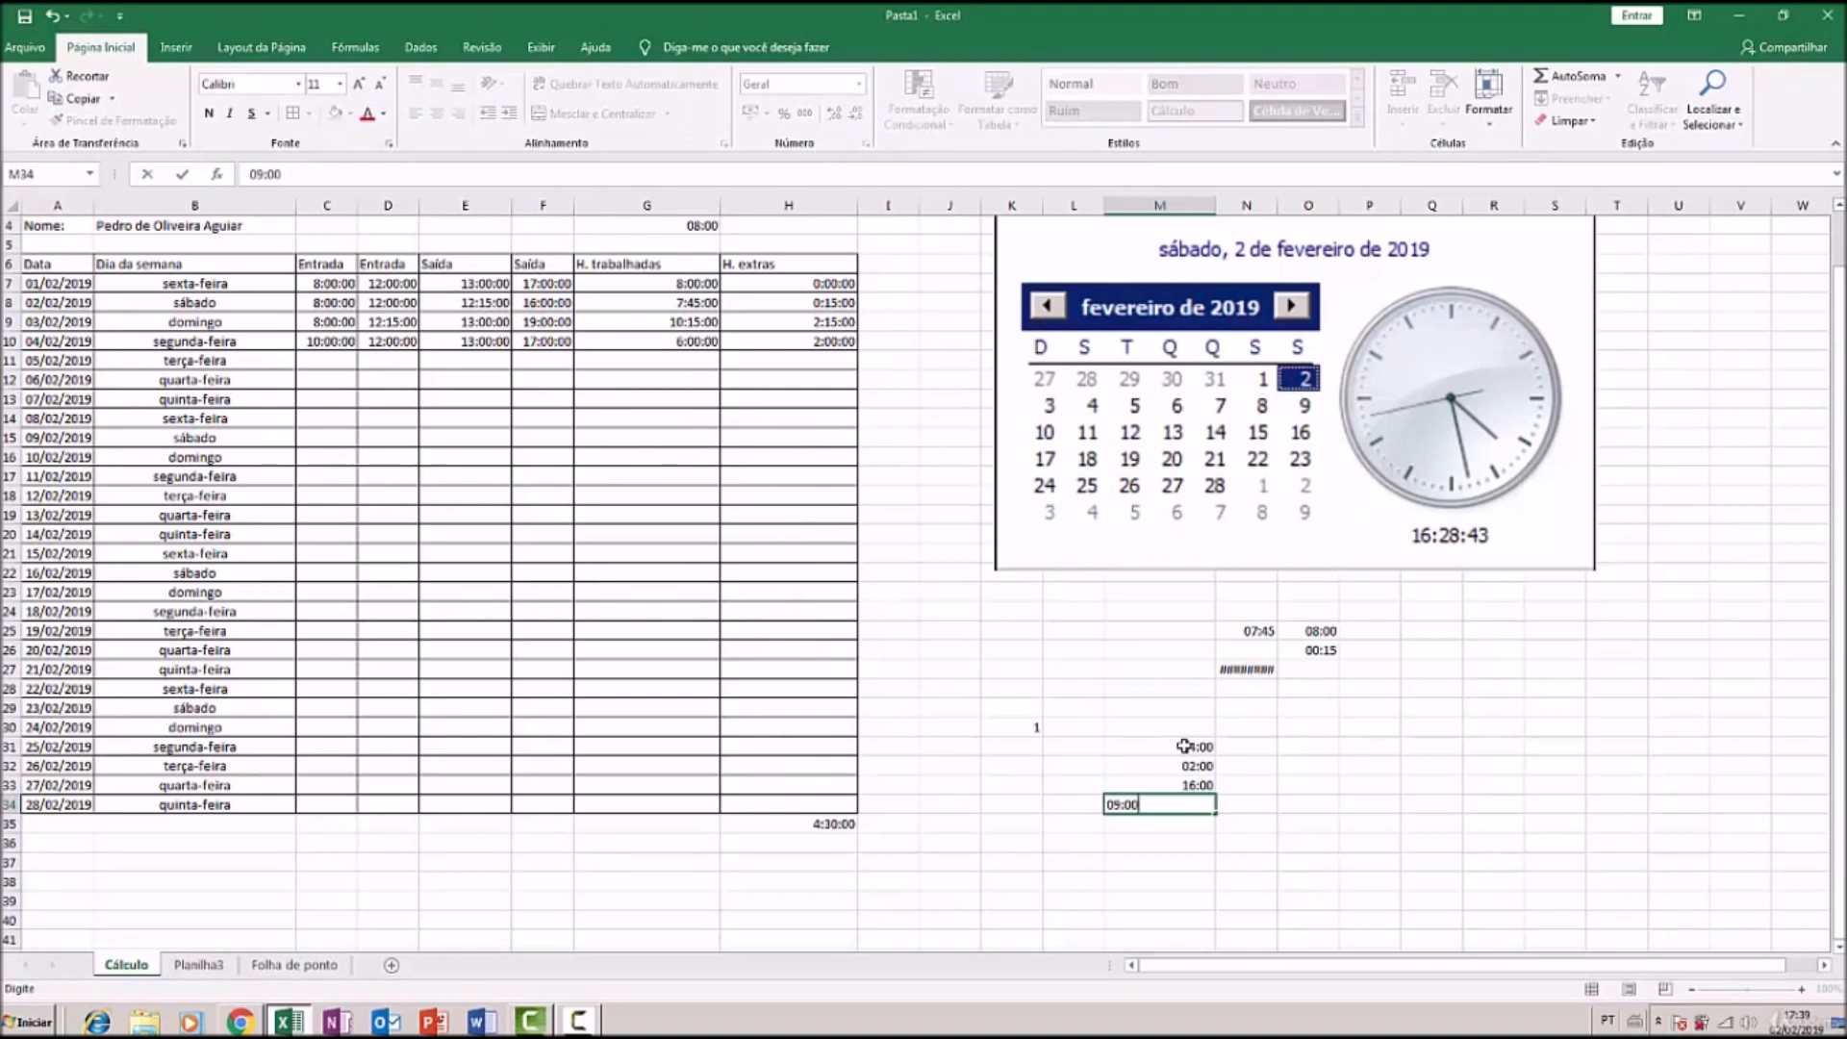
key(Return)
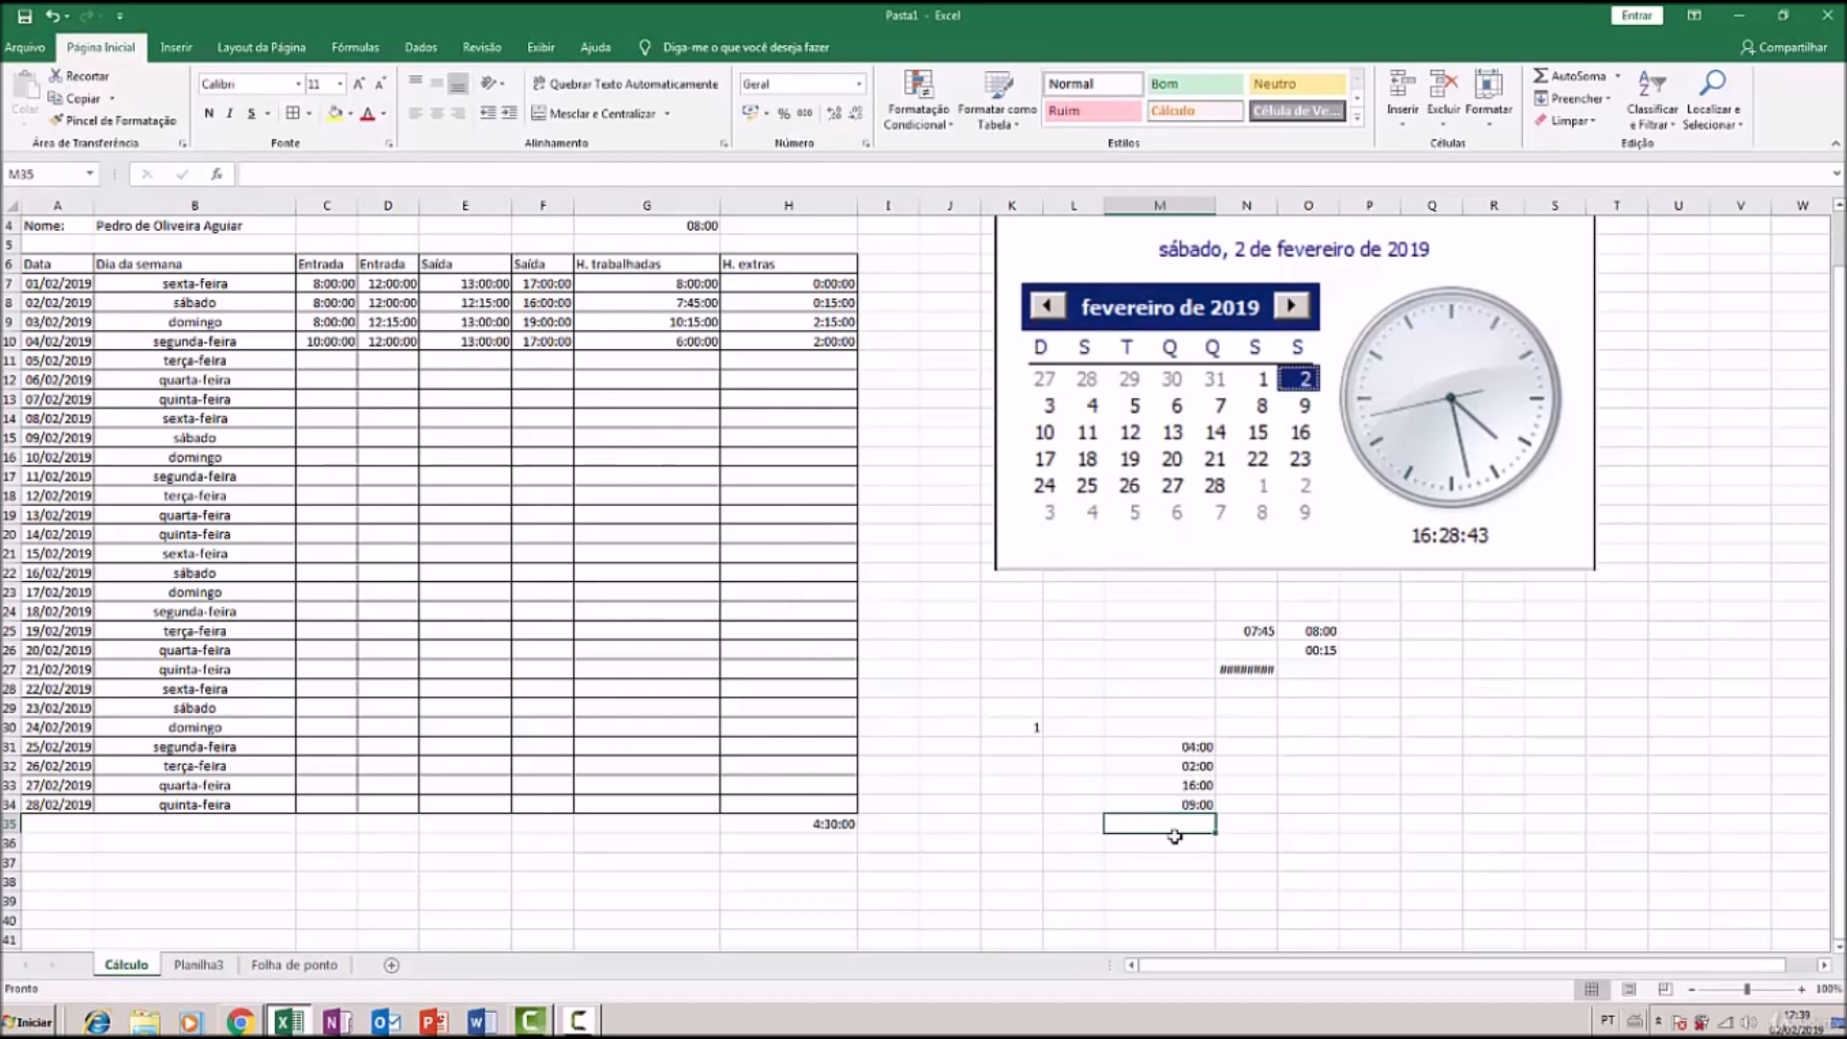
Total the sample times in M35 with =SOMA(M31:M34) and check the range the formula references
text(=SOMA()
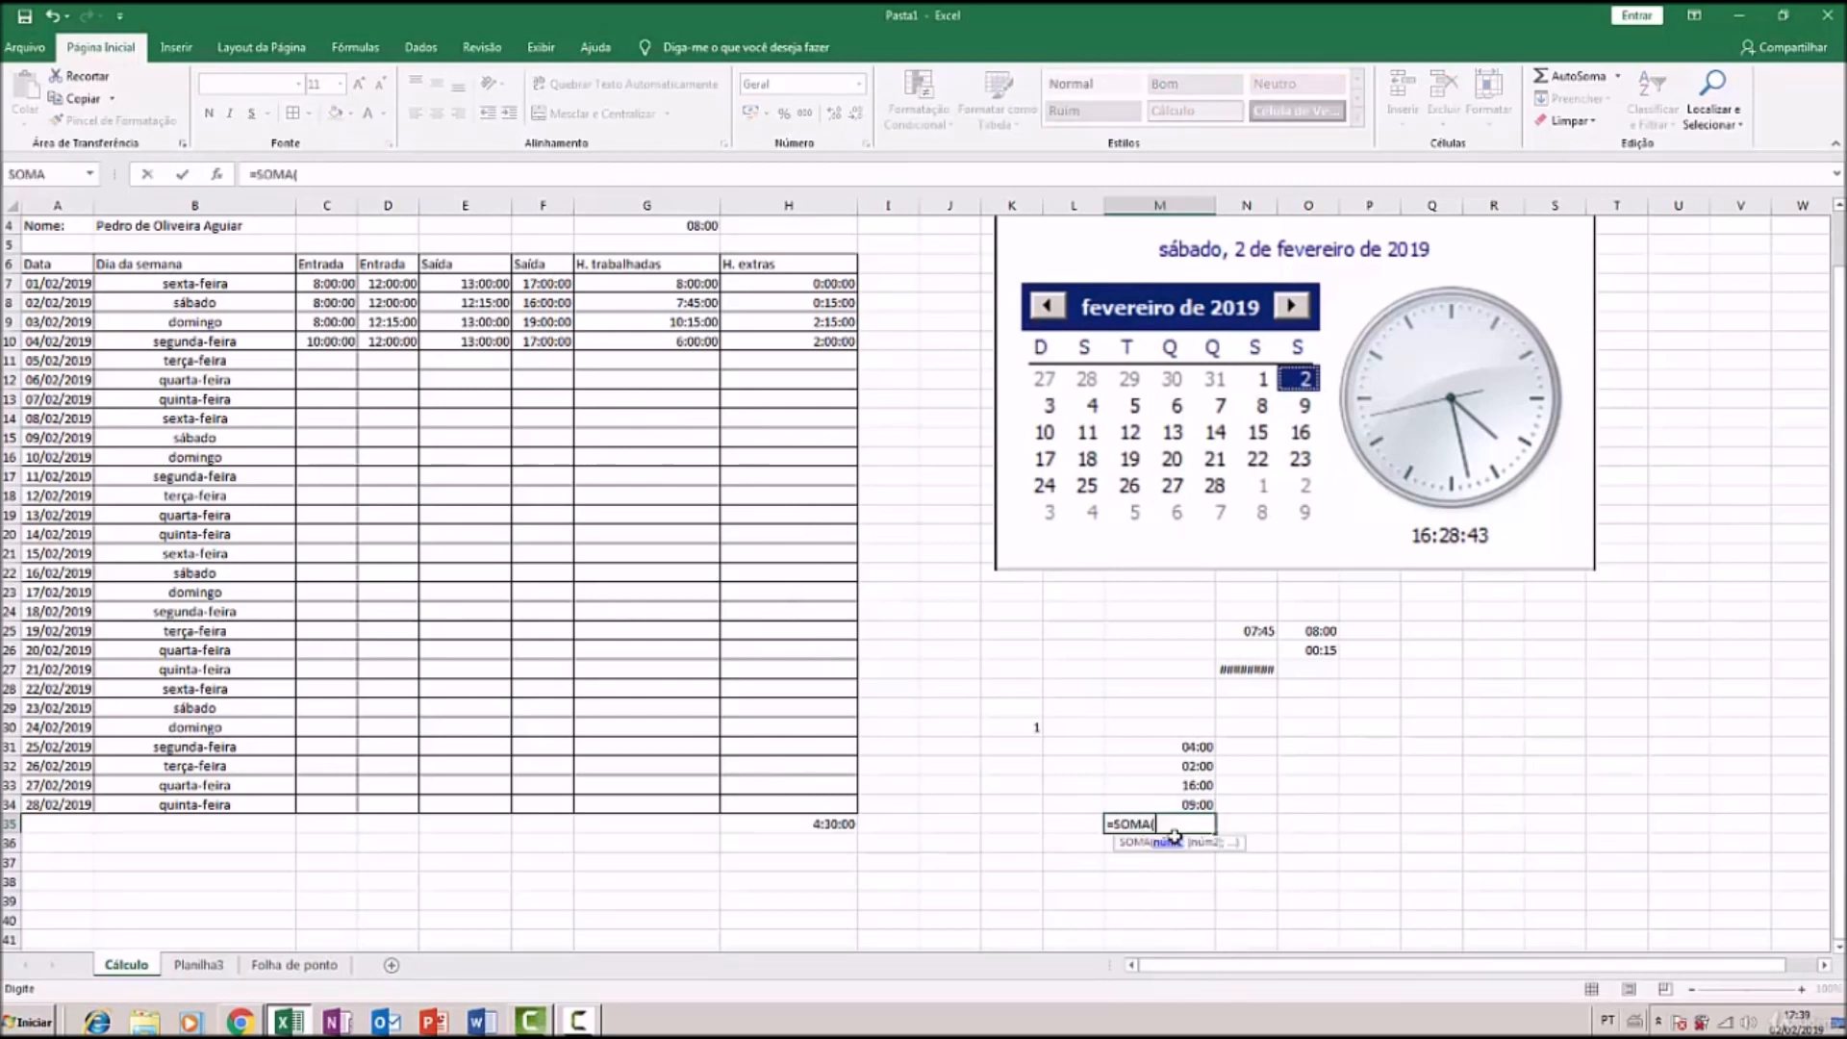
drag(1183, 750, 1171, 809)
key(Return)
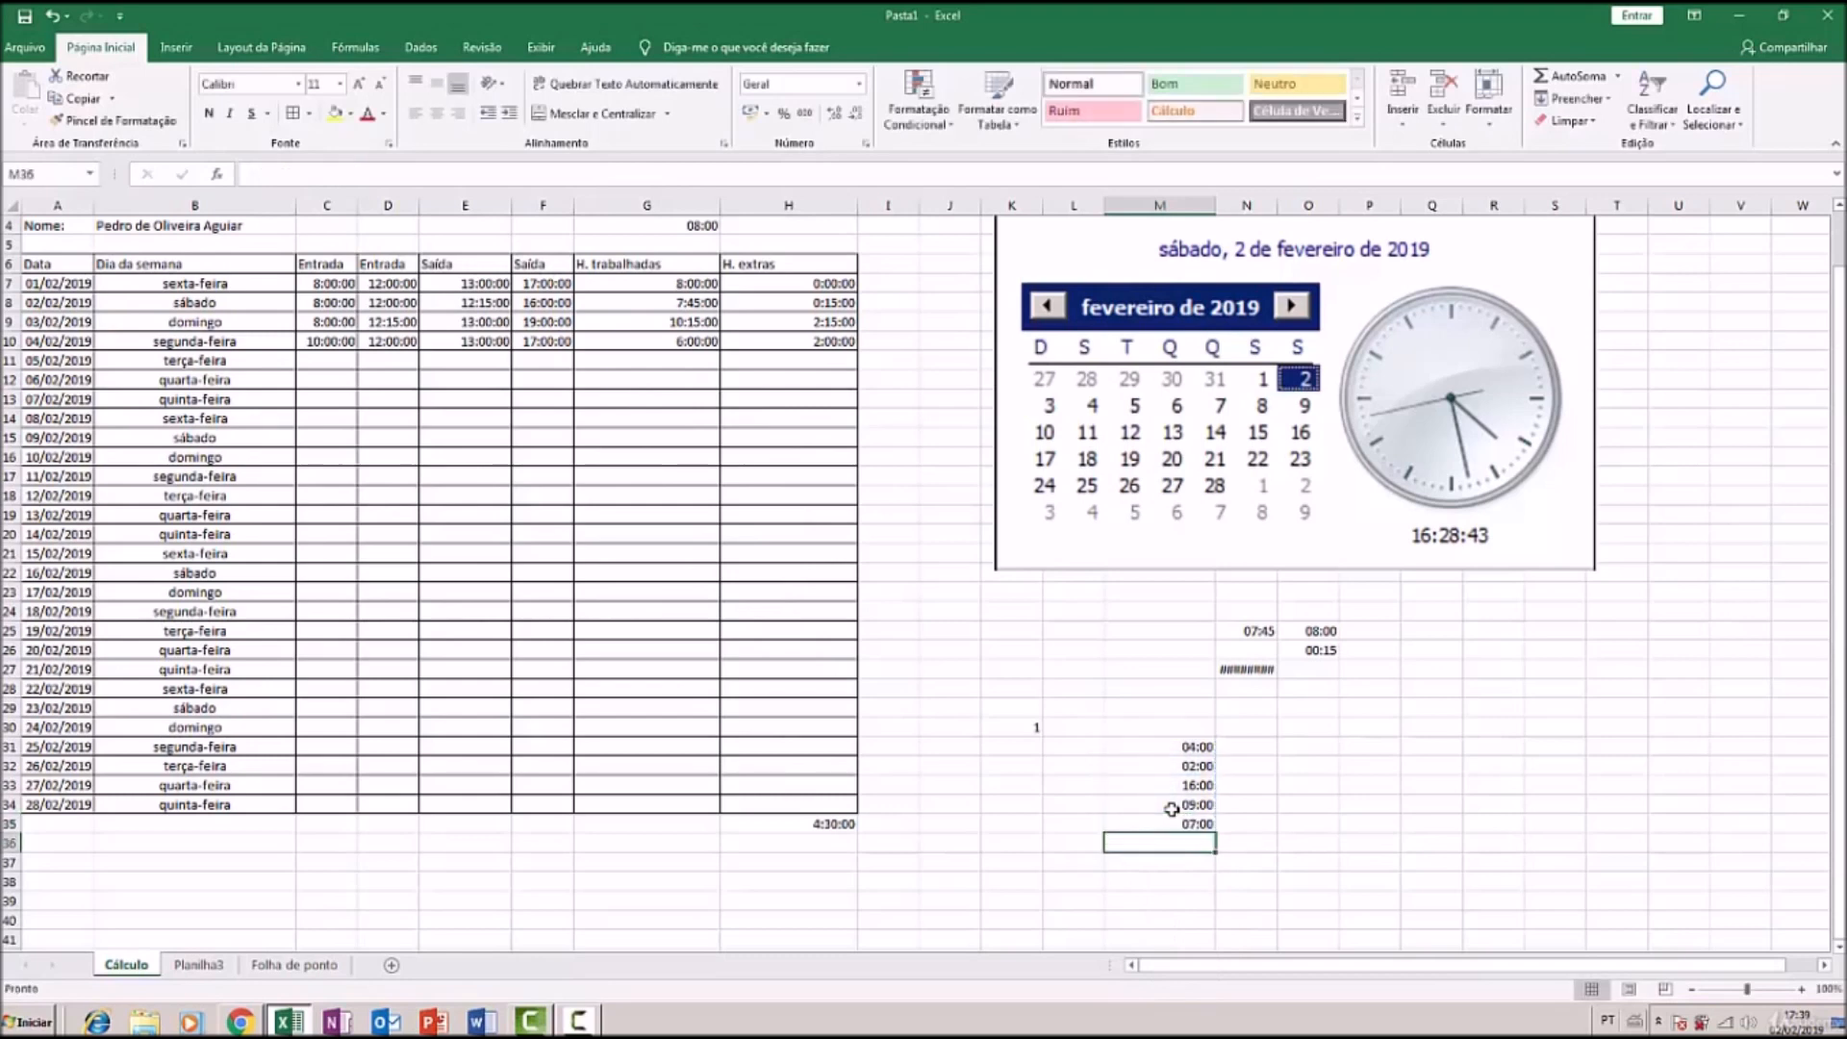
double_click(1176, 825)
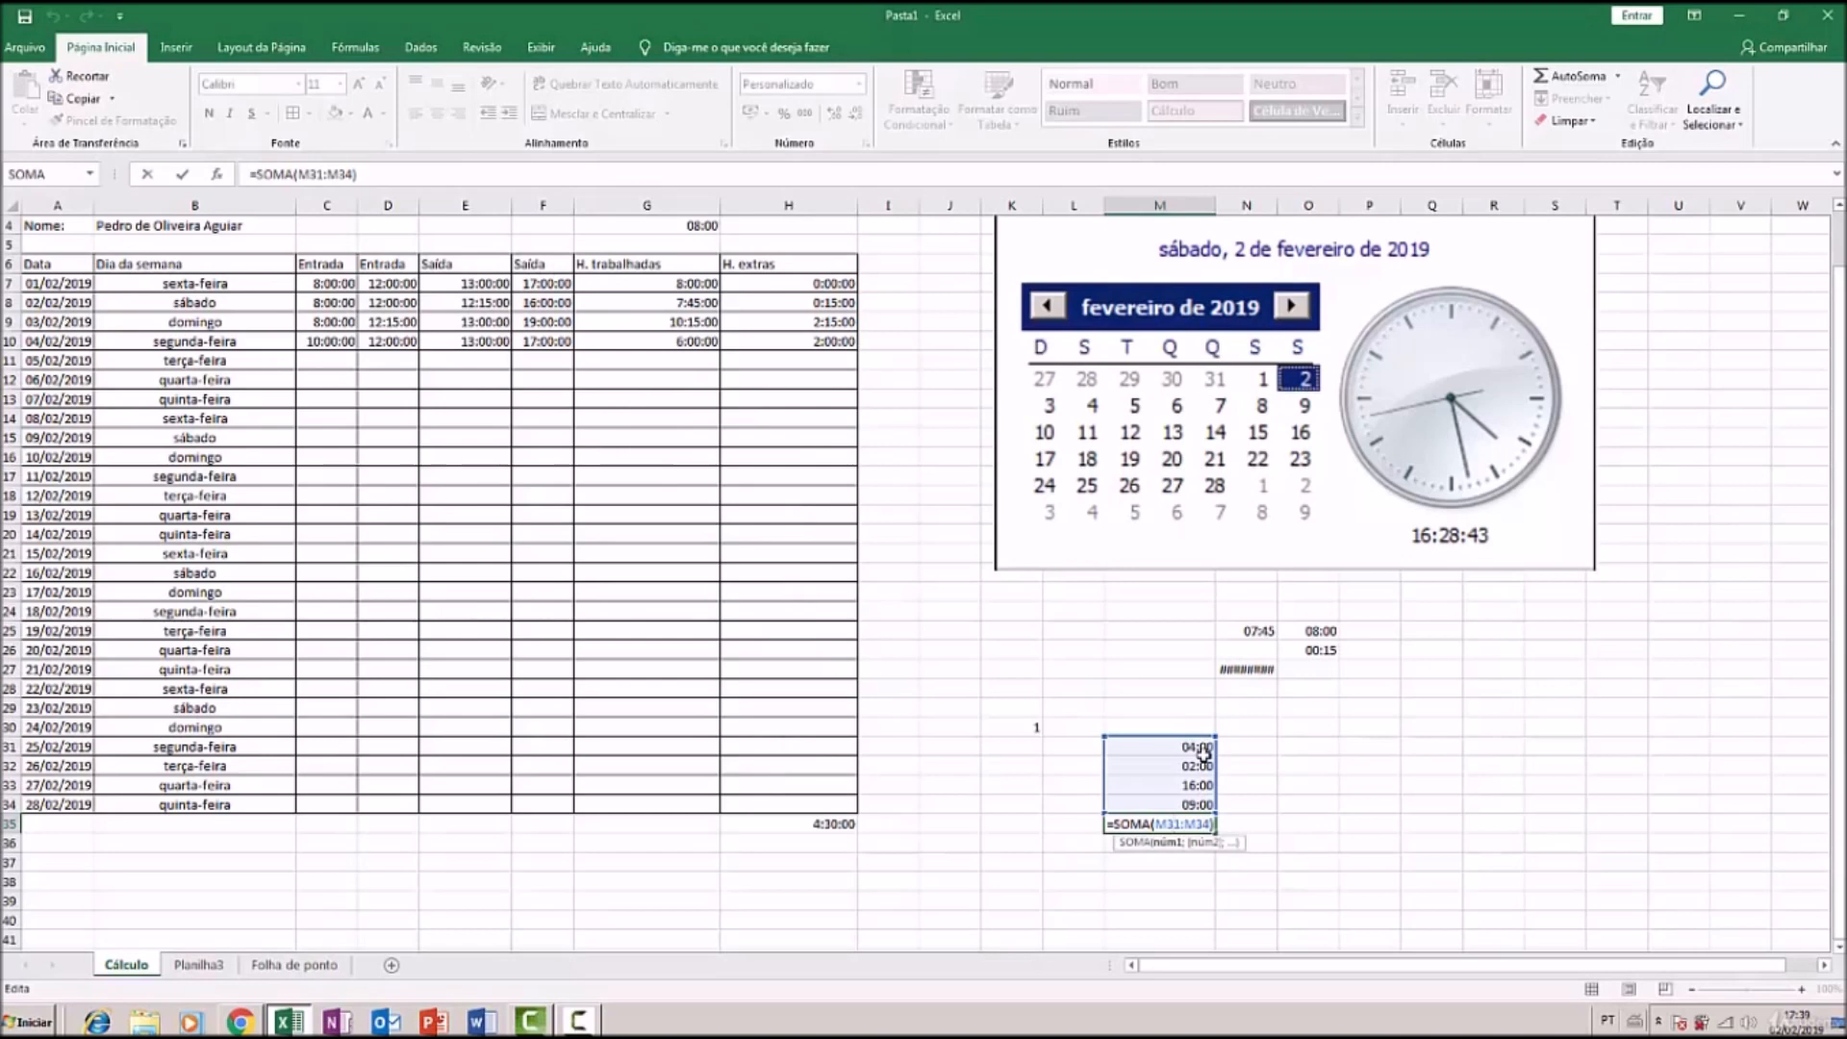
key(Return)
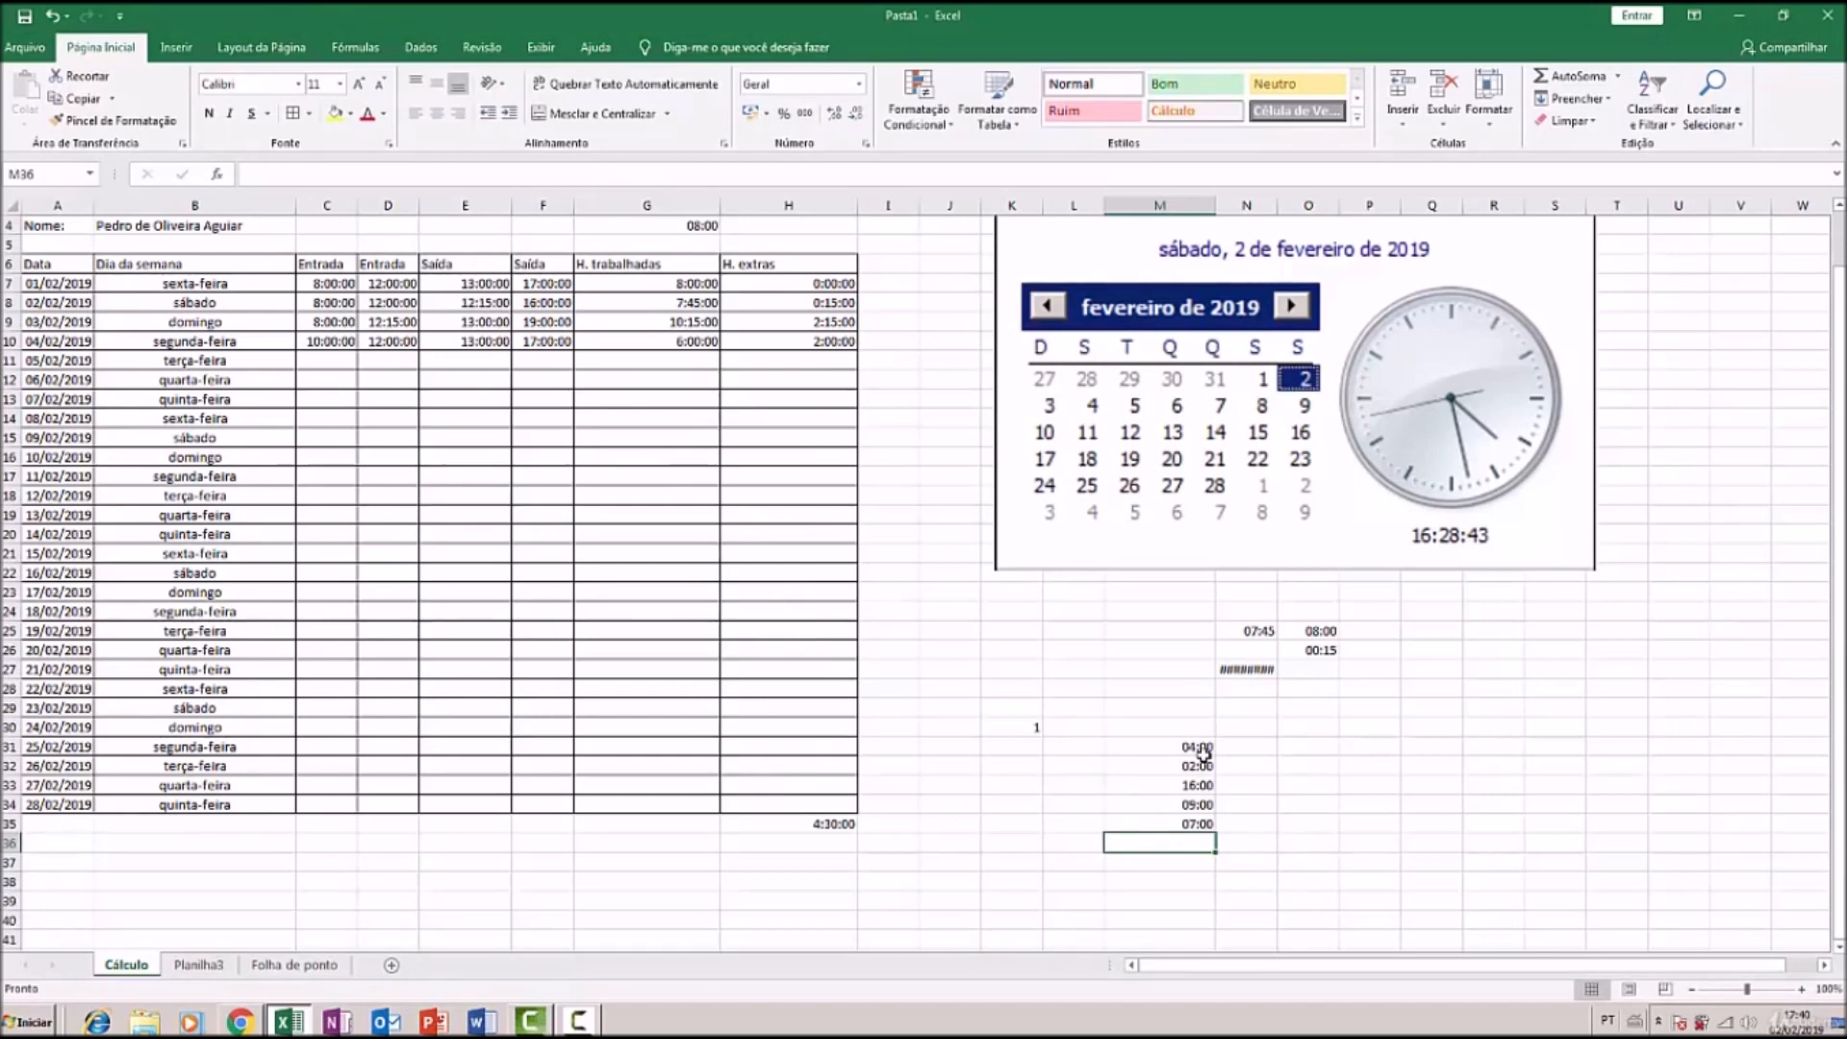
Format the total in M35 with the Hora number category and the 37:30:55 type
click(1189, 825)
right_click(1189, 824)
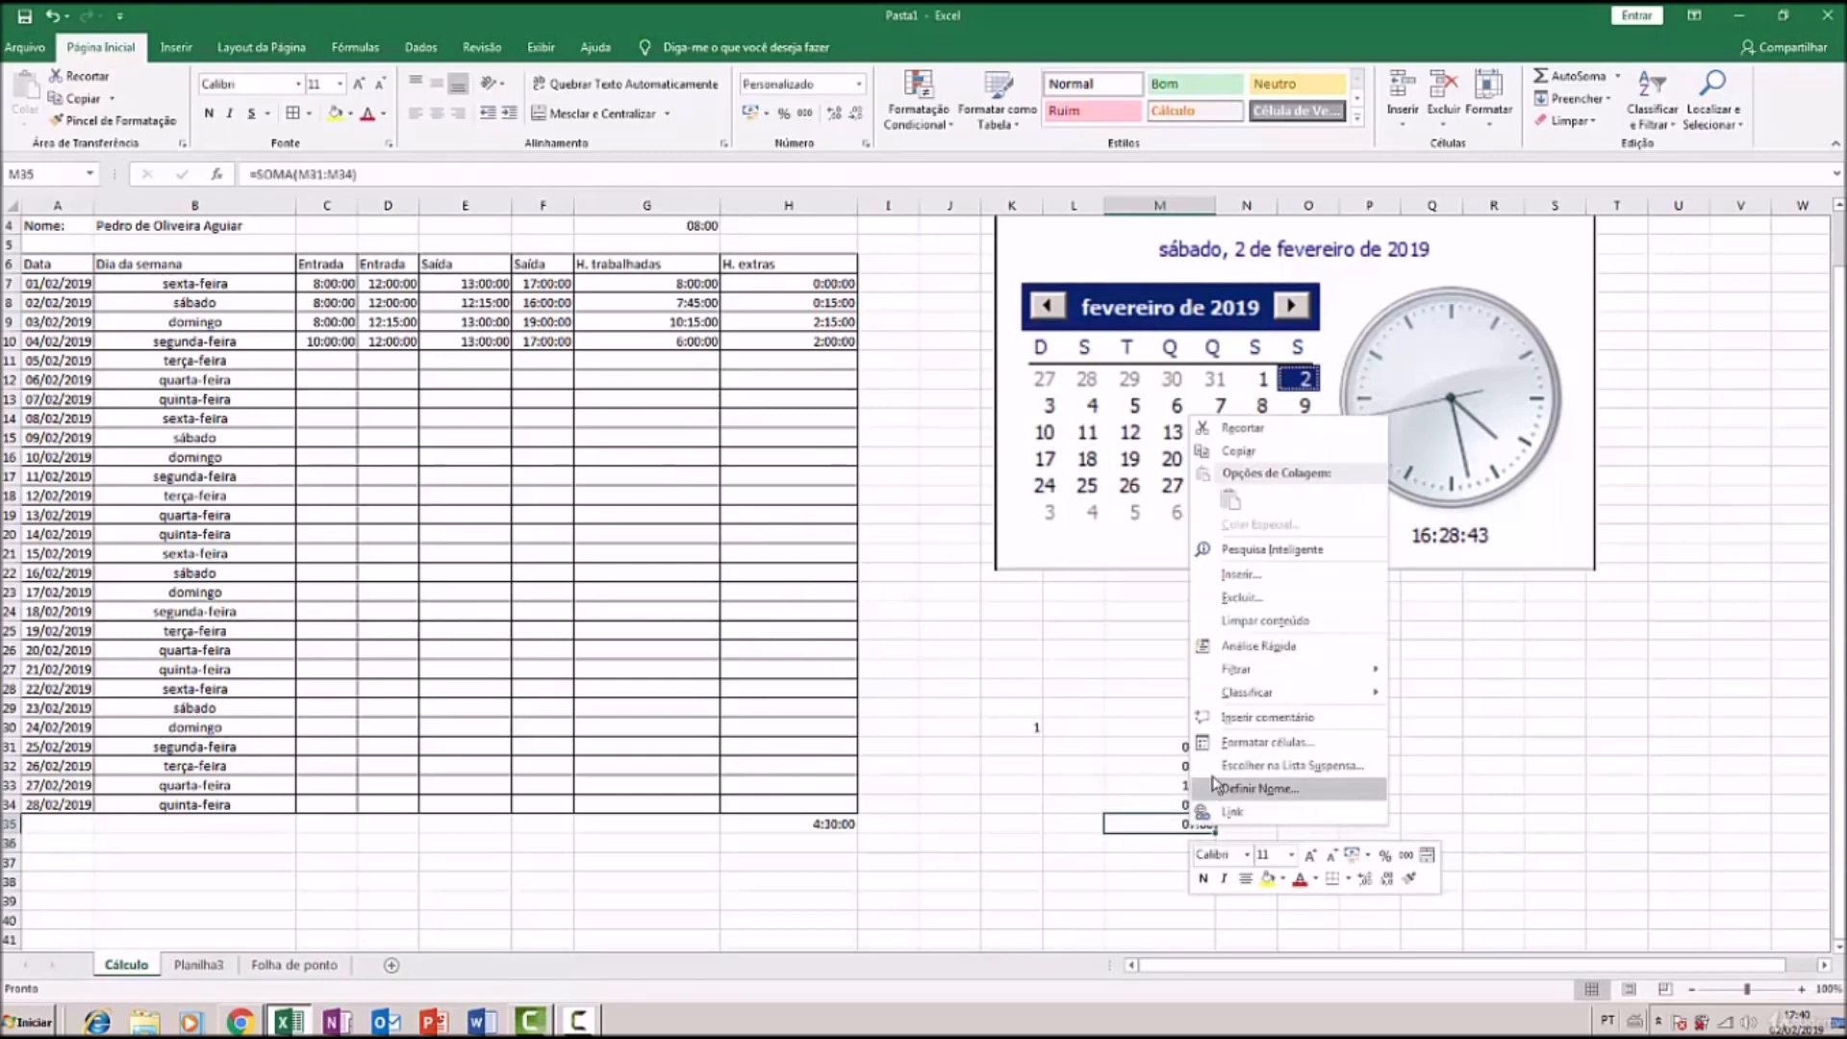
click(1227, 753)
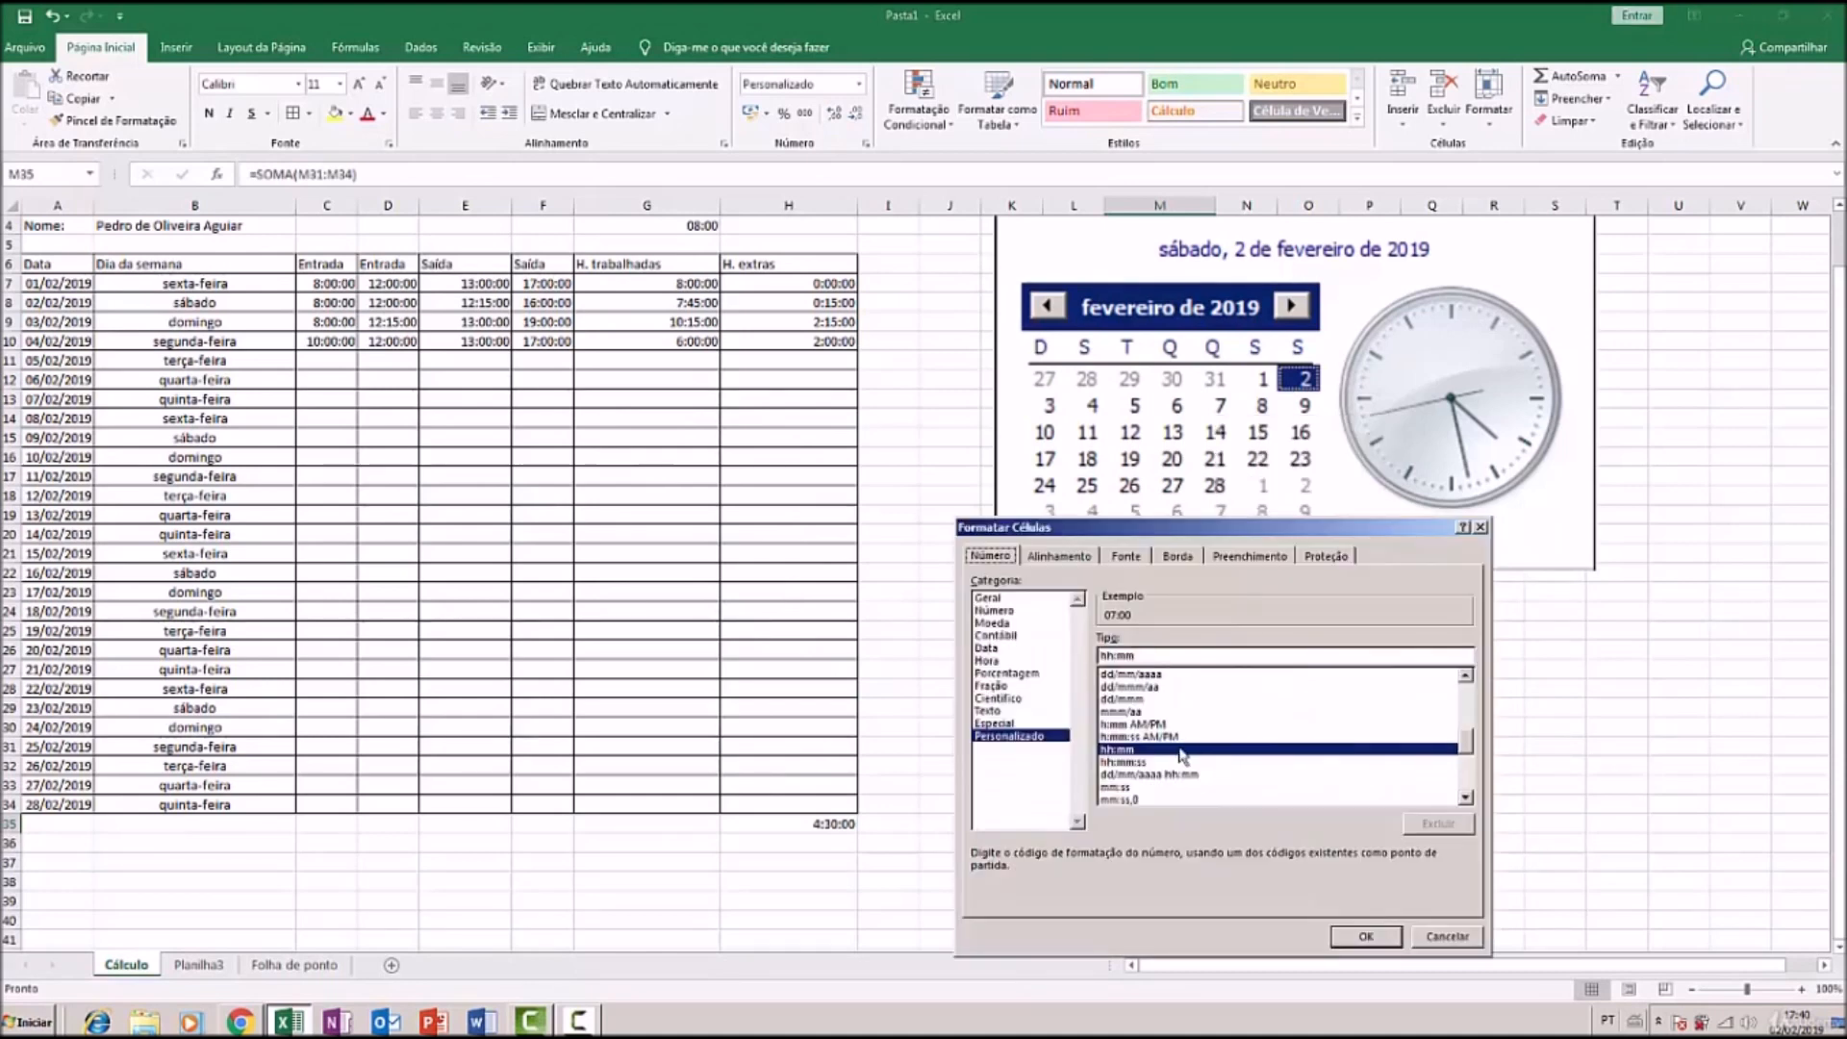
click(996, 660)
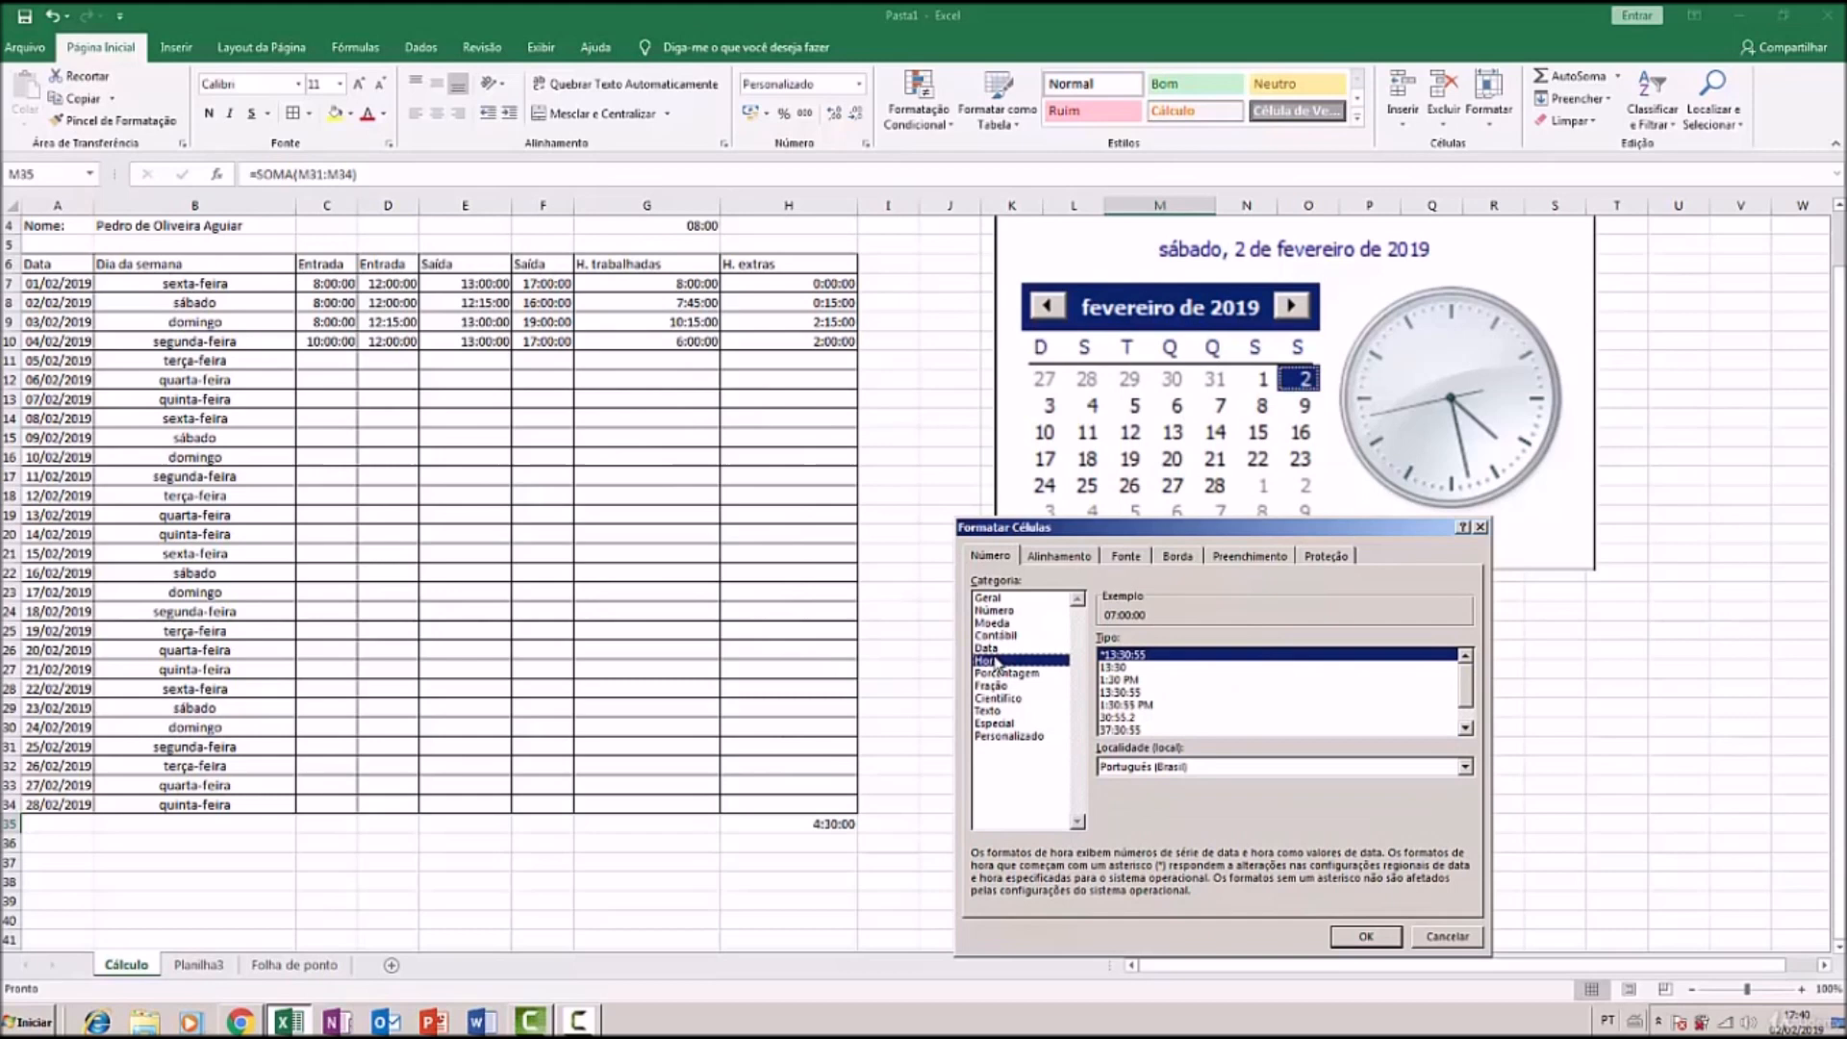
click(1119, 730)
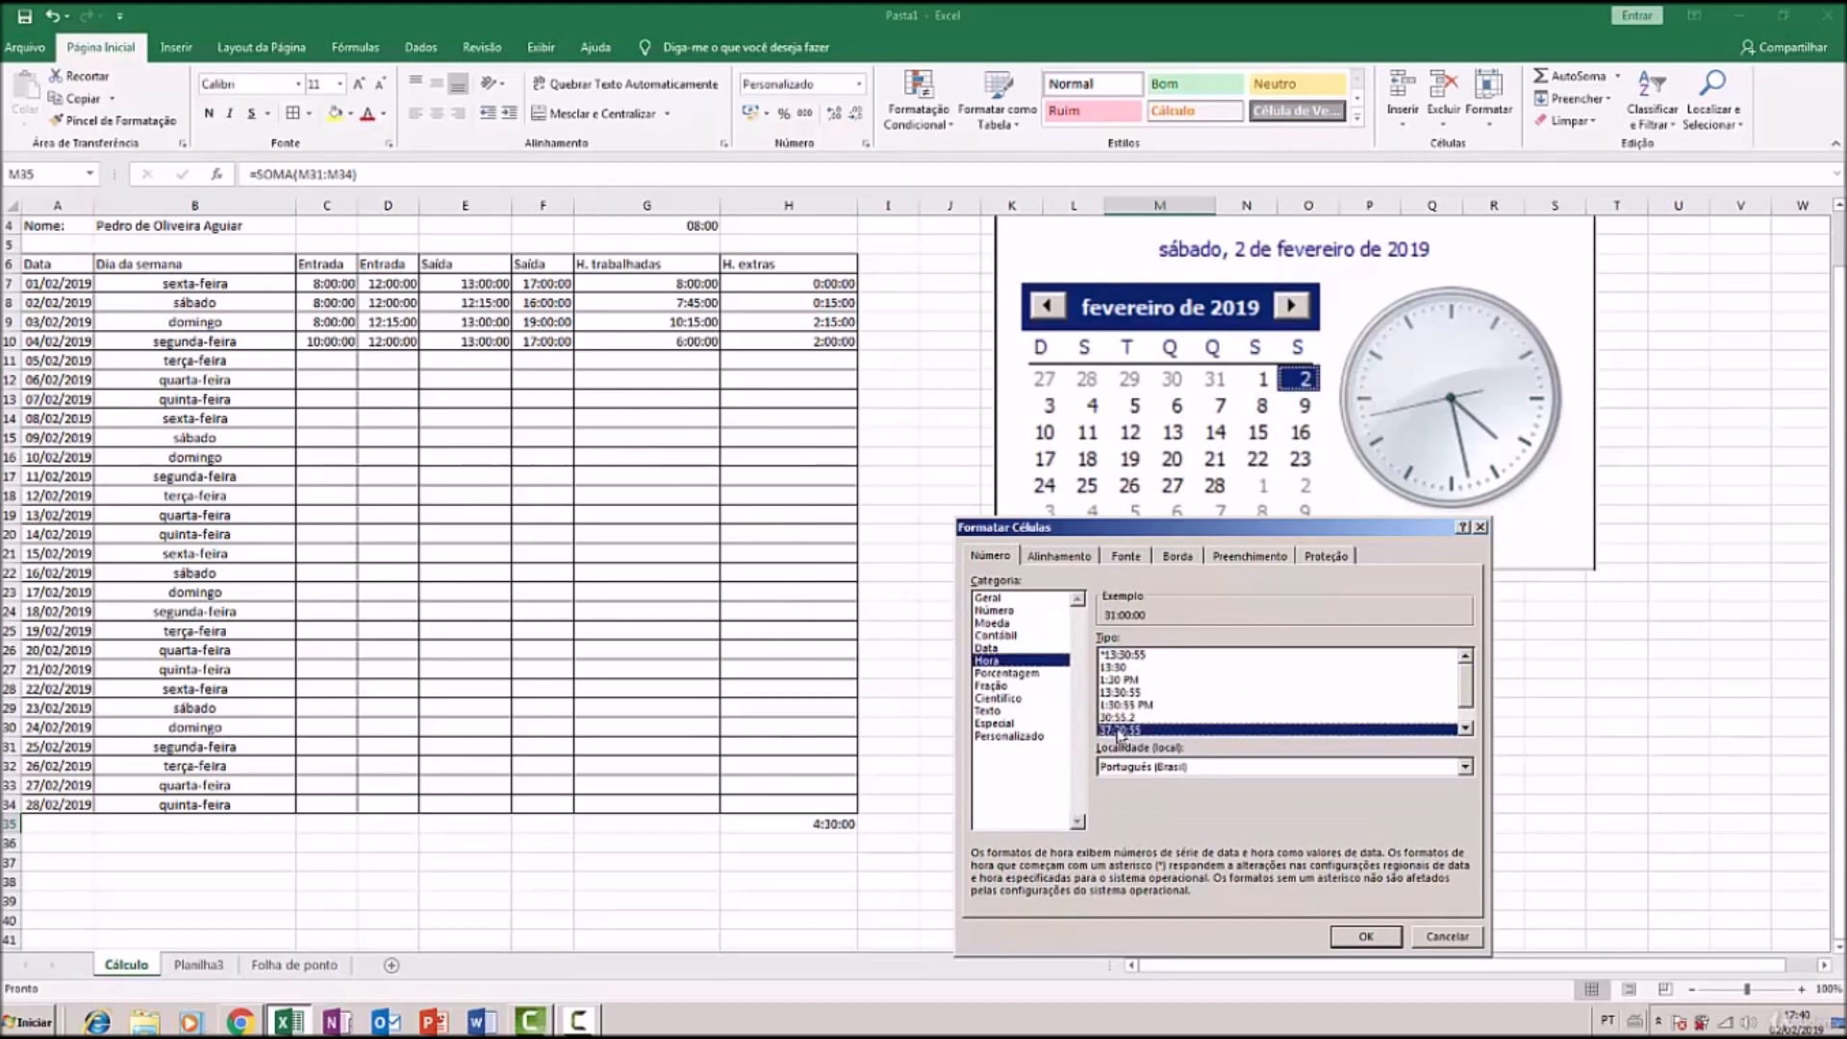
click(1362, 937)
click(1459, 885)
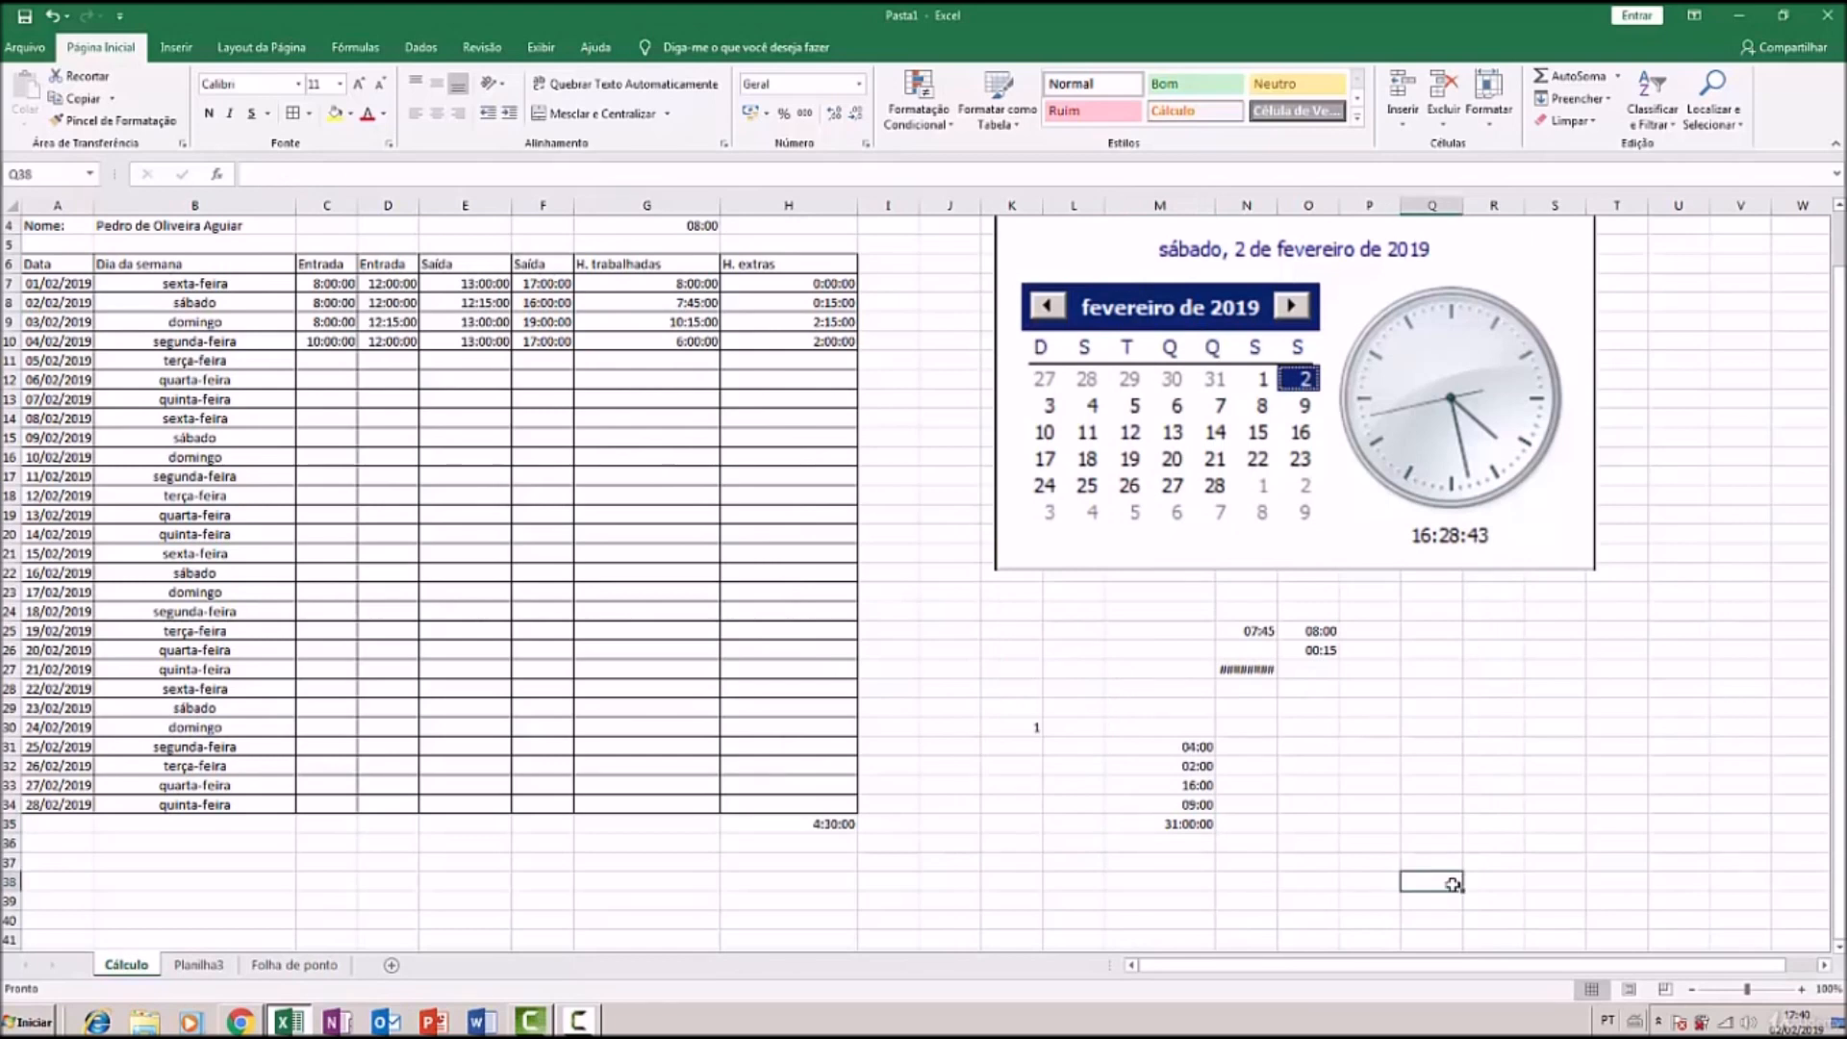
click(833, 820)
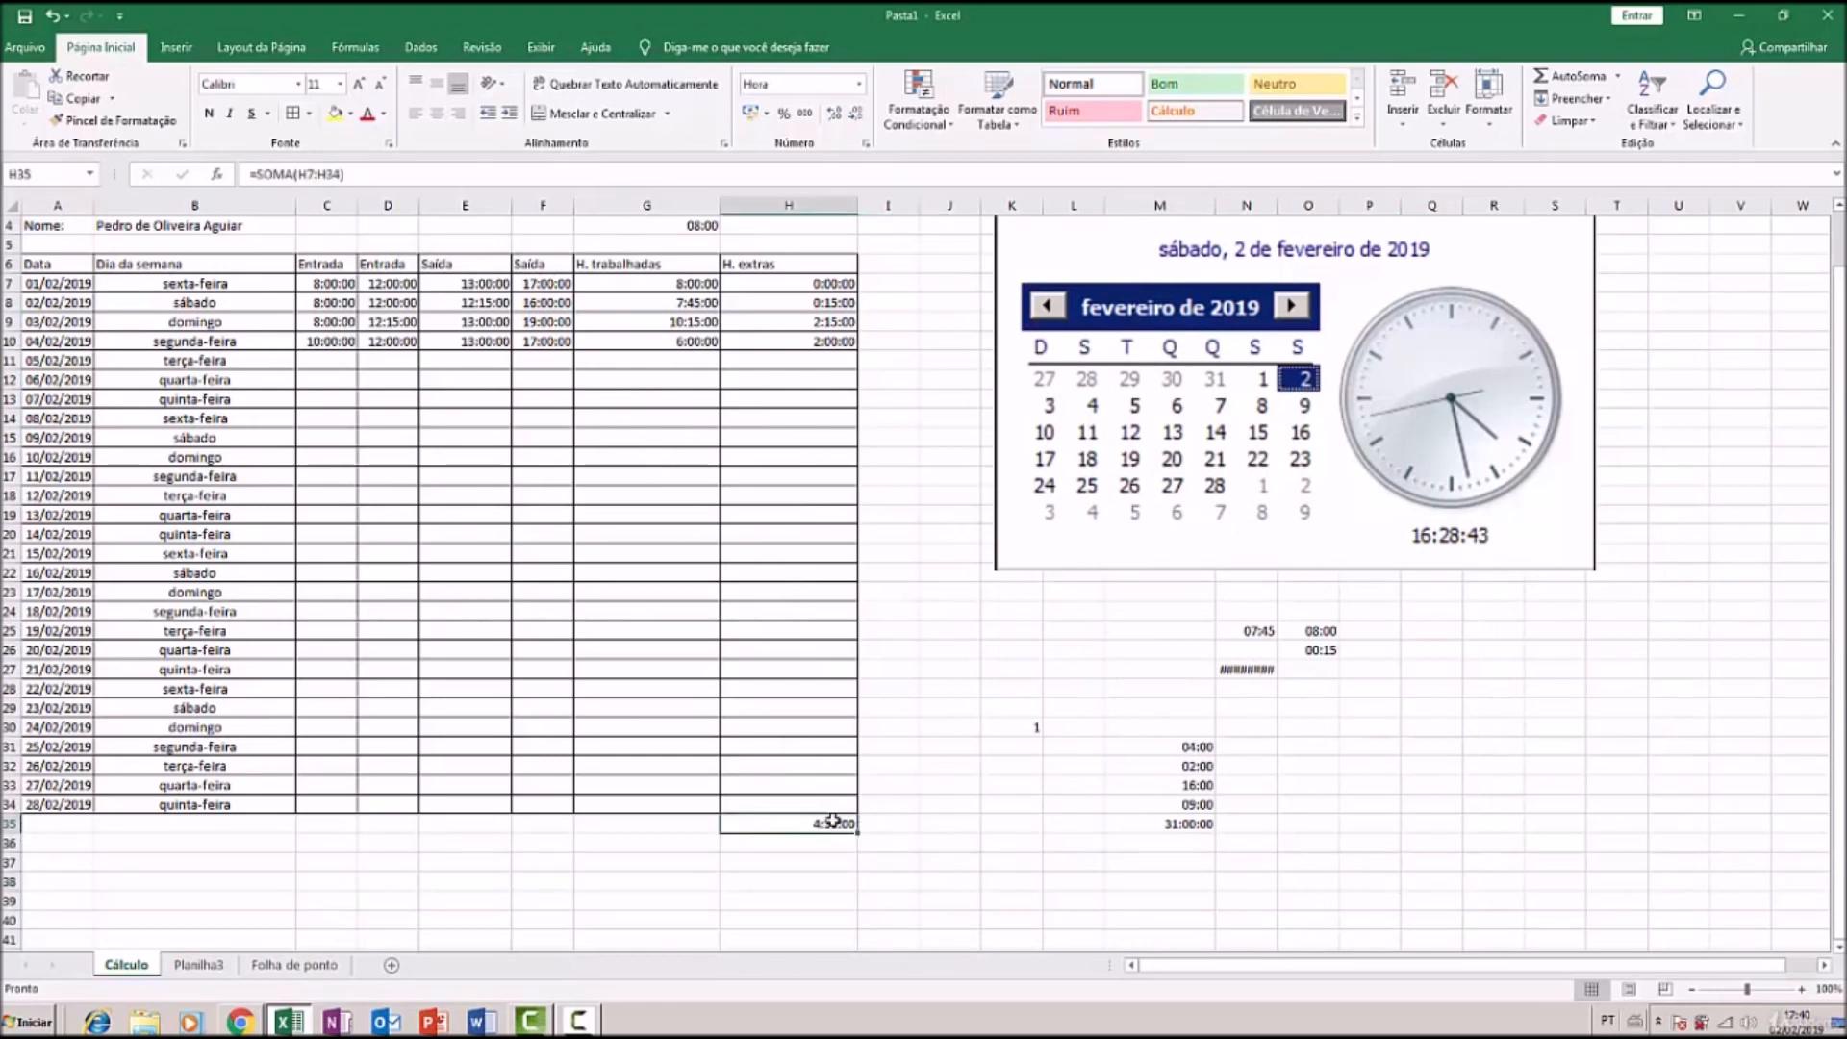